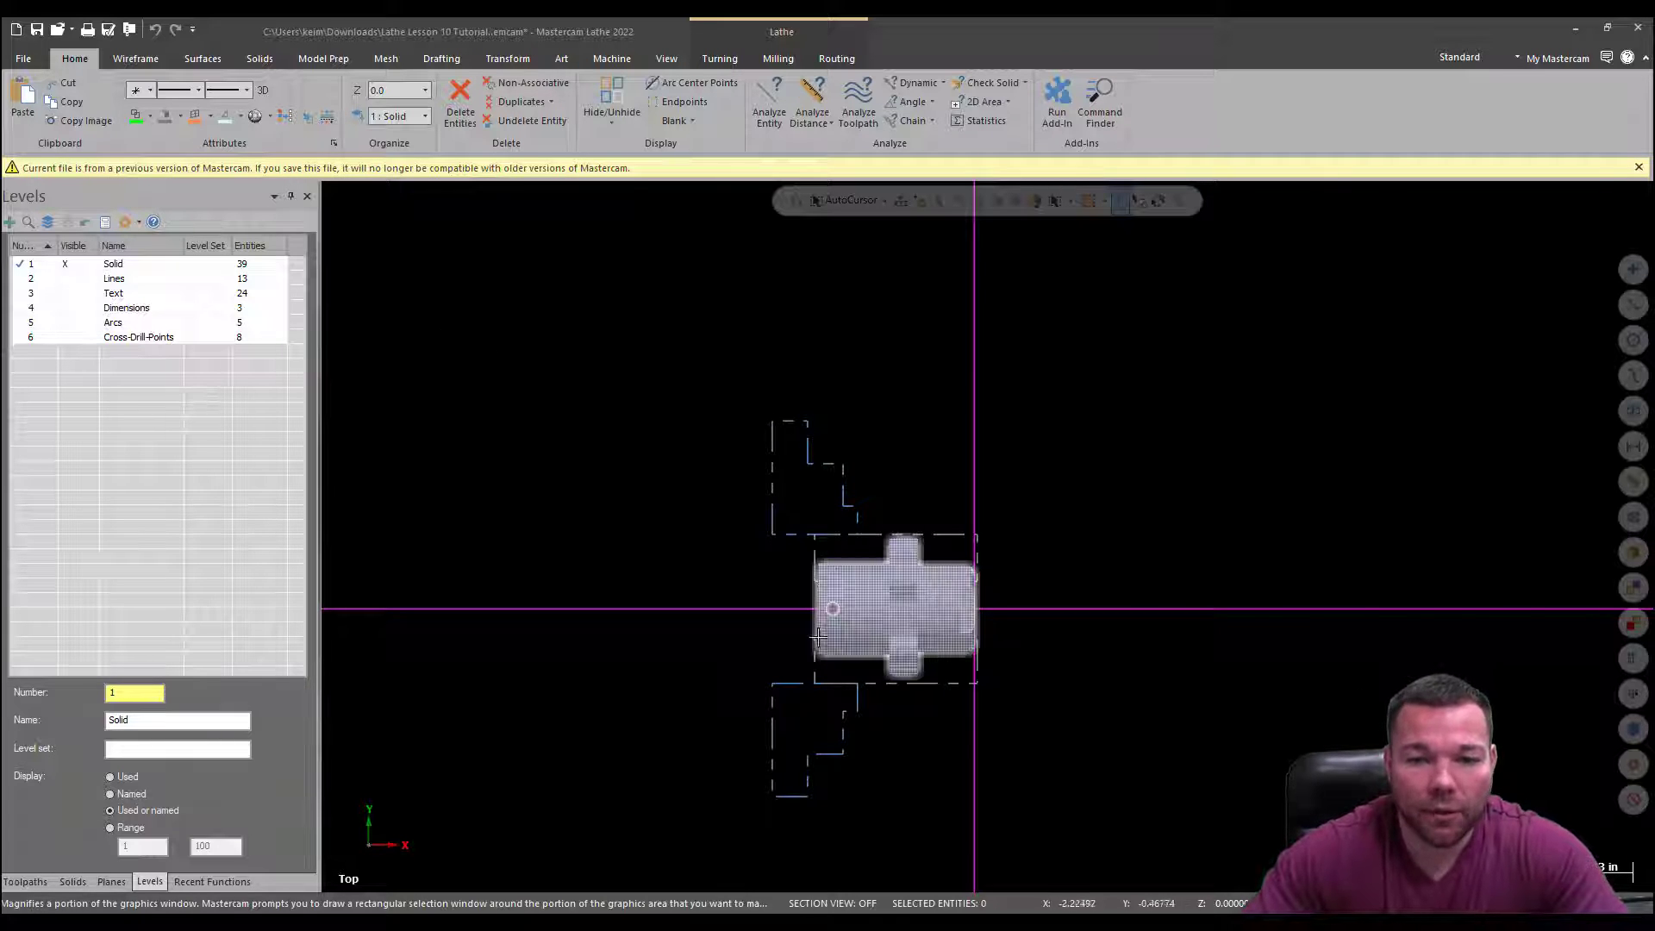
Show the Toolpaths manager, toggle the axes display off and back on, and inspect the part within its stock and chuck jaws
{"action": "left_click", "coordinate": [31, 883]}
{"action": "scroll", "coordinate": [970, 444], "scroll_direction": "down", "scroll_amount": 1}
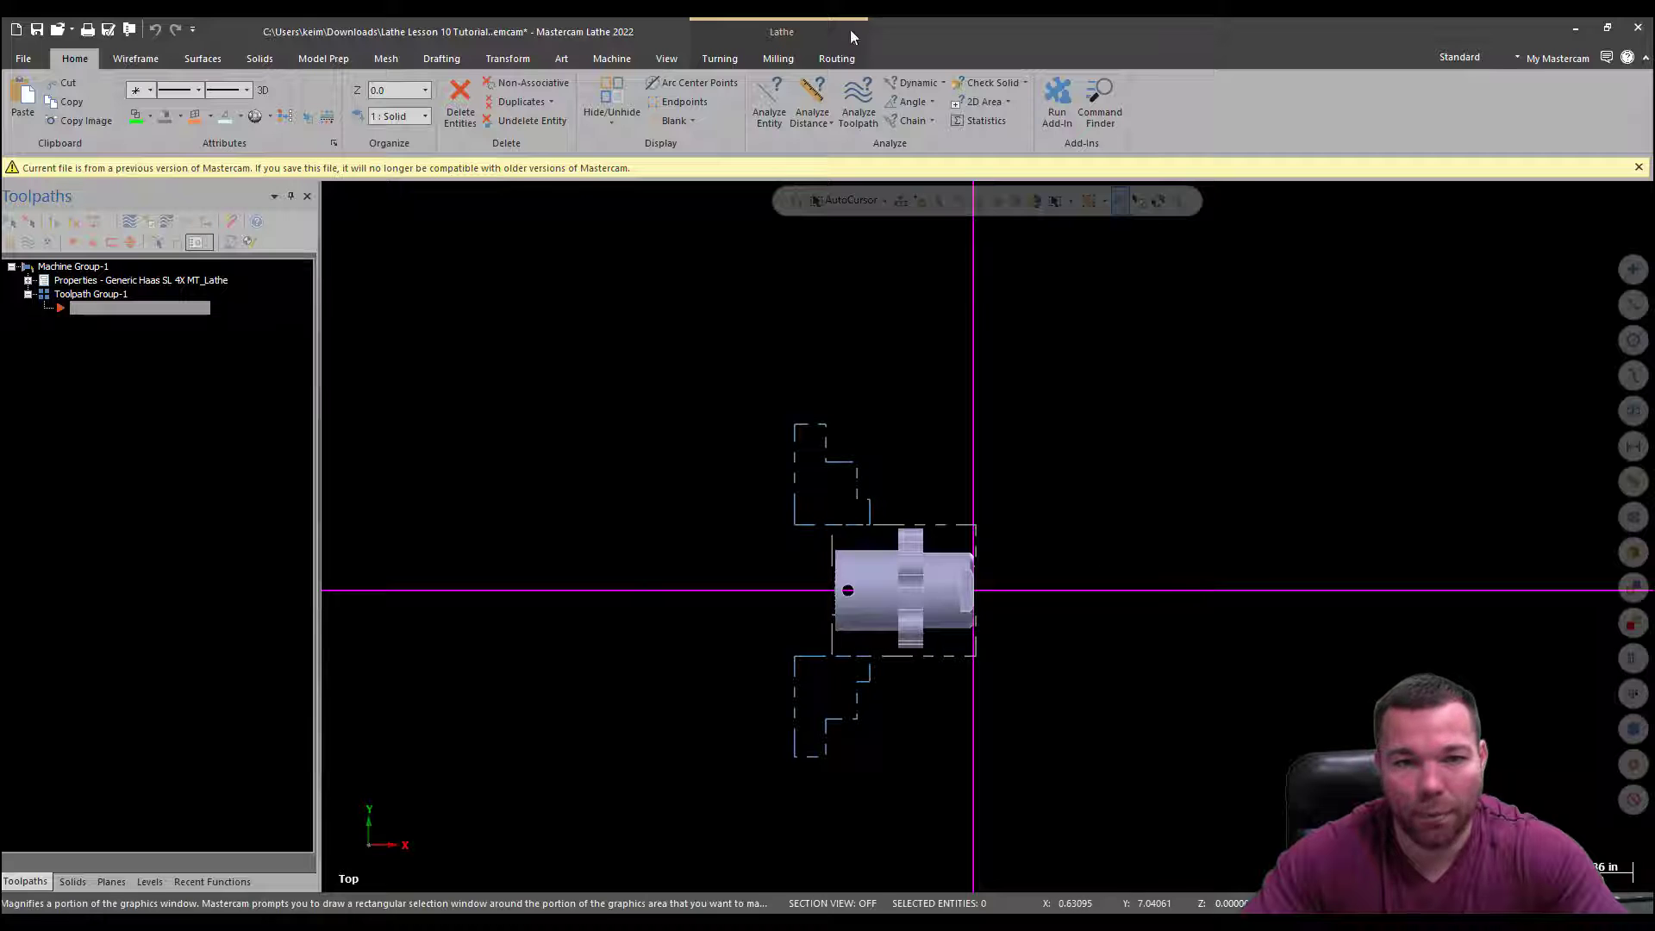
{"action": "left_click", "coordinate": [669, 59]}
{"action": "left_click", "coordinate": [971, 95]}
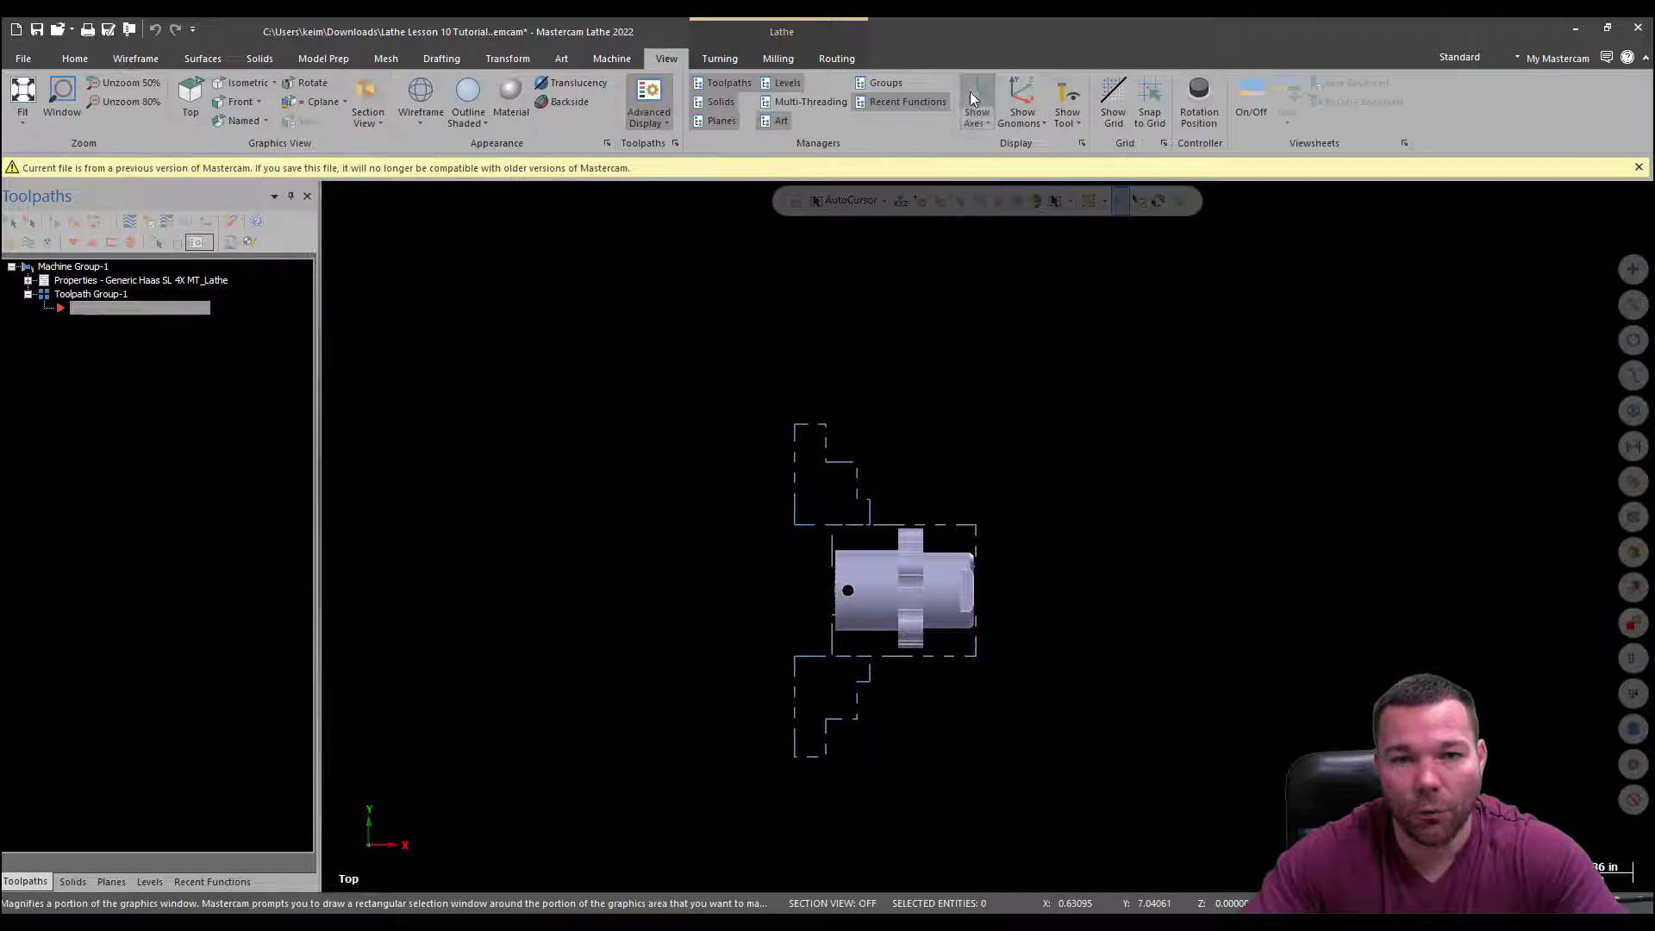
{"action": "left_click", "coordinate": [970, 92]}
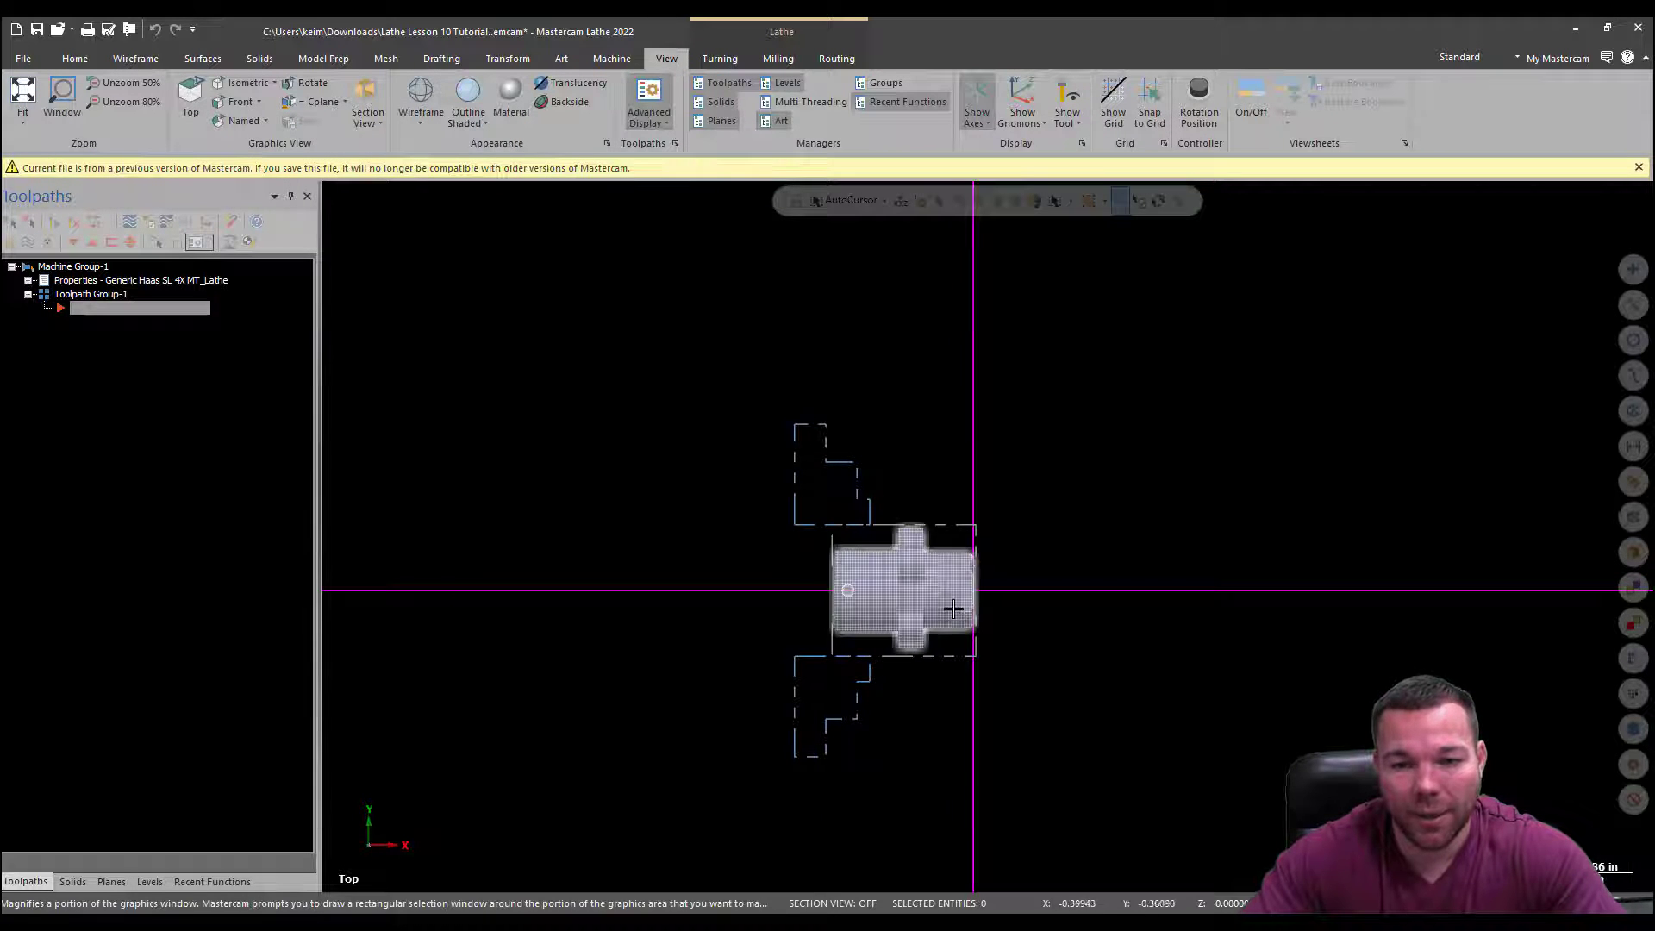
{"action": "scroll", "coordinate": [964, 587], "scroll_direction": "up", "scroll_amount": 2}
{"action": "scroll", "coordinate": [964, 587], "scroll_direction": "up", "scroll_amount": 2}
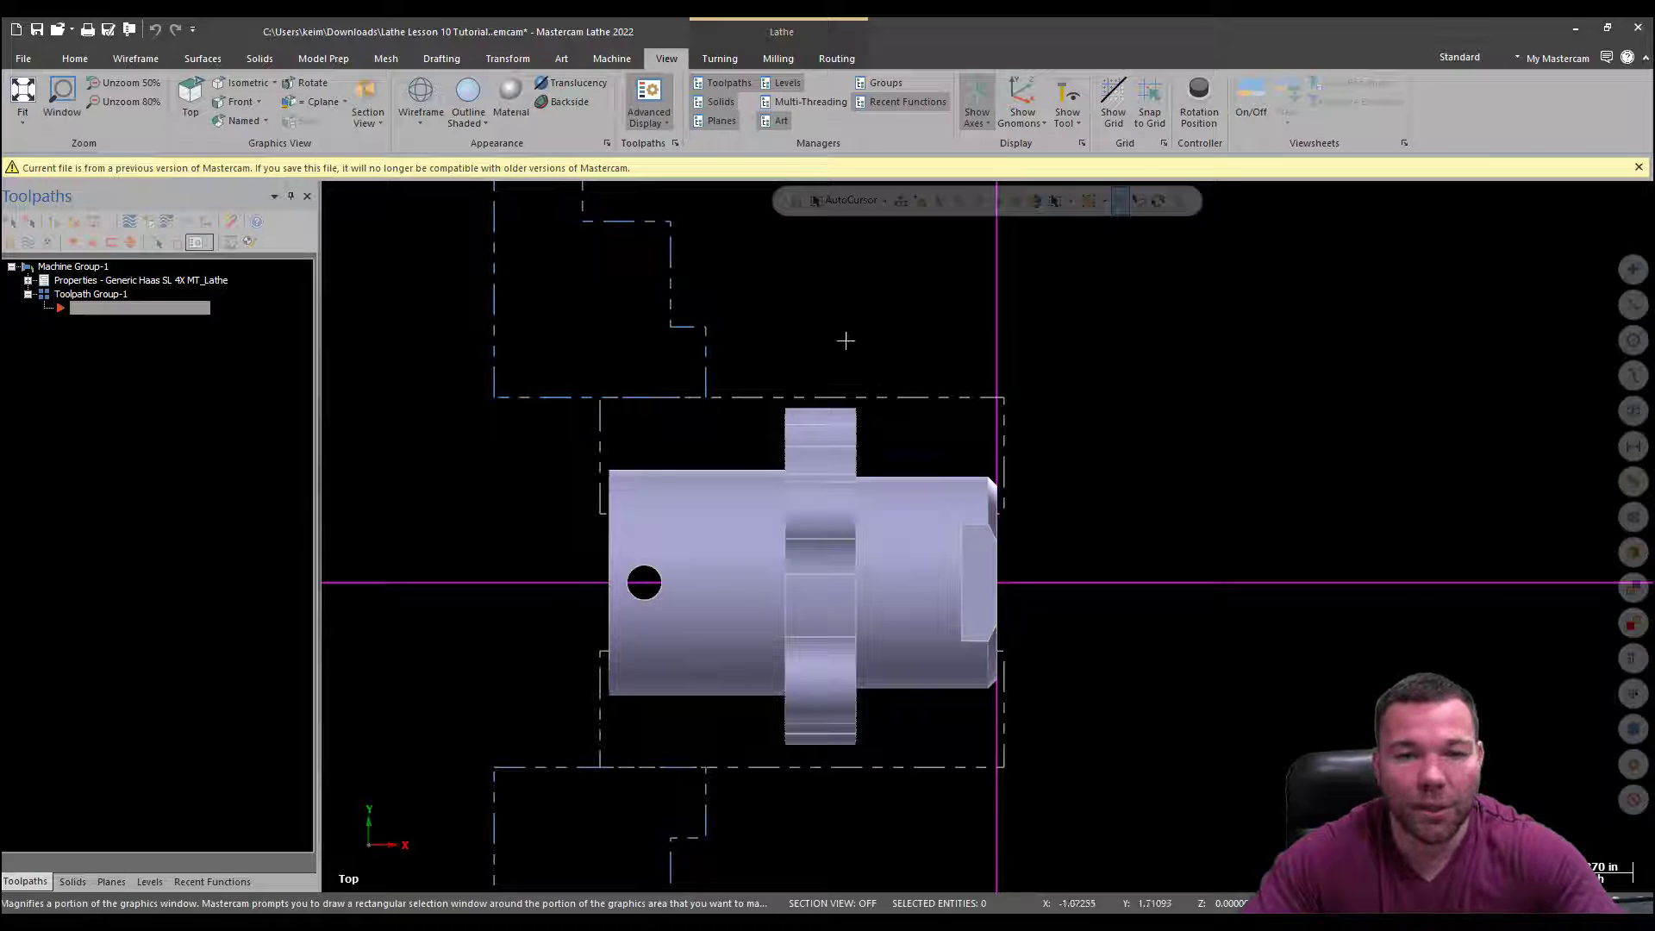
{"action": "scroll", "coordinate": [891, 473], "scroll_direction": "down", "scroll_amount": 3}
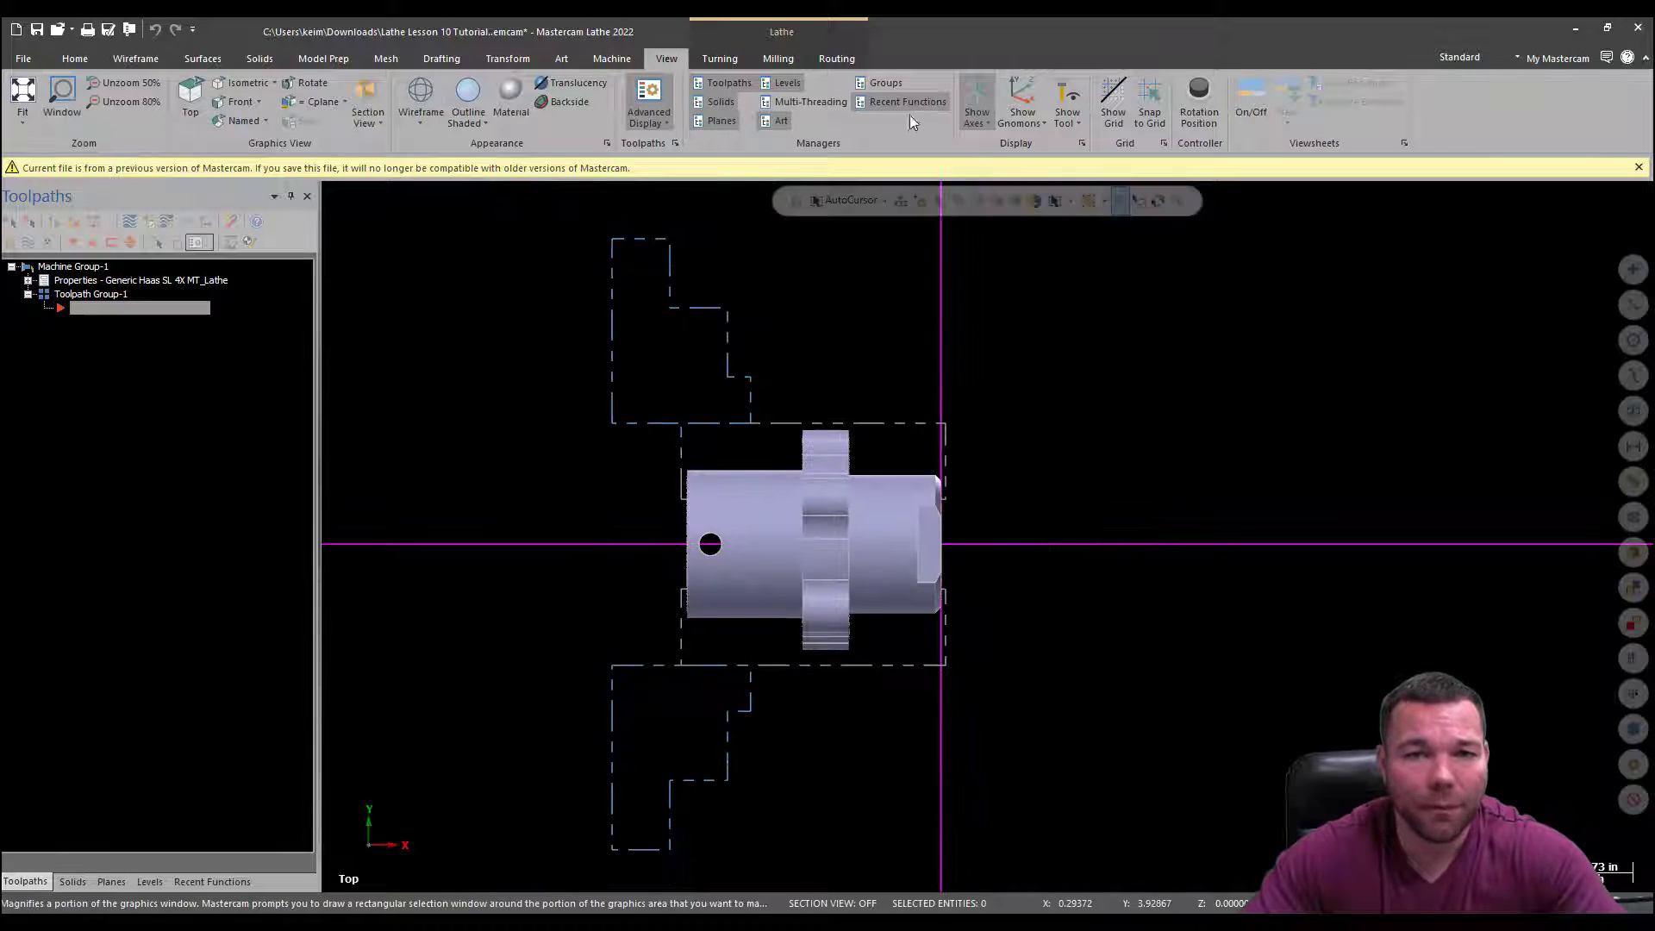
Create a Lathe Face toolpath with tool T0101 R0.0156, using stock and a finish Z of 0.0
{"action": "left_click", "coordinate": [733, 60]}
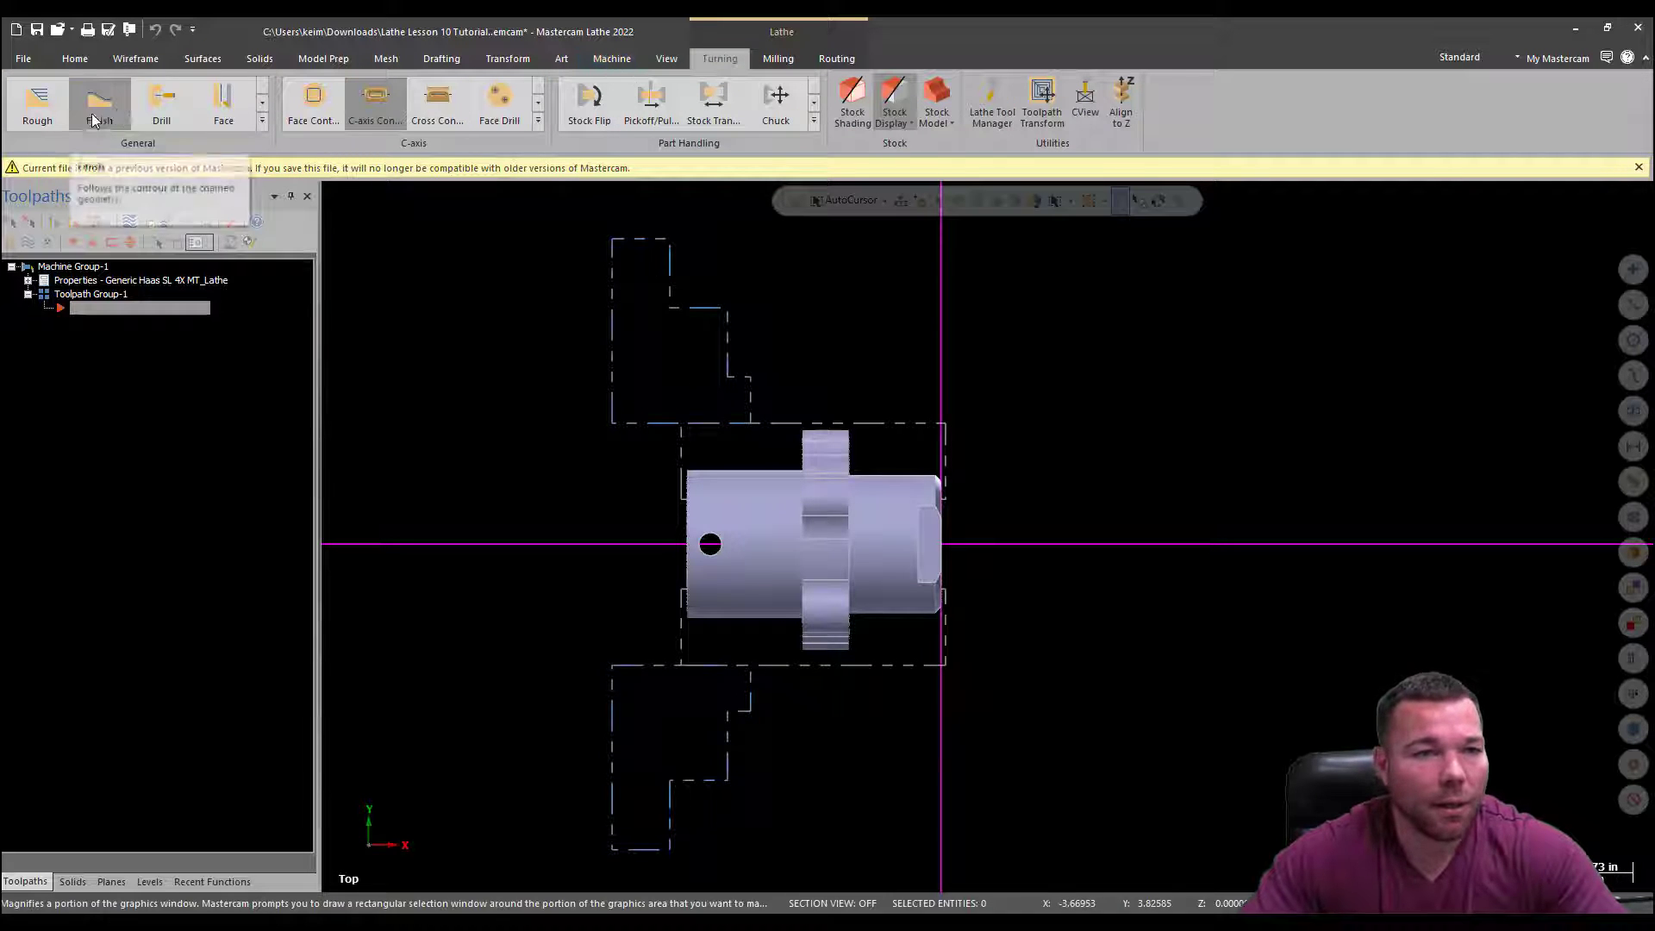
{"action": "left_click", "coordinate": [34, 101]}
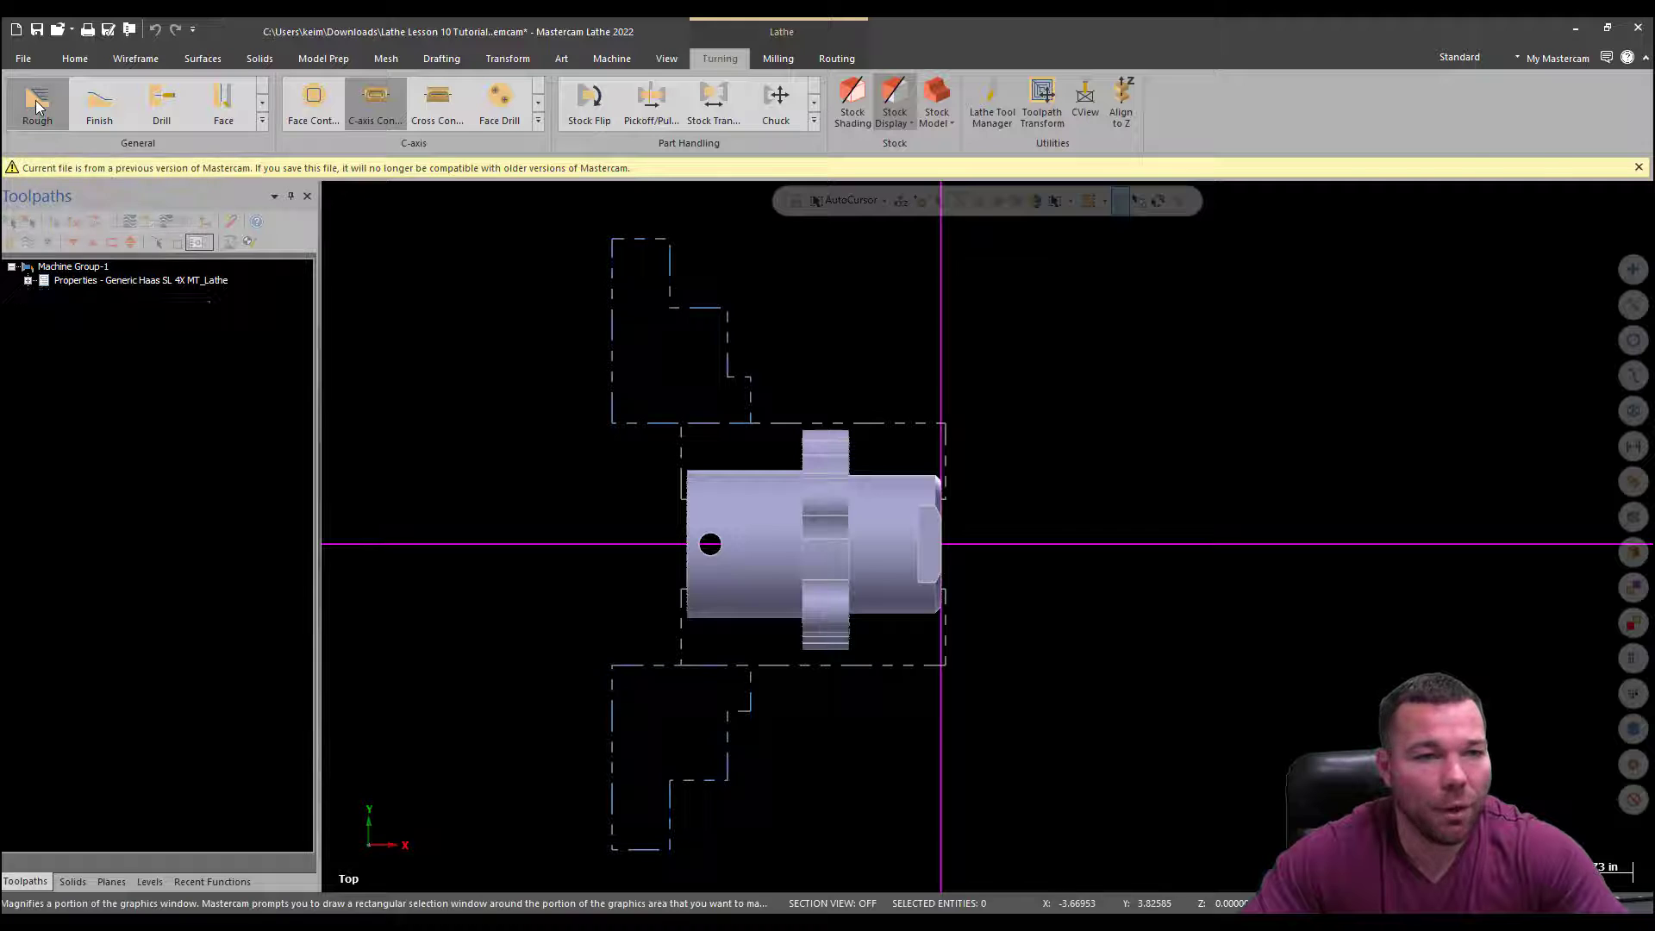
{"action": "left_click", "coordinate": [223, 102]}
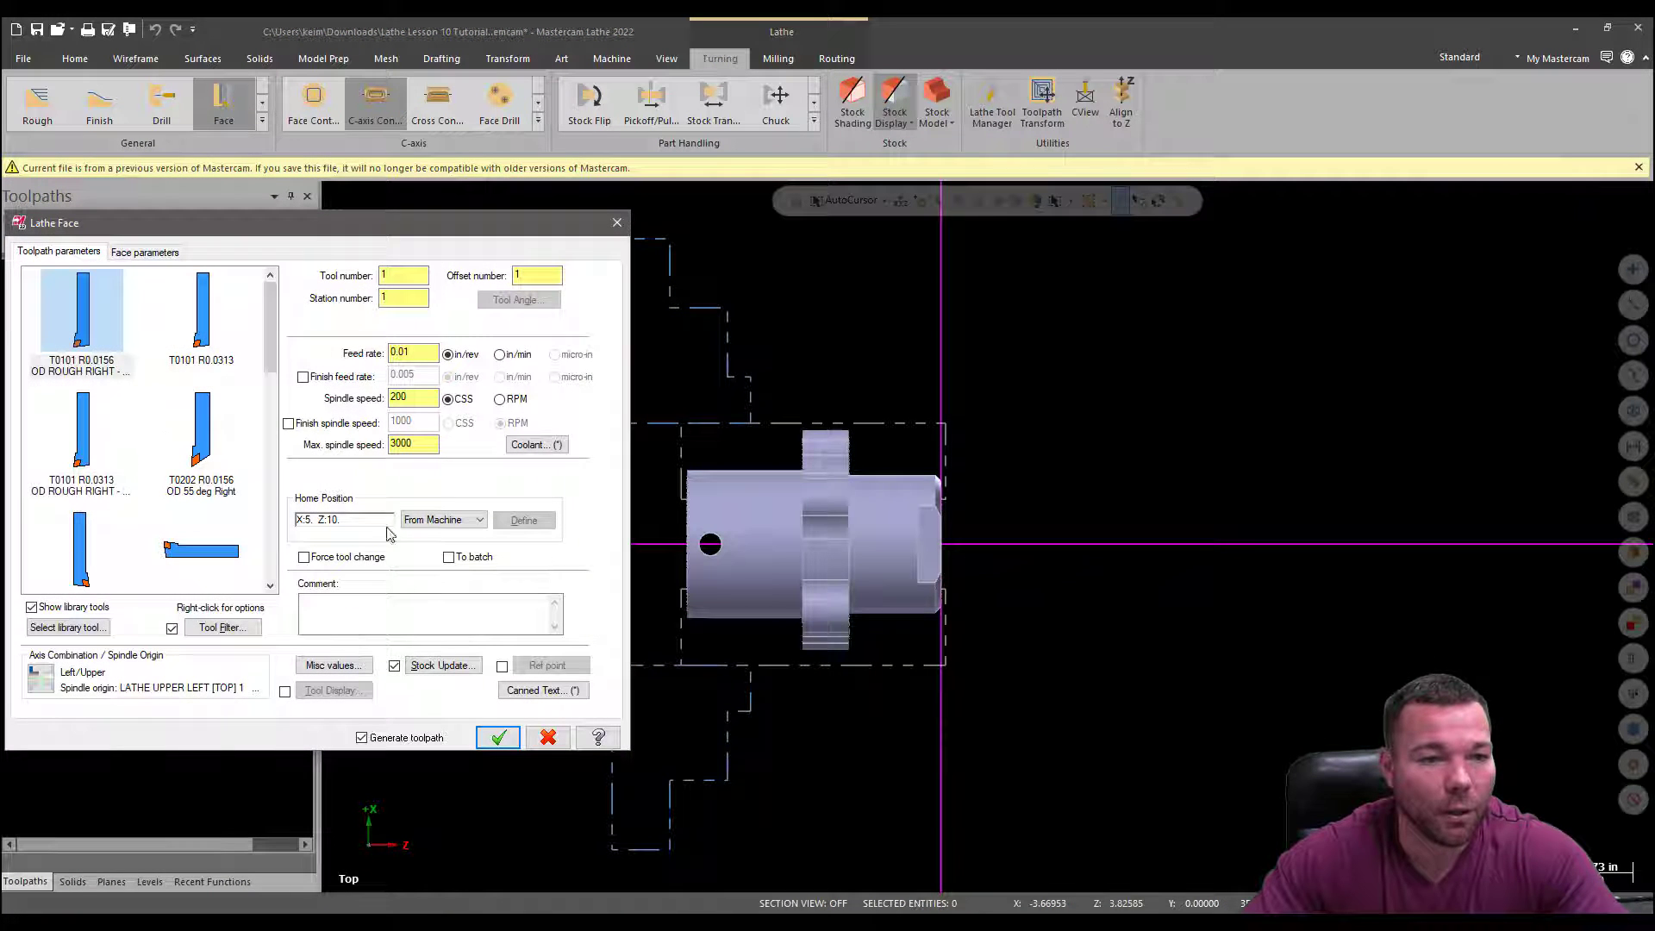
{"action": "left_click", "coordinate": [146, 253]}
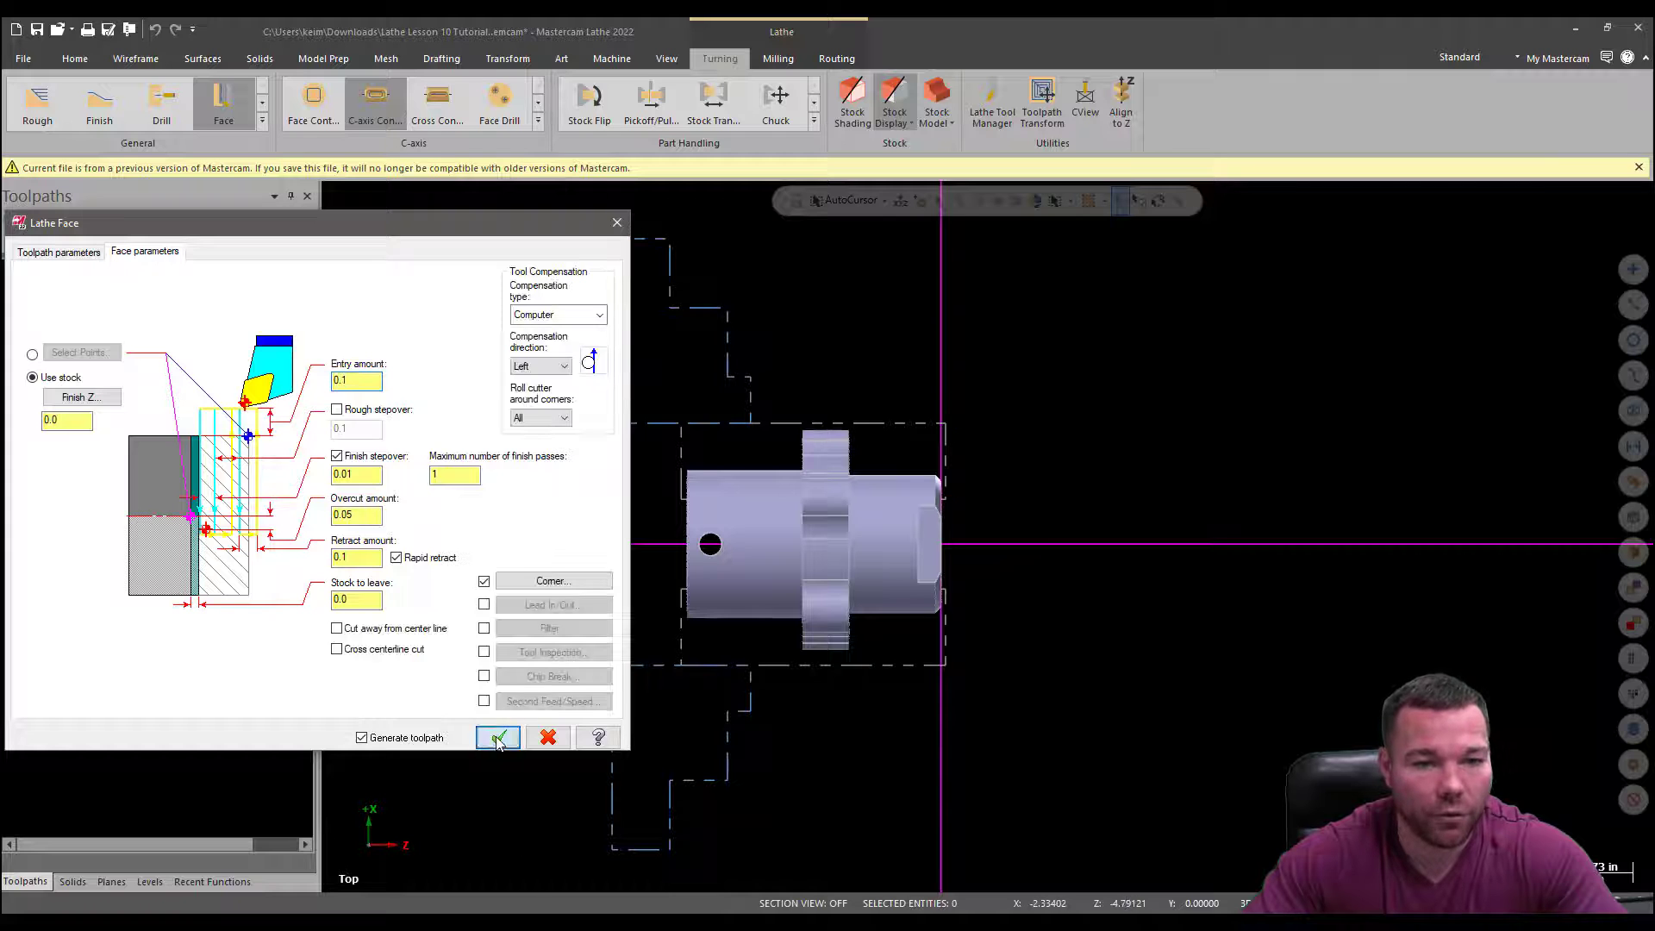
{"action": "left_click", "coordinate": [498, 737]}
{"action": "scroll", "coordinate": [991, 454], "scroll_direction": "up", "scroll_amount": 3}
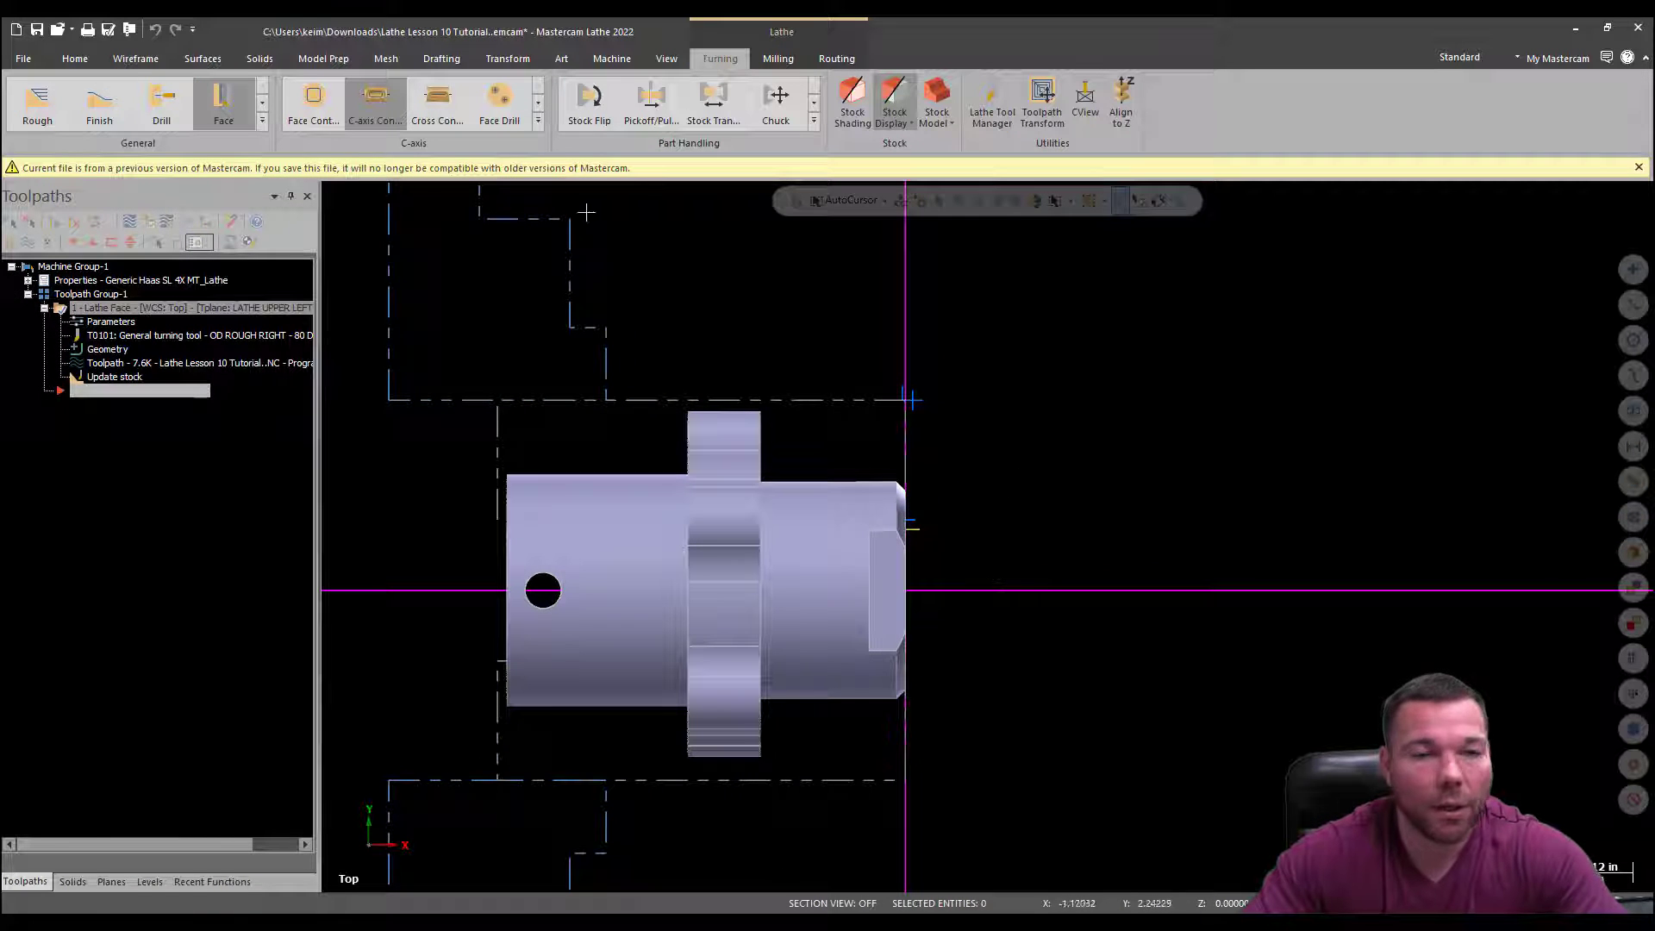
Start a Lathe Rough toolpath and chain the upper solid profile from the front chamfer to the flange's outer diameter
{"action": "left_click", "coordinate": [61, 100]}
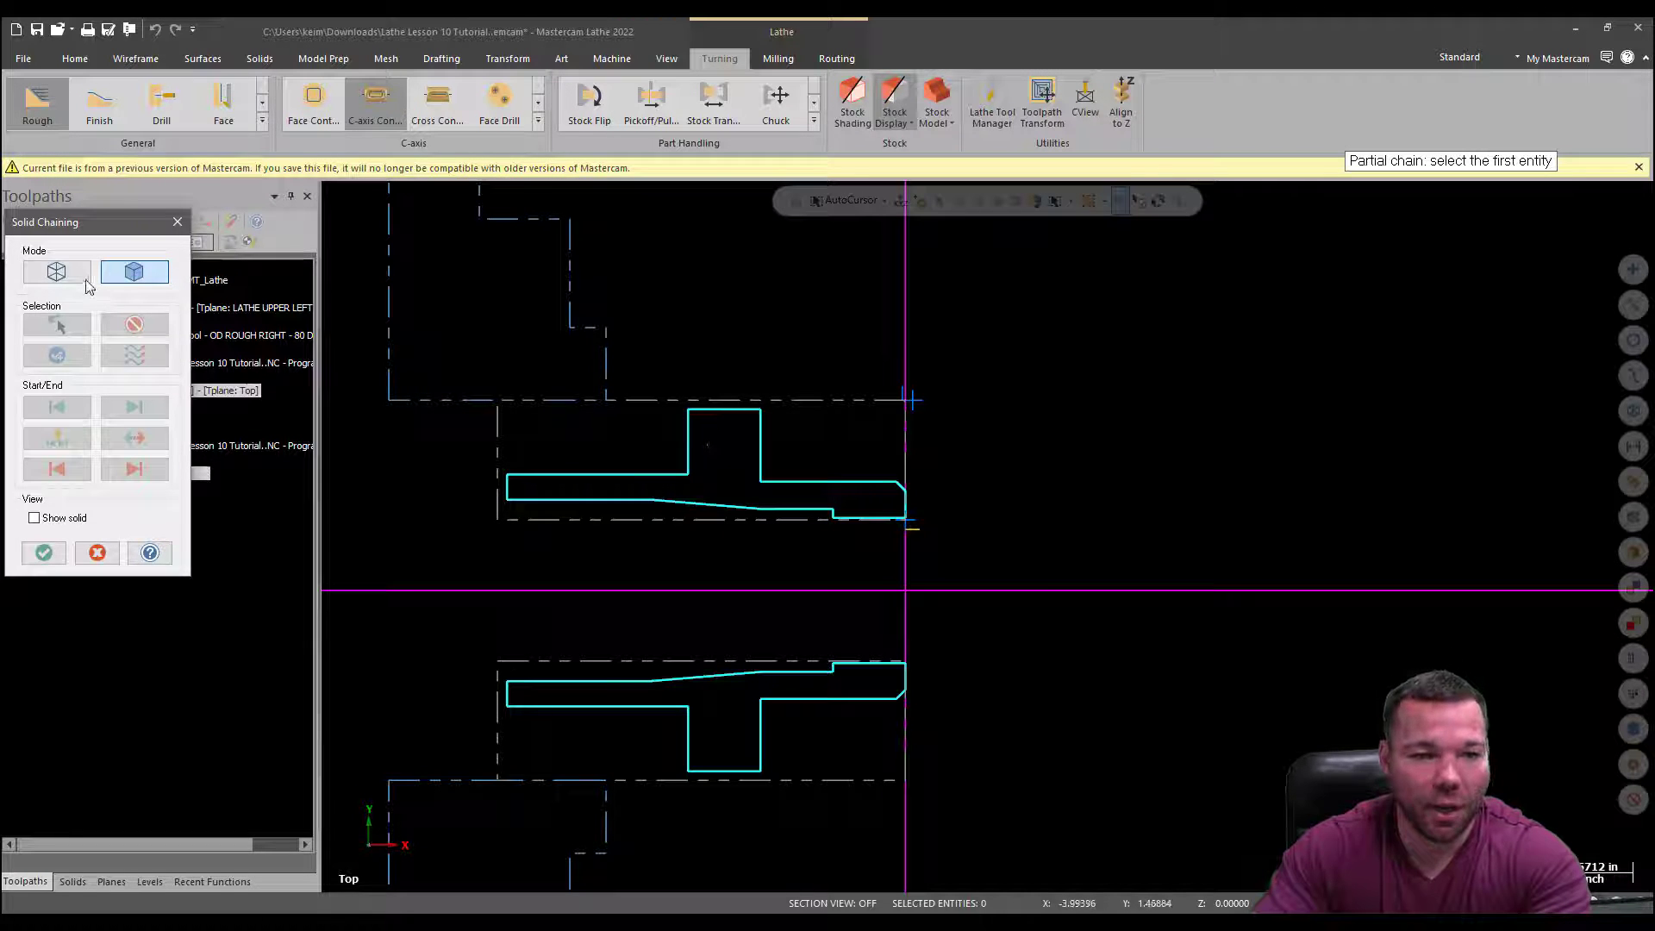
{"action": "left_click", "coordinate": [54, 274]}
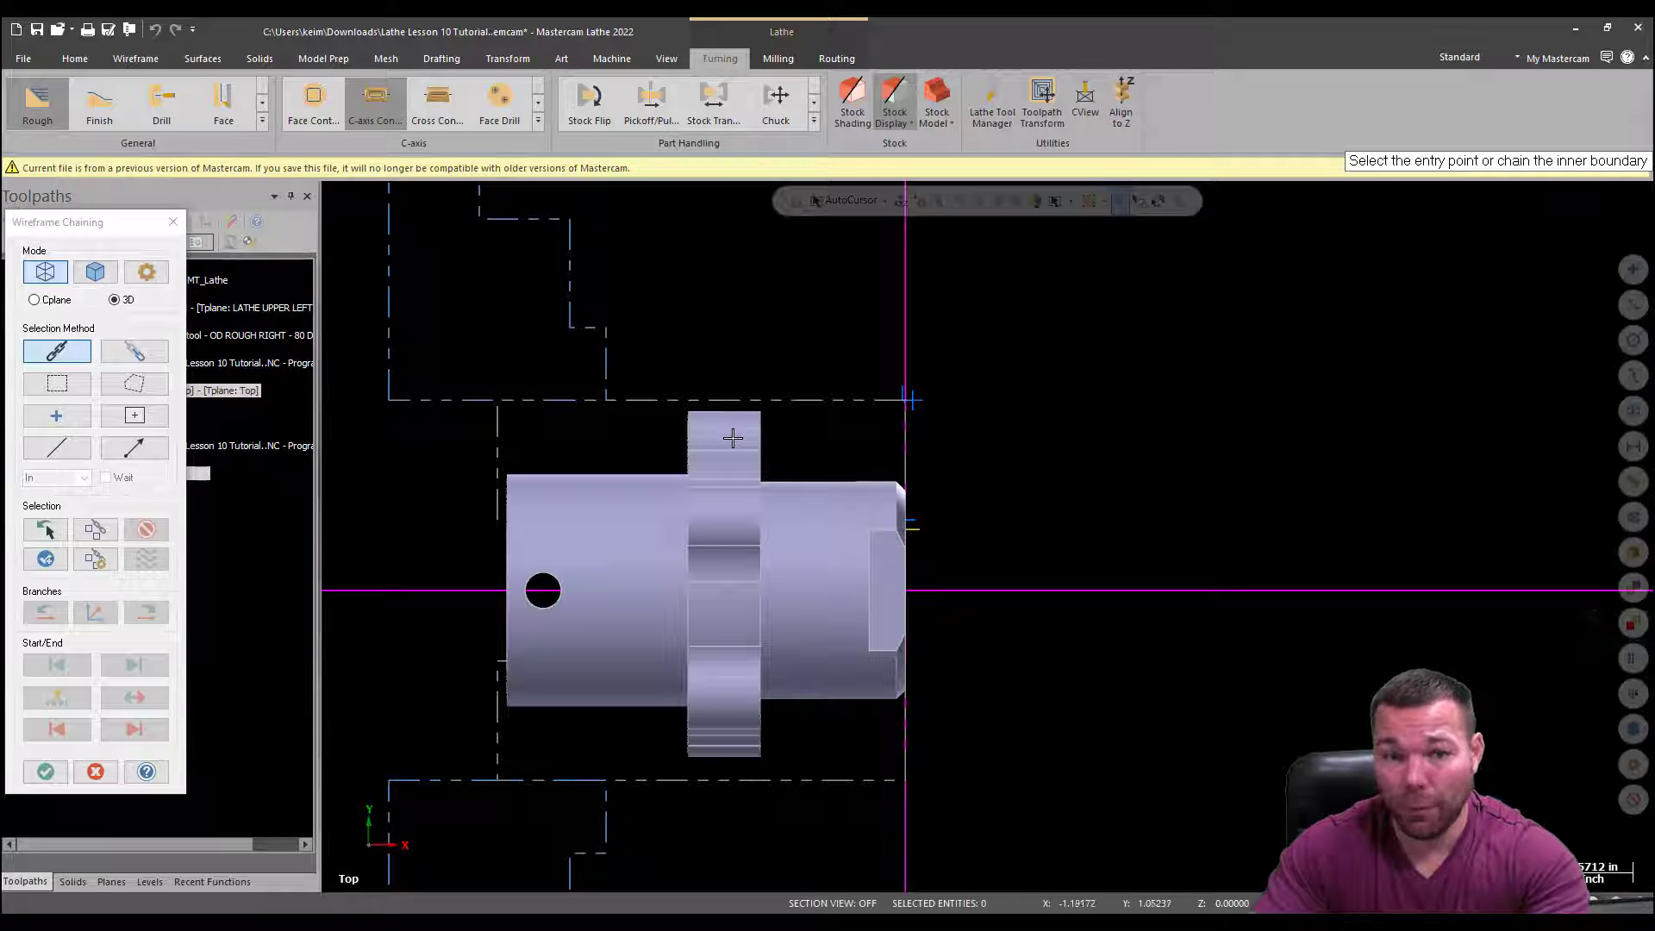
{"action": "left_click", "coordinate": [107, 282]}
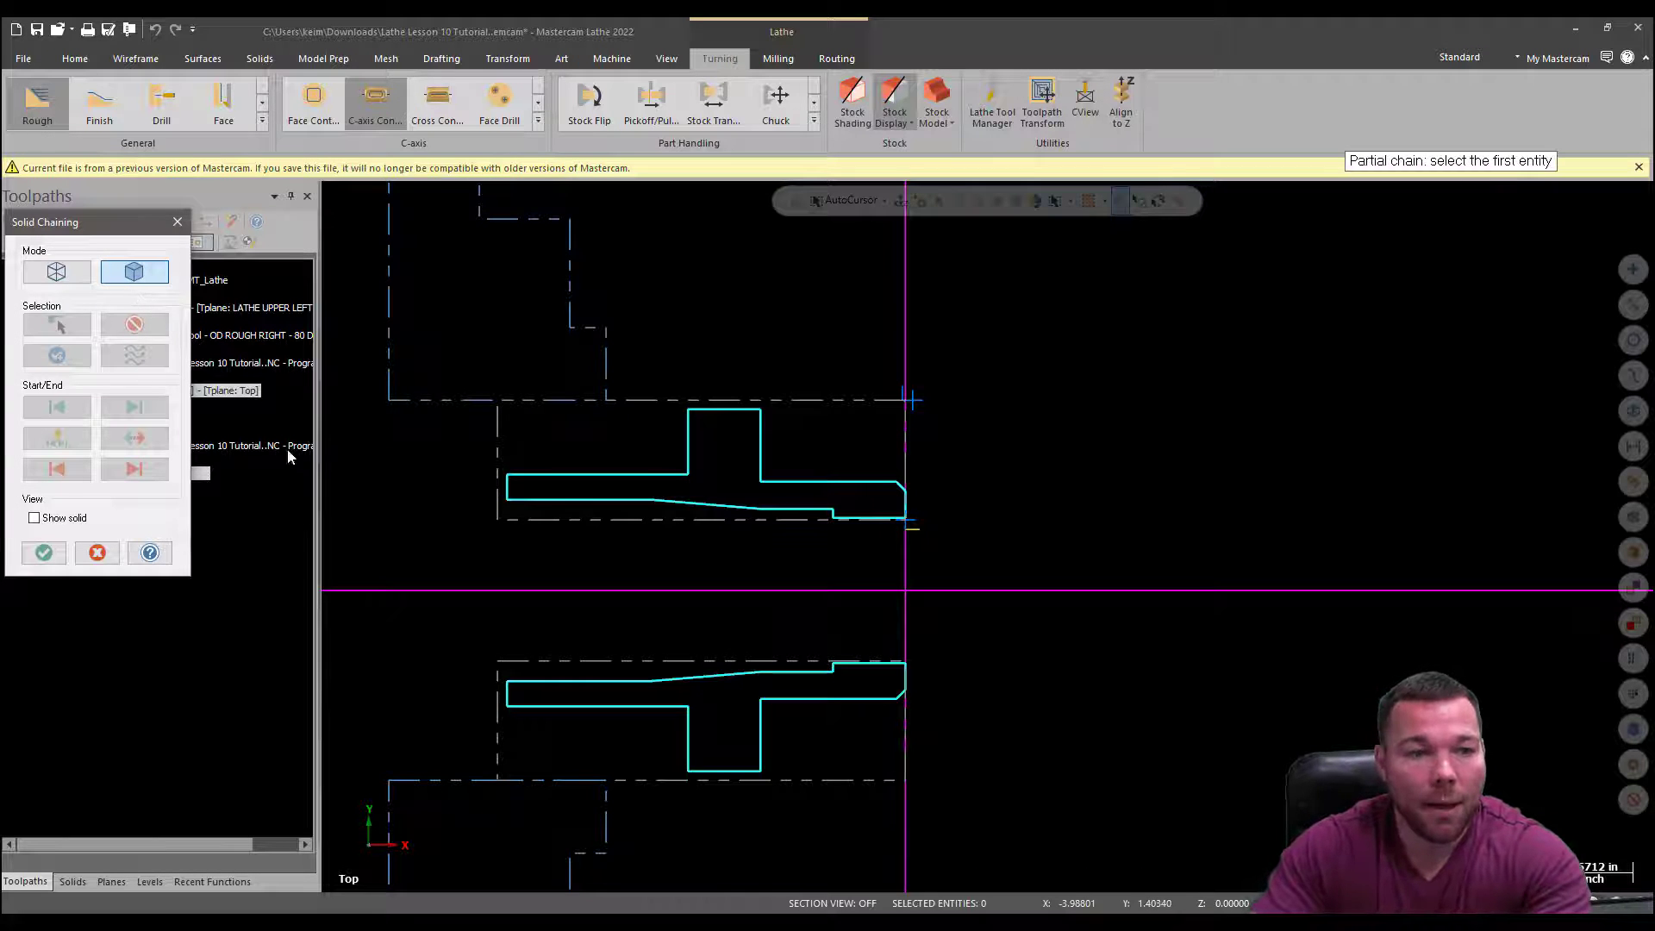
{"action": "scroll", "coordinate": [703, 441], "scroll_direction": "up", "scroll_amount": 3}
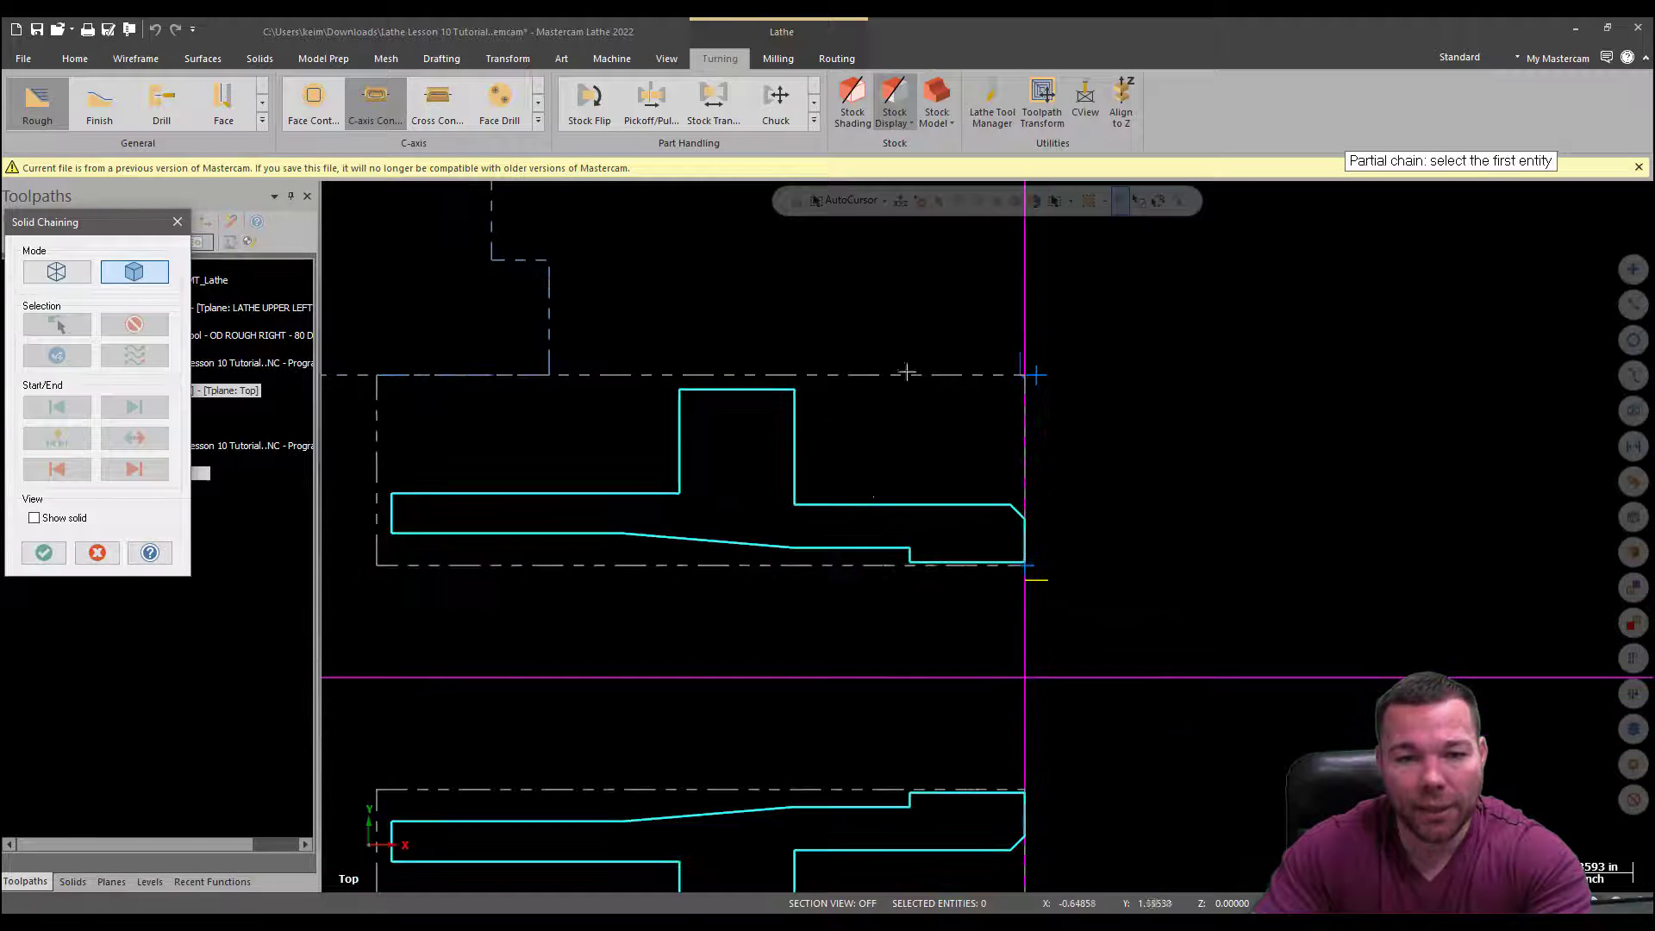
{"action": "scroll", "coordinate": [874, 488], "scroll_direction": "down", "scroll_amount": 1}
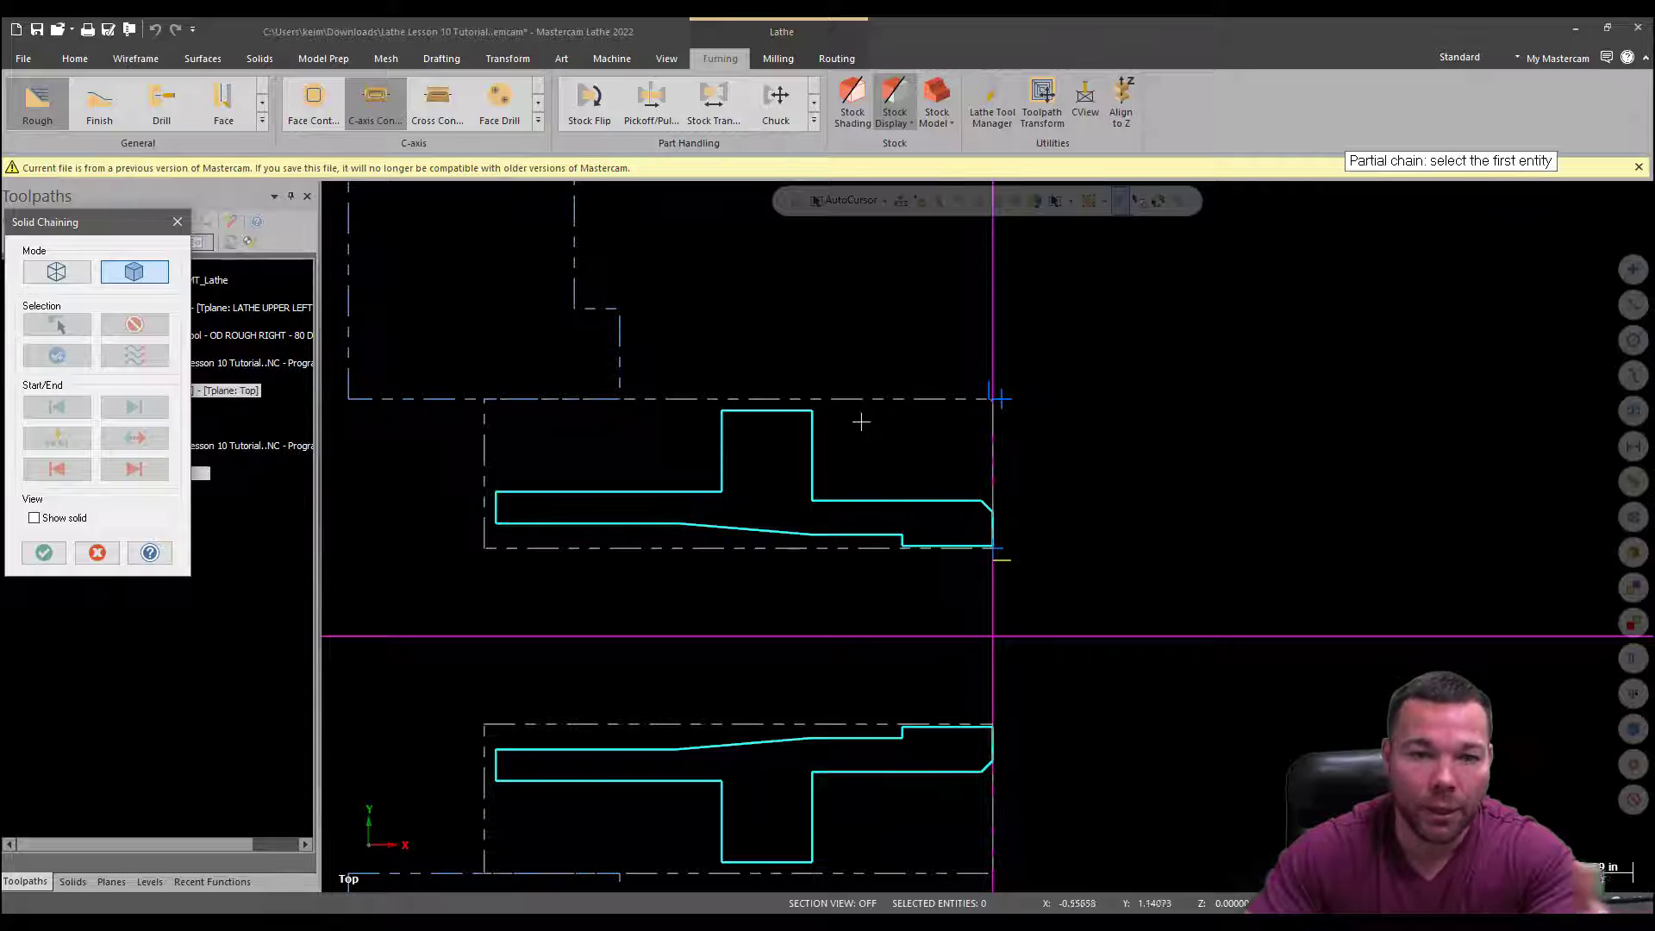
{"action": "scroll", "coordinate": [948, 502], "scroll_direction": "up", "scroll_amount": 2}
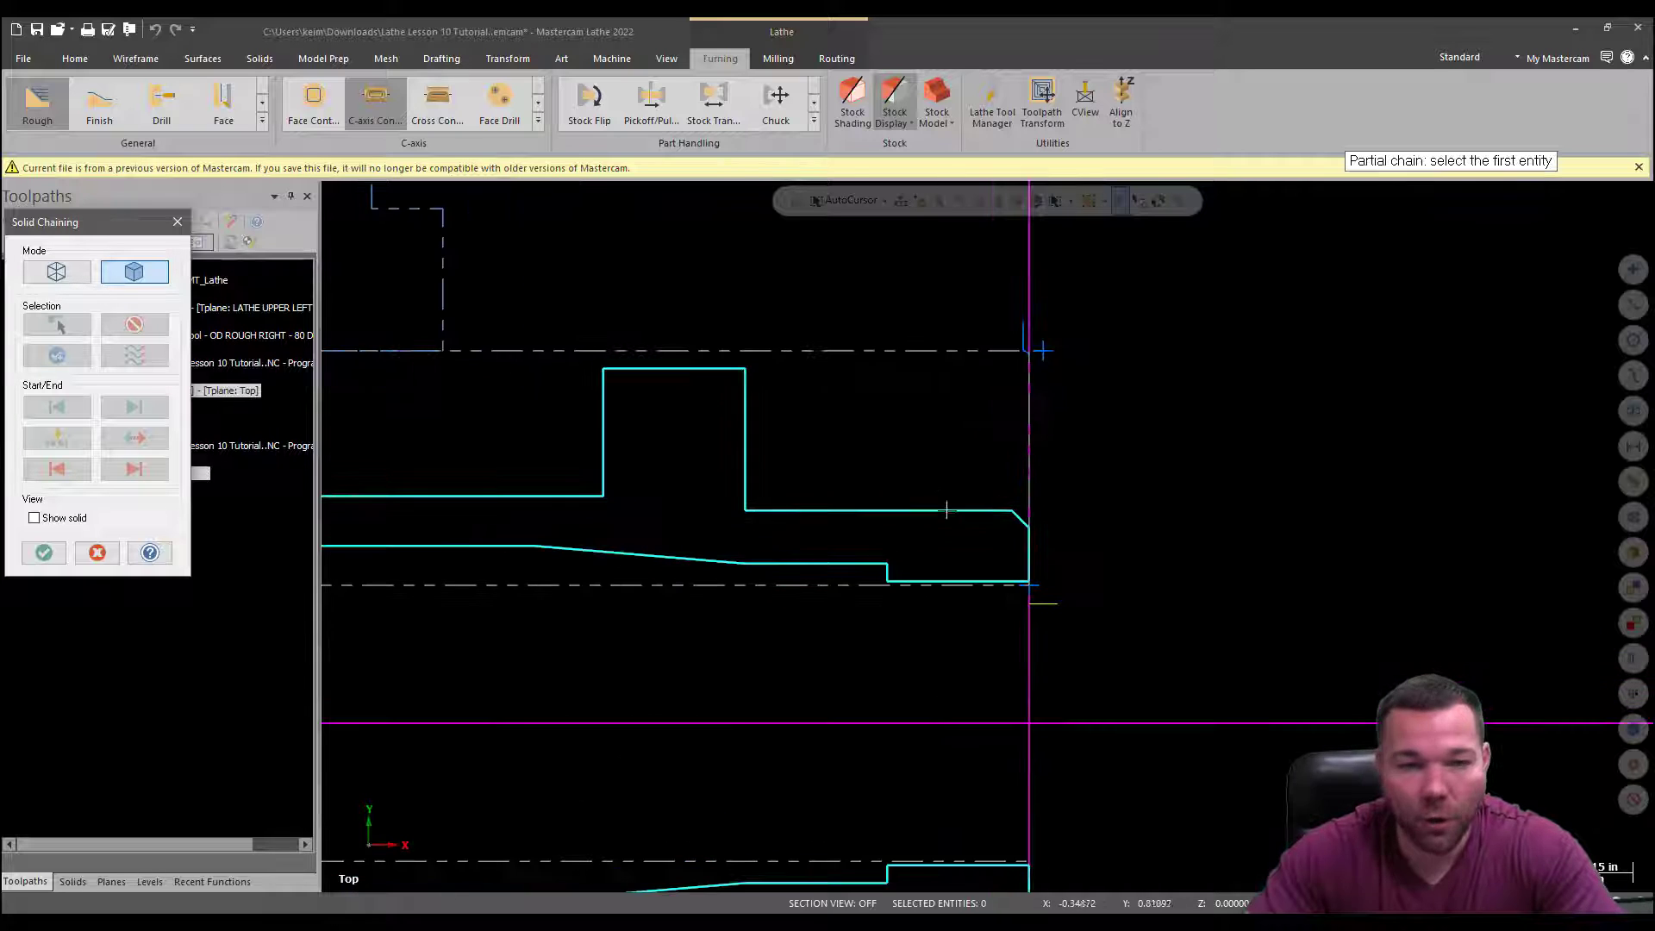
{"action": "left_click", "coordinate": [1024, 519]}
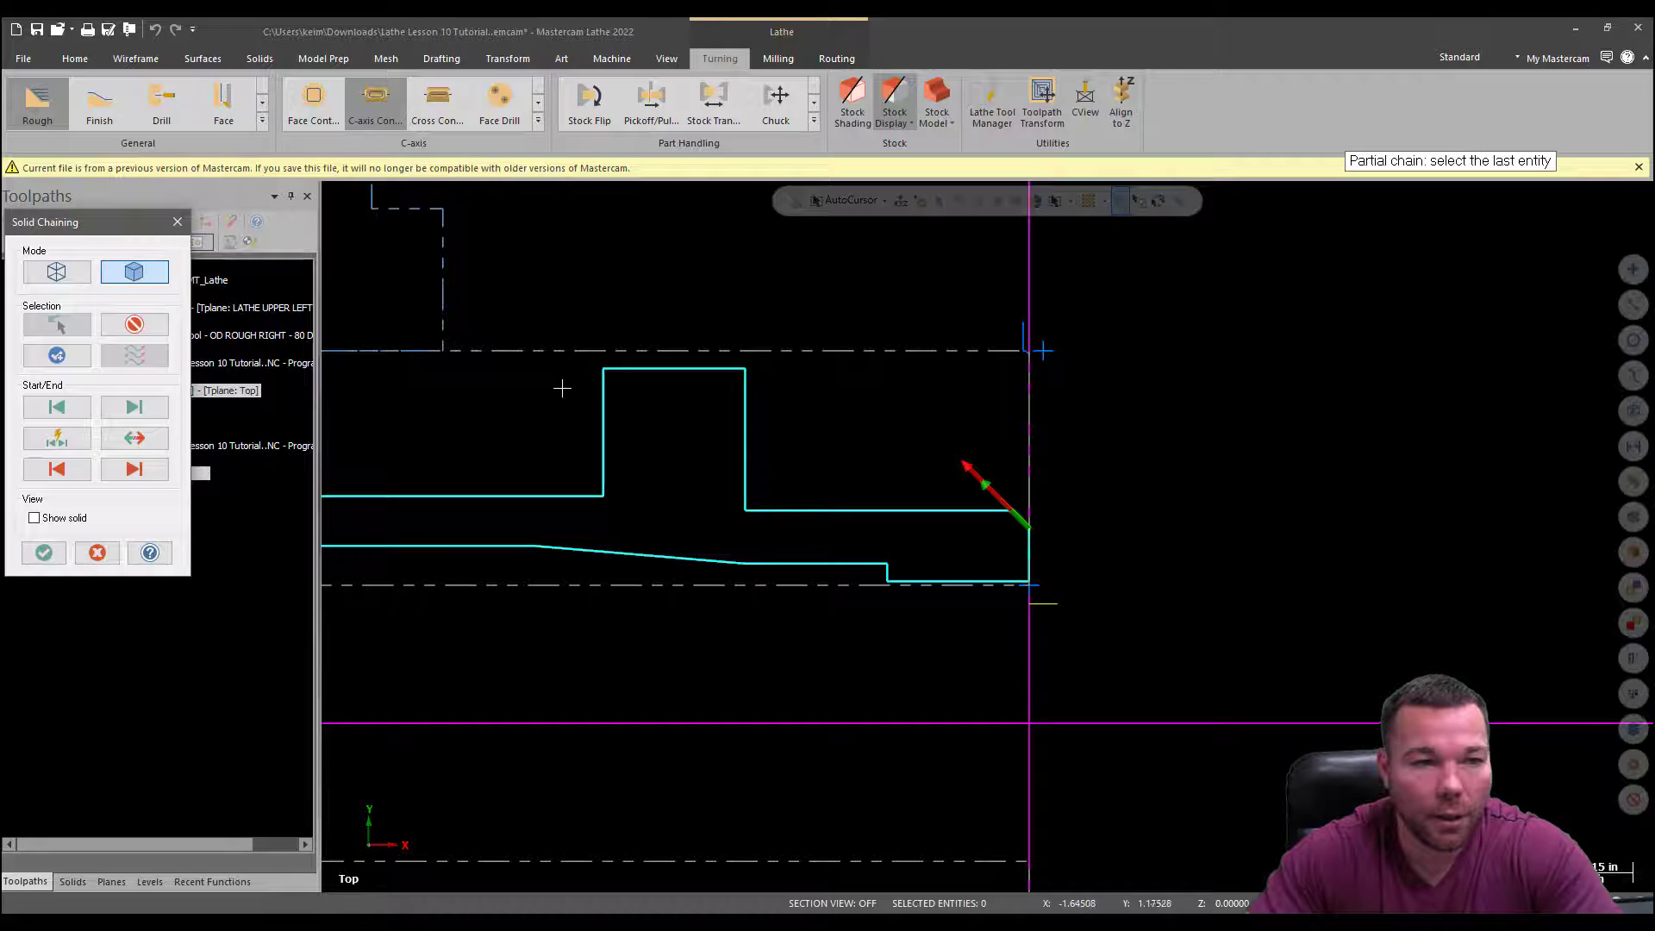
{"action": "left_click", "coordinate": [614, 369]}
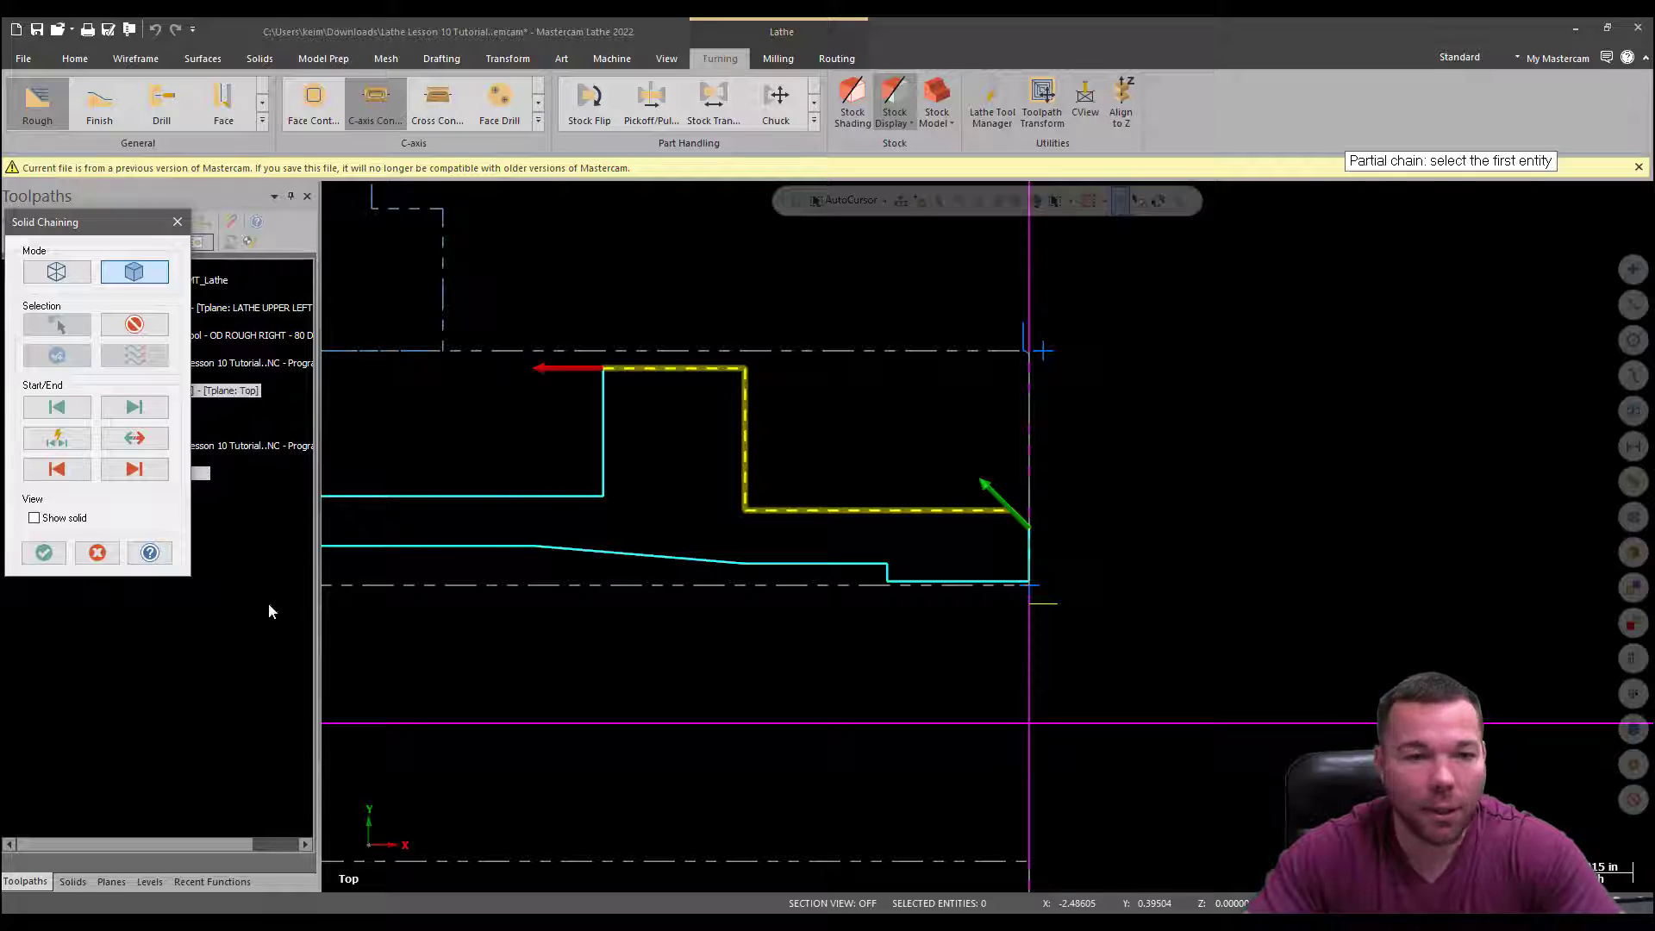
{"action": "left_click", "coordinate": [44, 553]}
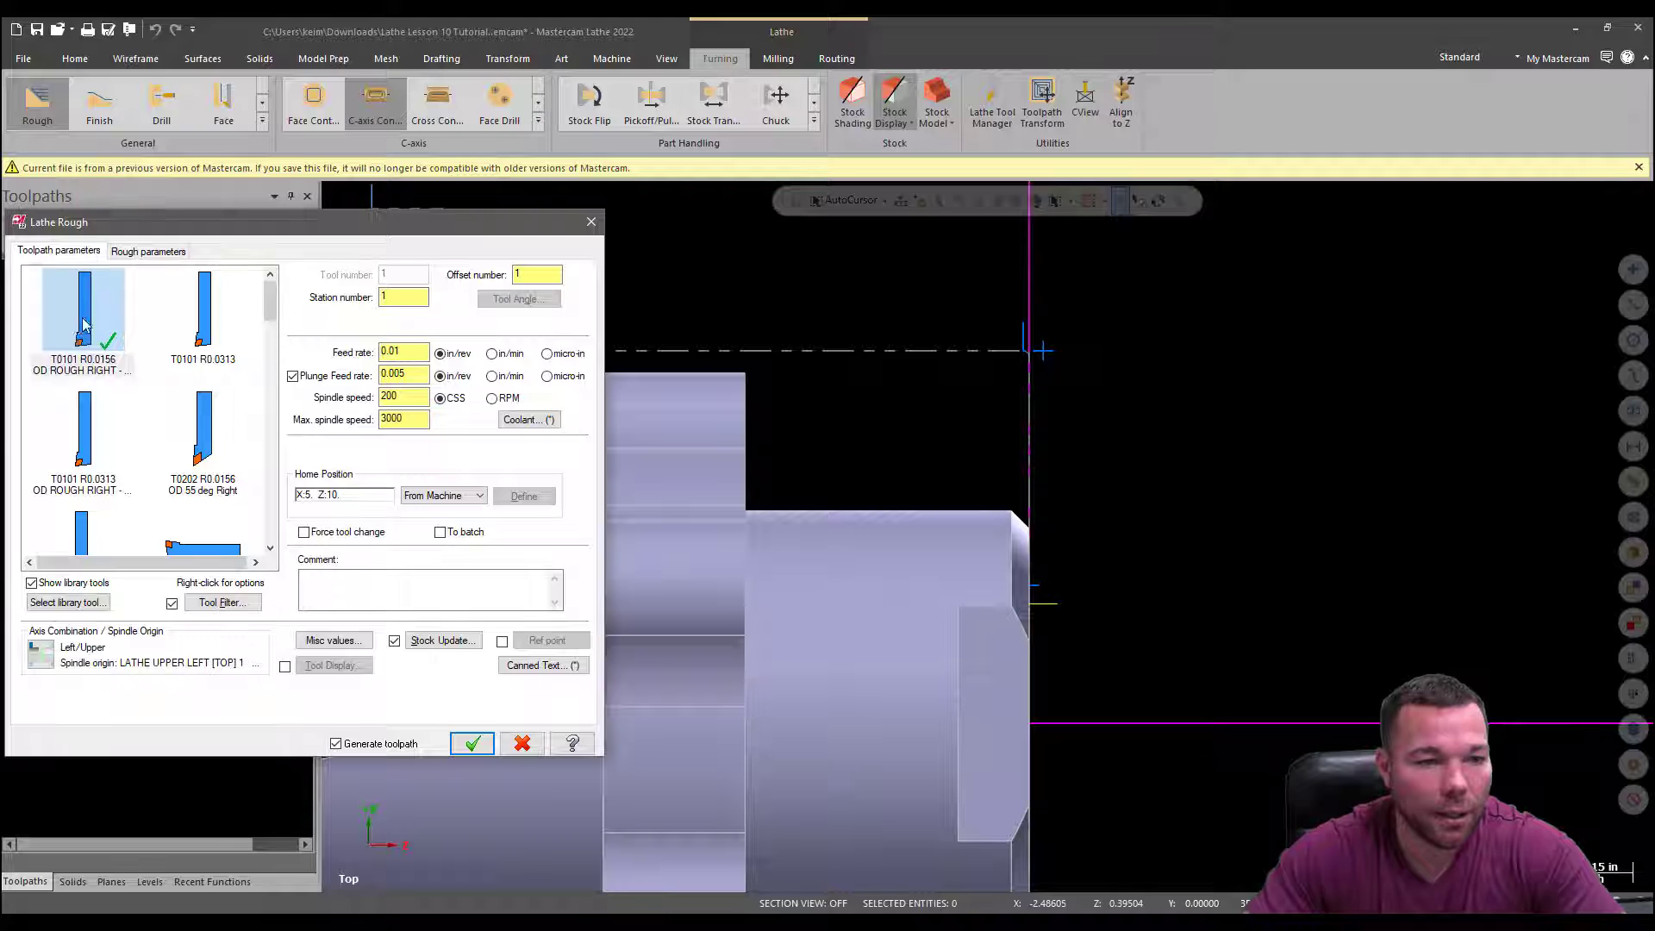
Generate the rough toolpath with an entry vector and a lead out that extends the end of the contour by 0.15
{"action": "left_click", "coordinate": [149, 251]}
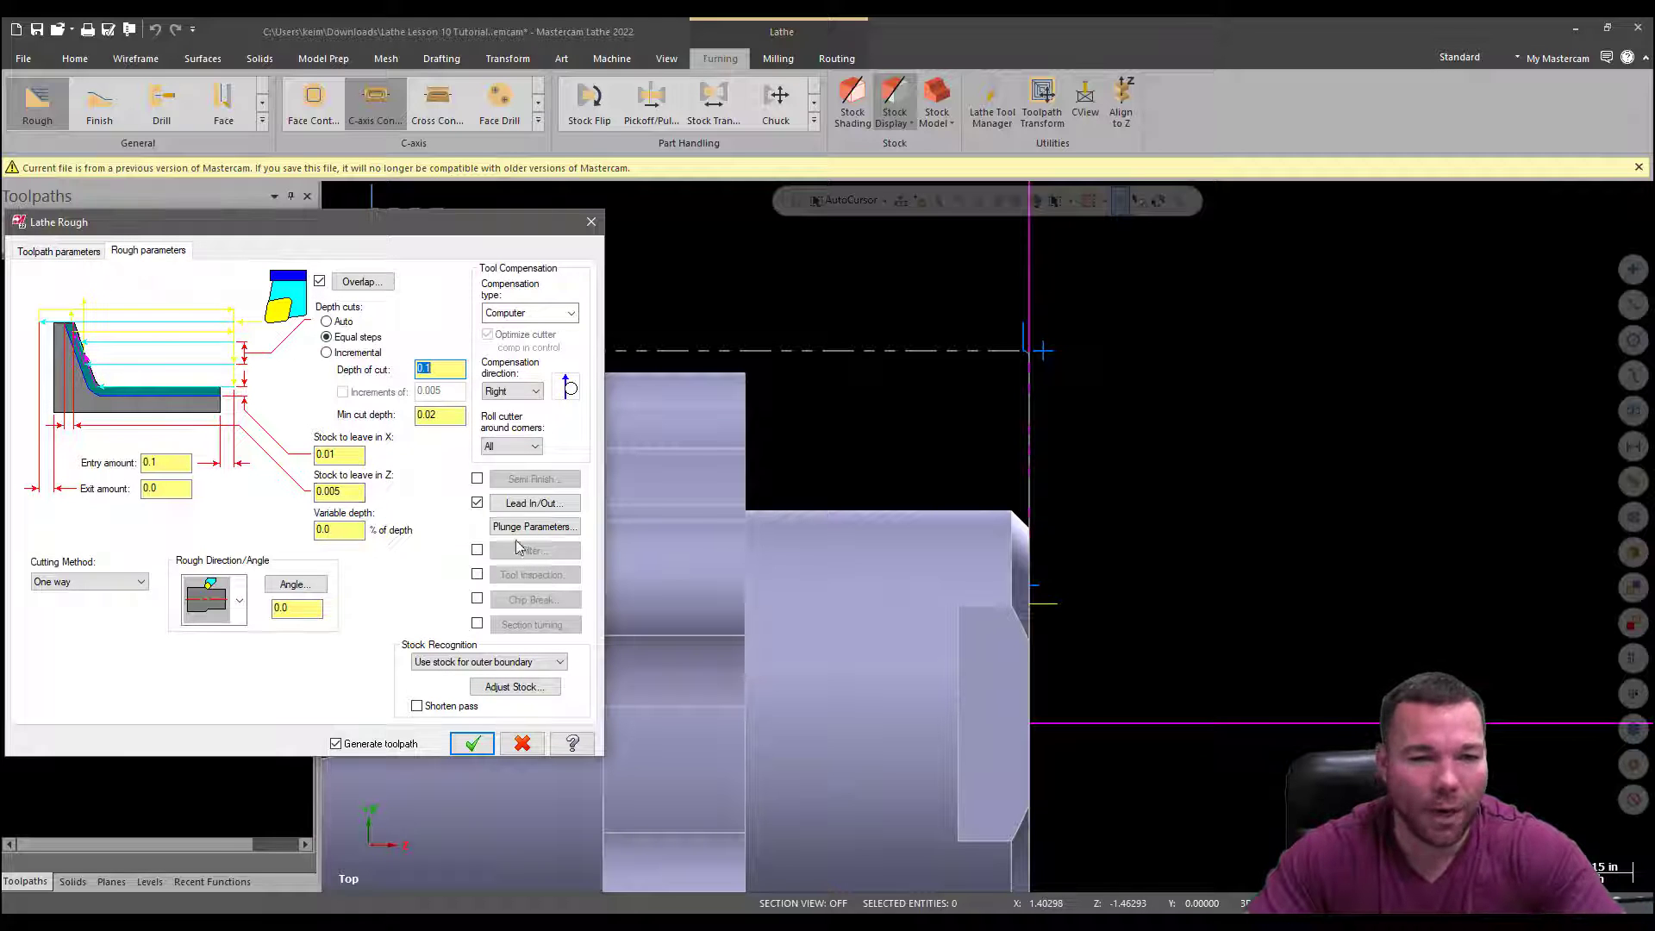
{"action": "left_click", "coordinate": [535, 503]}
{"action": "left_click", "coordinate": [248, 293]}
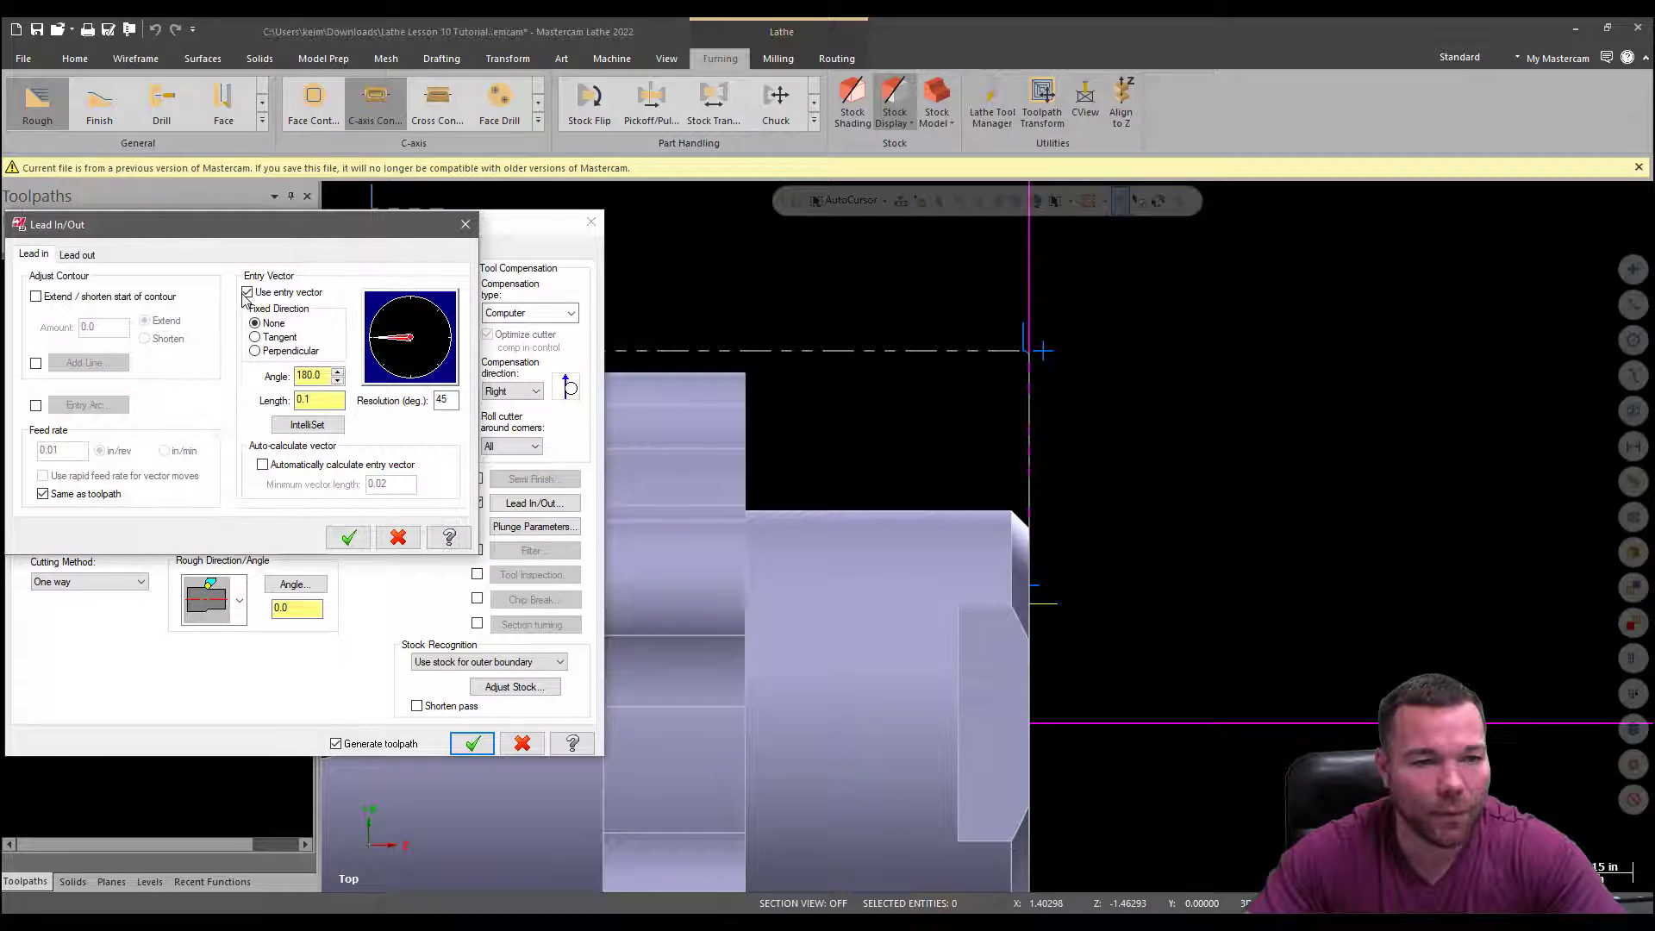
{"action": "left_click", "coordinate": [78, 255]}
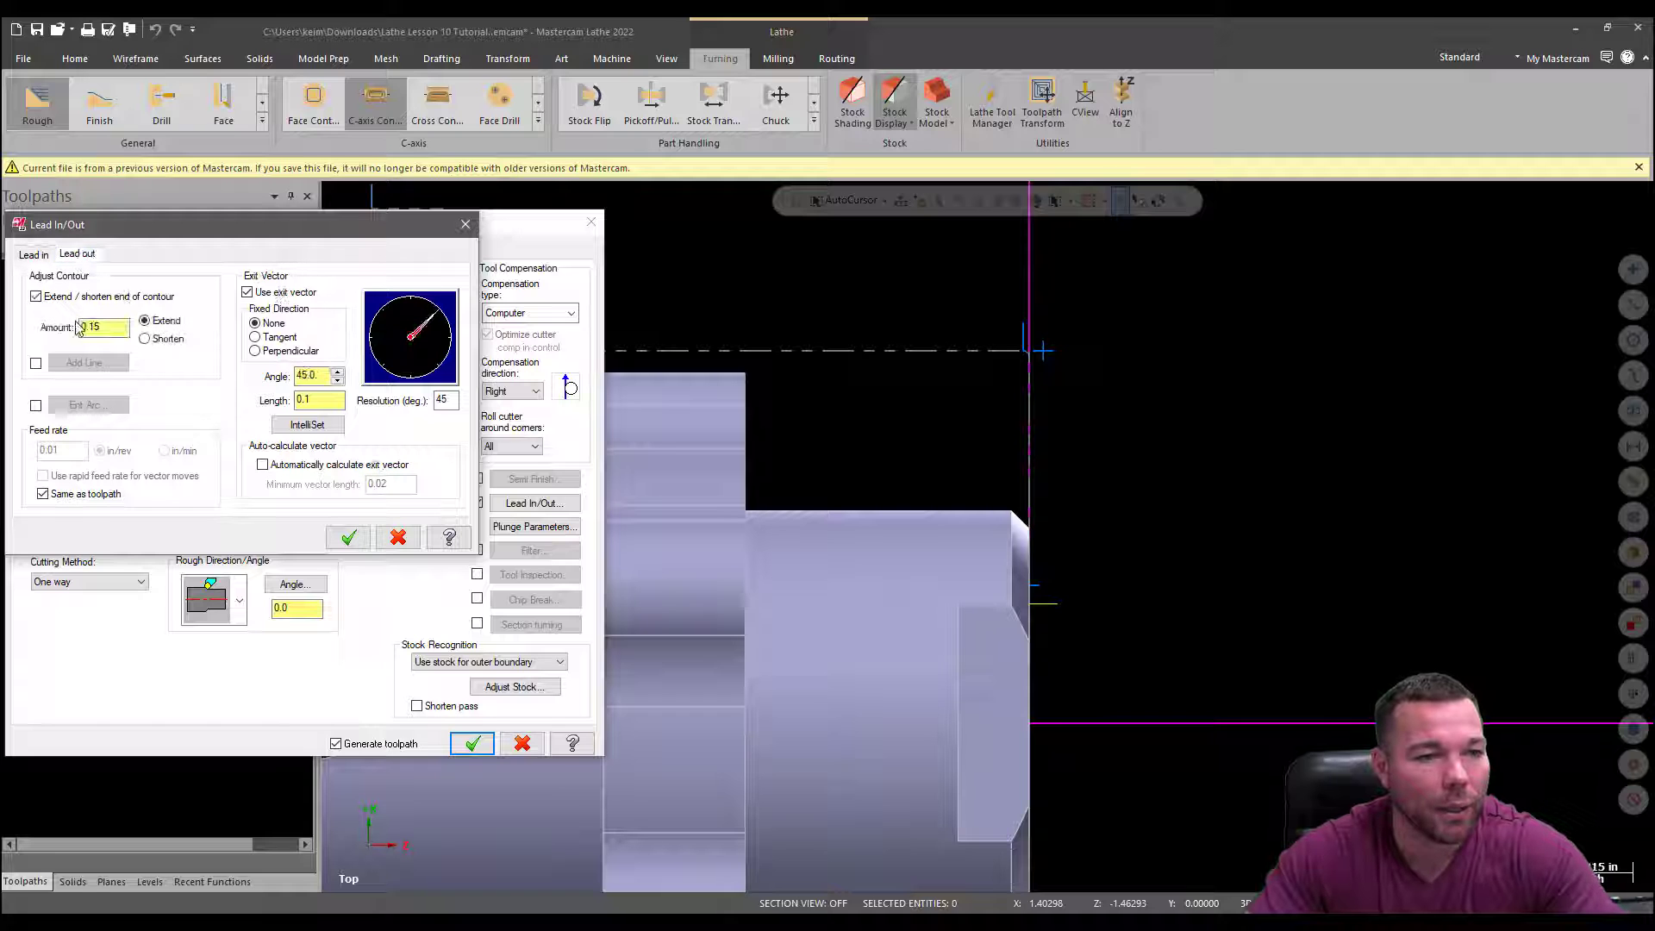
{"action": "left_click", "coordinate": [348, 537]}
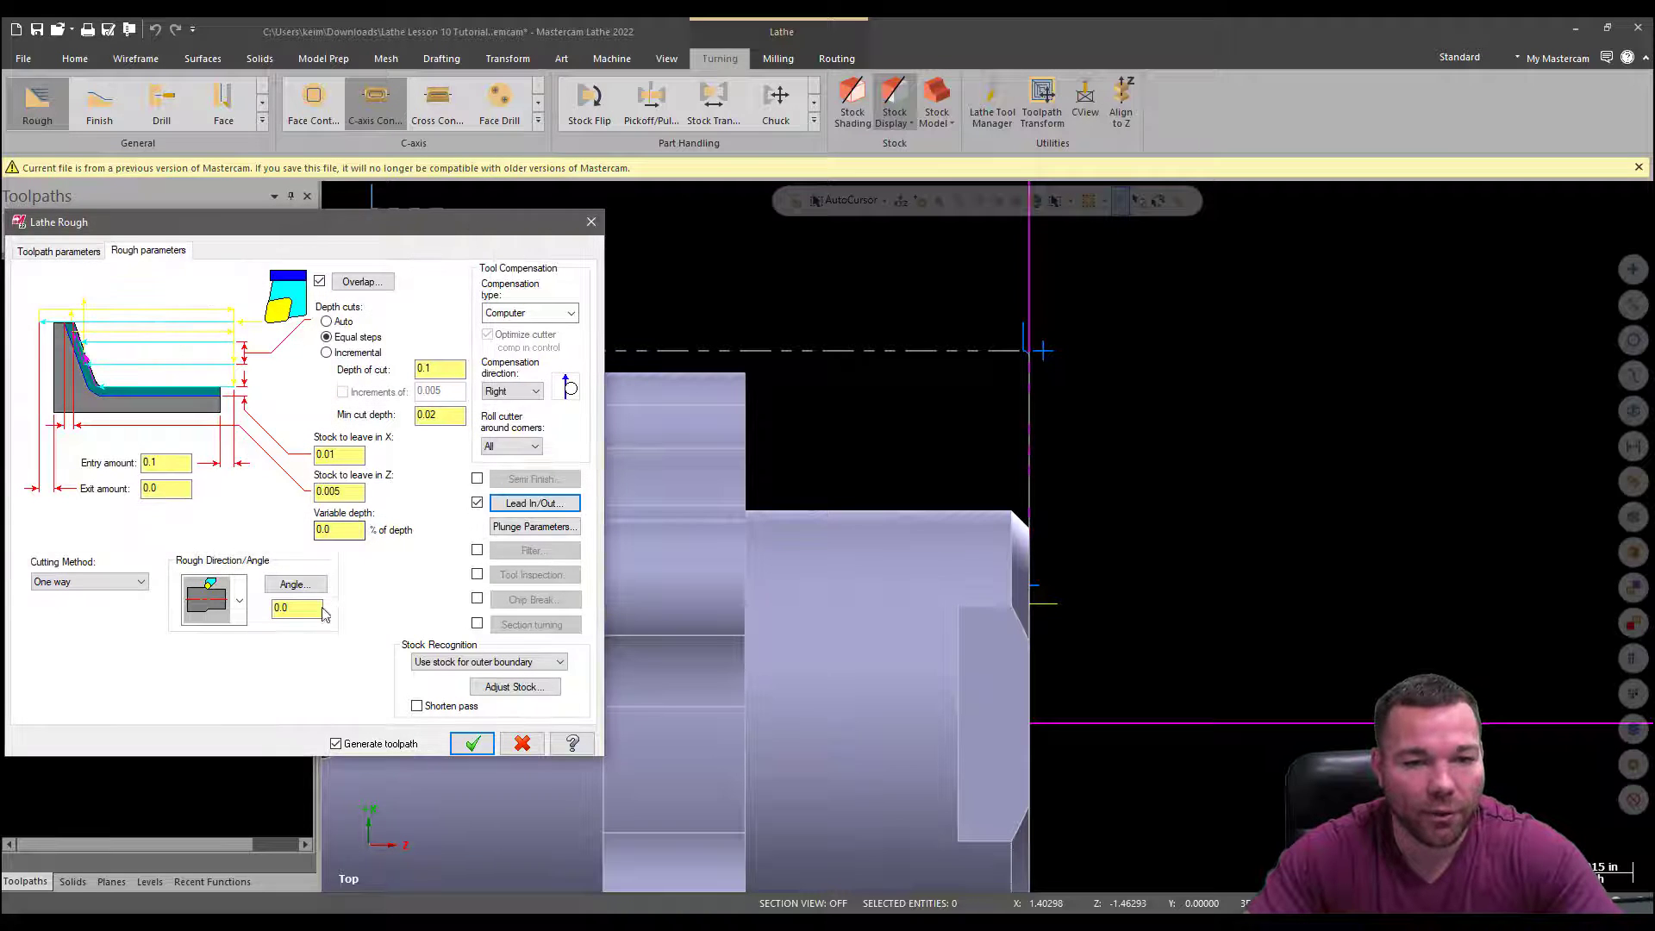
{"action": "left_click", "coordinate": [471, 743]}
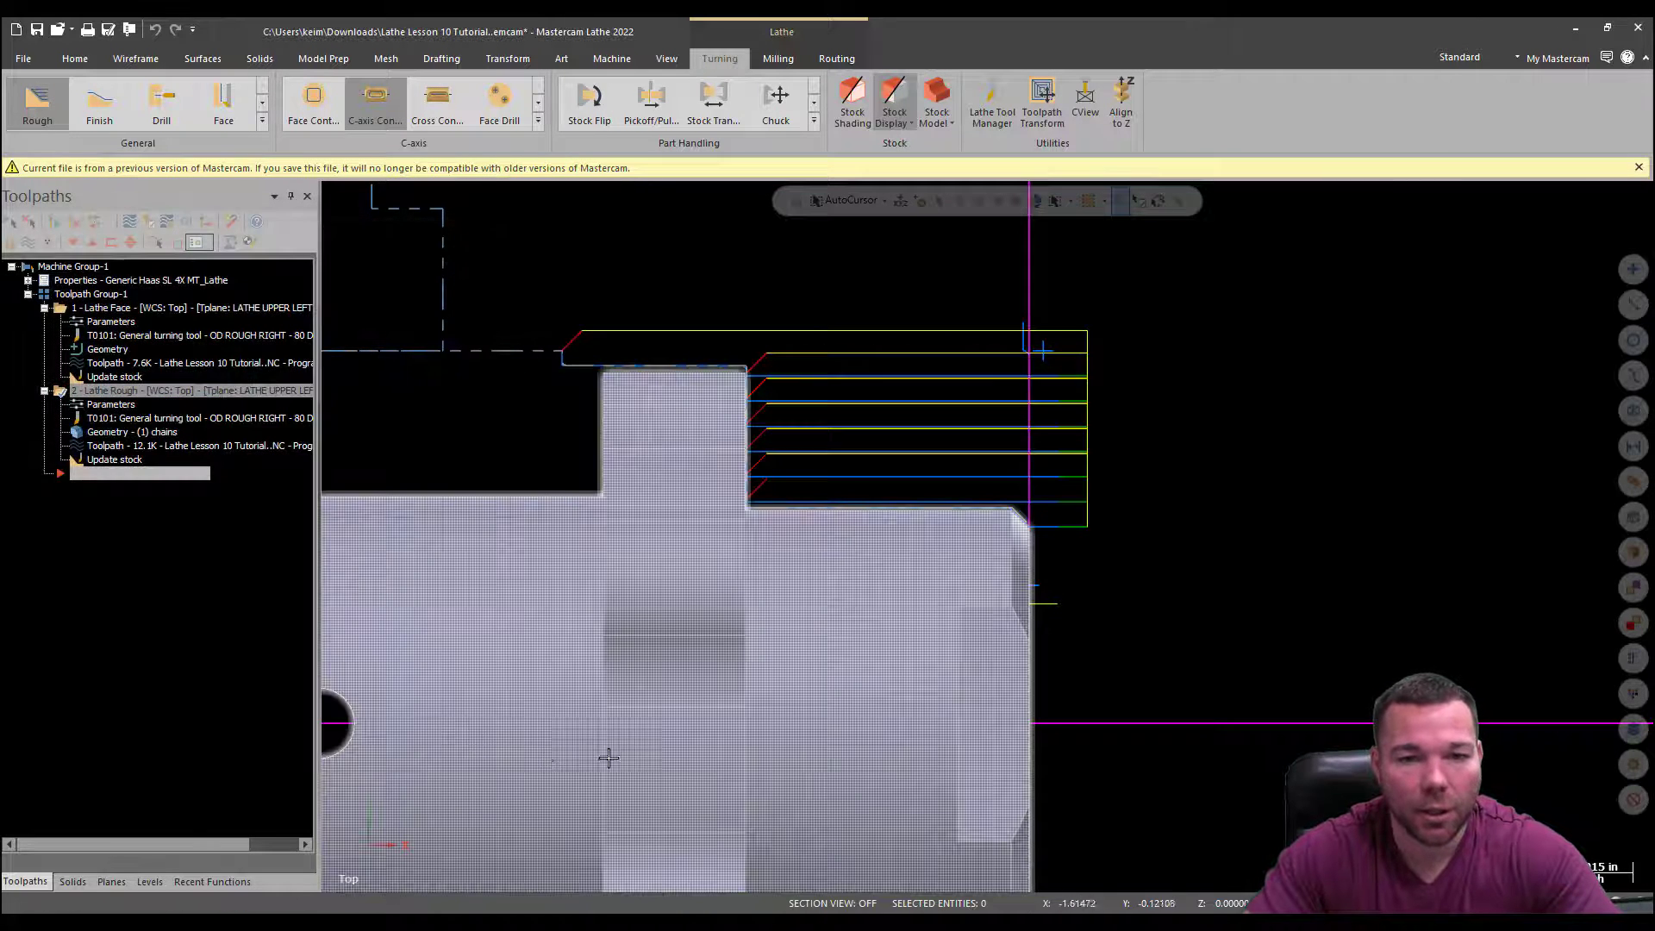
{"action": "left_click", "coordinate": [103, 405]}
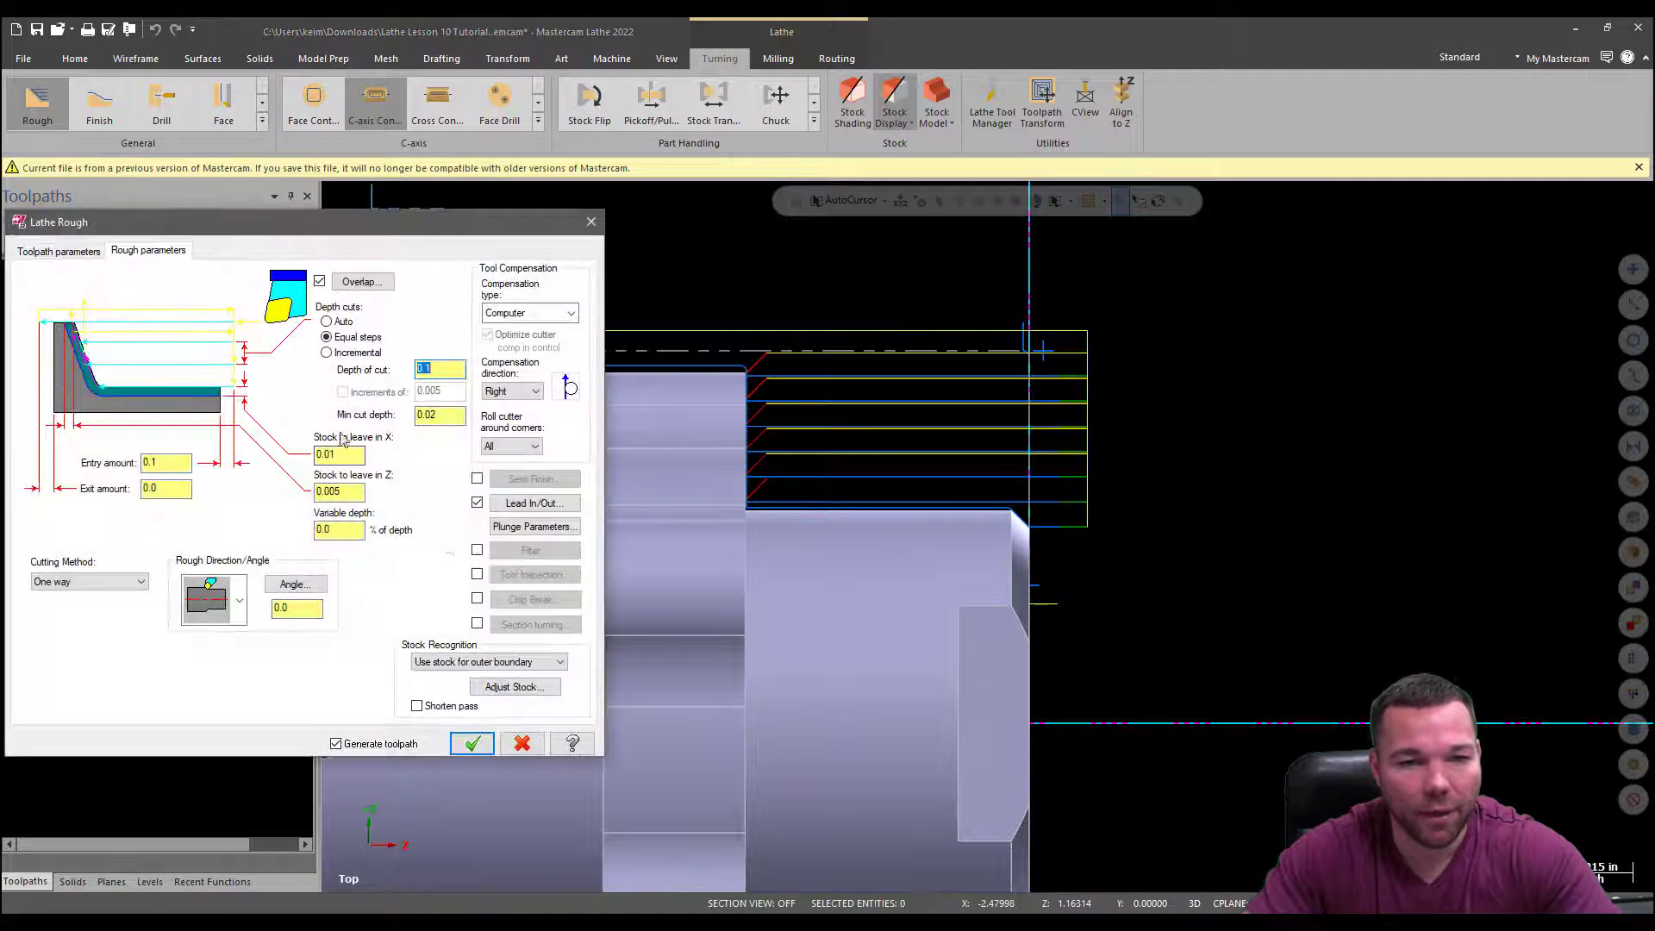
{"action": "left_click", "coordinate": [591, 222]}
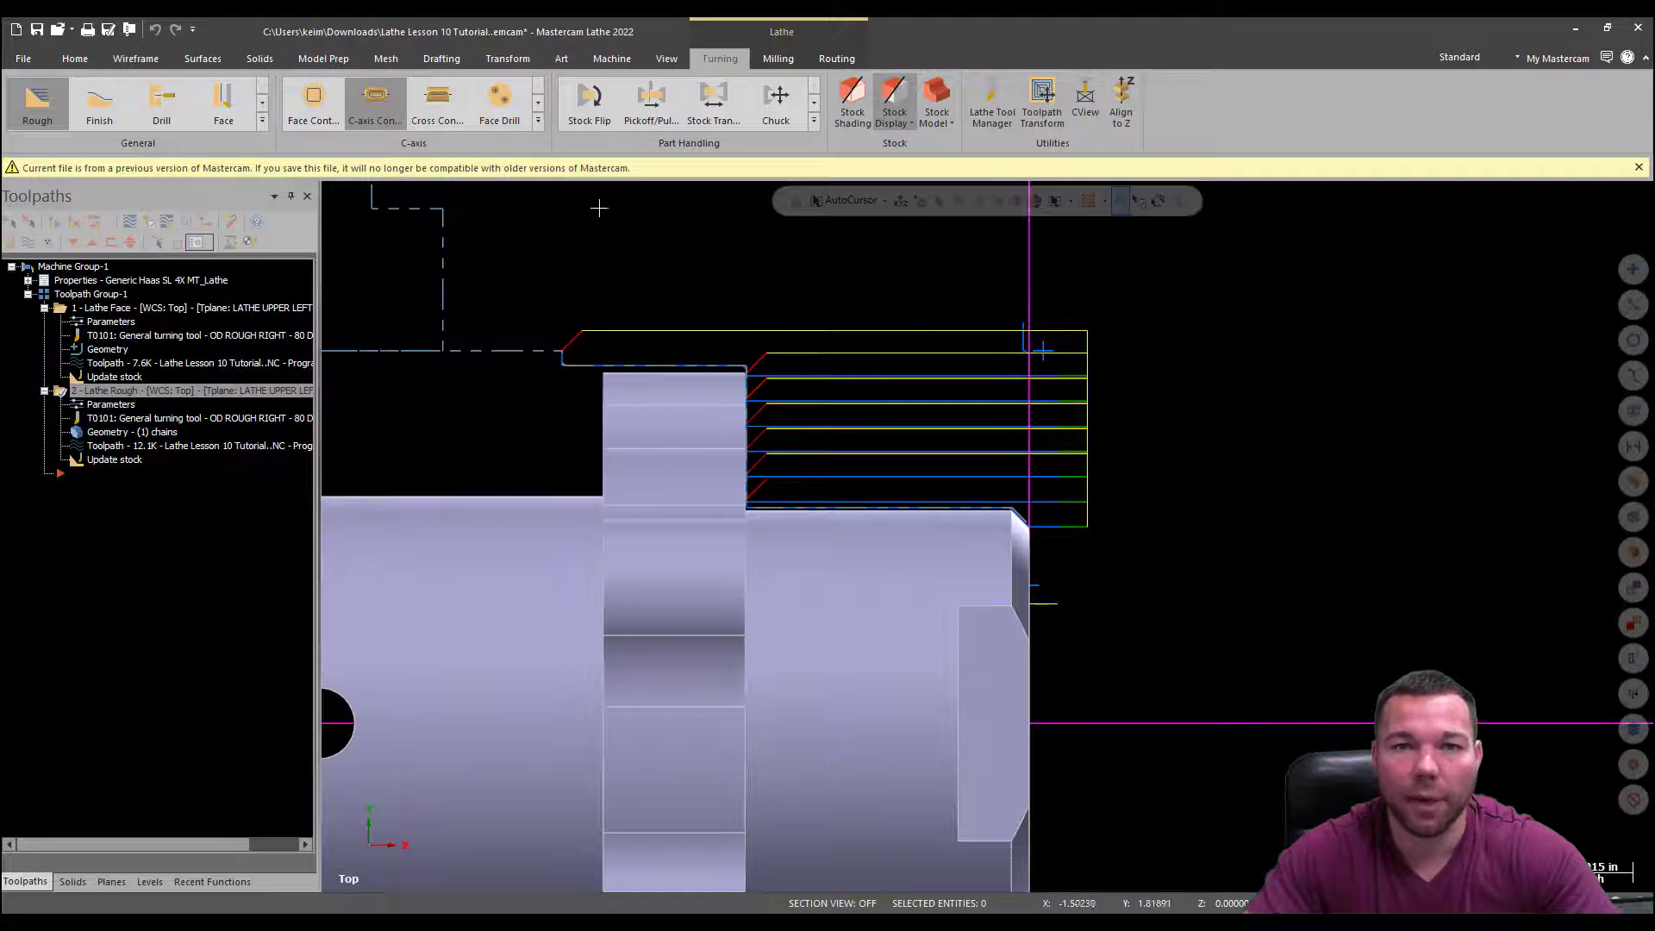
Create a Lathe Finish toolpath along the last used chain with tool T0101 R0.0156, continuing past the tool collision
{"action": "left_click", "coordinate": [97, 105]}
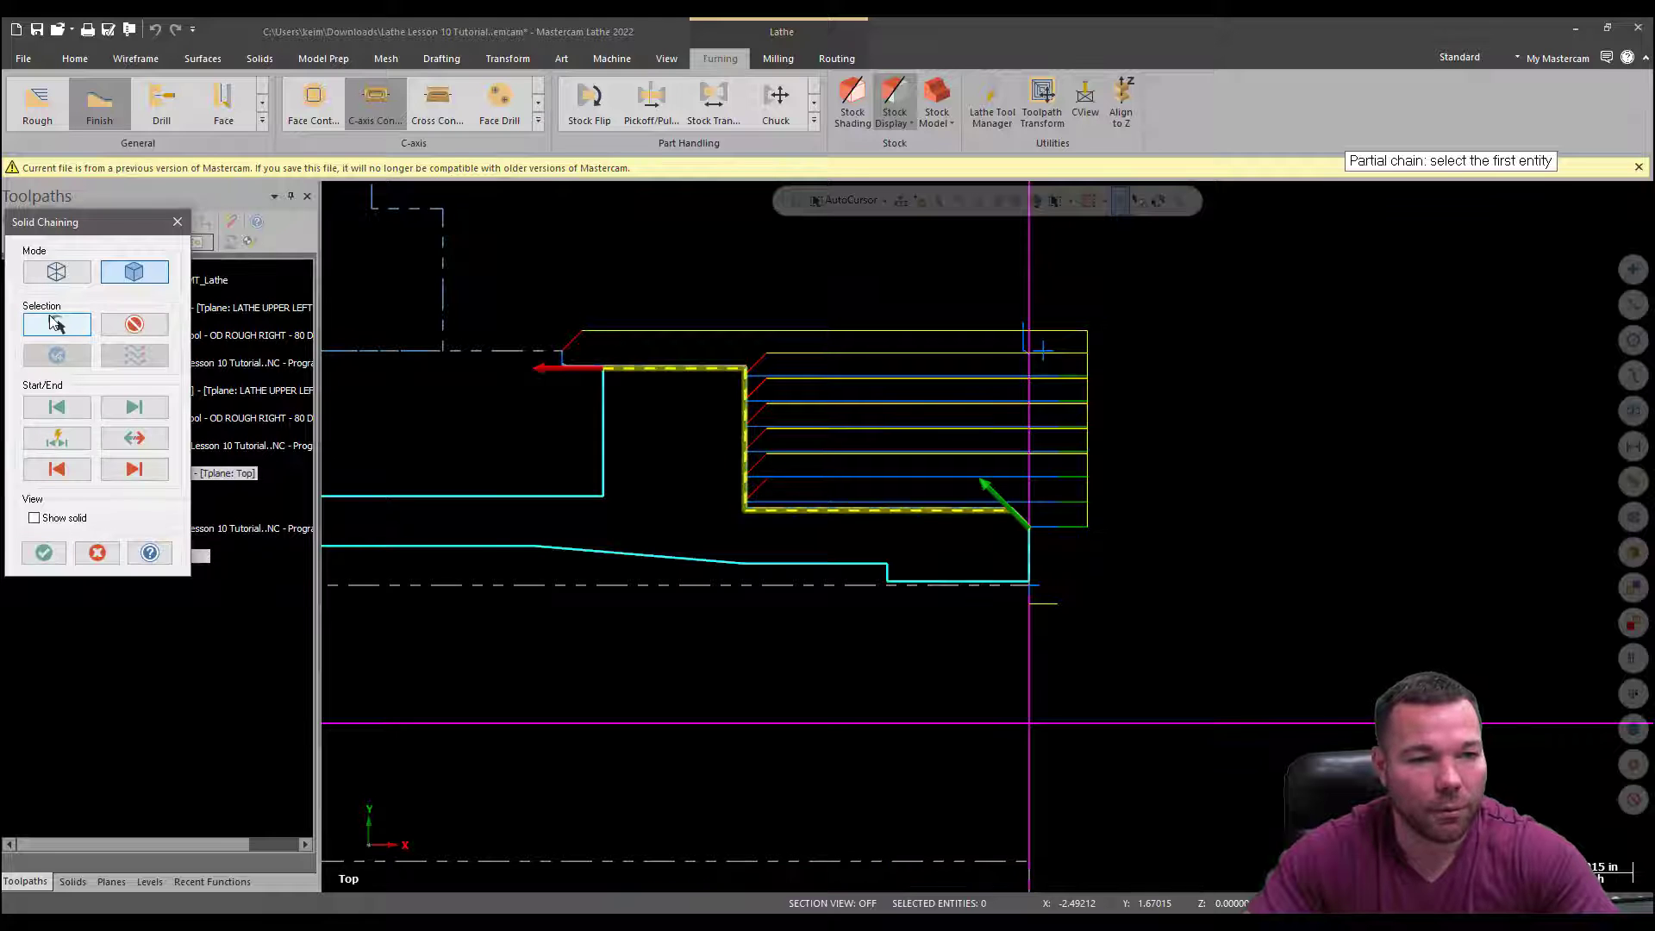
{"action": "left_click", "coordinate": [43, 552]}
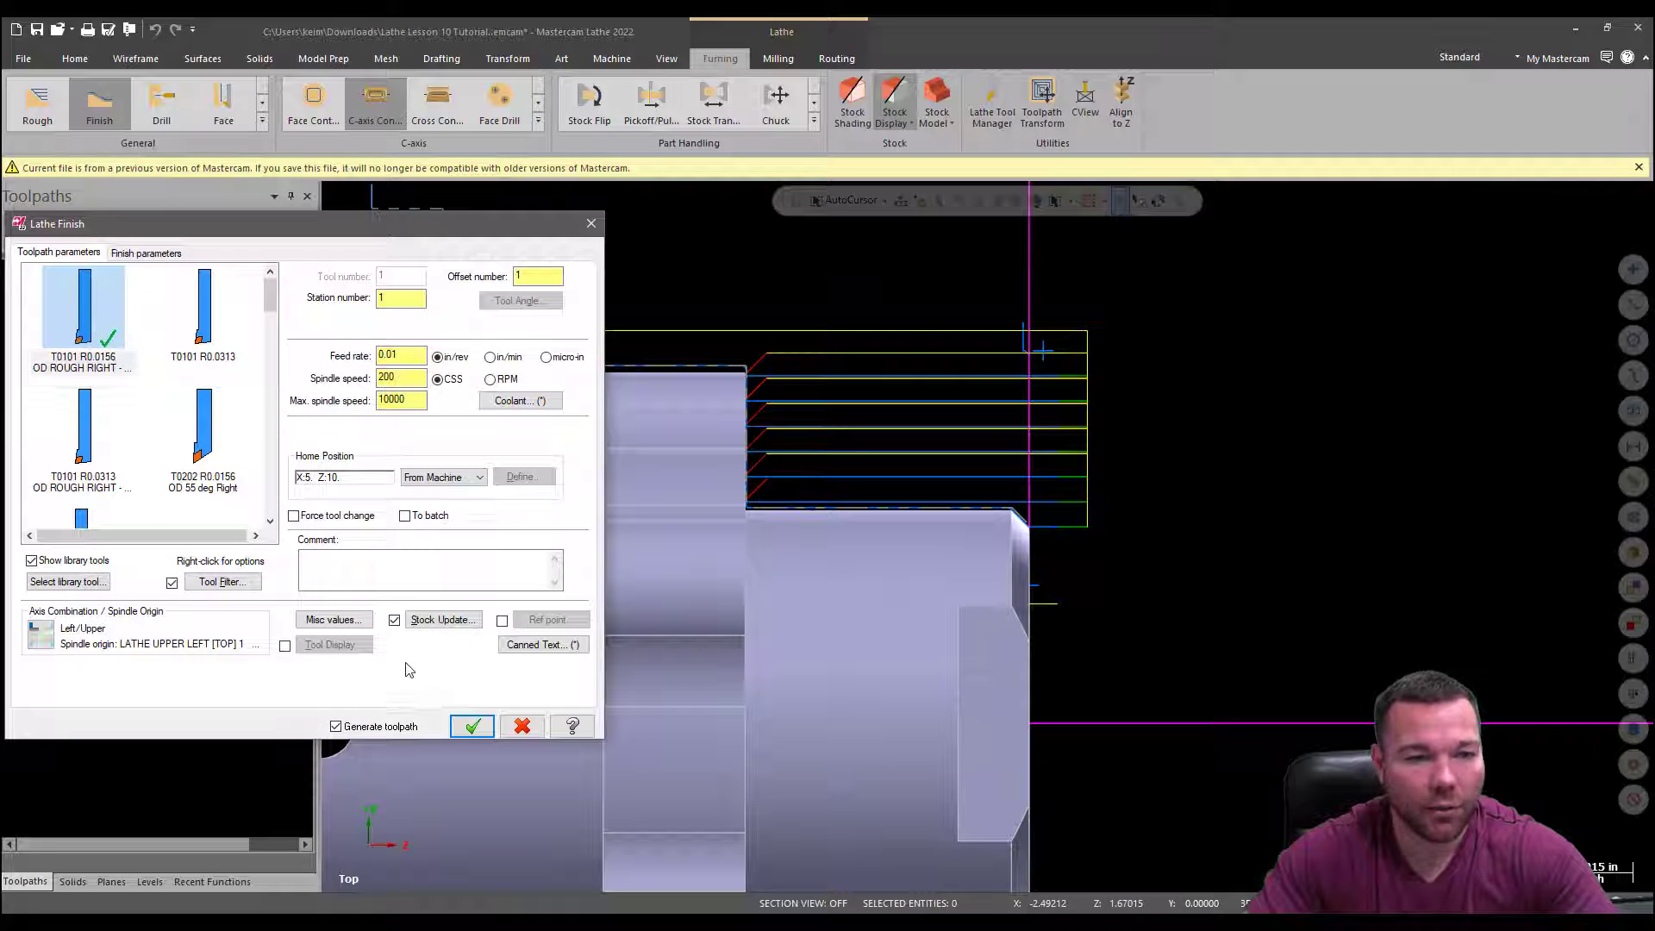
{"action": "left_click", "coordinate": [472, 726]}
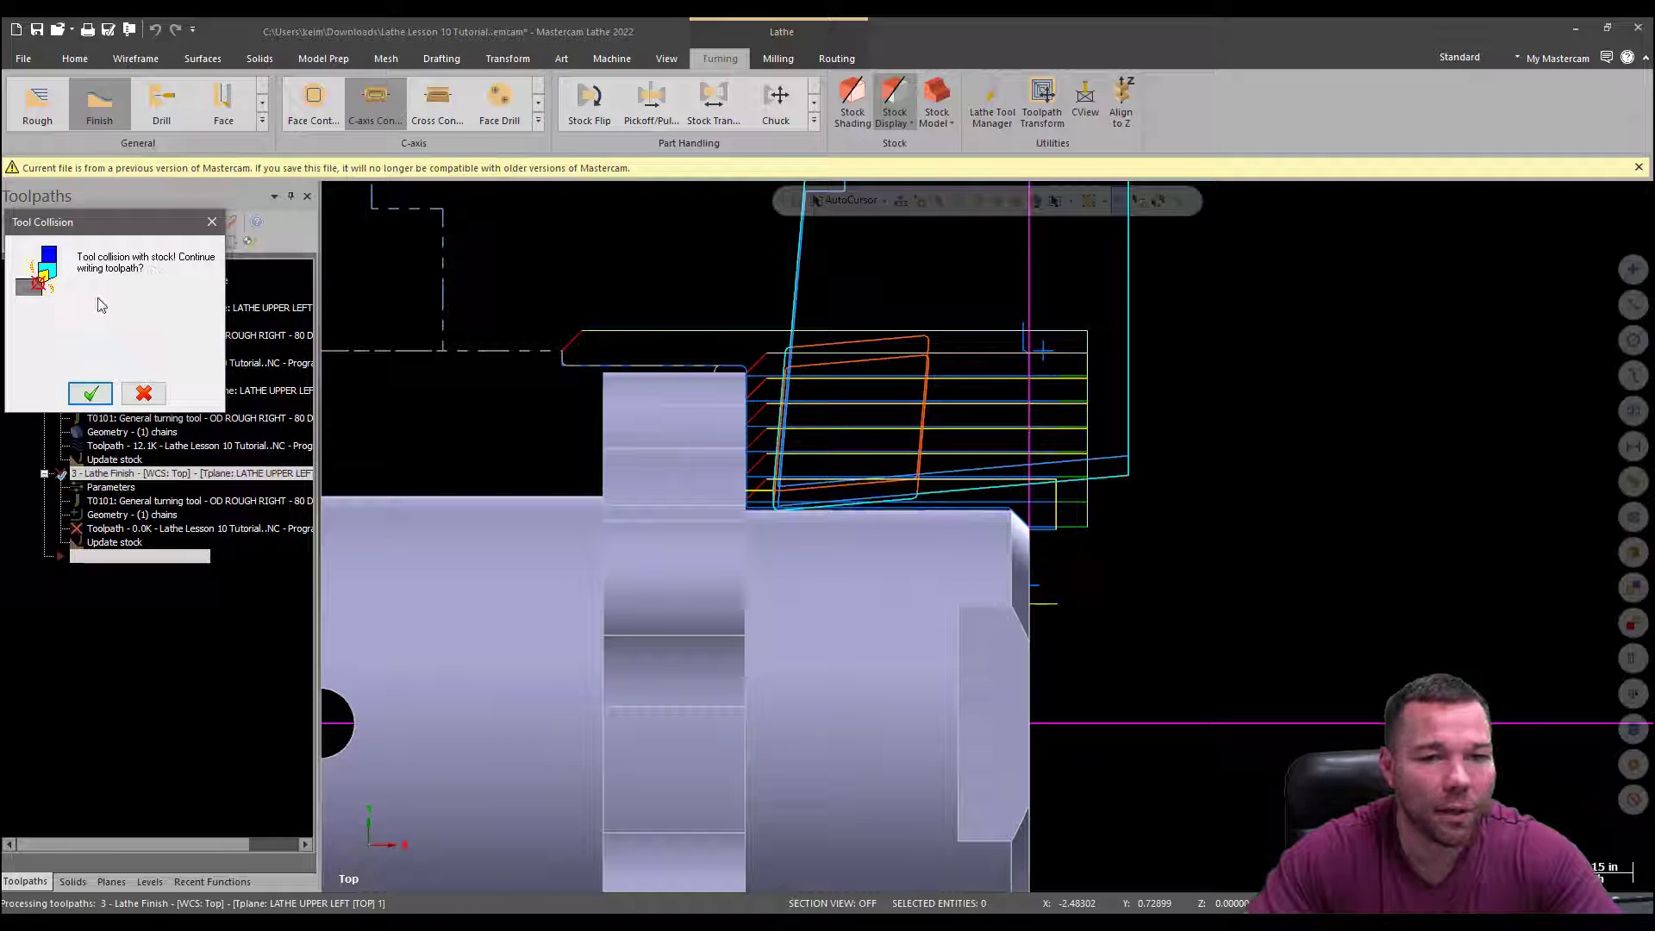
{"action": "scroll", "coordinate": [504, 442], "scroll_direction": "up", "scroll_amount": 3}
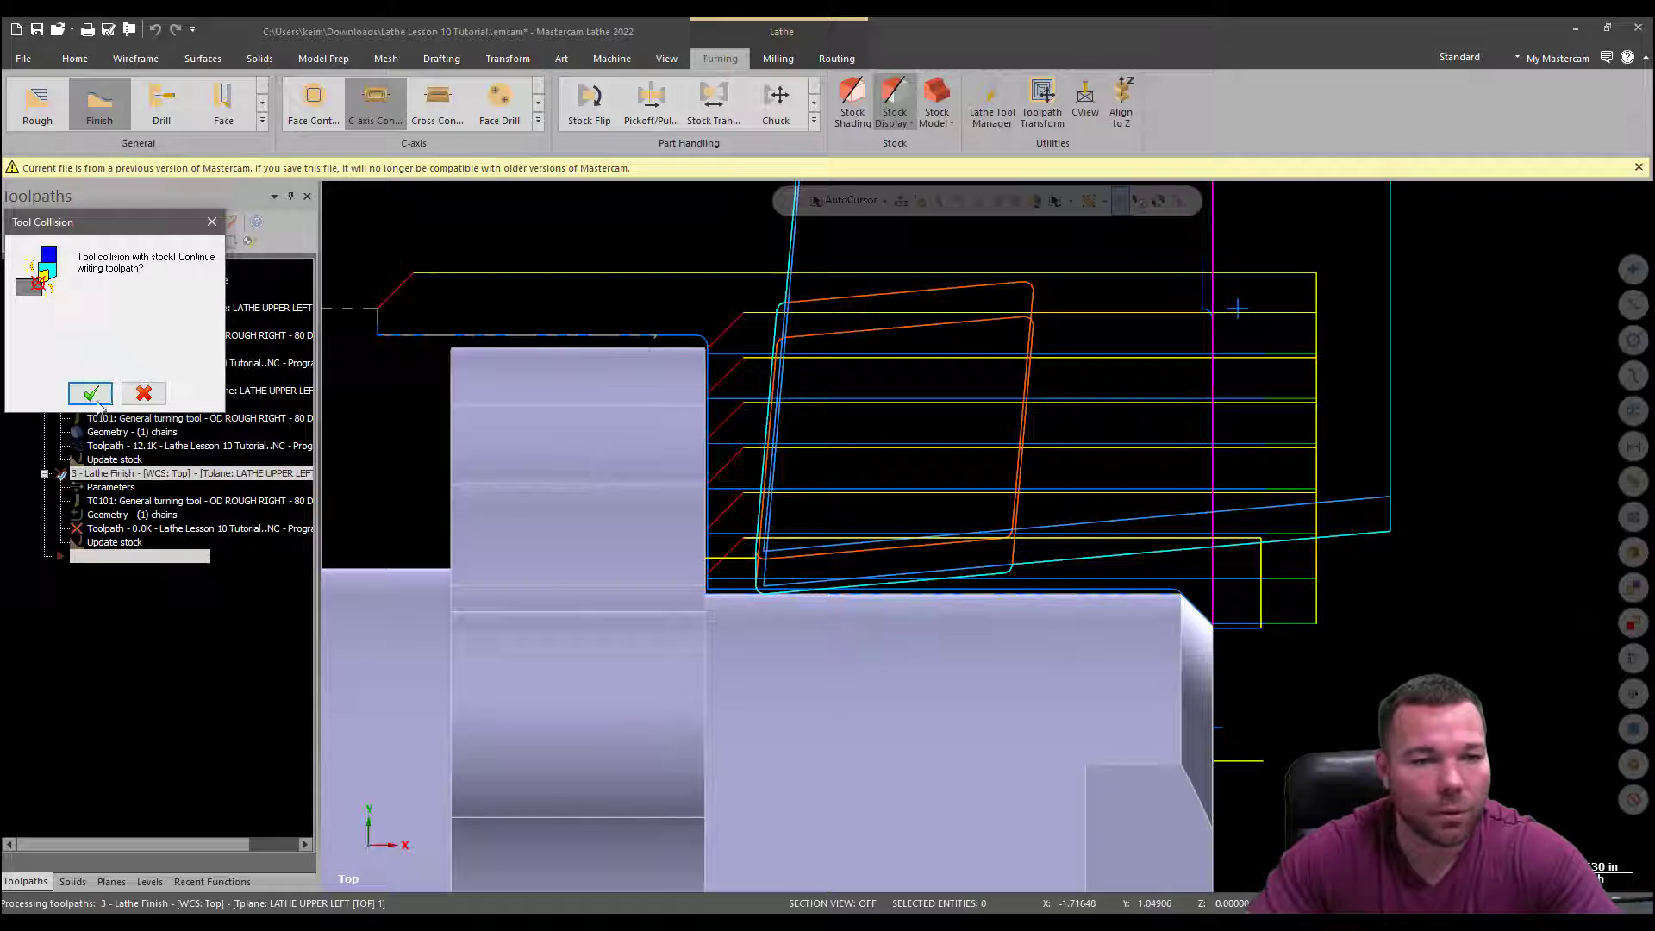
{"action": "left_click", "coordinate": [98, 402]}
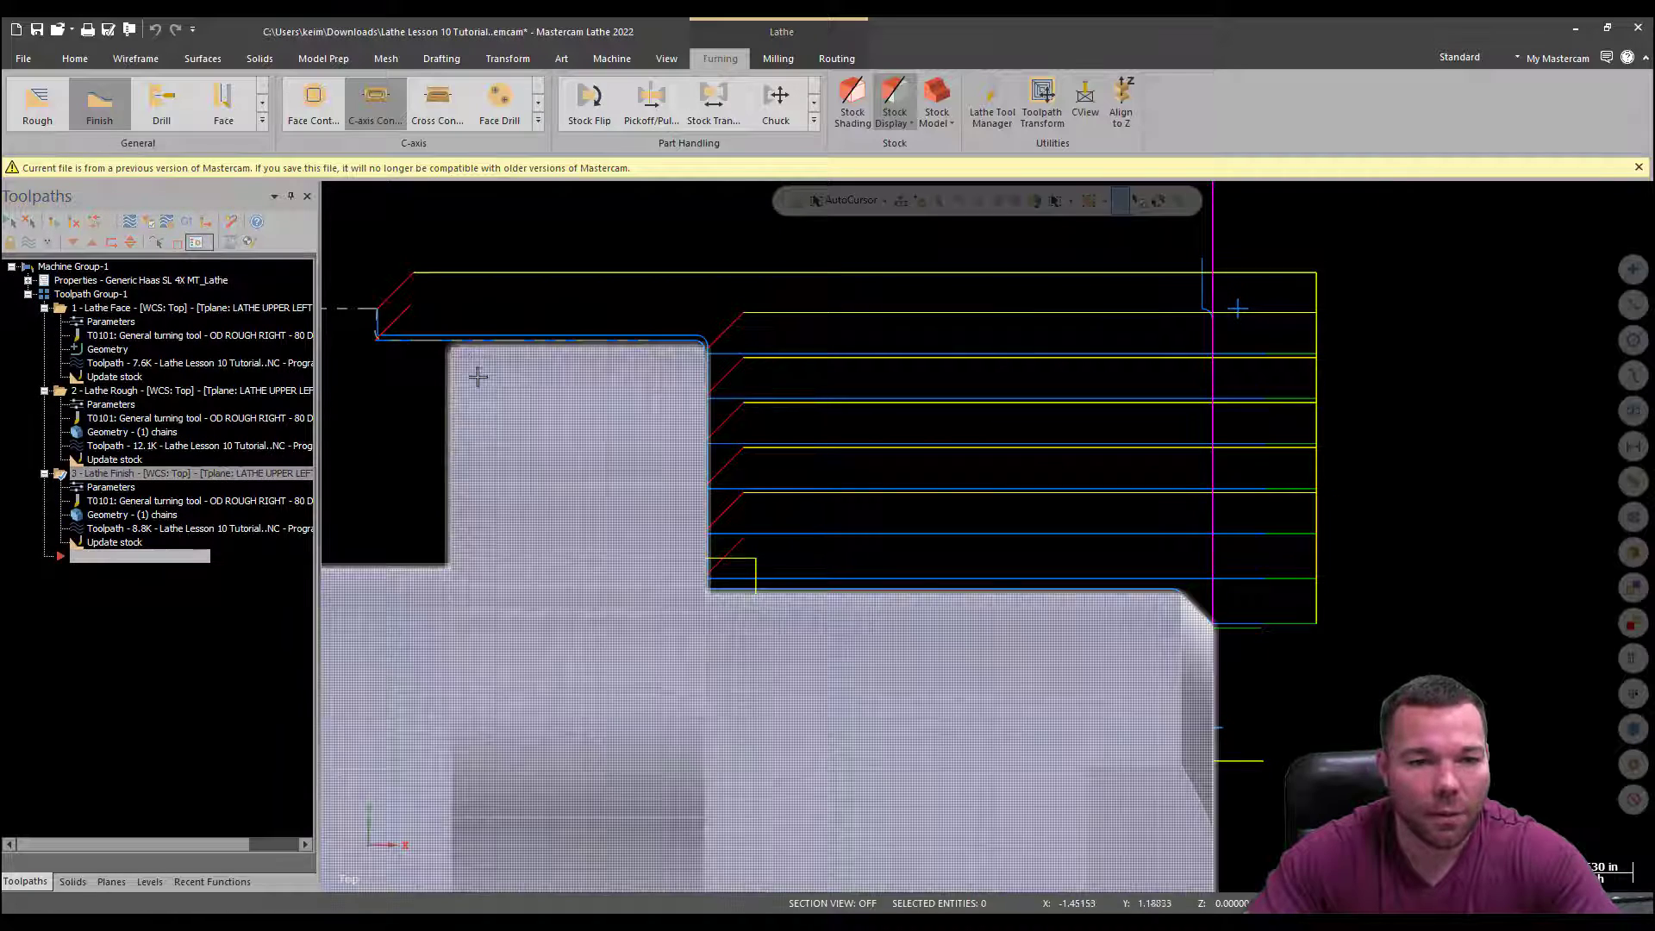
Regenerate the finish toolpath, examine the tool's collision near the flange, and continue writing the toolpath
{"action": "mouse_move", "coordinate": [474, 417]}
{"action": "middle_mouse_down"}
{"action": "mouse_move", "coordinate": [669, 635]}
{"action": "mouse_move", "coordinate": [712, 614]}
{"action": "mouse_move", "coordinate": [396, 572]}
{"action": "middle_mouse_up"}
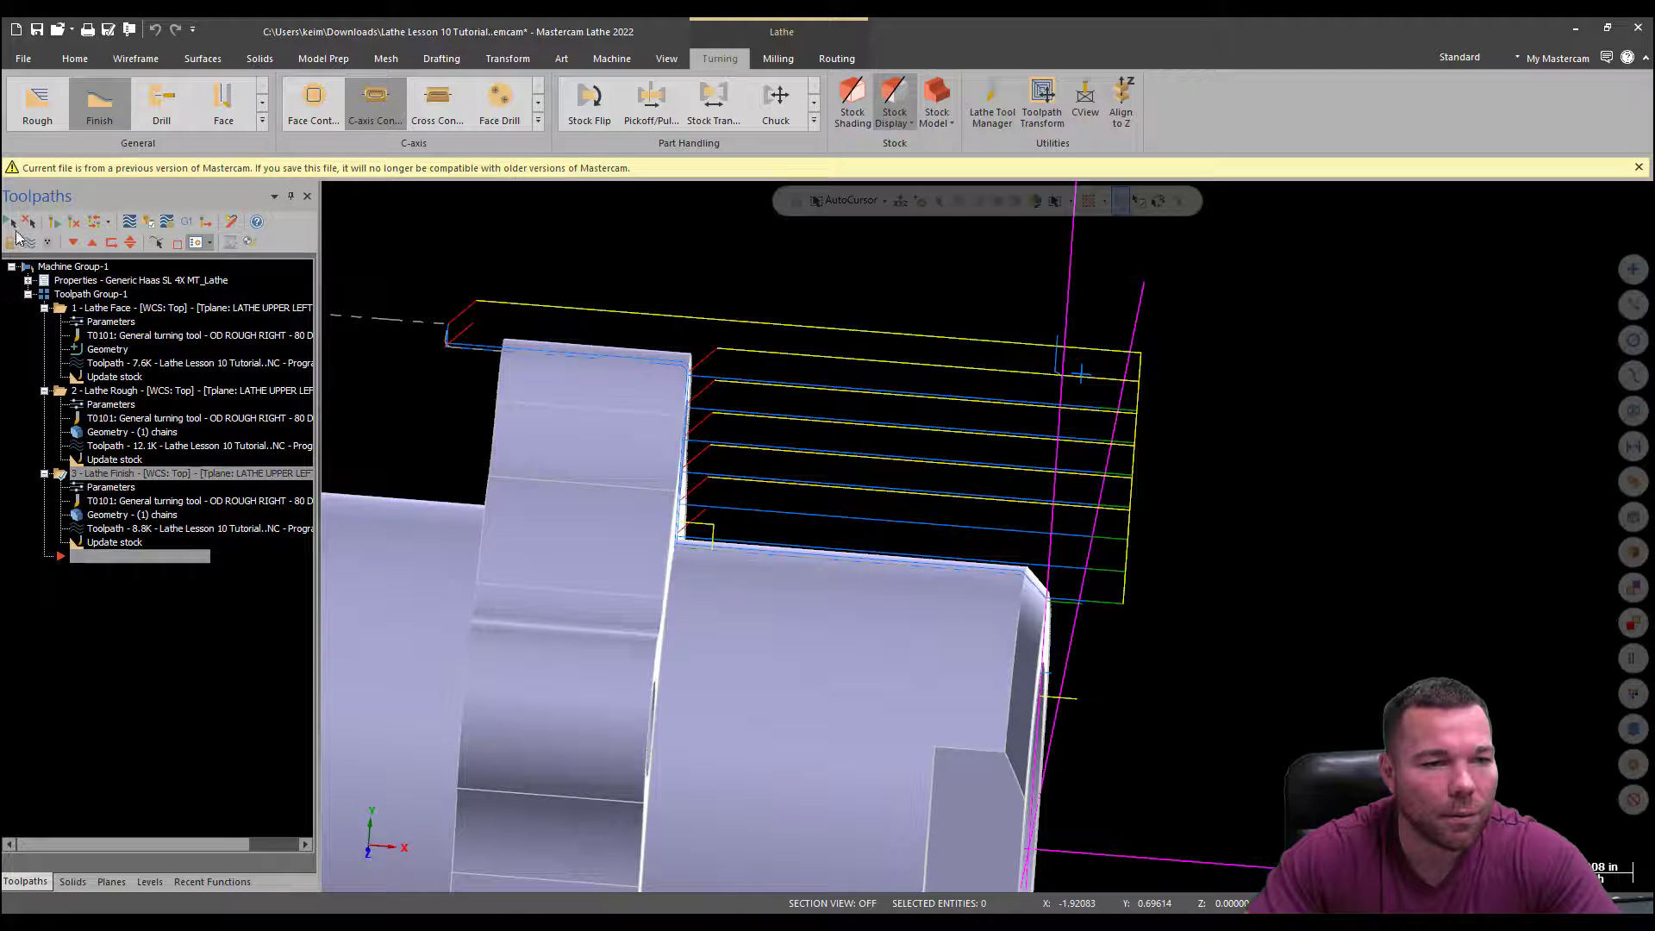
{"action": "left_click", "coordinate": [53, 225]}
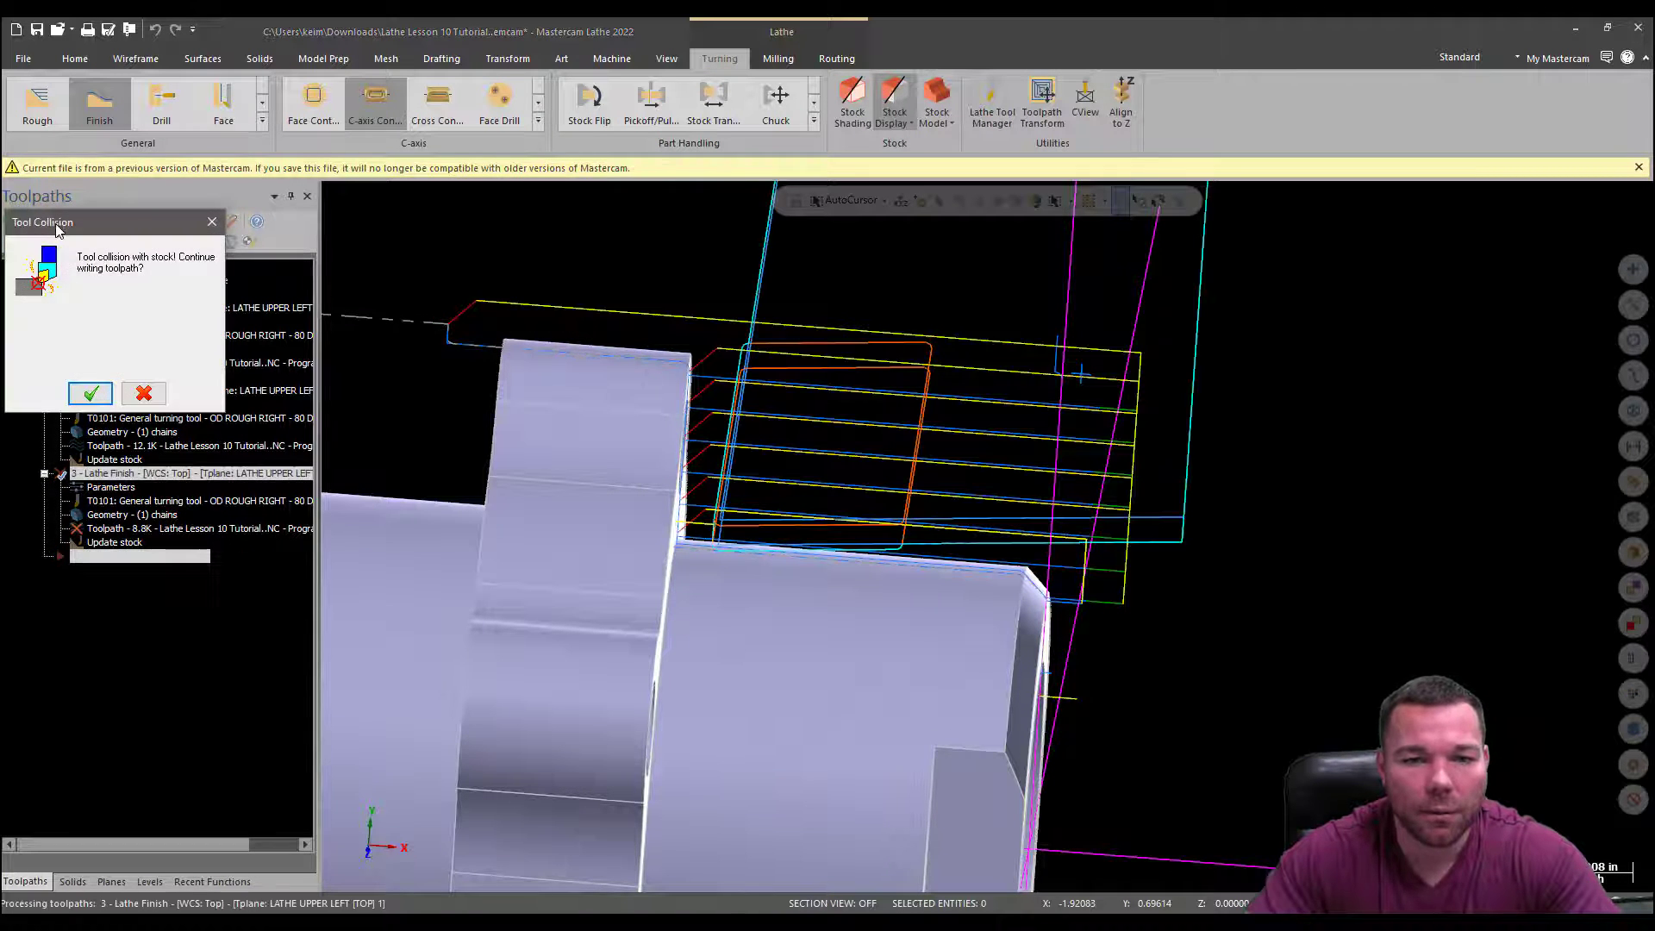
{"action": "mouse_move", "coordinate": [925, 519]}
{"action": "middle_mouse_down"}
{"action": "mouse_move", "coordinate": [881, 504]}
{"action": "mouse_move", "coordinate": [927, 517]}
{"action": "mouse_move", "coordinate": [881, 509]}
{"action": "mouse_move", "coordinate": [895, 521]}
{"action": "middle_mouse_up"}
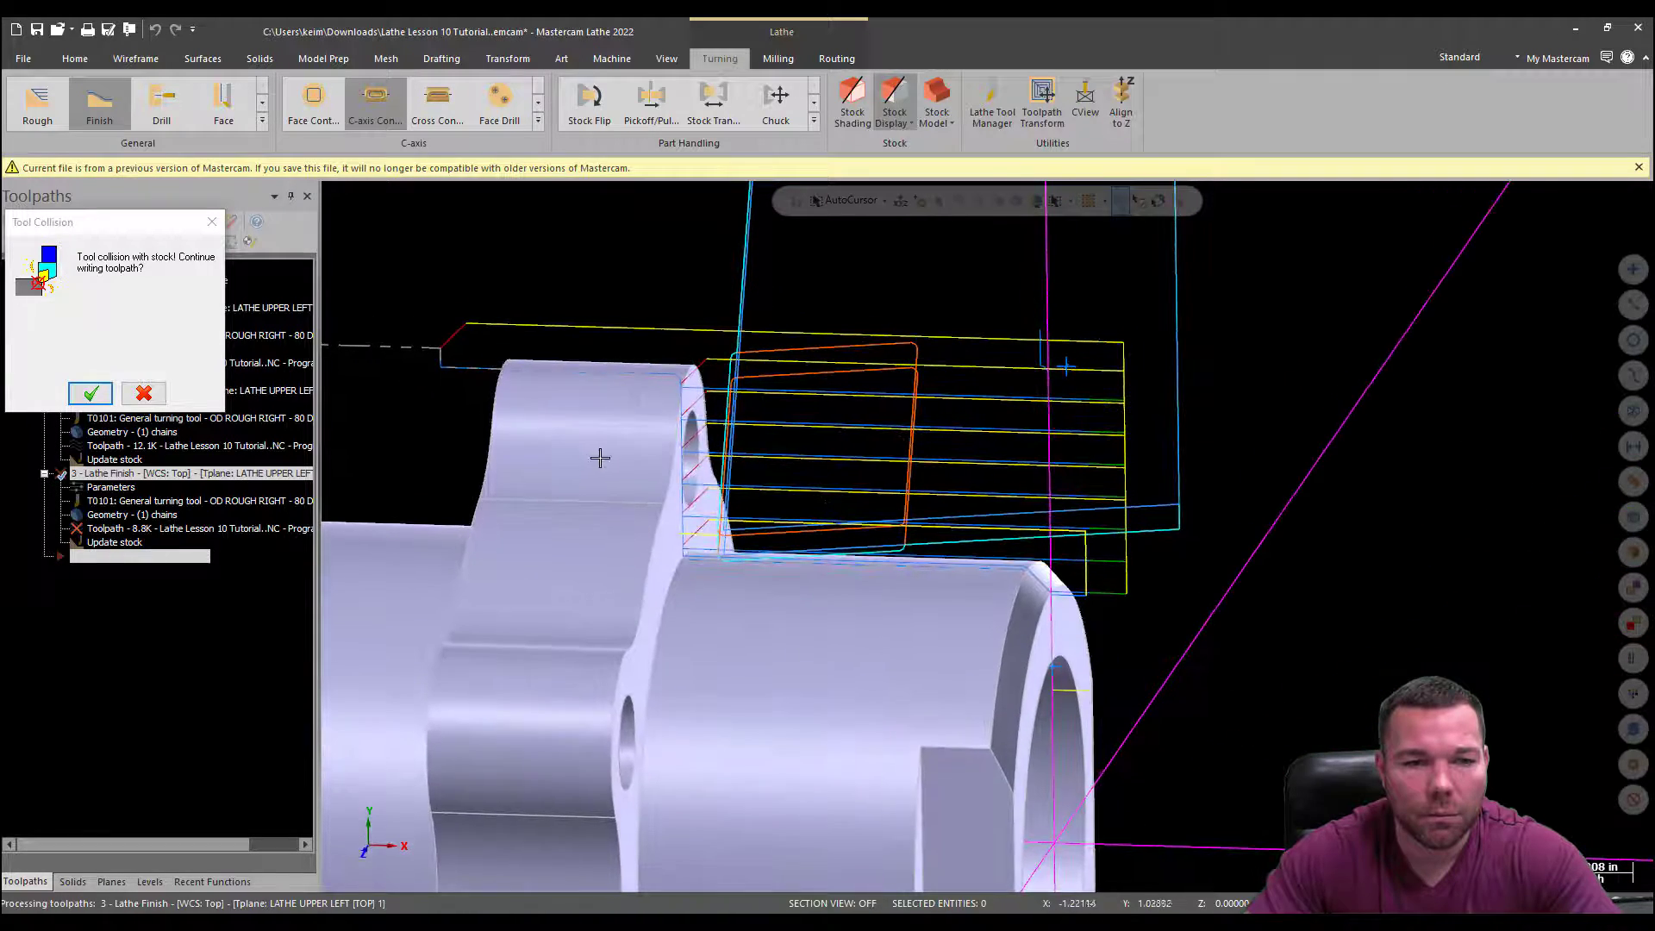
{"action": "middle_click_drag", "start_coordinate": [694, 491], "coordinate": [768, 498]}
{"action": "left_click", "coordinate": [98, 399]}
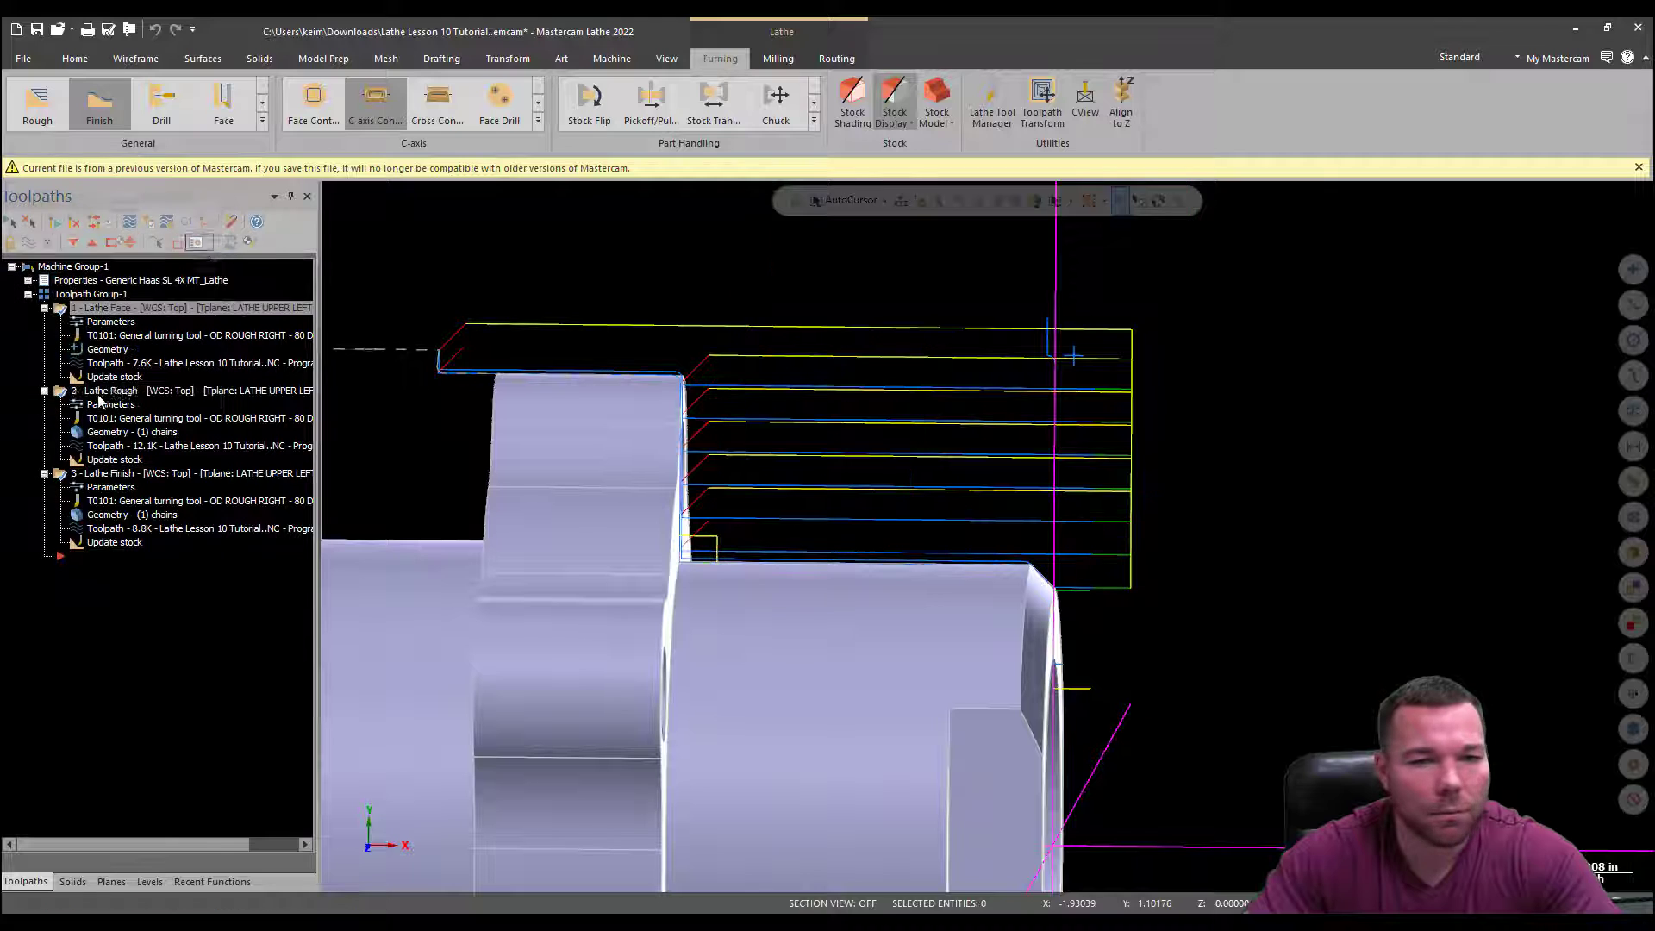
Simulate all the lathe operations in Verify and examine the cut stock around the flange's front face
{"action": "left_click", "coordinate": [148, 222]}
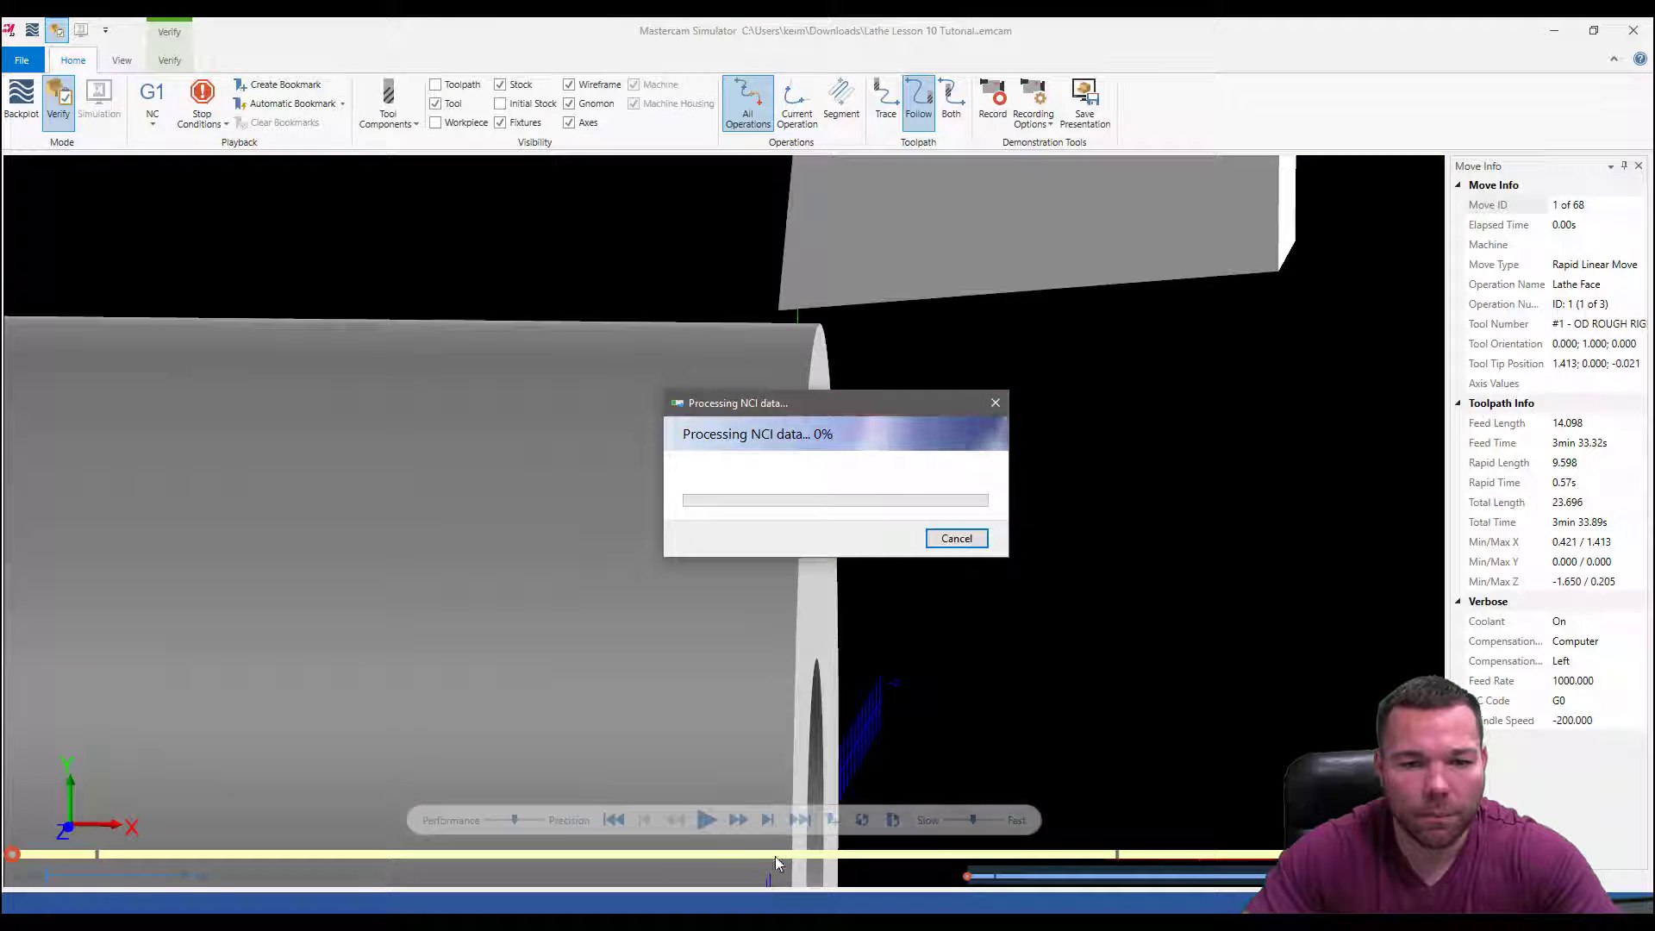
{"action": "left_click", "coordinate": [707, 817]}
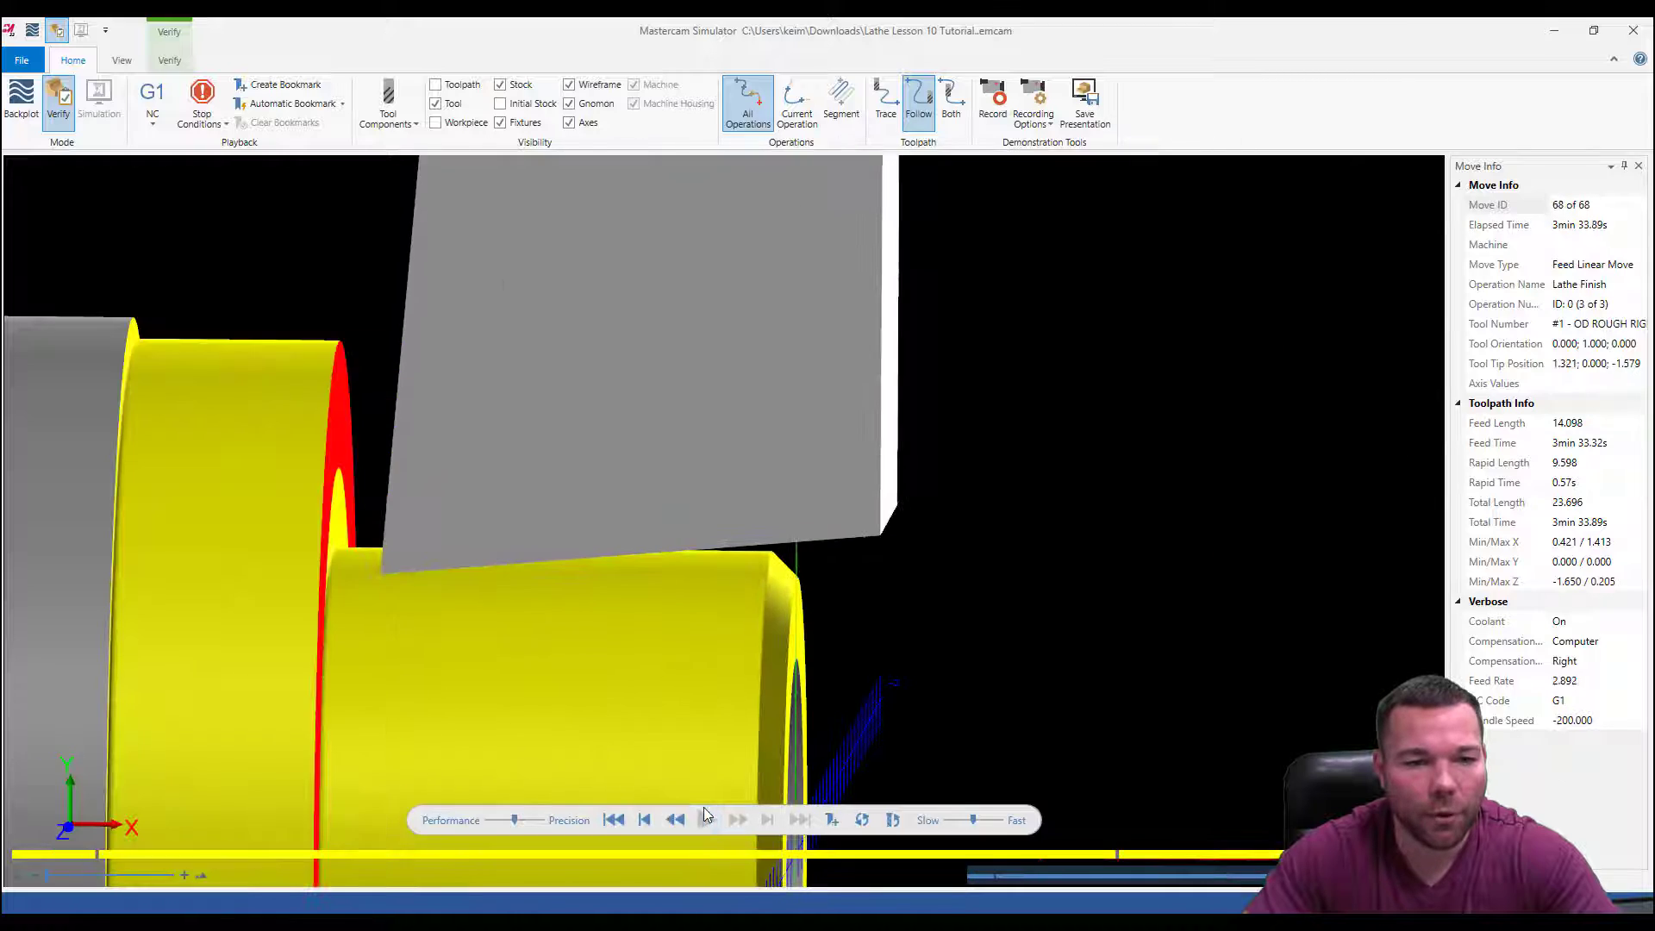
{"action": "mouse_move", "coordinate": [774, 555]}
{"action": "middle_mouse_down"}
{"action": "mouse_move", "coordinate": [719, 556]}
{"action": "mouse_move", "coordinate": [779, 554]}
{"action": "mouse_move", "coordinate": [762, 554]}
{"action": "middle_mouse_up"}
{"action": "left_click", "coordinate": [1634, 26]}
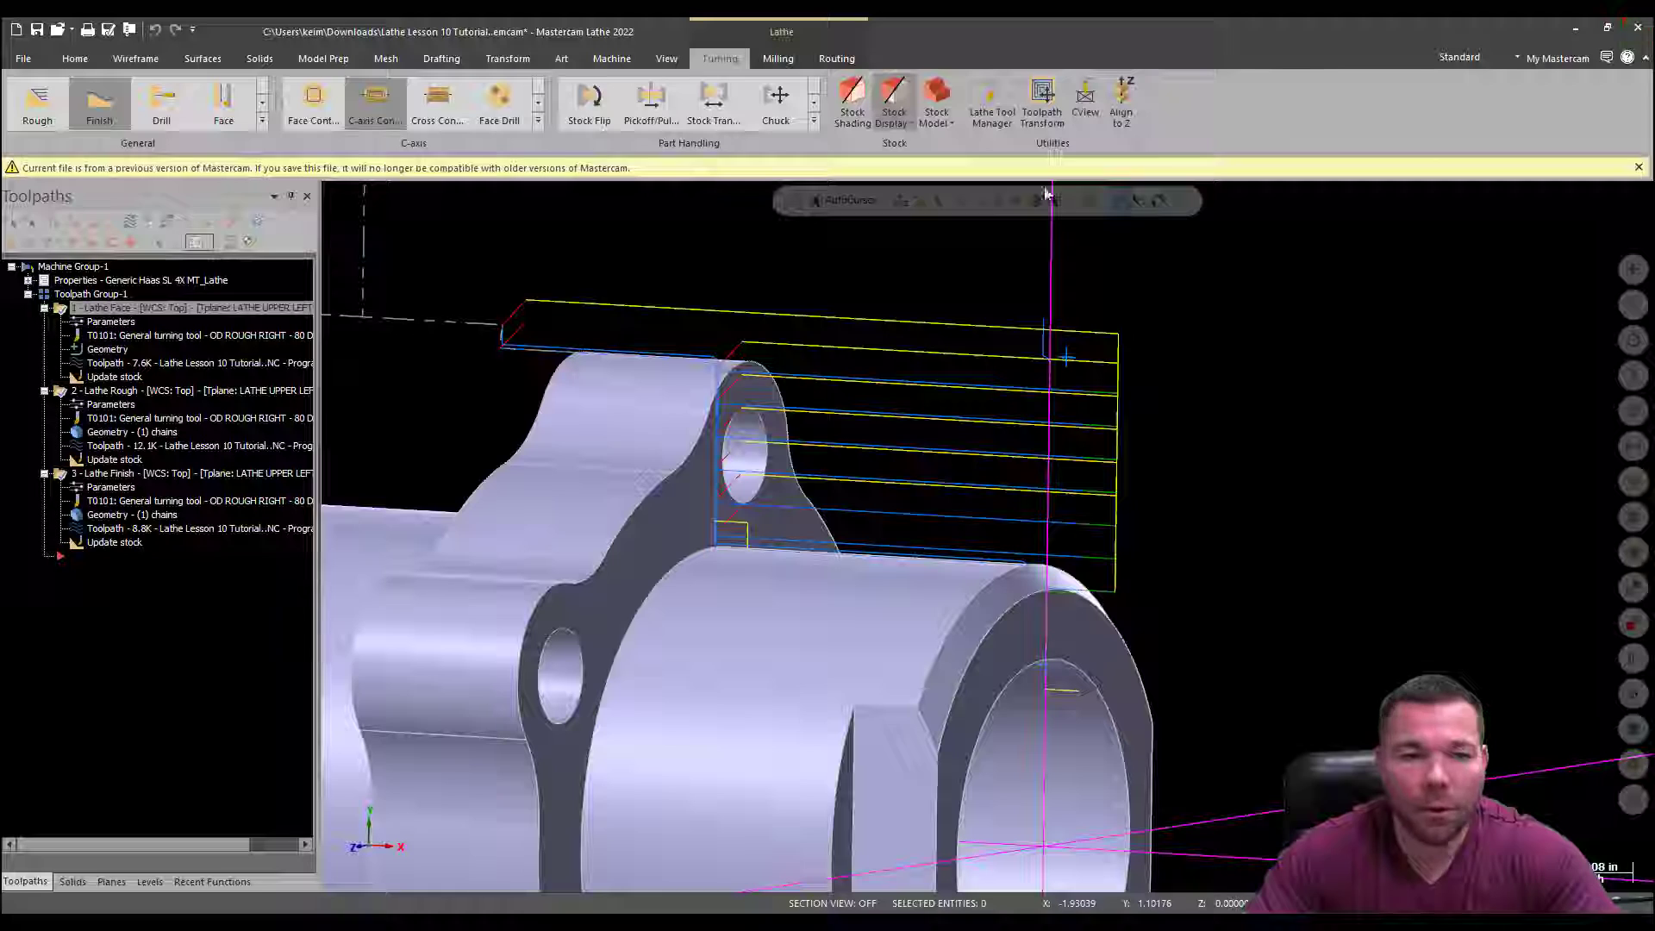
Rechain the Lathe Finish geometry in the Top view from the front chamfer to the flange's outer diameter, and regenerate the toolpath
{"action": "left_click", "coordinate": [84, 514]}
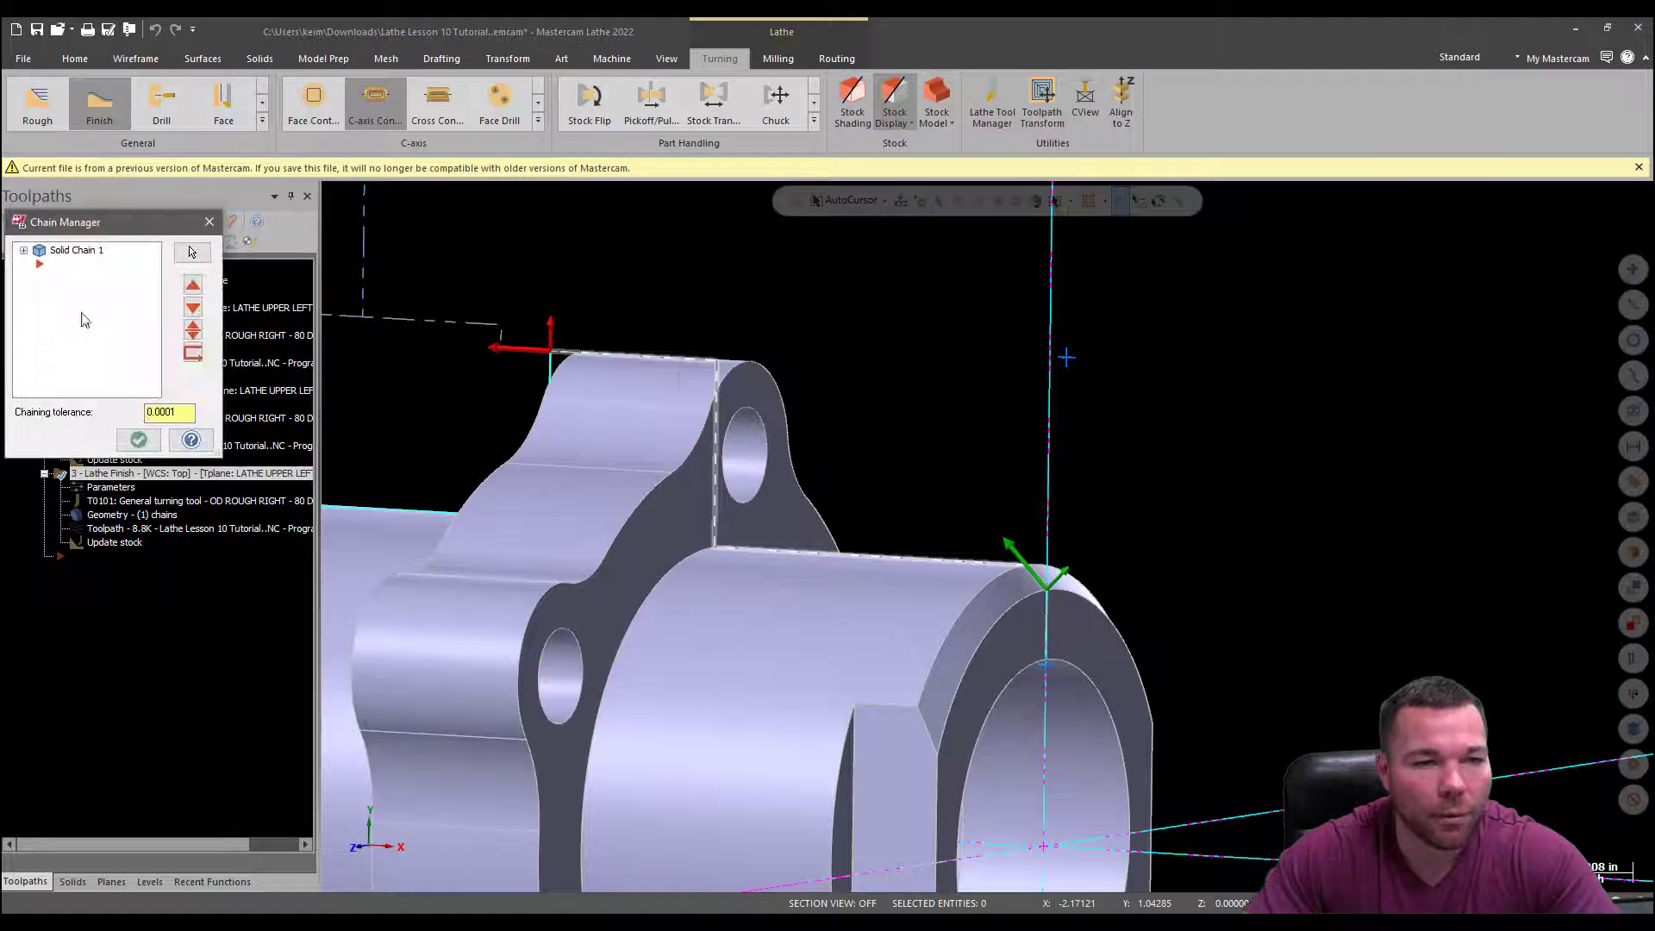
{"action": "right_click", "coordinate": [73, 296]}
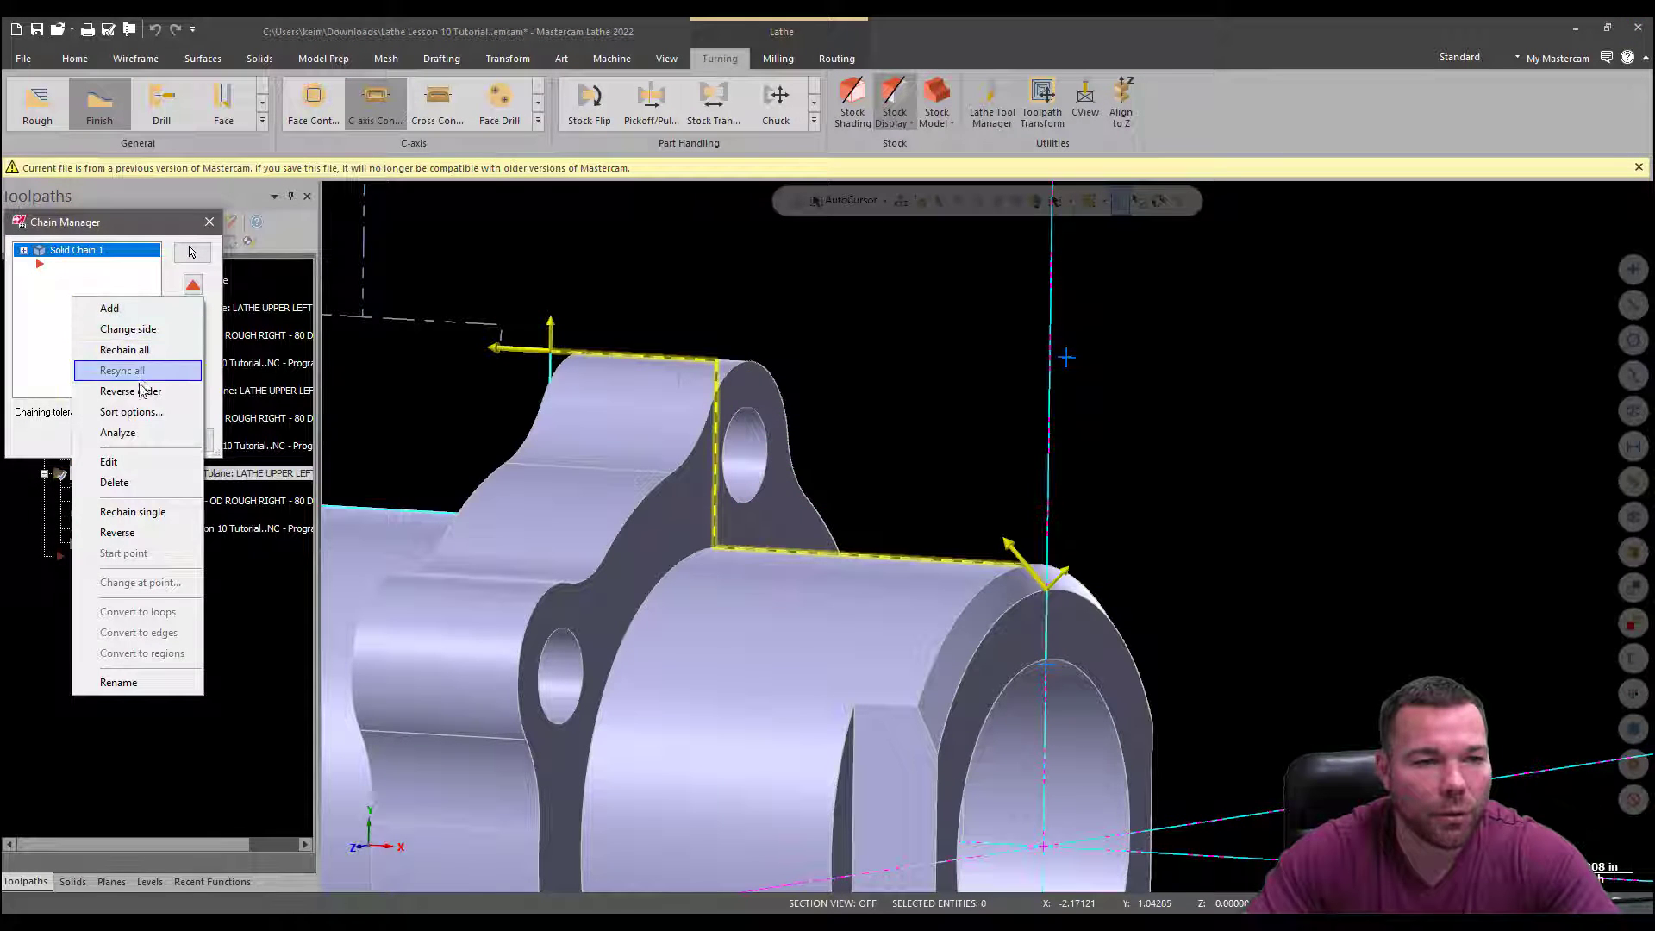
{"action": "left_click", "coordinate": [136, 351]}
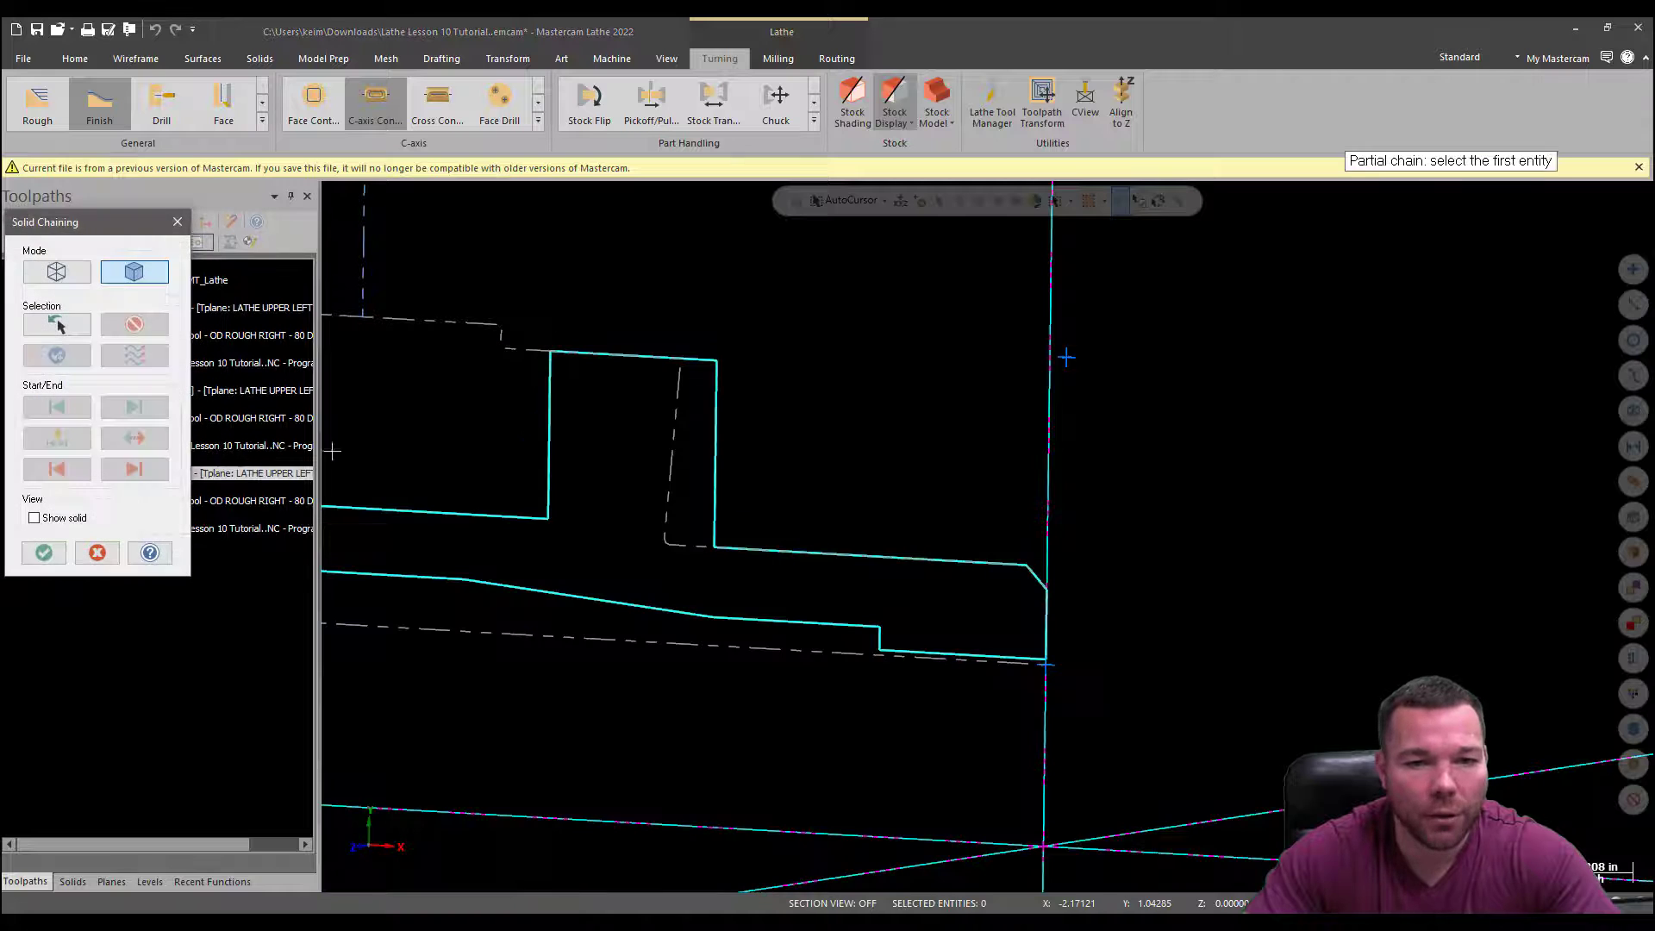
{"action": "middle_click_drag", "start_coordinate": [637, 547], "coordinate": [787, 500]}
{"action": "right_click", "coordinate": [979, 358]}
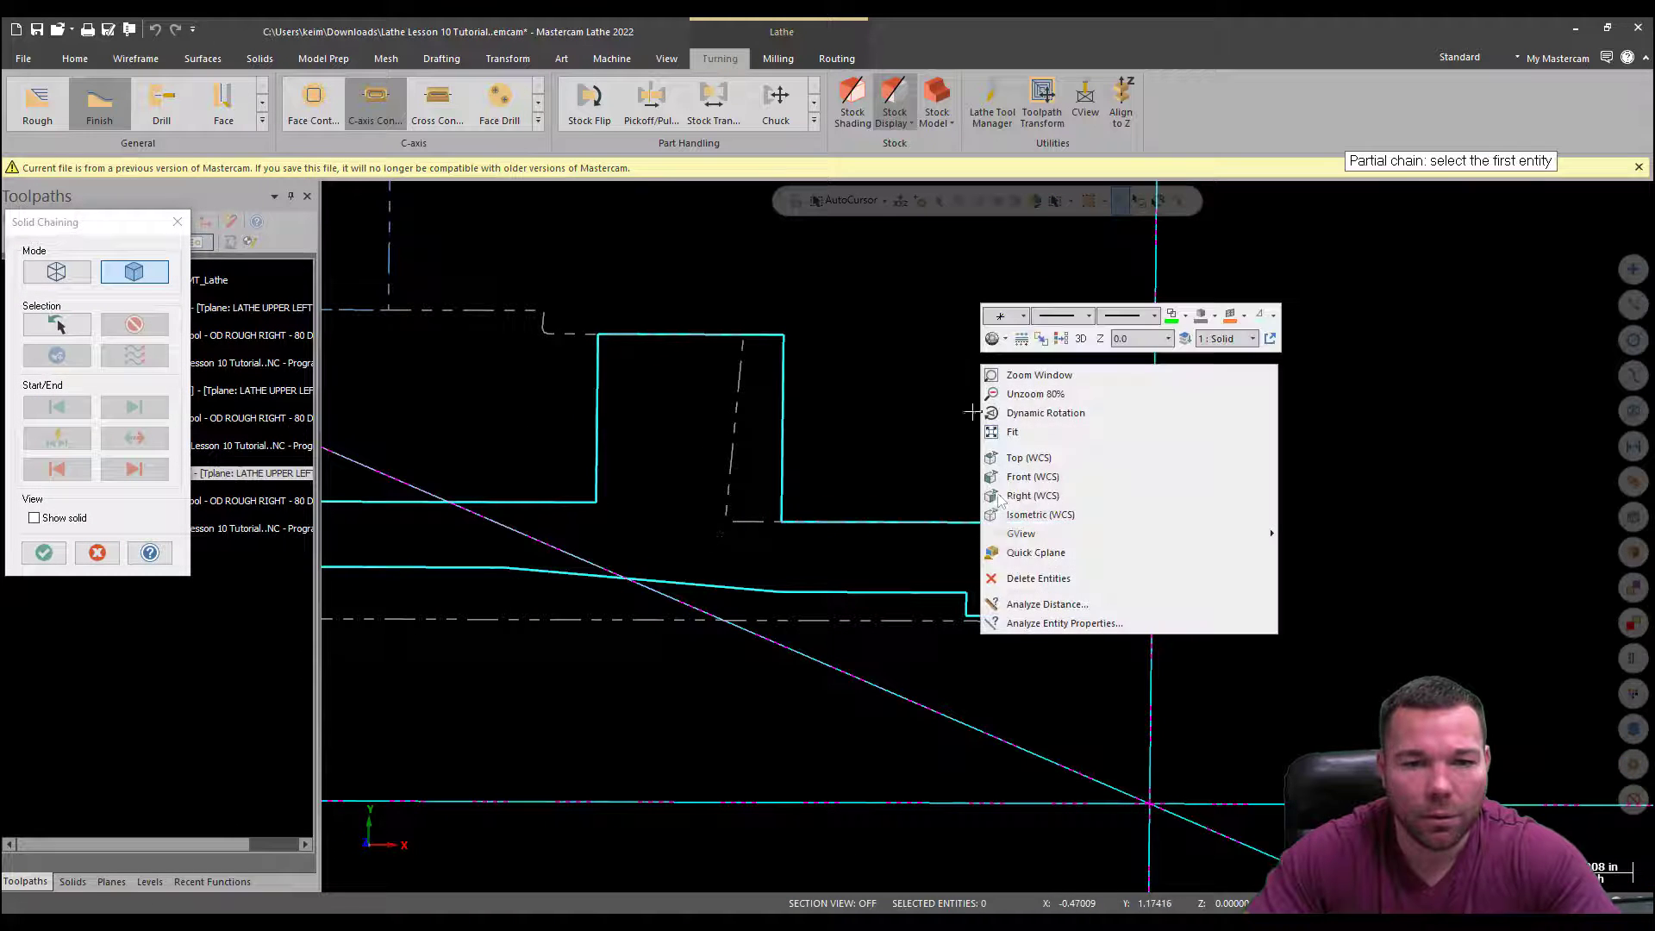
{"action": "left_click", "coordinate": [1028, 458]}
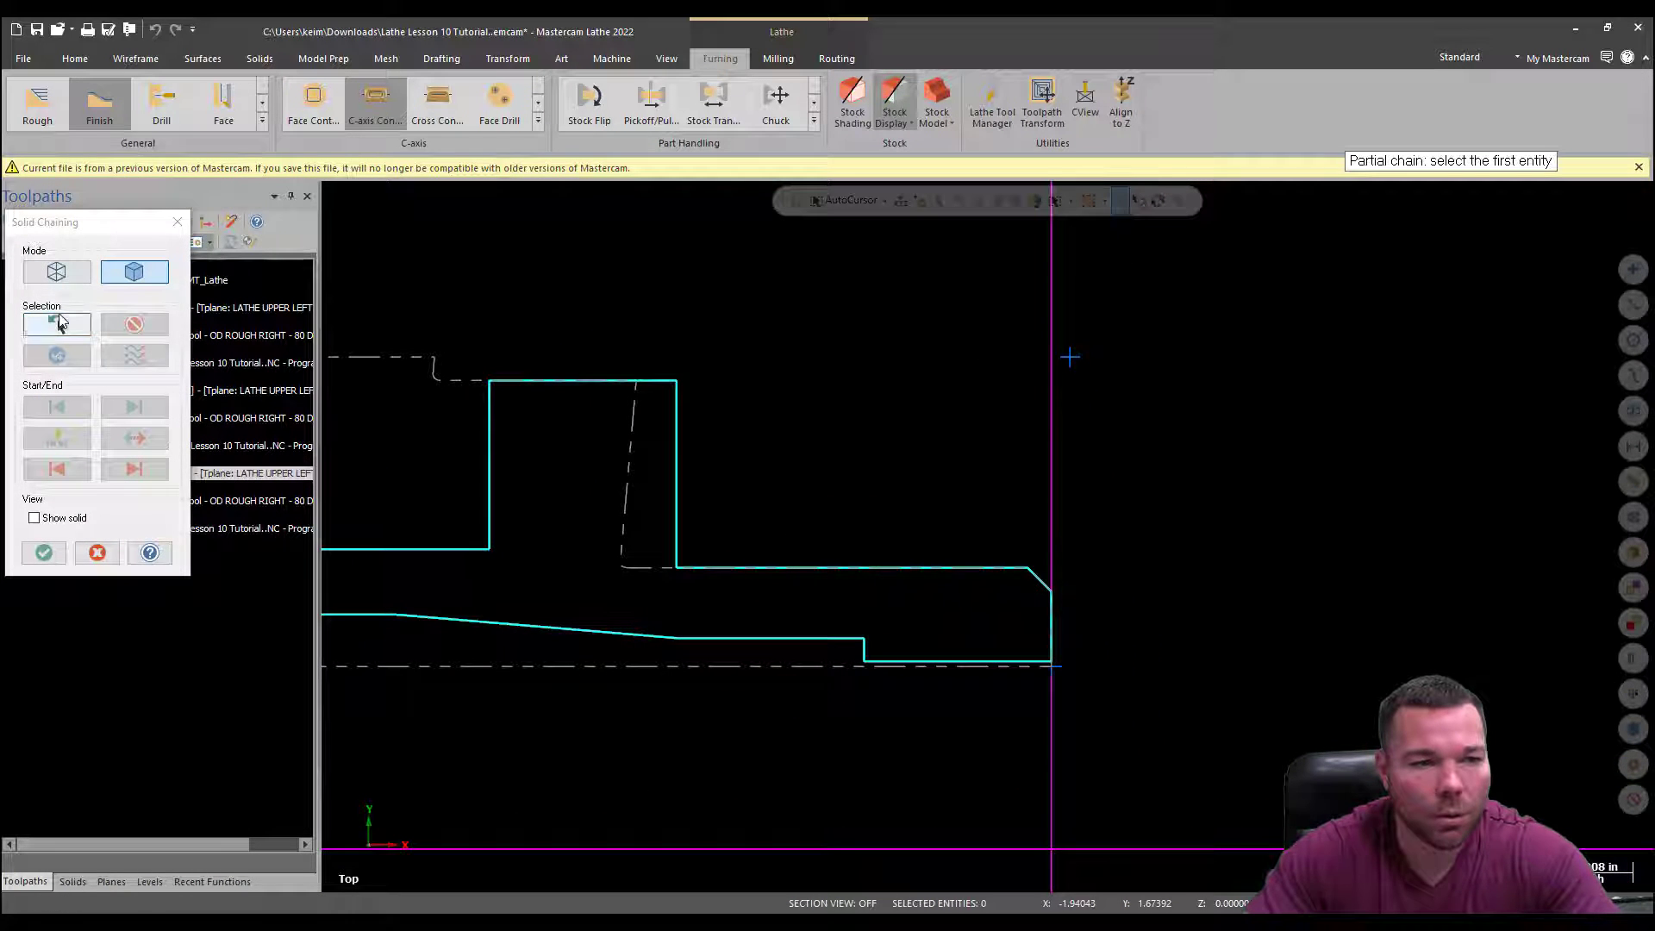
{"action": "left_click", "coordinate": [1040, 578]}
{"action": "left_click", "coordinate": [678, 422]}
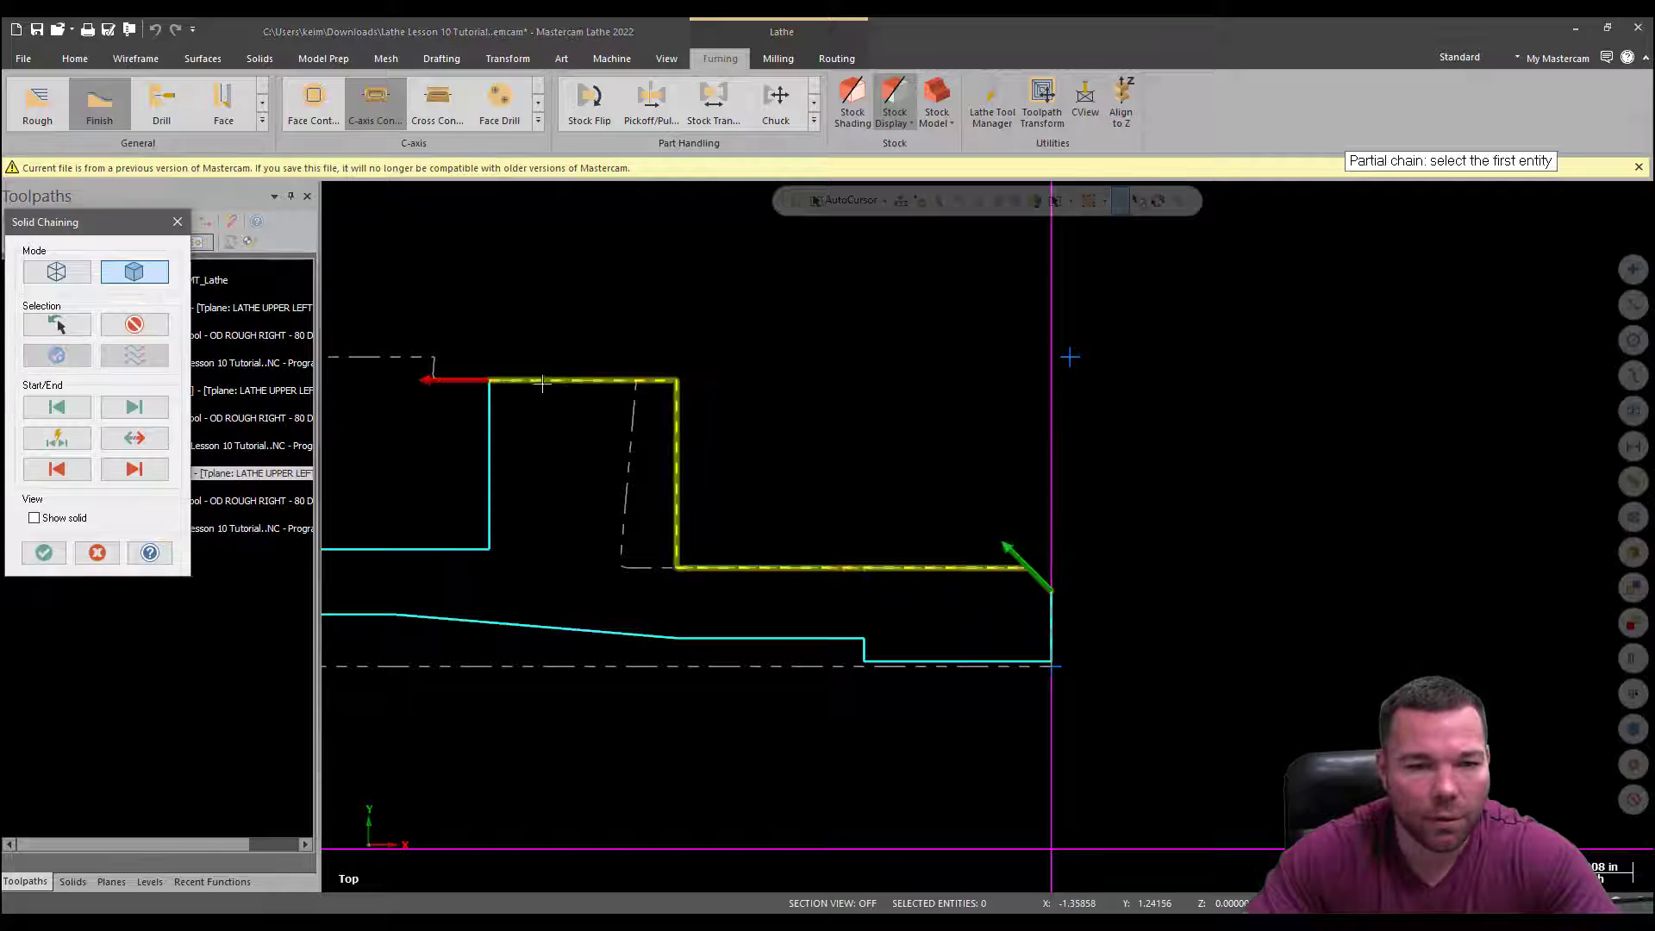
{"action": "left_click", "coordinate": [44, 553]}
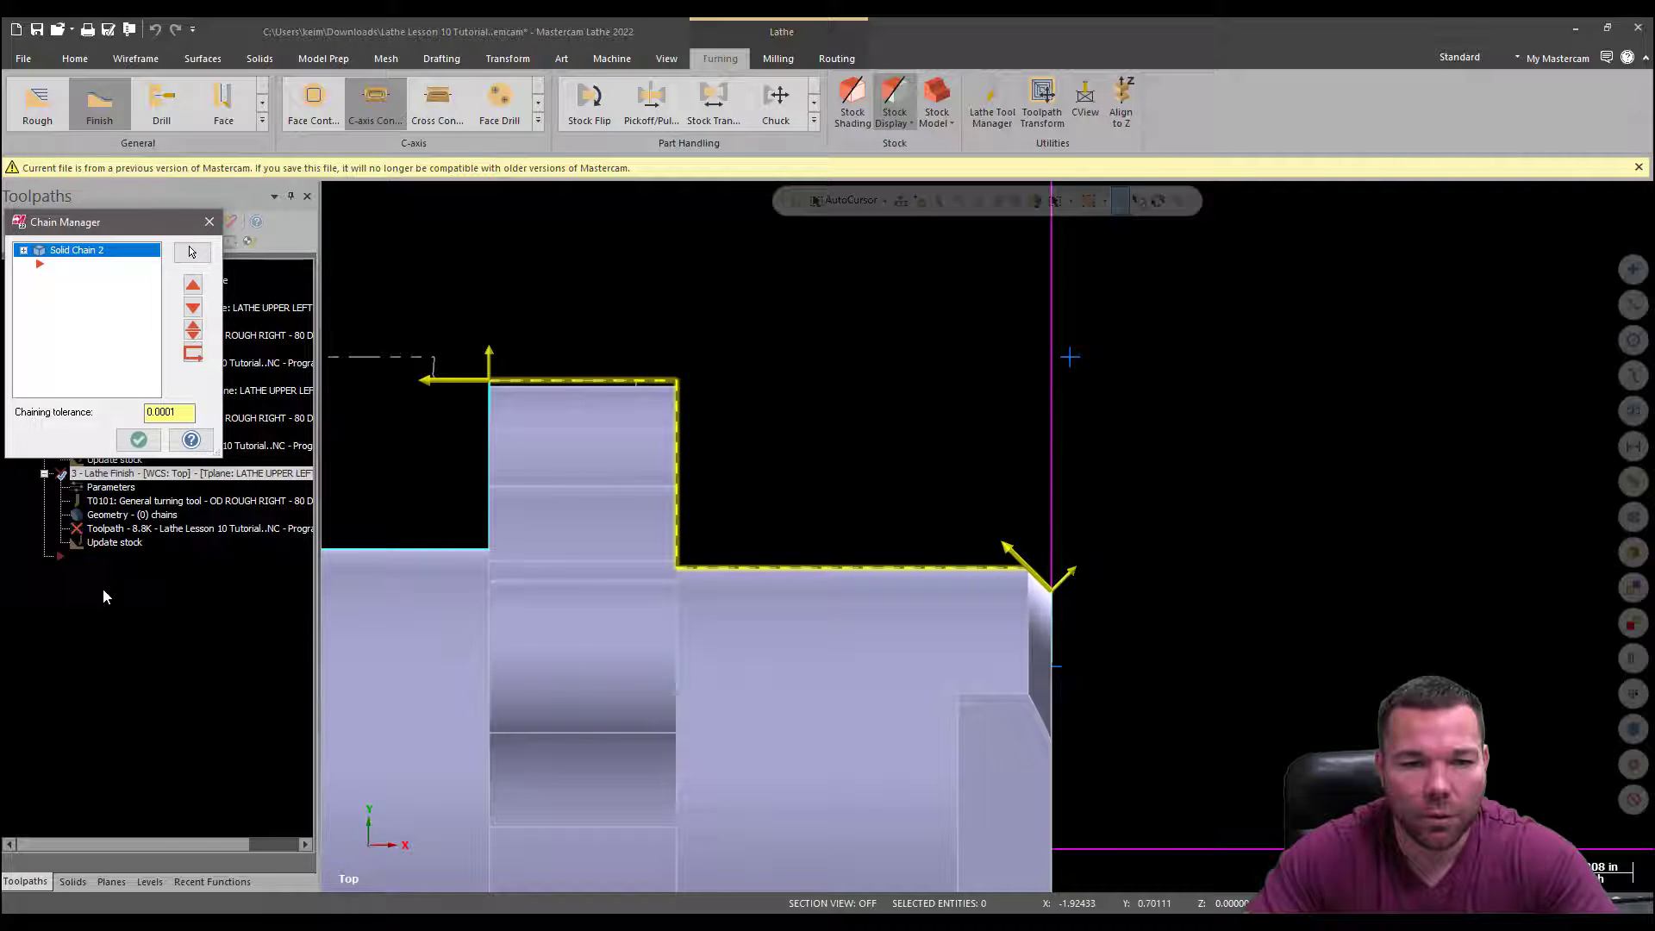
{"action": "left_click", "coordinate": [136, 441]}
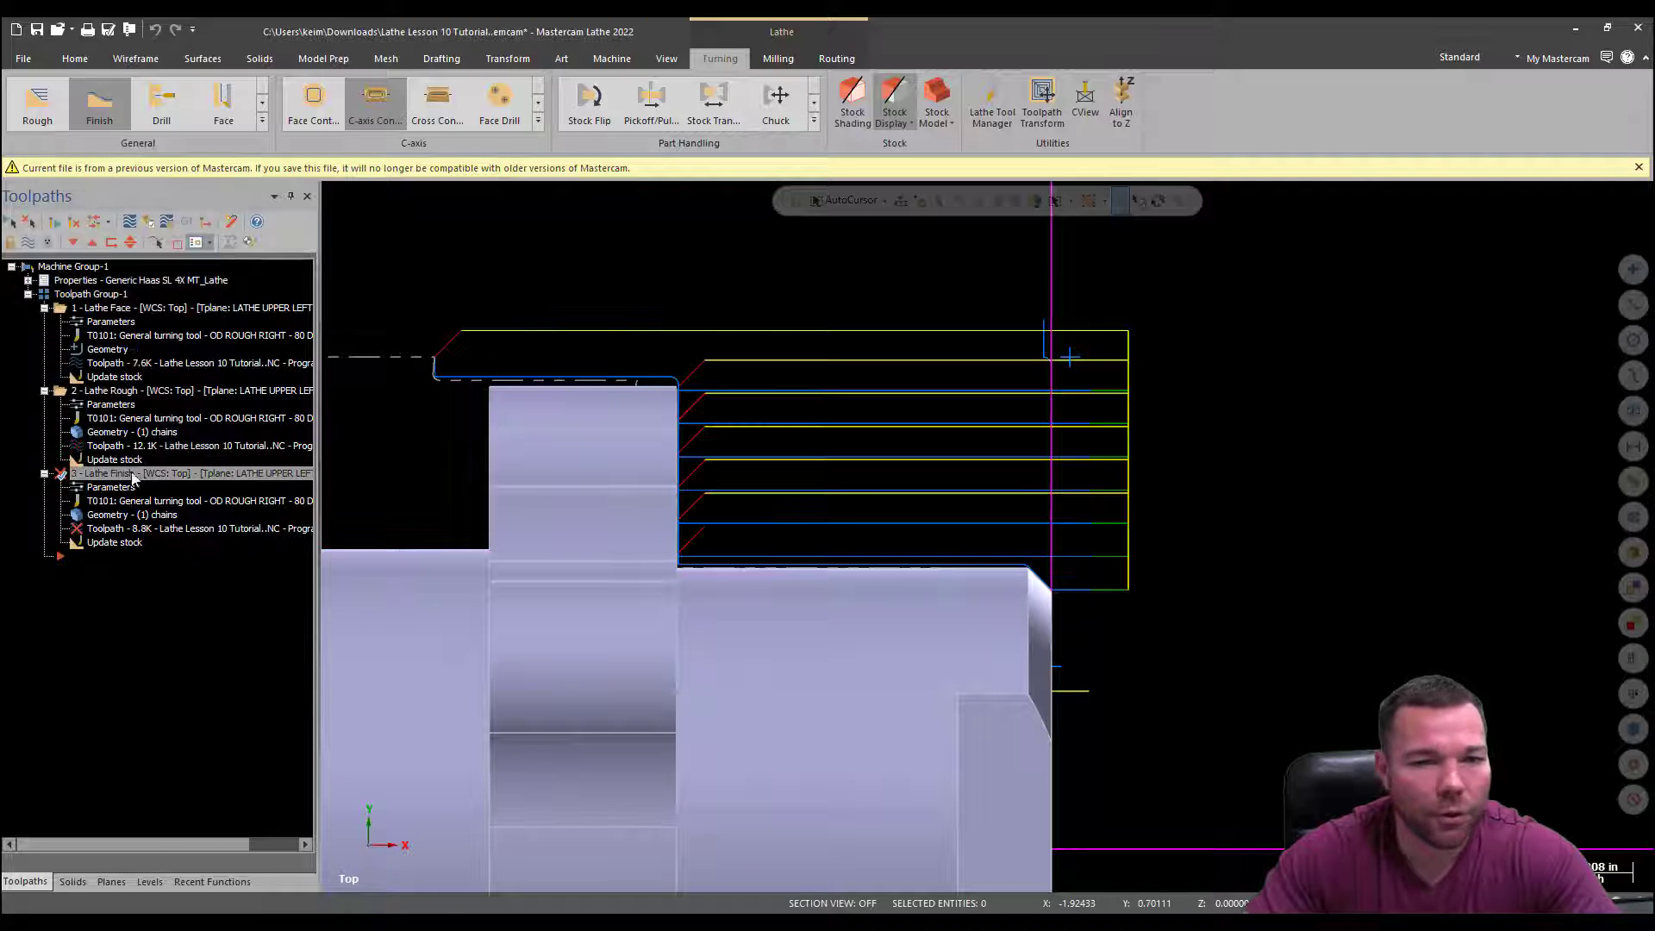
{"action": "left_click", "coordinate": [54, 228]}
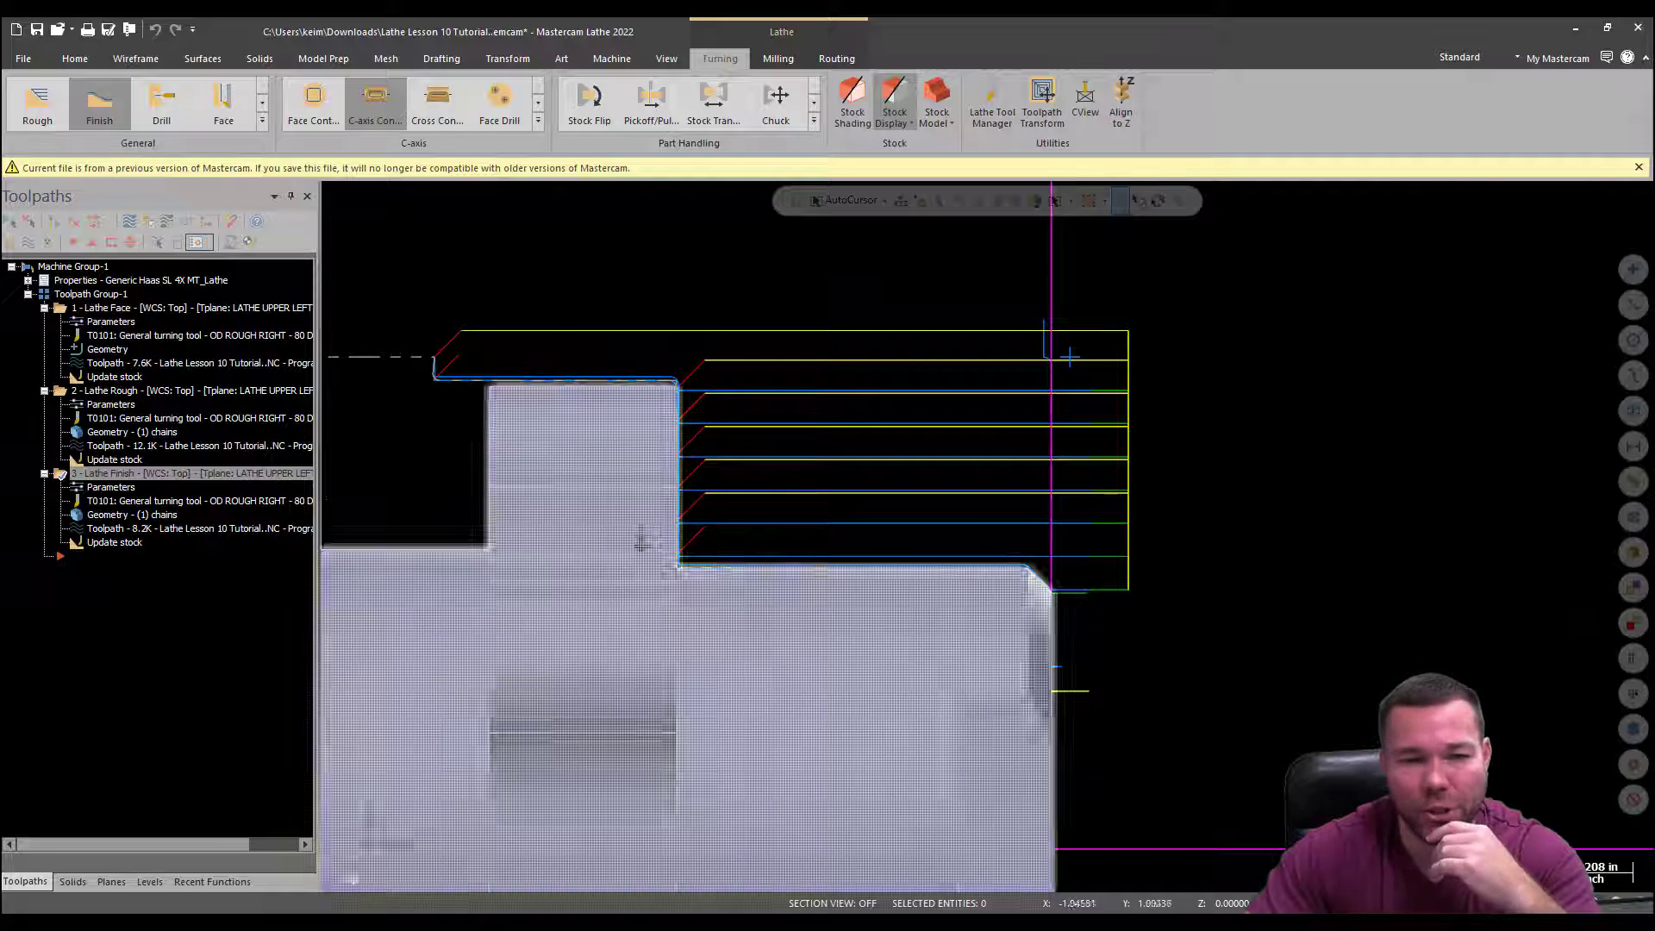
Verify all the operations with the rechained finish pass and examine the turned flange and shoulder
{"action": "left_click", "coordinate": [12, 222]}
{"action": "left_click", "coordinate": [147, 222]}
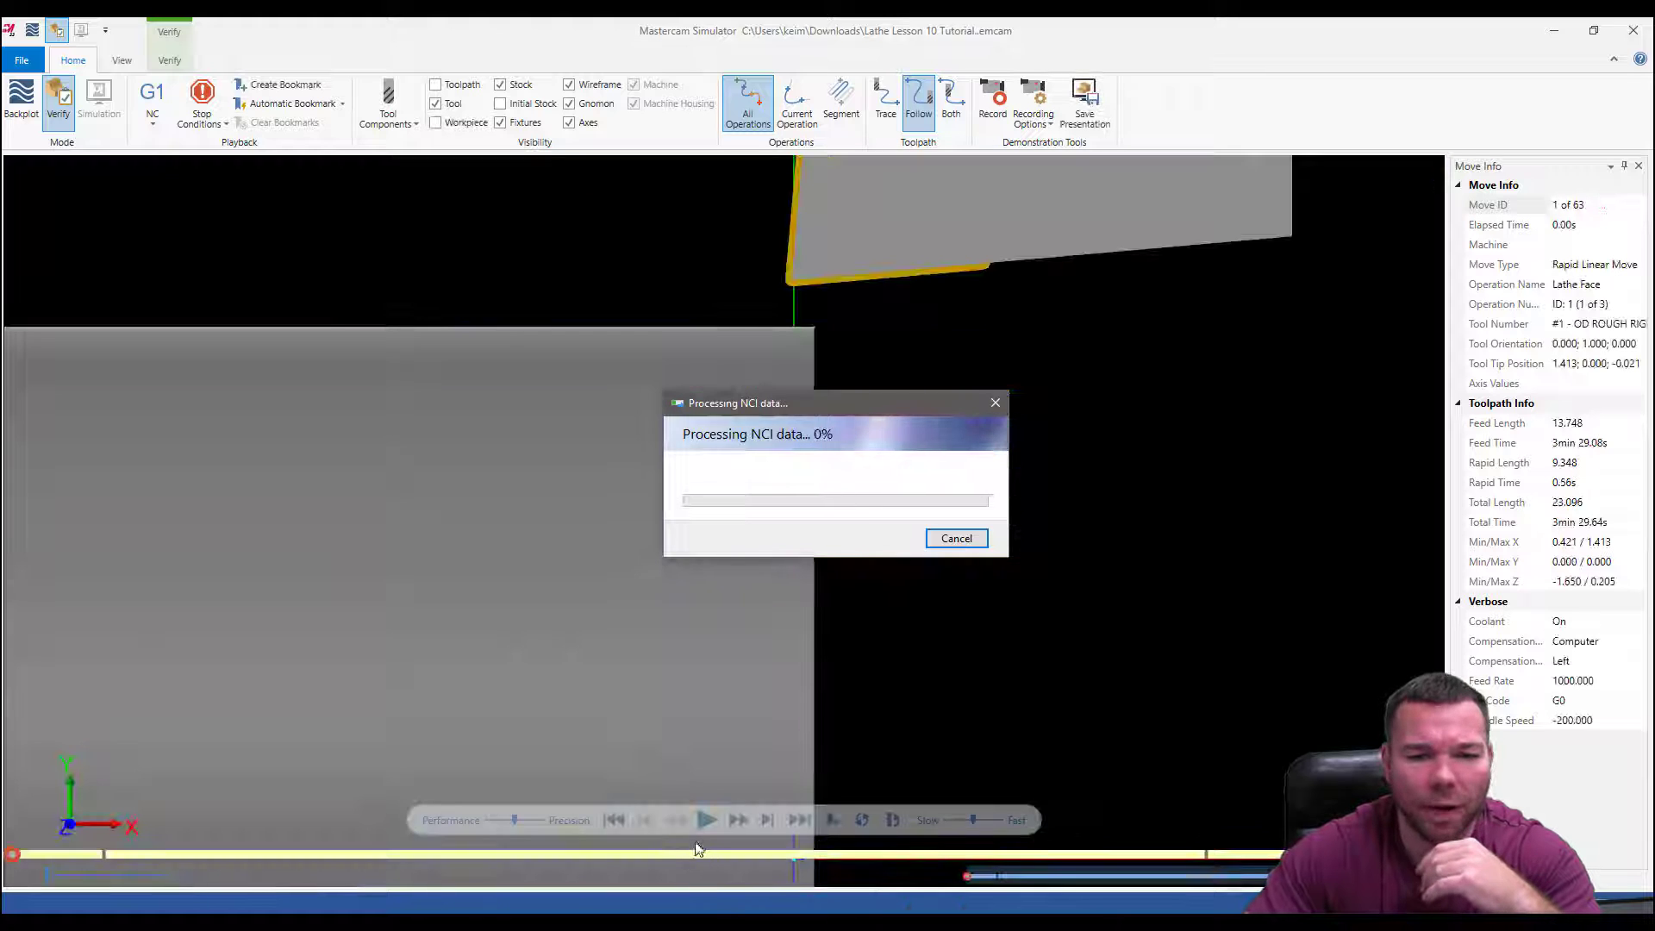
{"action": "left_click", "coordinate": [705, 820]}
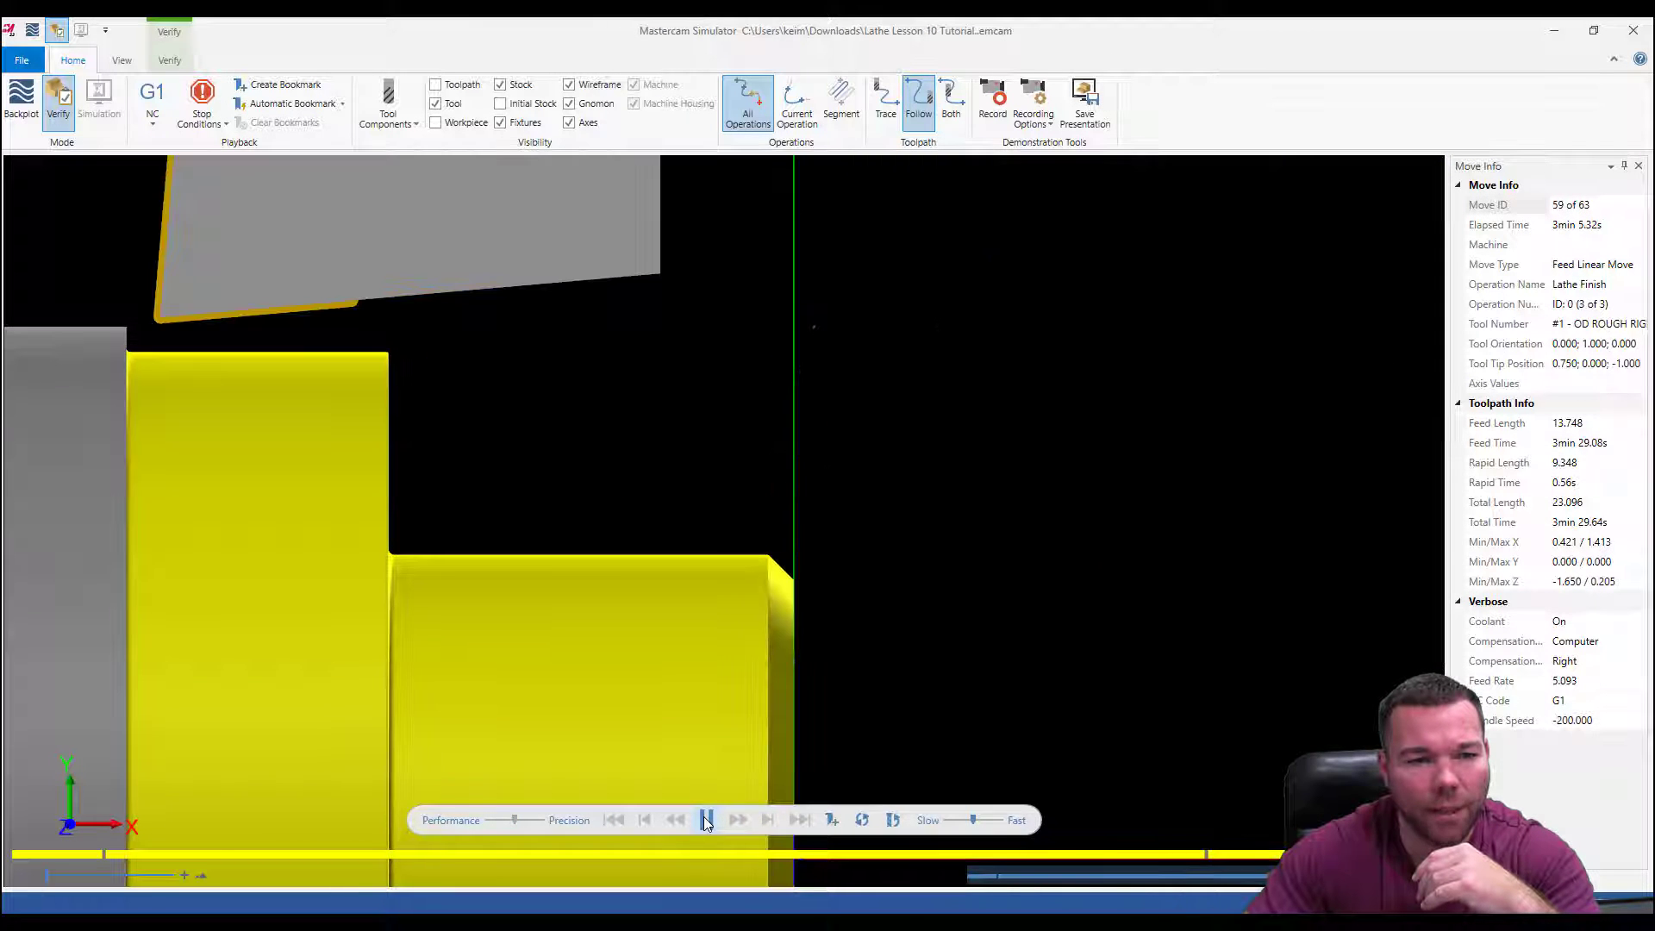
{"action": "middle_click_drag", "start_coordinate": [750, 410], "coordinate": [715, 414]}
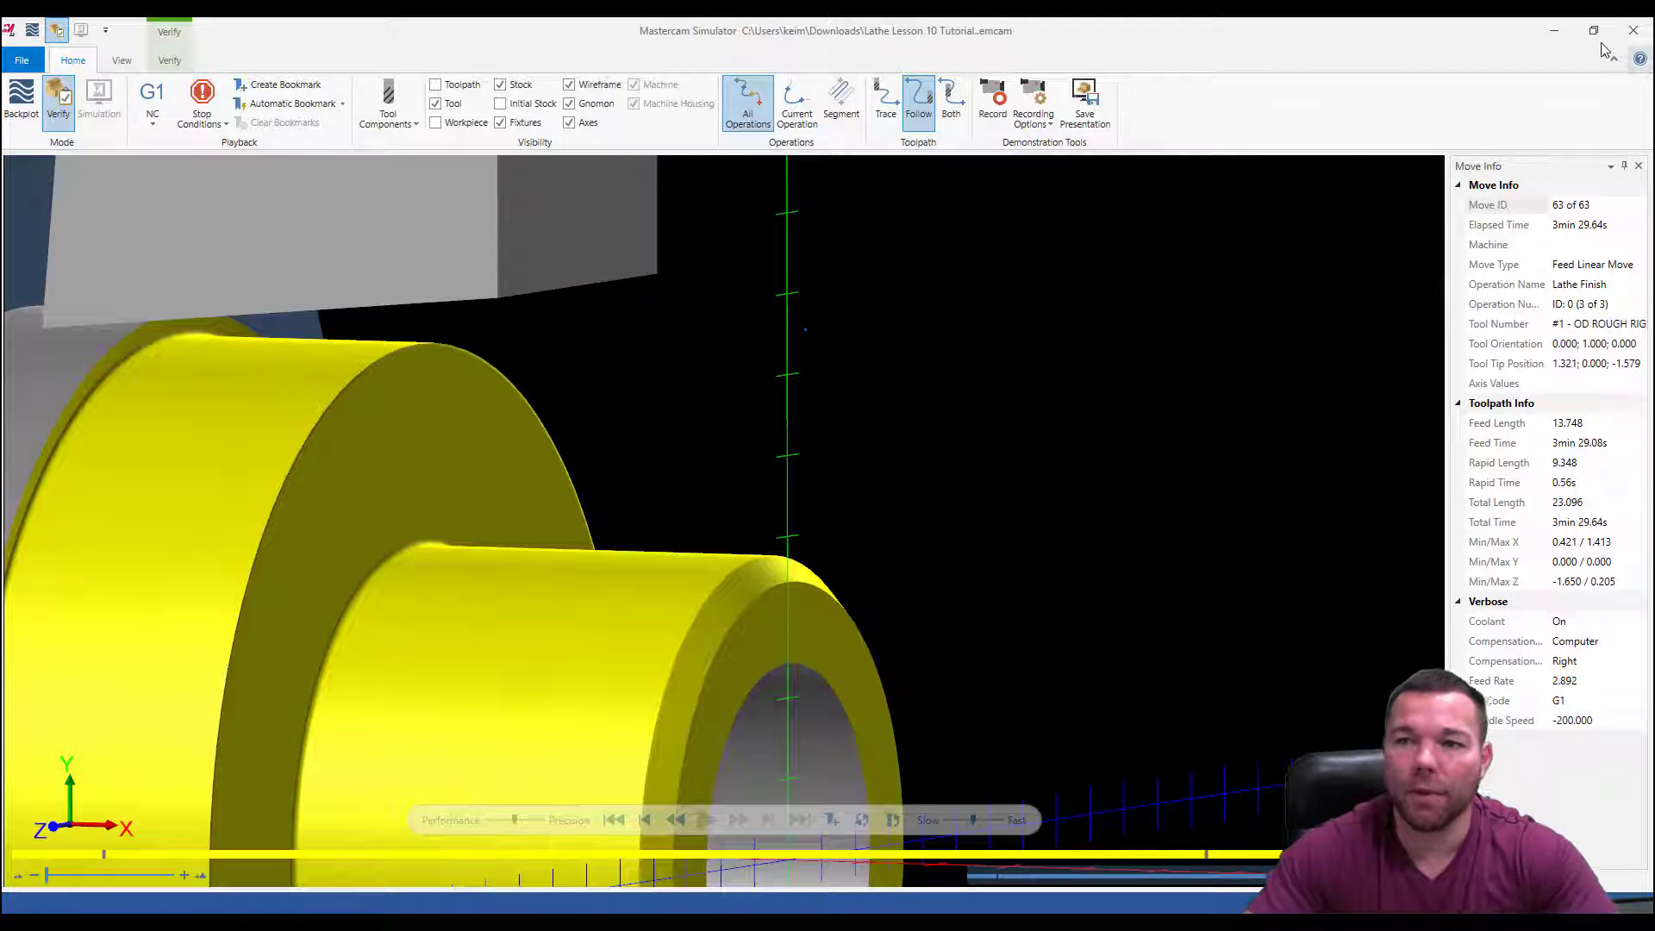
{"action": "left_click", "coordinate": [1634, 30]}
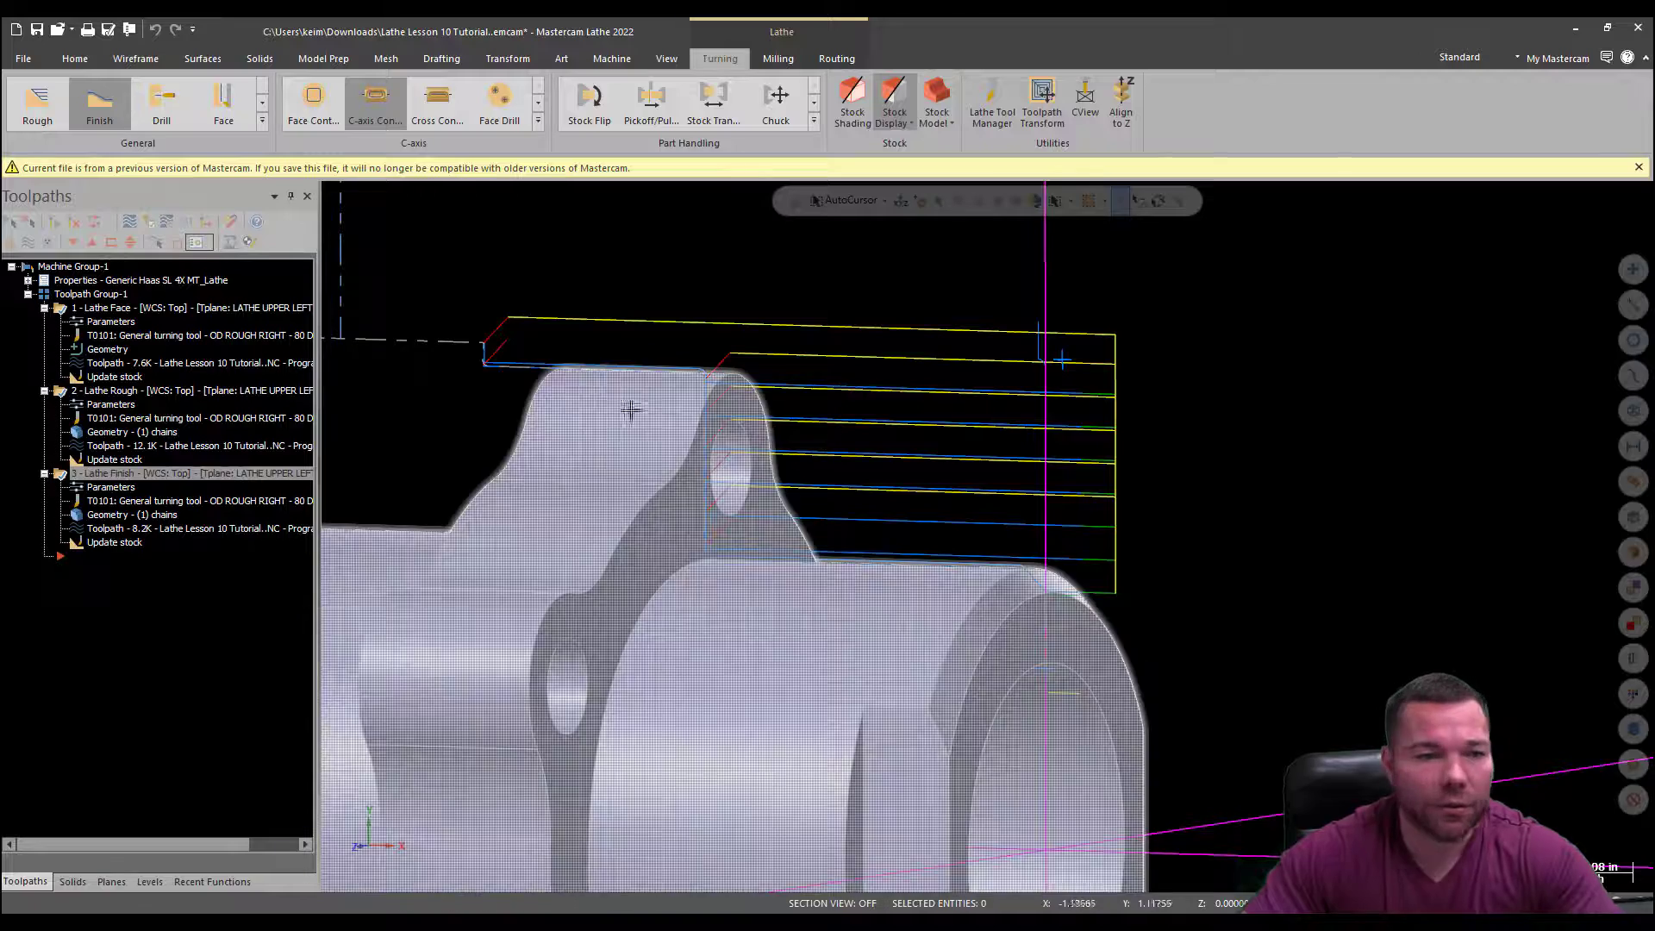
Examine the lobed flange and its bolt holes against the turning toolpaths from several angles
{"action": "middle_click_drag", "start_coordinate": [595, 365], "coordinate": [650, 396]}
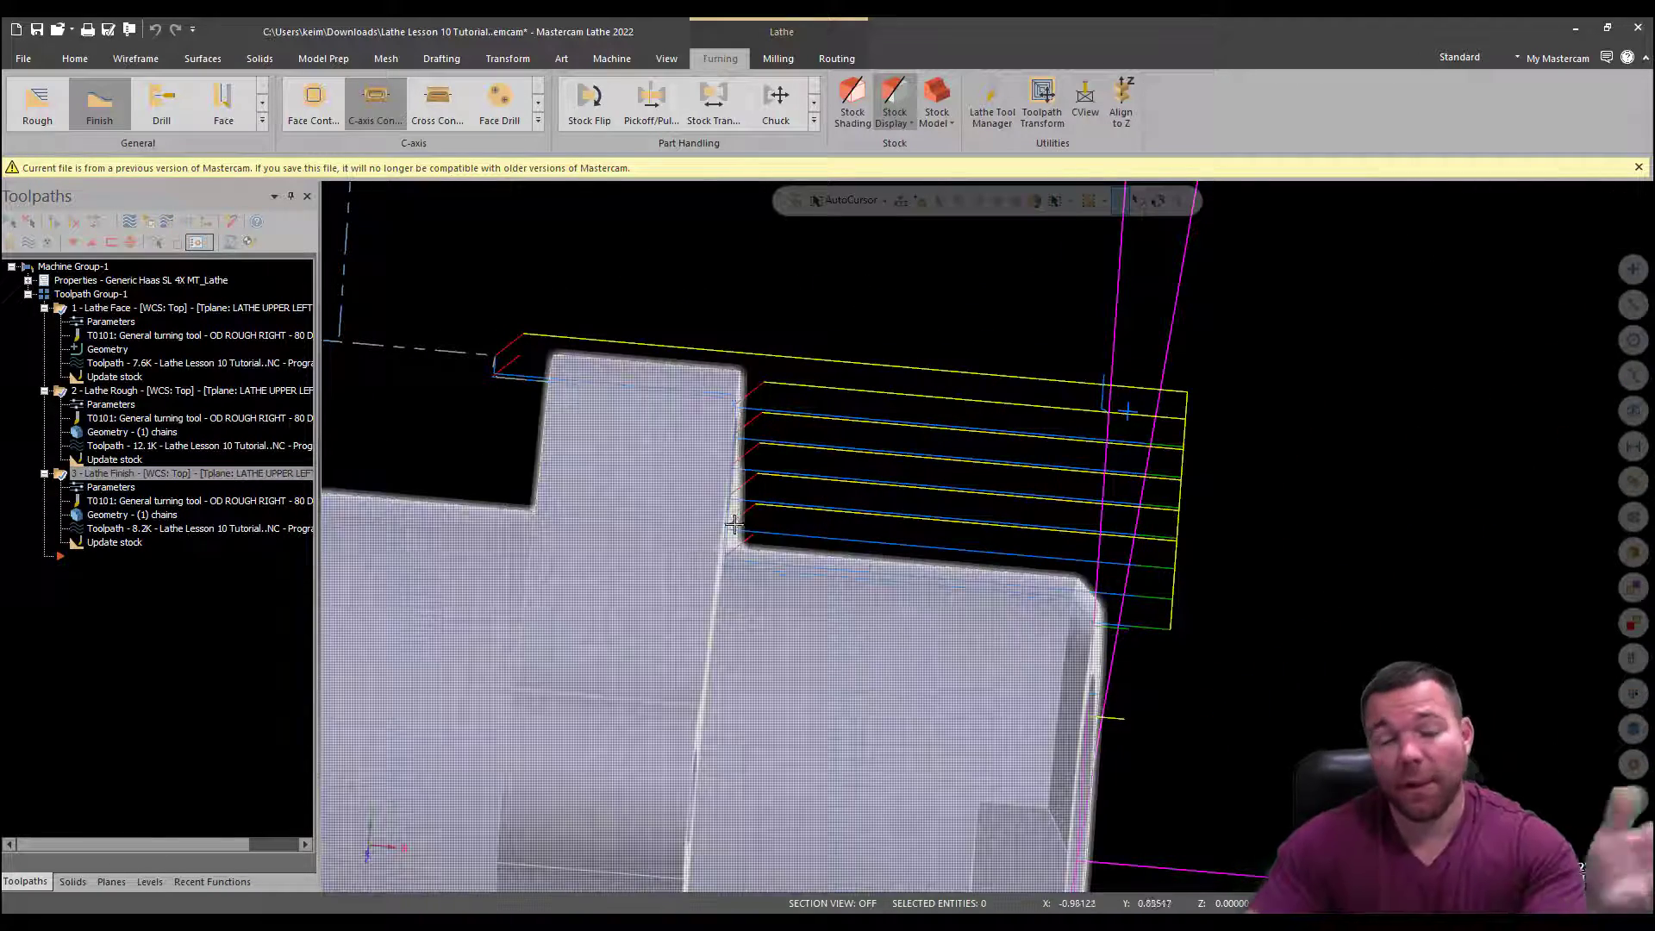
{"action": "middle_click_drag", "start_coordinate": [834, 488], "coordinate": [566, 428]}
{"action": "mouse_move", "coordinate": [740, 399]}
{"action": "middle_mouse_down"}
{"action": "mouse_move", "coordinate": [810, 388]}
{"action": "mouse_move", "coordinate": [743, 362]}
{"action": "mouse_move", "coordinate": [776, 353]}
{"action": "mouse_move", "coordinate": [888, 377]}
{"action": "mouse_move", "coordinate": [809, 380]}
{"action": "mouse_move", "coordinate": [834, 408]}
{"action": "mouse_move", "coordinate": [910, 384]}
{"action": "mouse_move", "coordinate": [862, 400]}
{"action": "middle_mouse_up"}
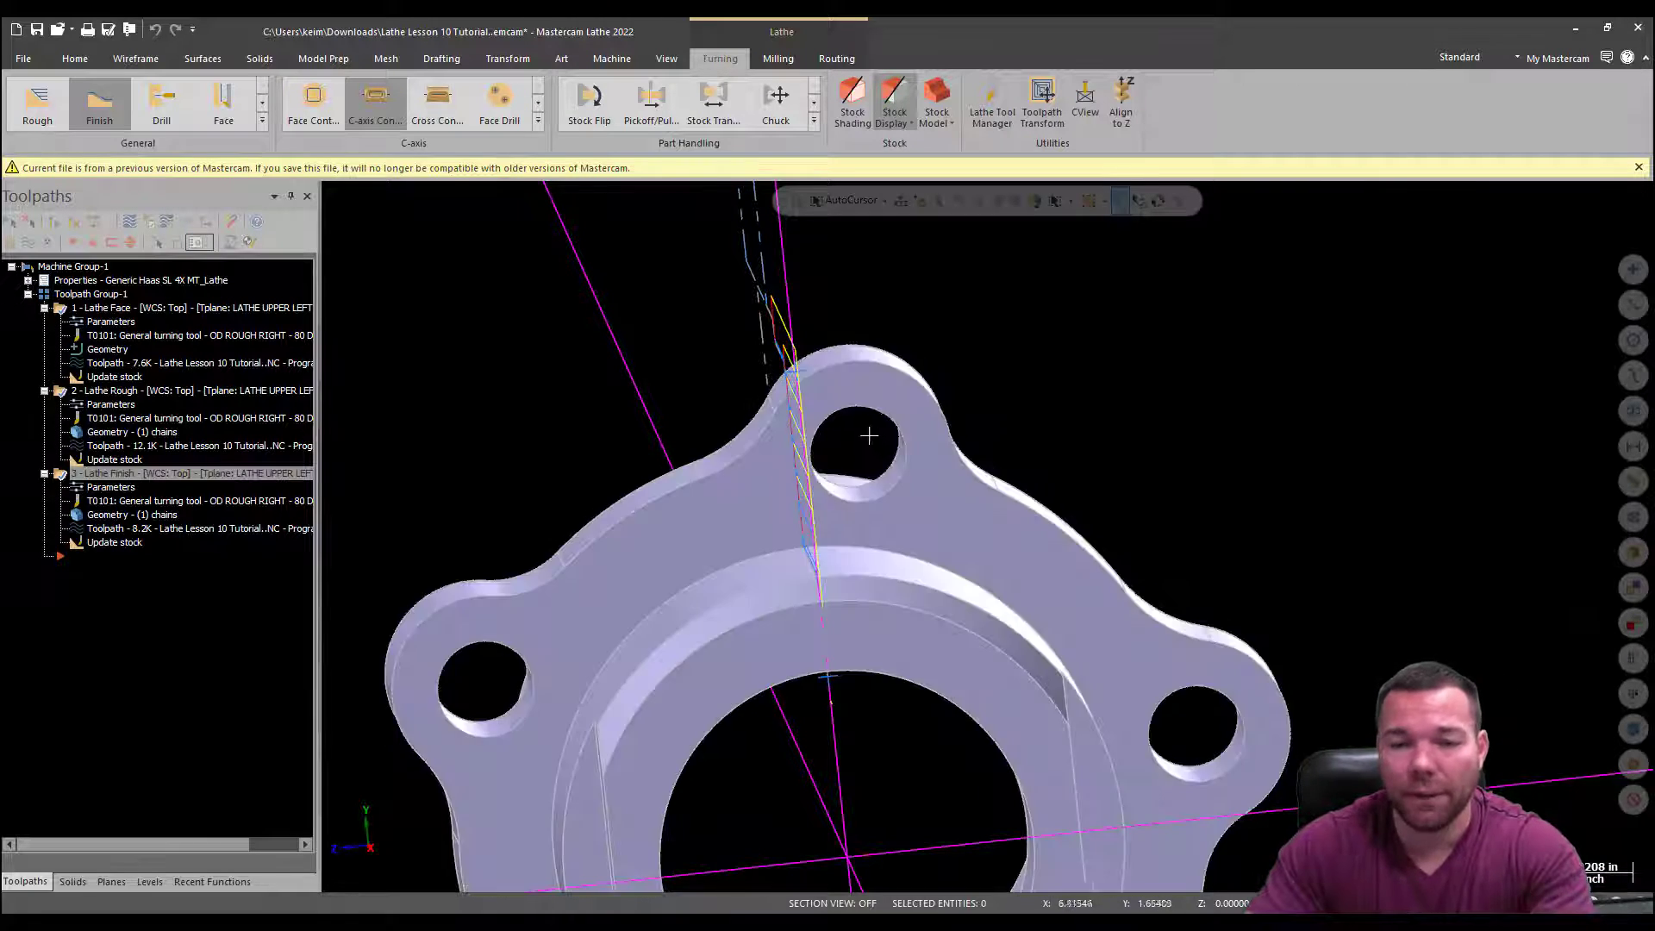
{"action": "middle_click_drag", "start_coordinate": [903, 494], "coordinate": [987, 536]}
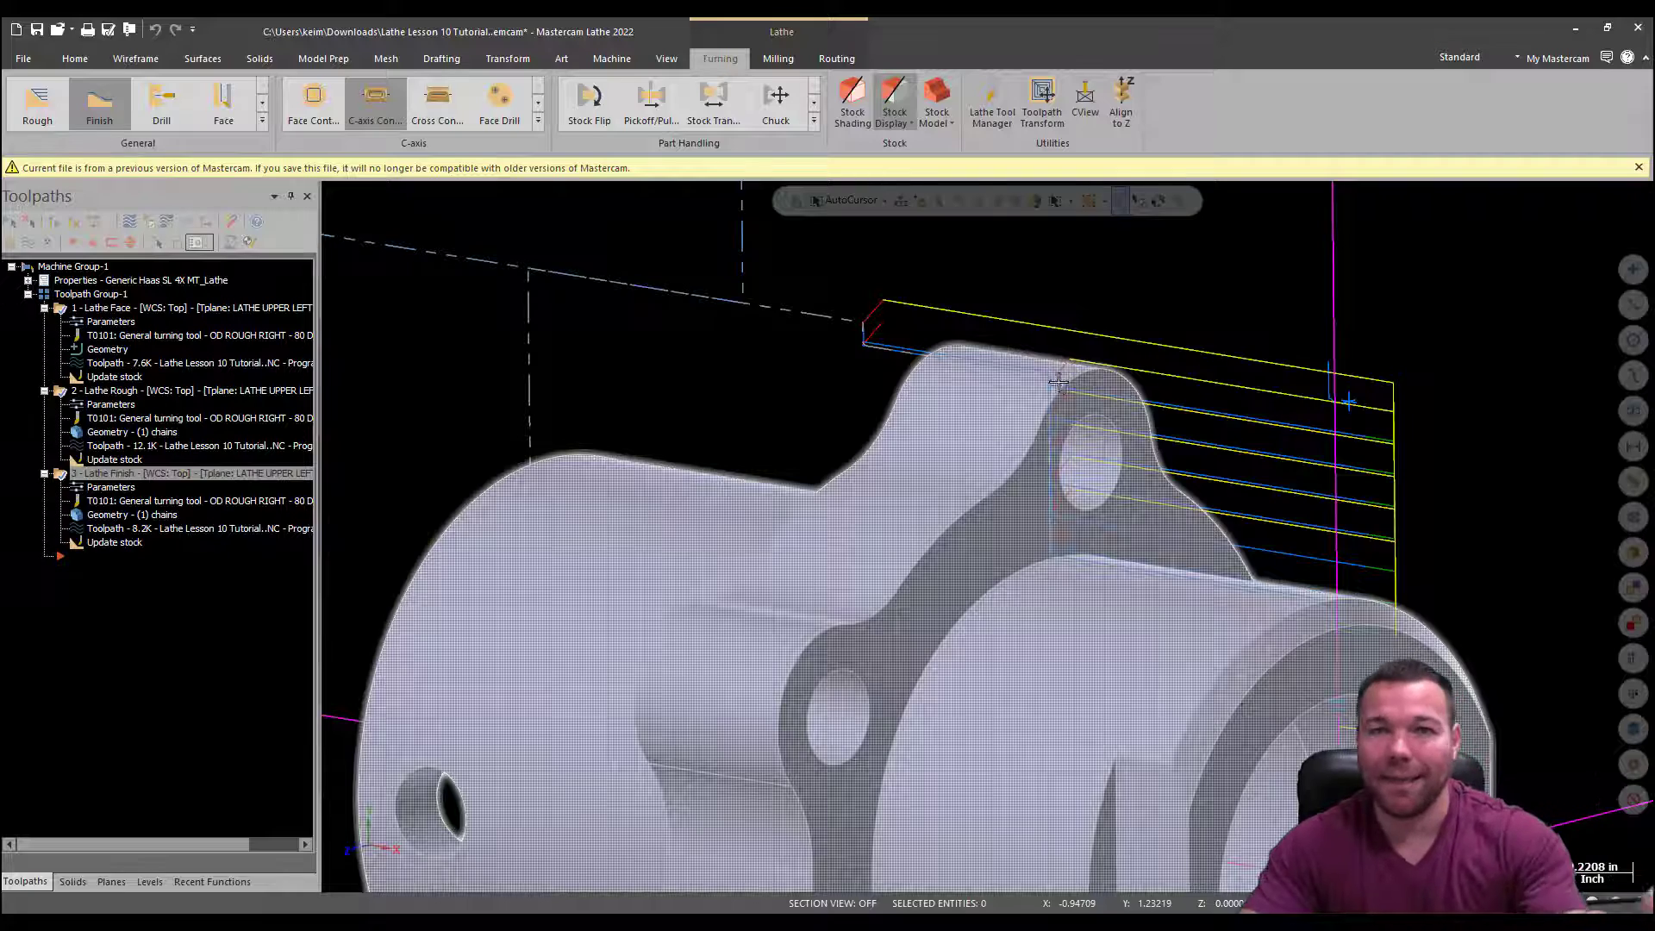
{"action": "scroll", "coordinate": [718, 359], "scroll_direction": "down", "scroll_amount": 3}
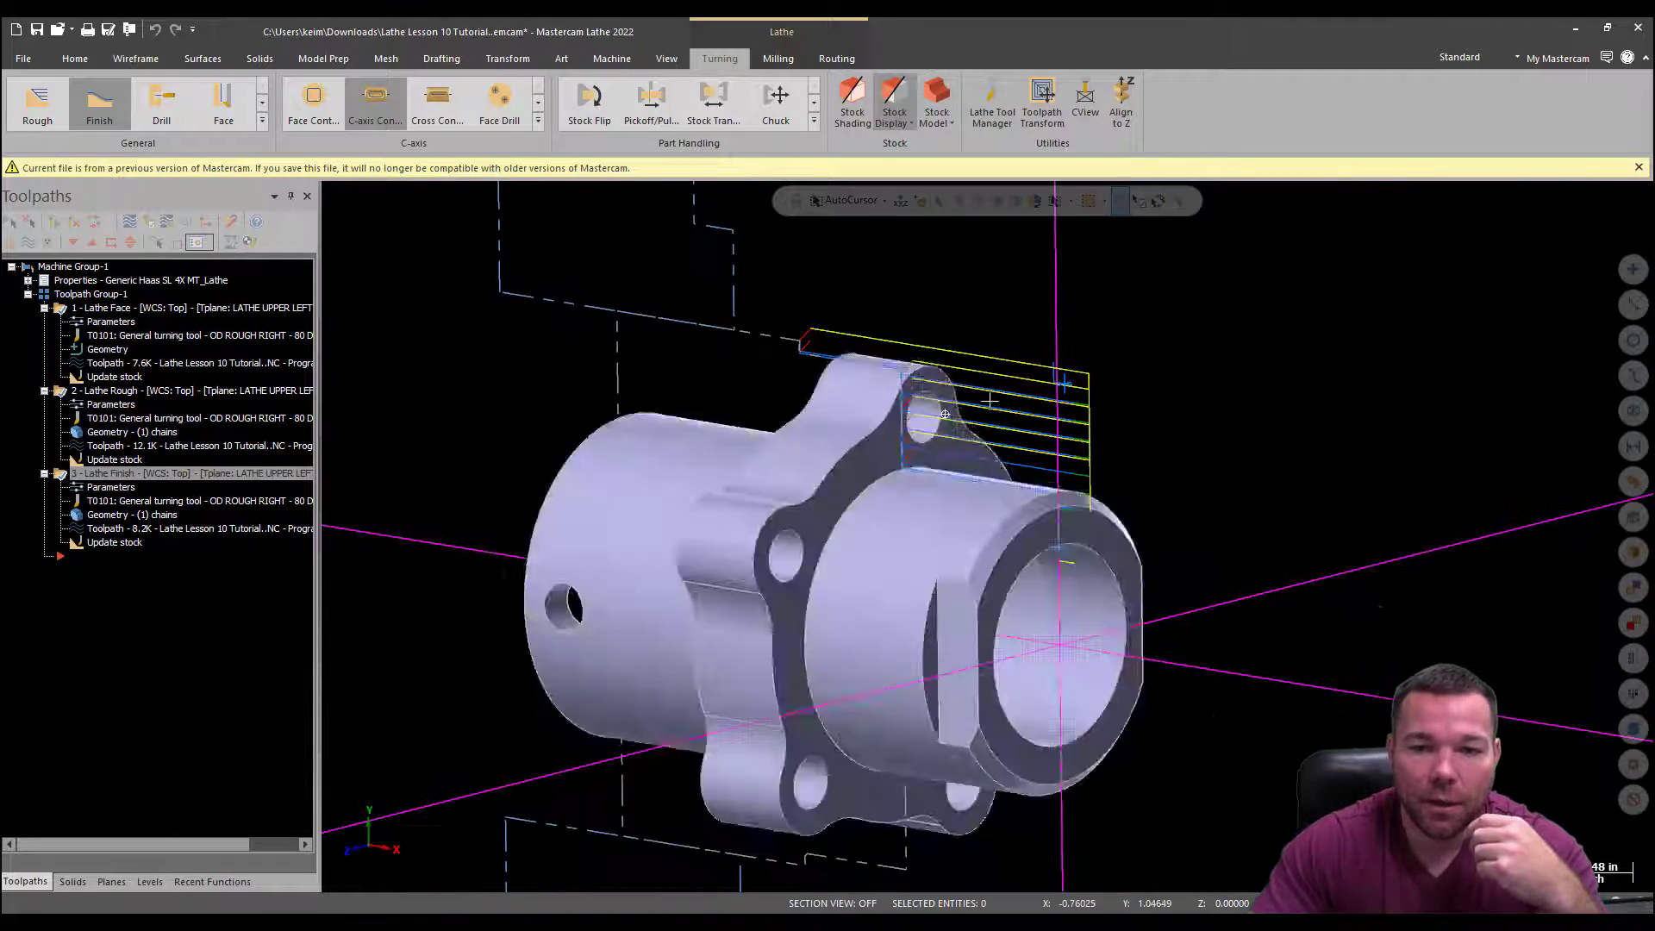
{"action": "middle_click_drag", "start_coordinate": [613, 388], "coordinate": [488, 395]}
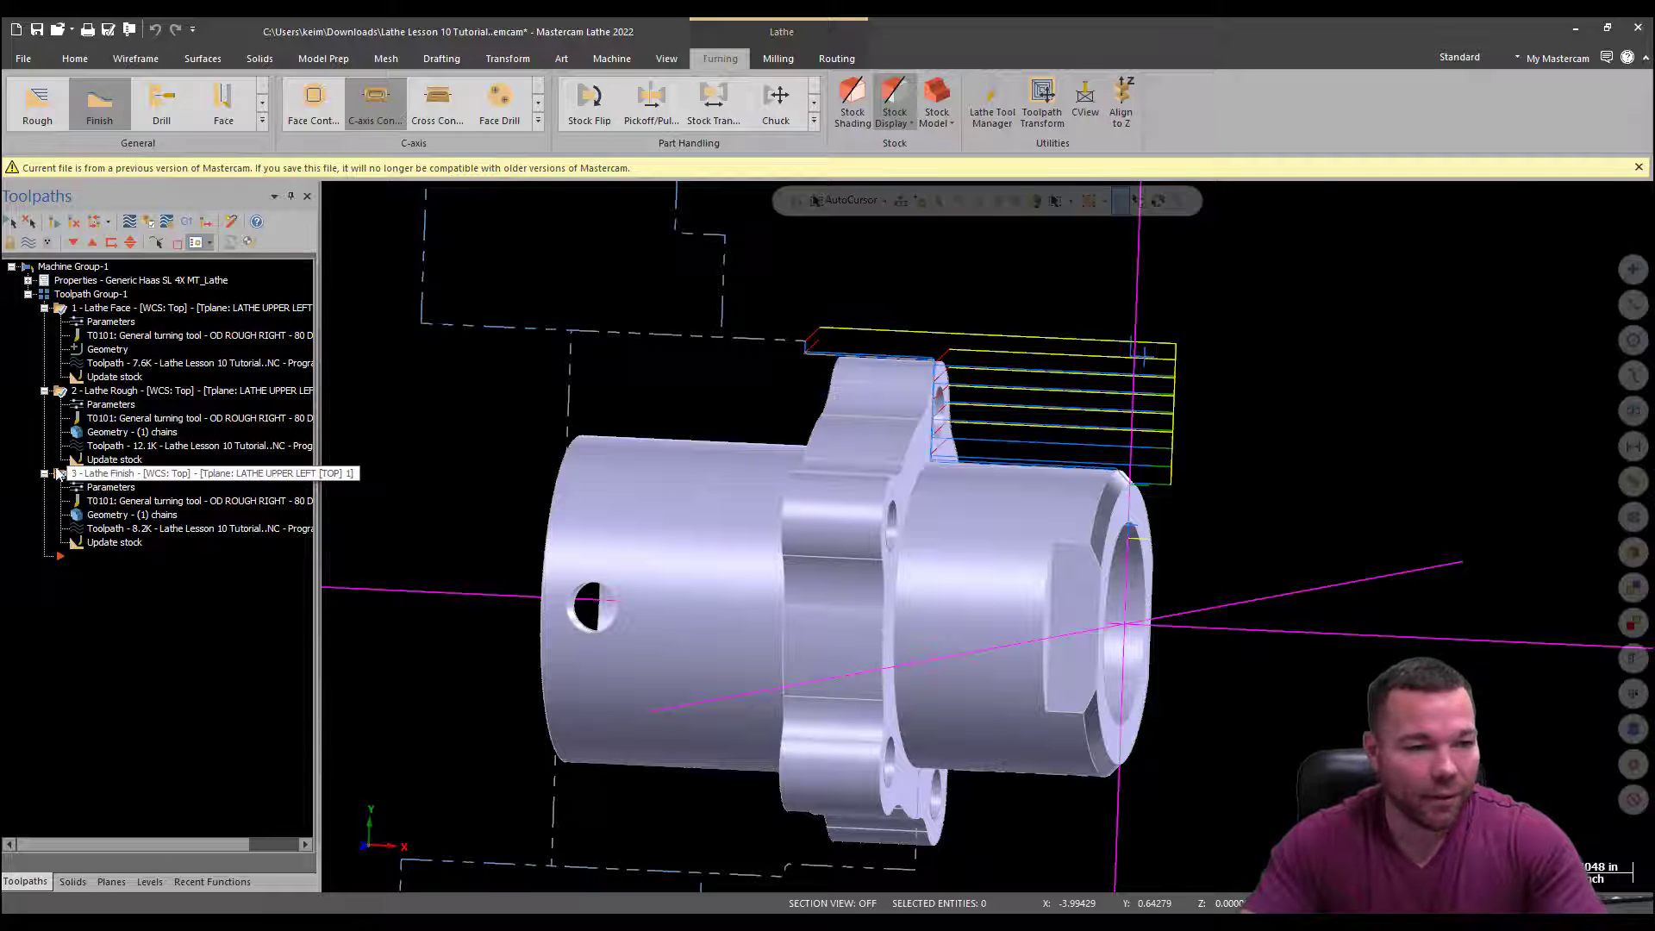
Delete the Lathe Rough and Lathe Finish operations, keeping only the Lathe Face operation
{"action": "left_click", "coordinate": [59, 390]}
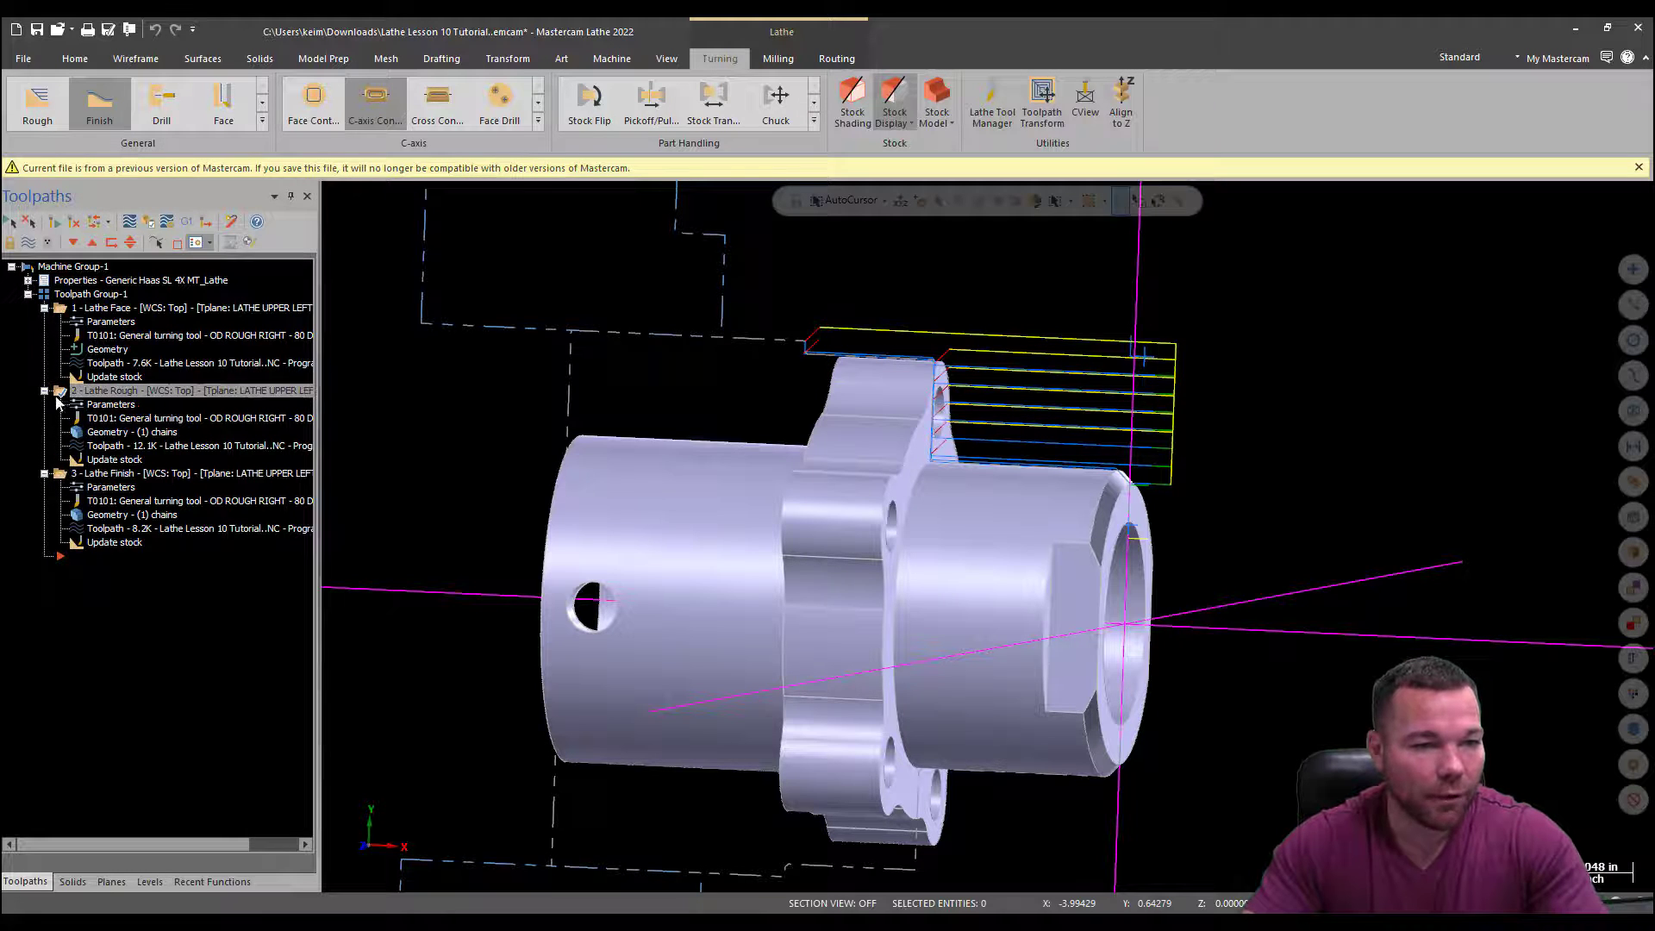
{"action": "left_click", "coordinate": [63, 474]}
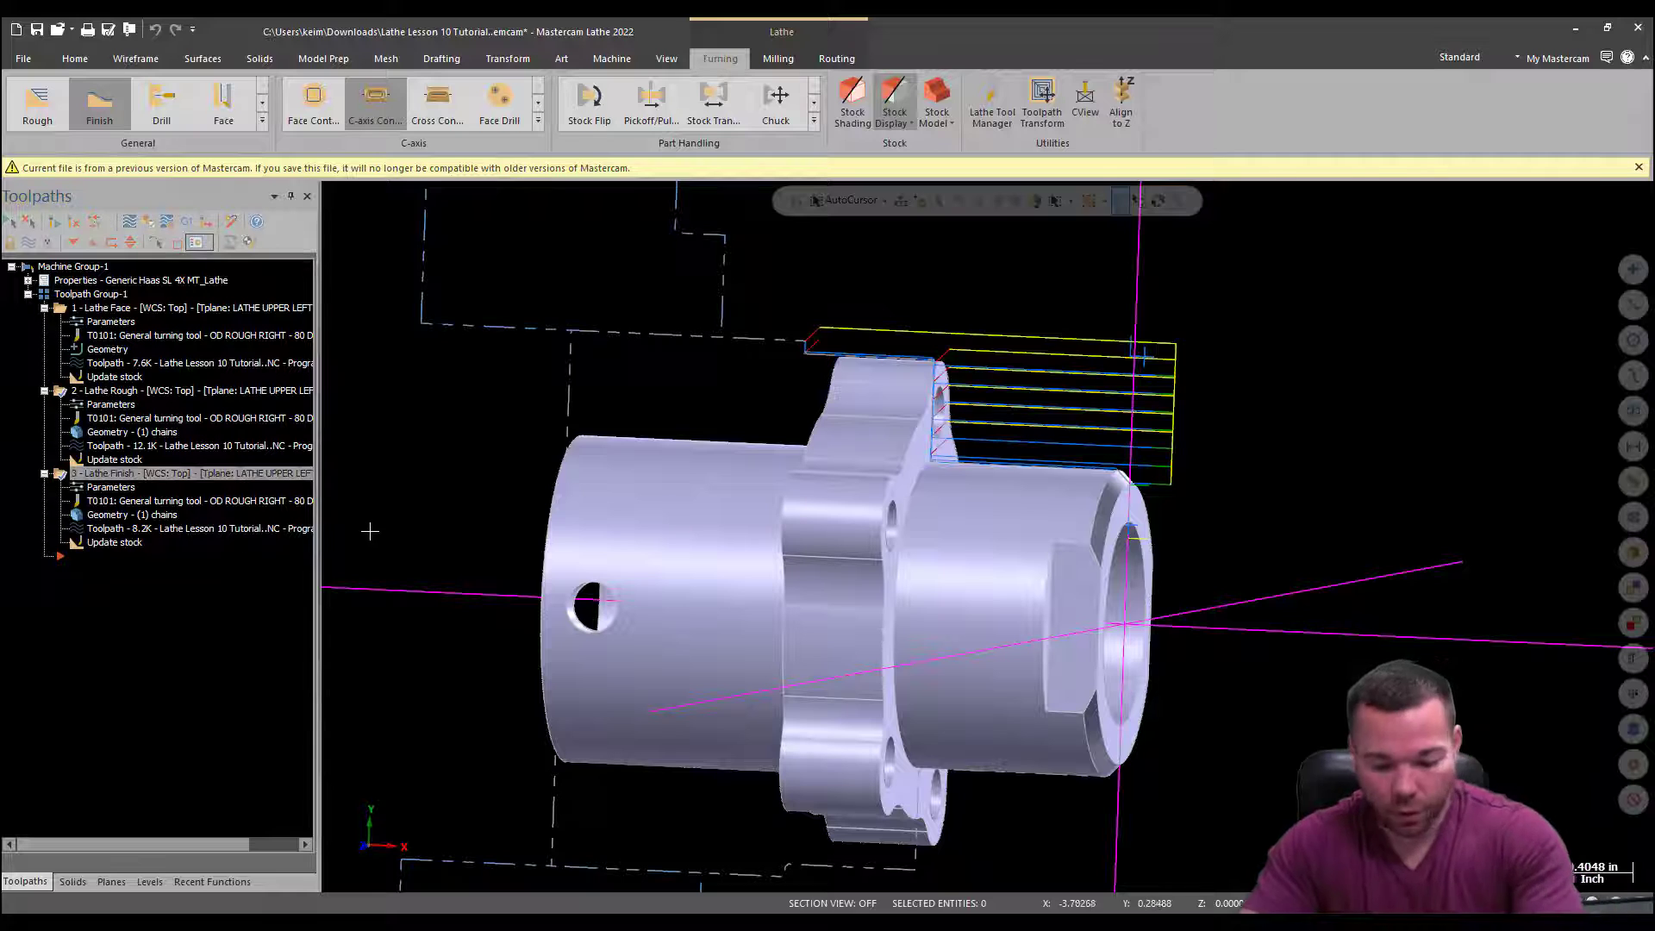
{"action": "left_click", "coordinate": [927, 236]}
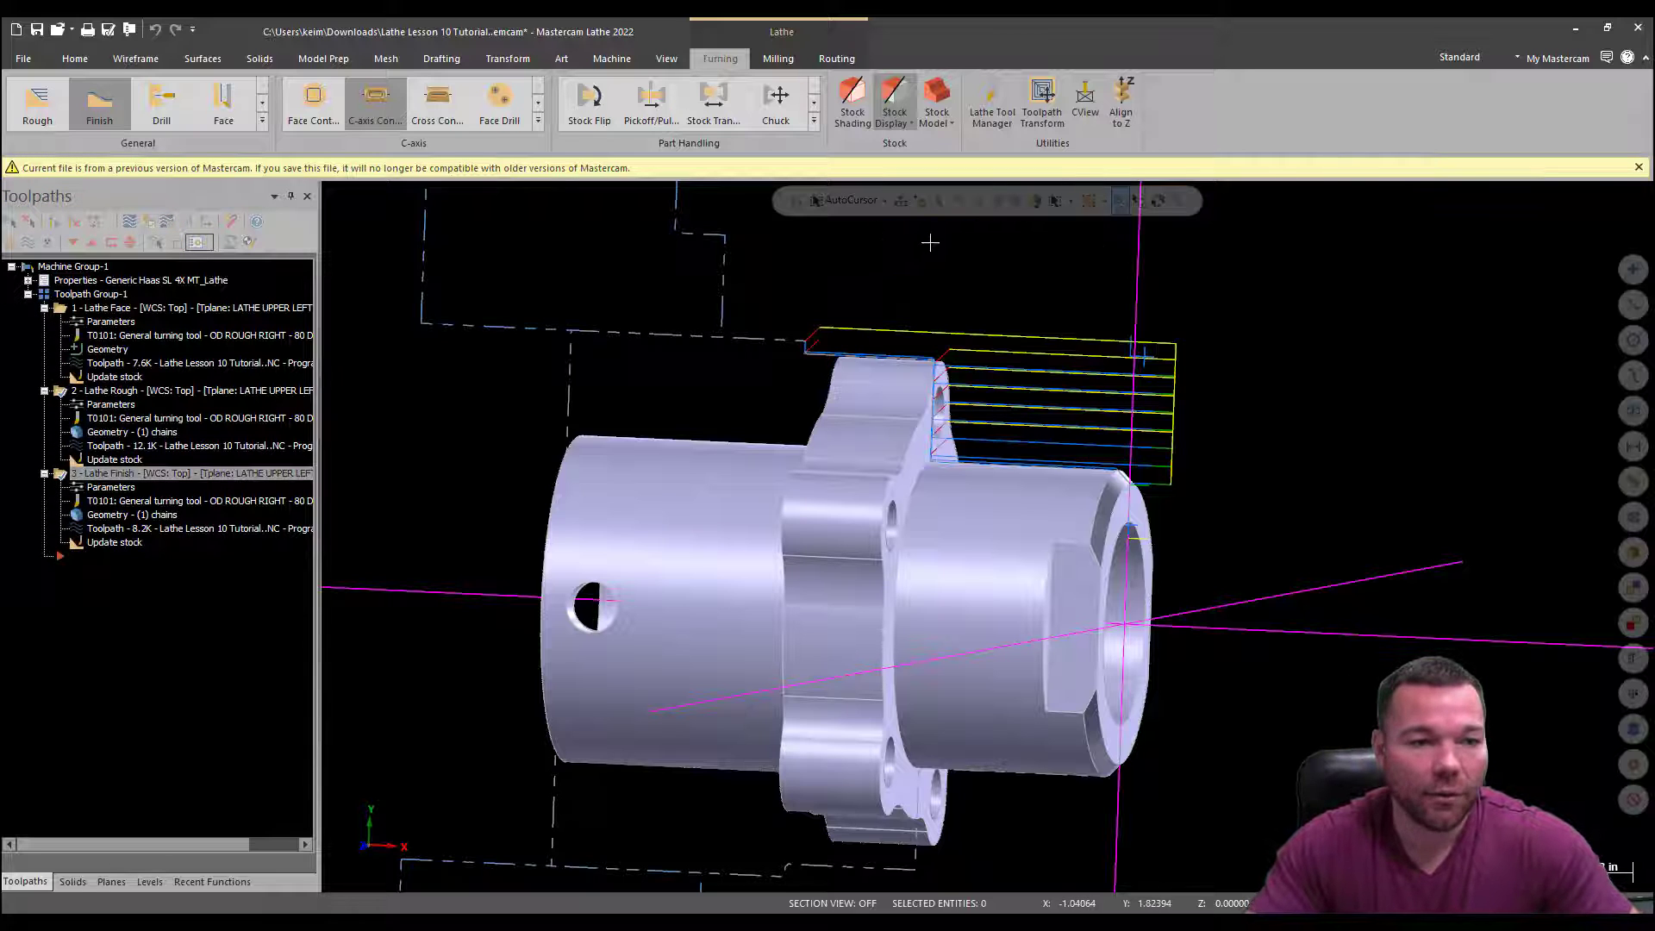
{"action": "key", "text": "Delete"}
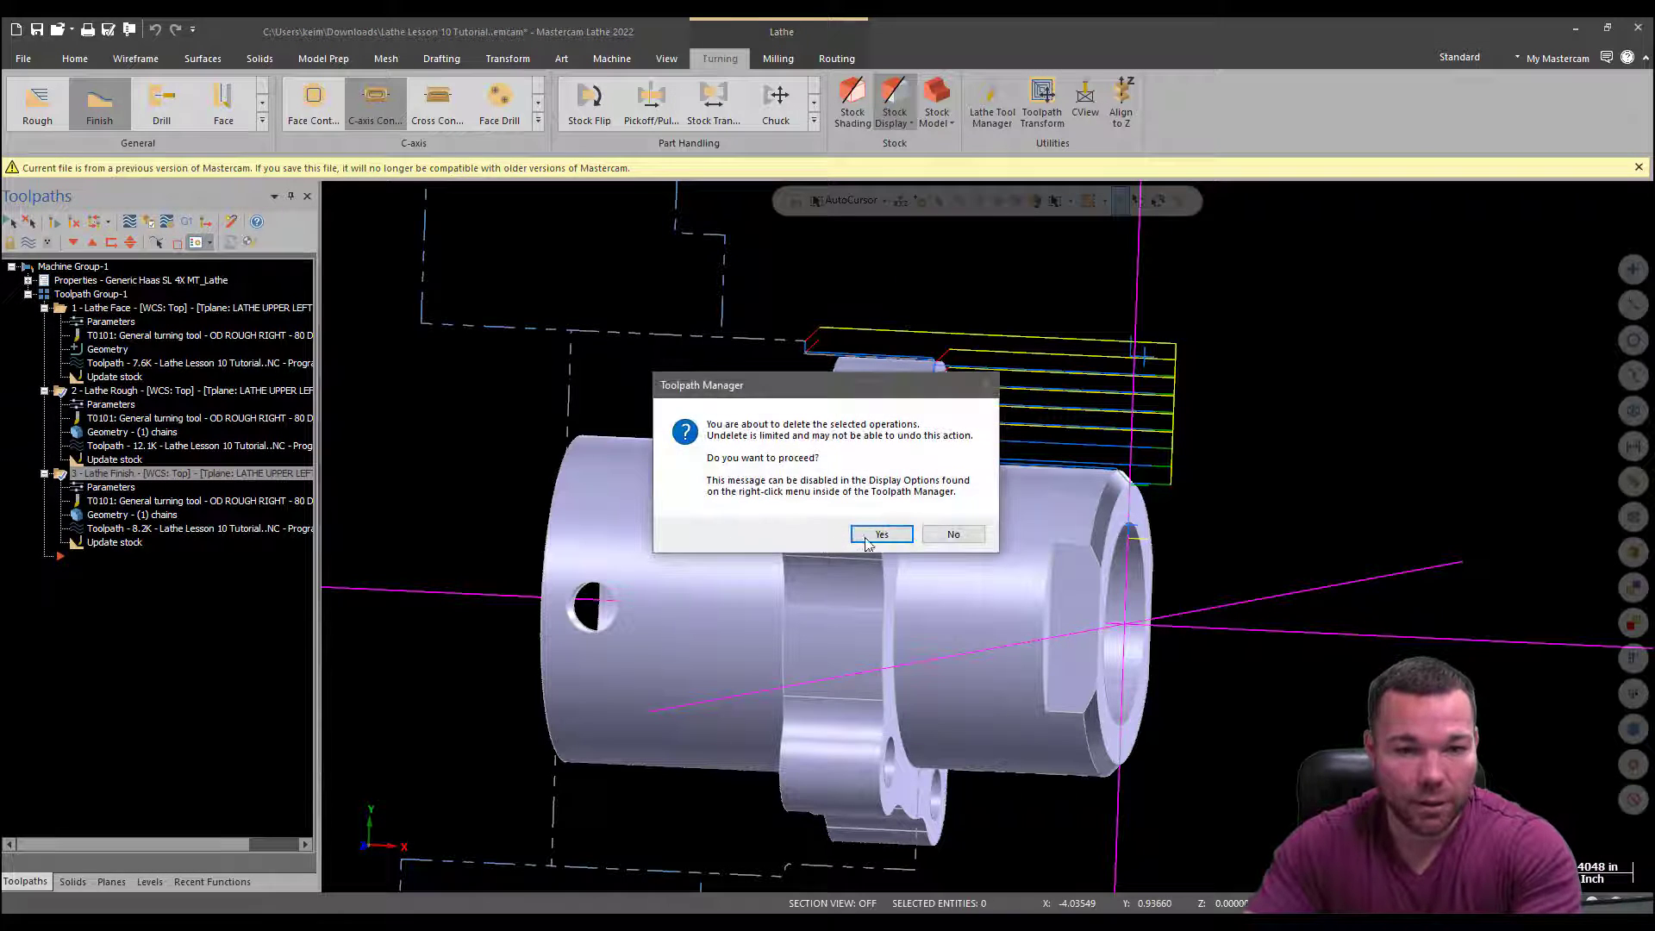
{"action": "left_click", "coordinate": [875, 540]}
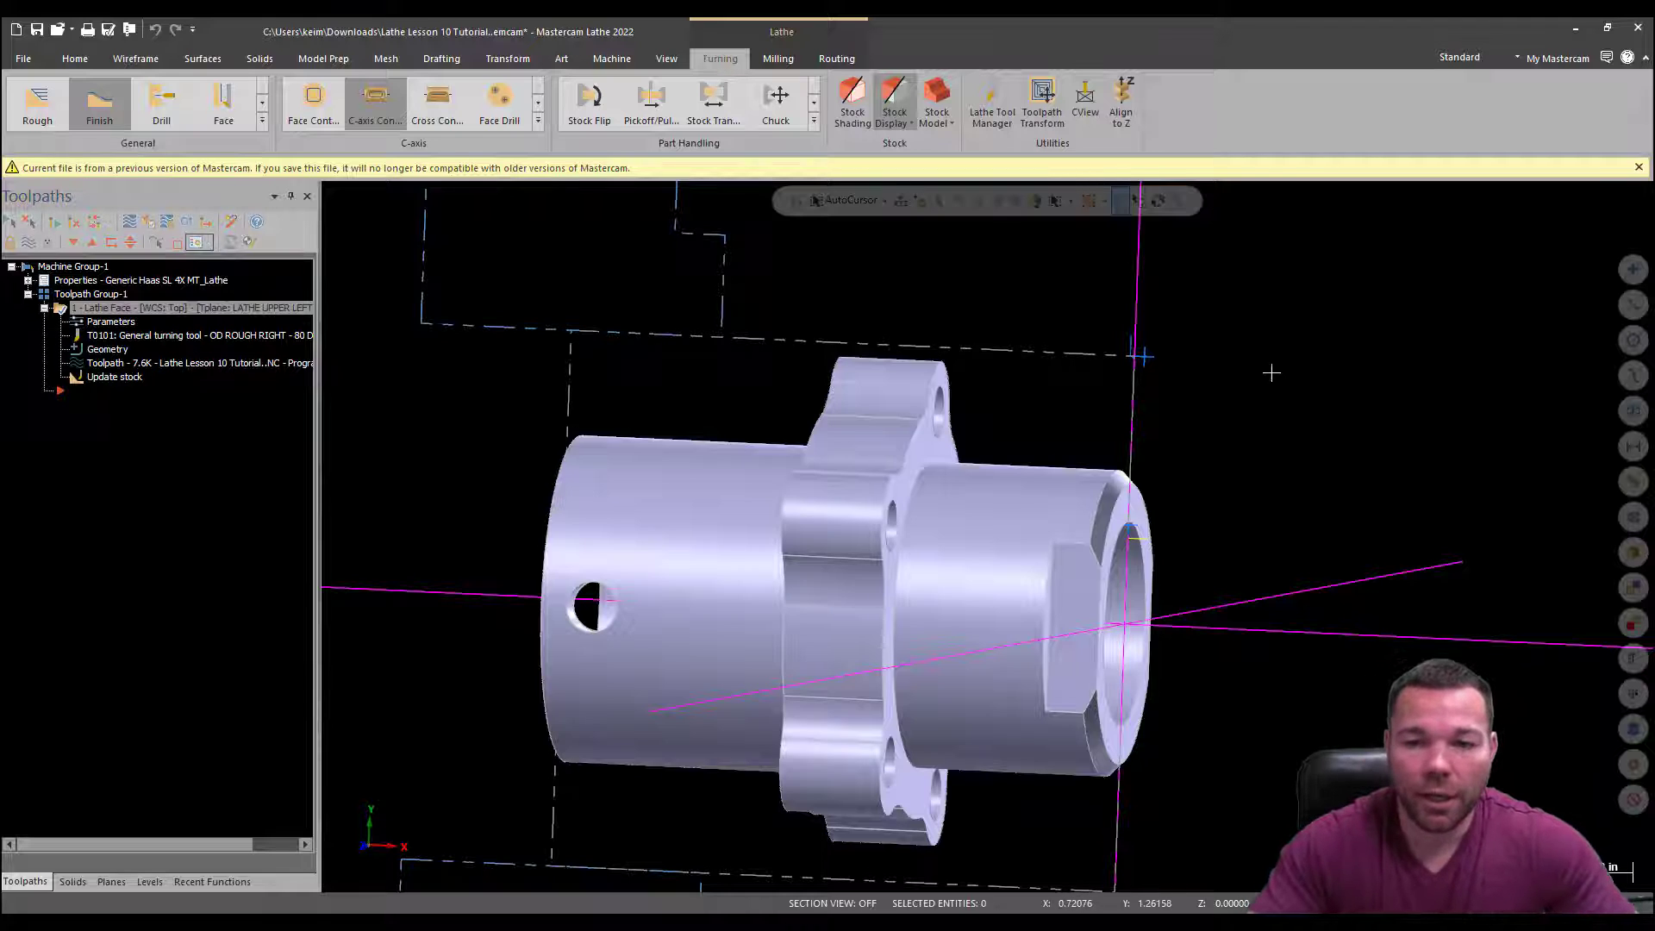
Set the Top view and create level 7, named "turn profile", as the active level
{"action": "right_click", "coordinate": [1273, 372]}
{"action": "left_click", "coordinate": [1301, 470]}
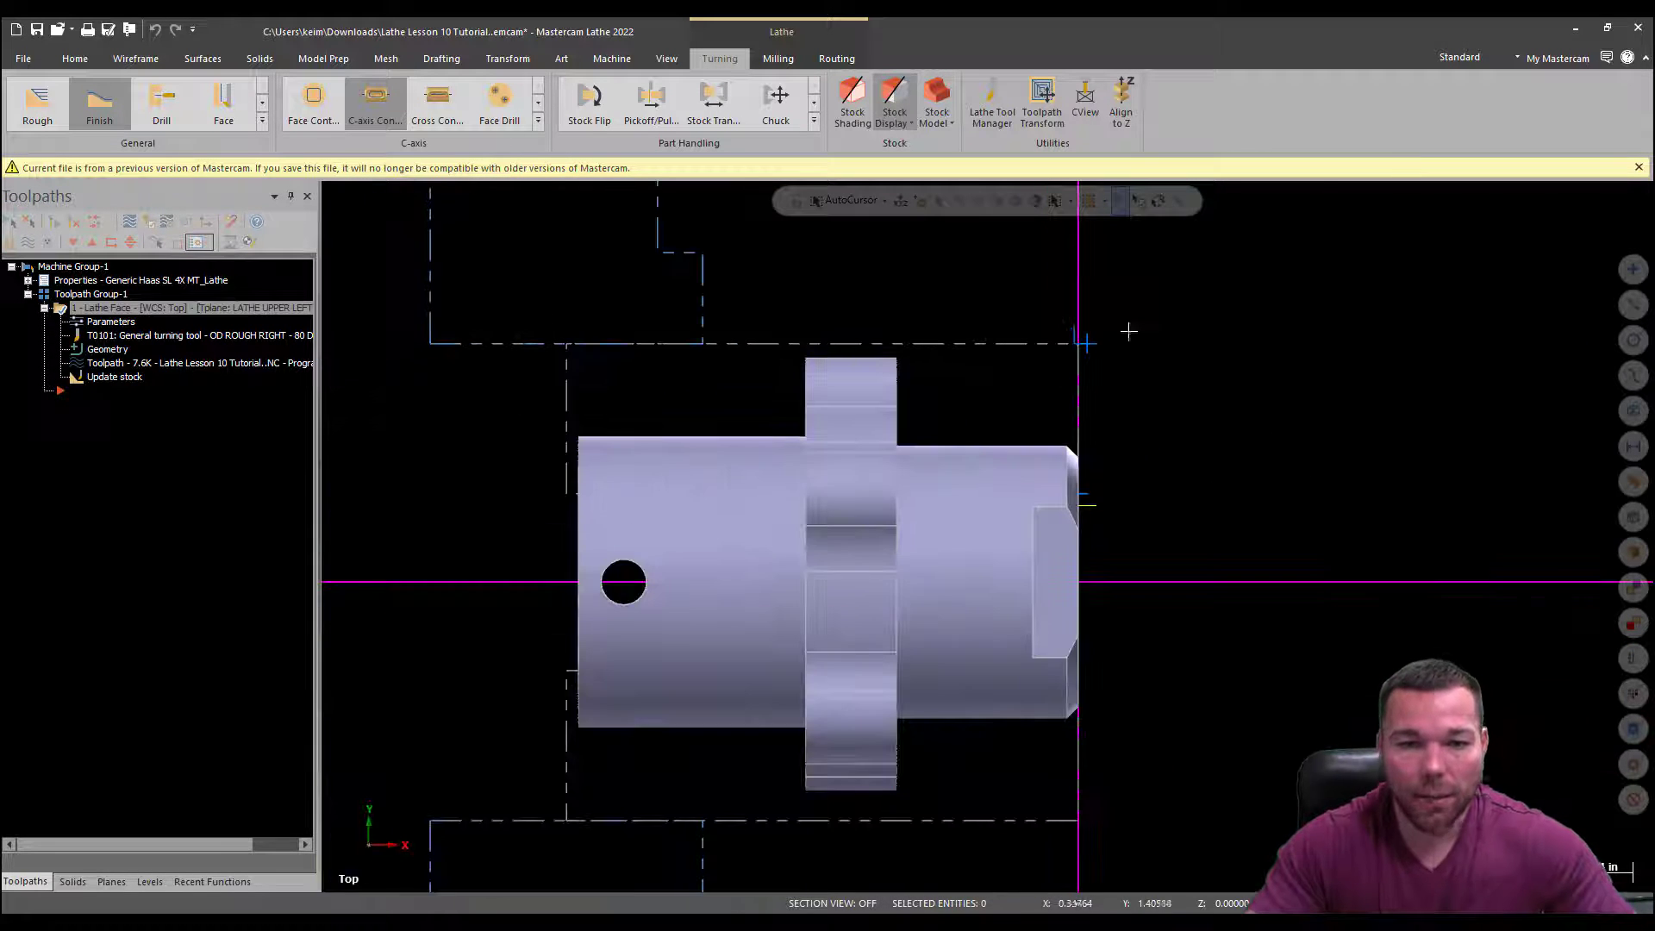
{"action": "left_click", "coordinate": [151, 881]}
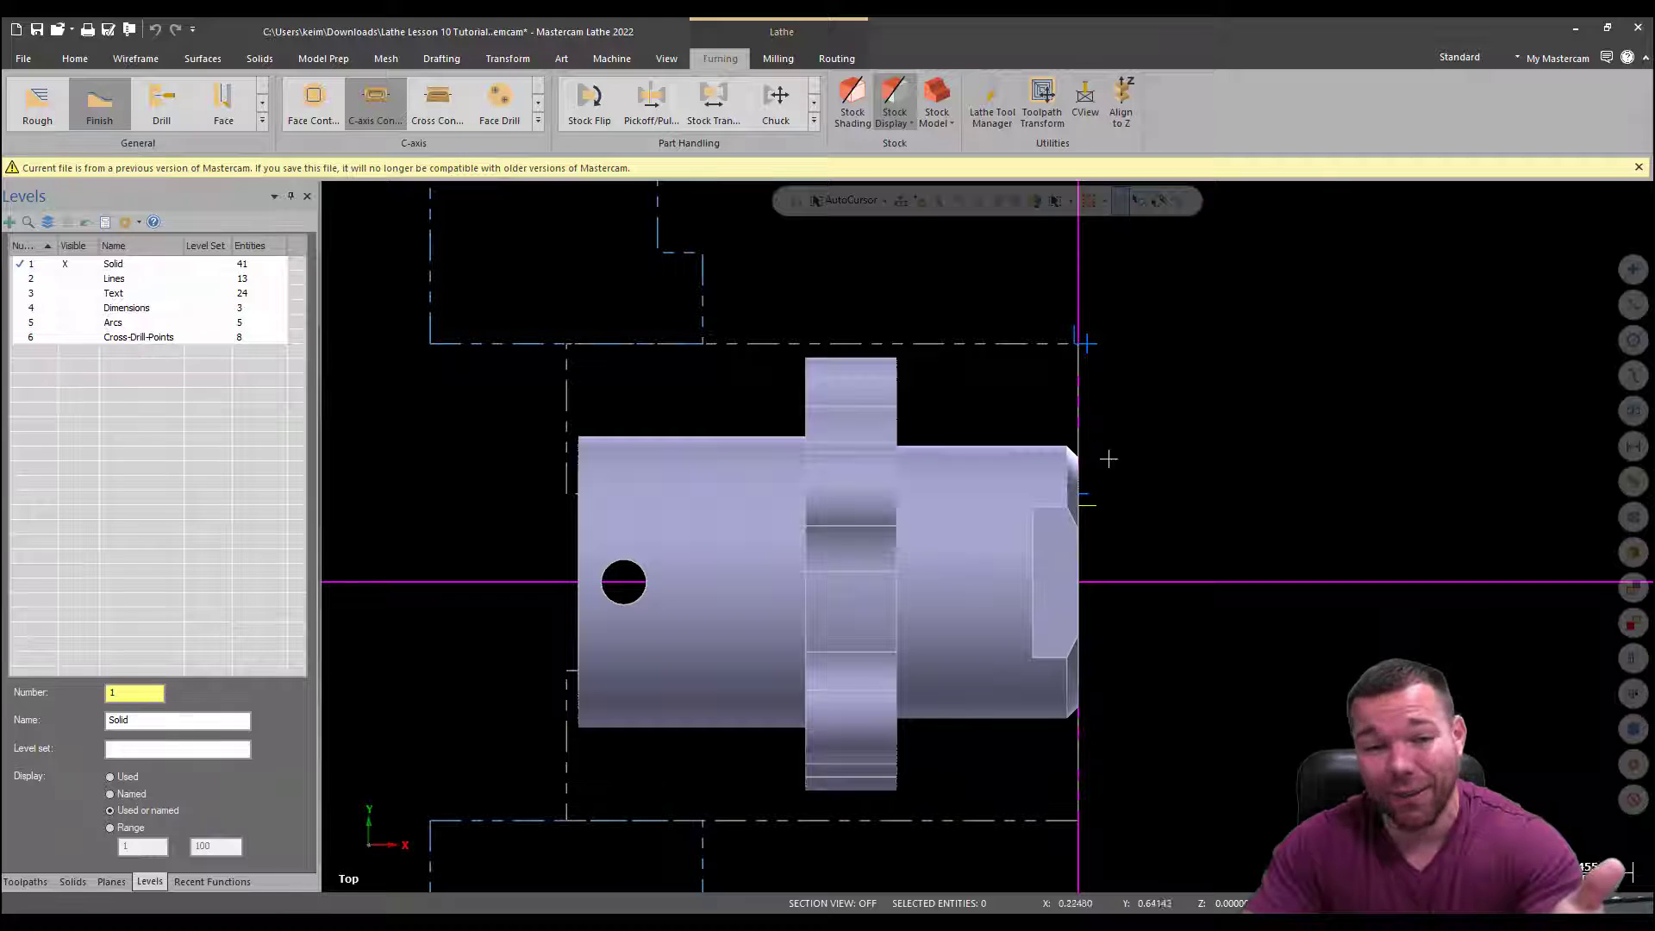
{"action": "left_click", "coordinate": [10, 222]}
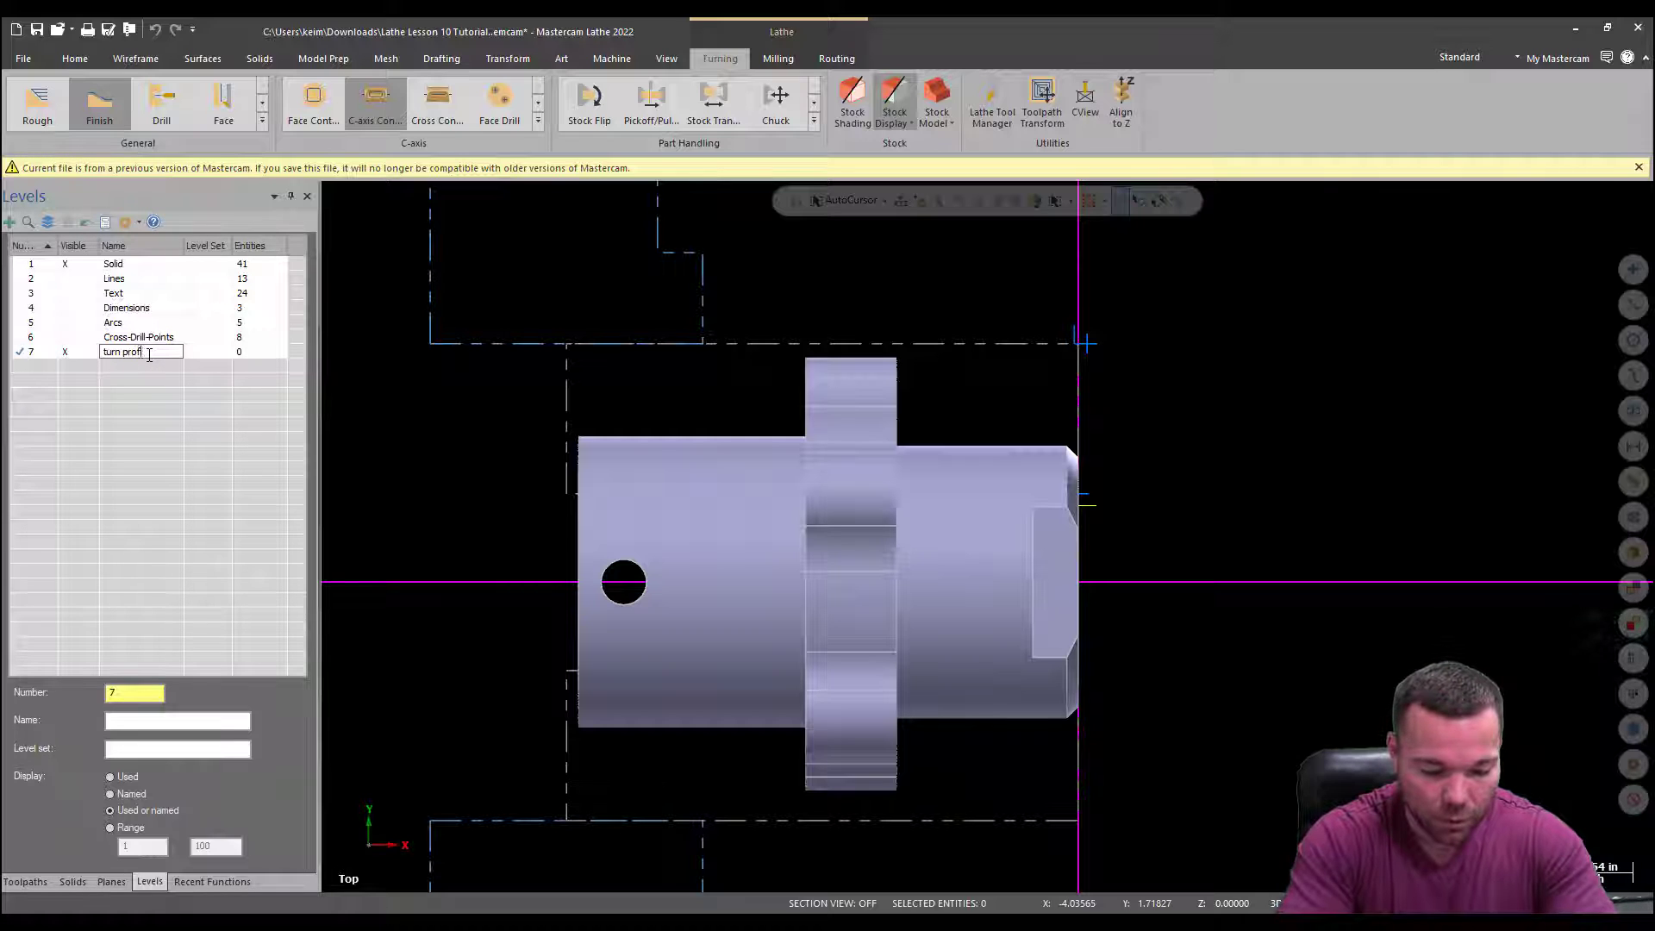
{"action": "key", "text": "Return"}
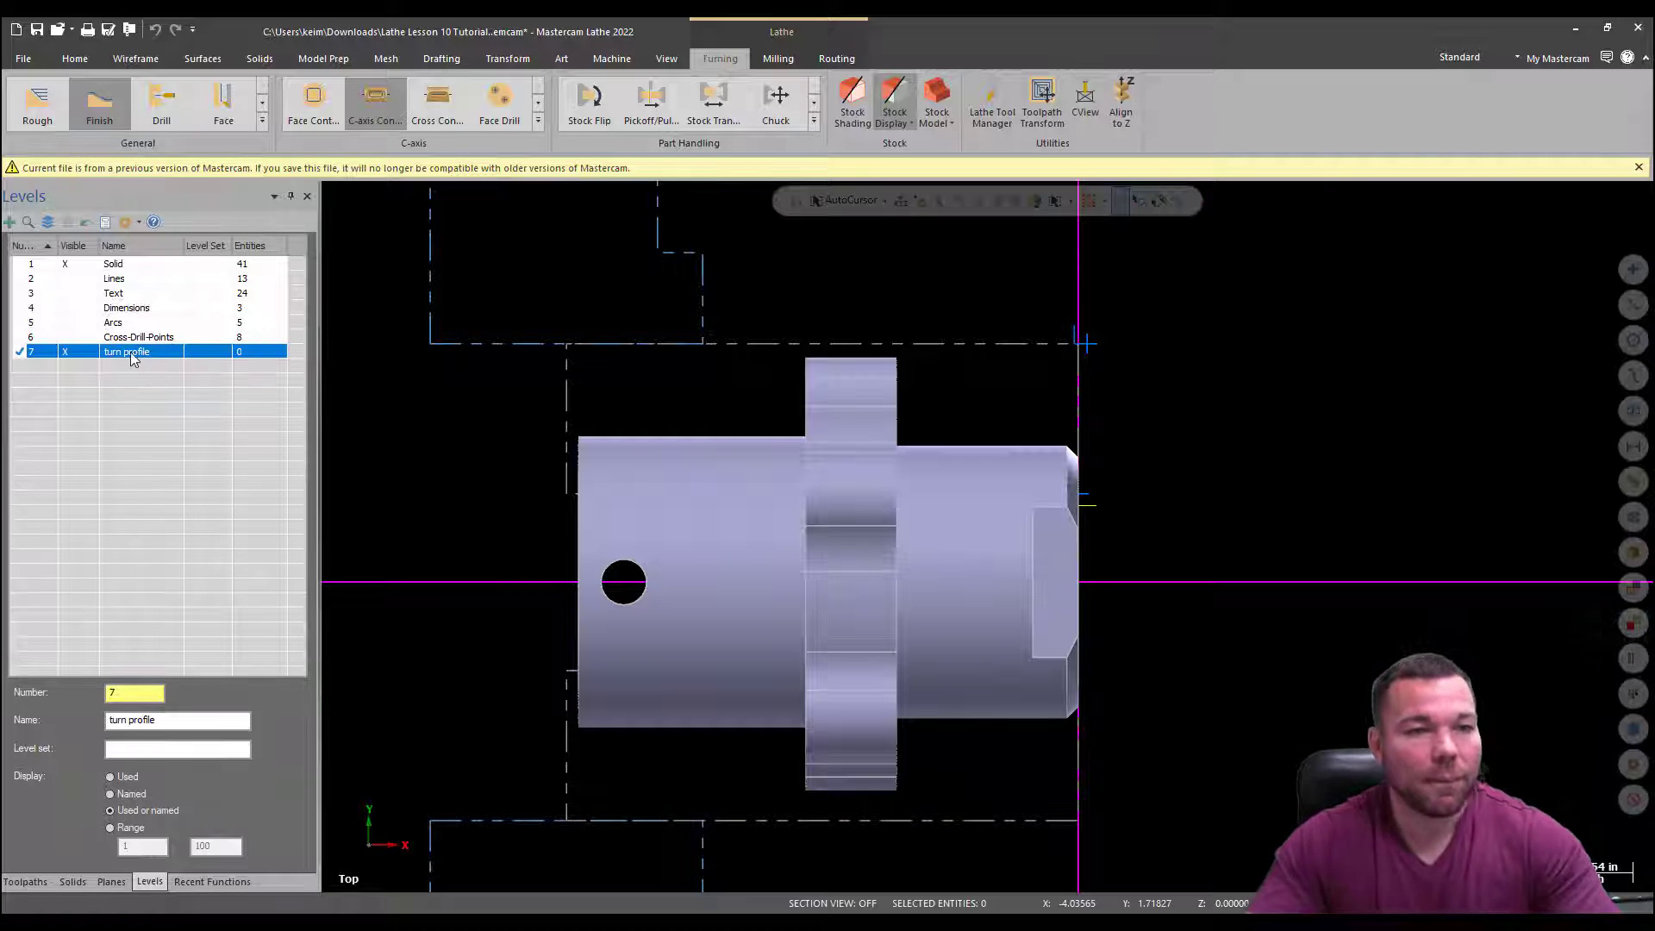
Create an upper turn profile of the flanged solid using the Slice method
{"action": "left_click", "coordinate": [75, 58]}
{"action": "left_click", "coordinate": [136, 57]}
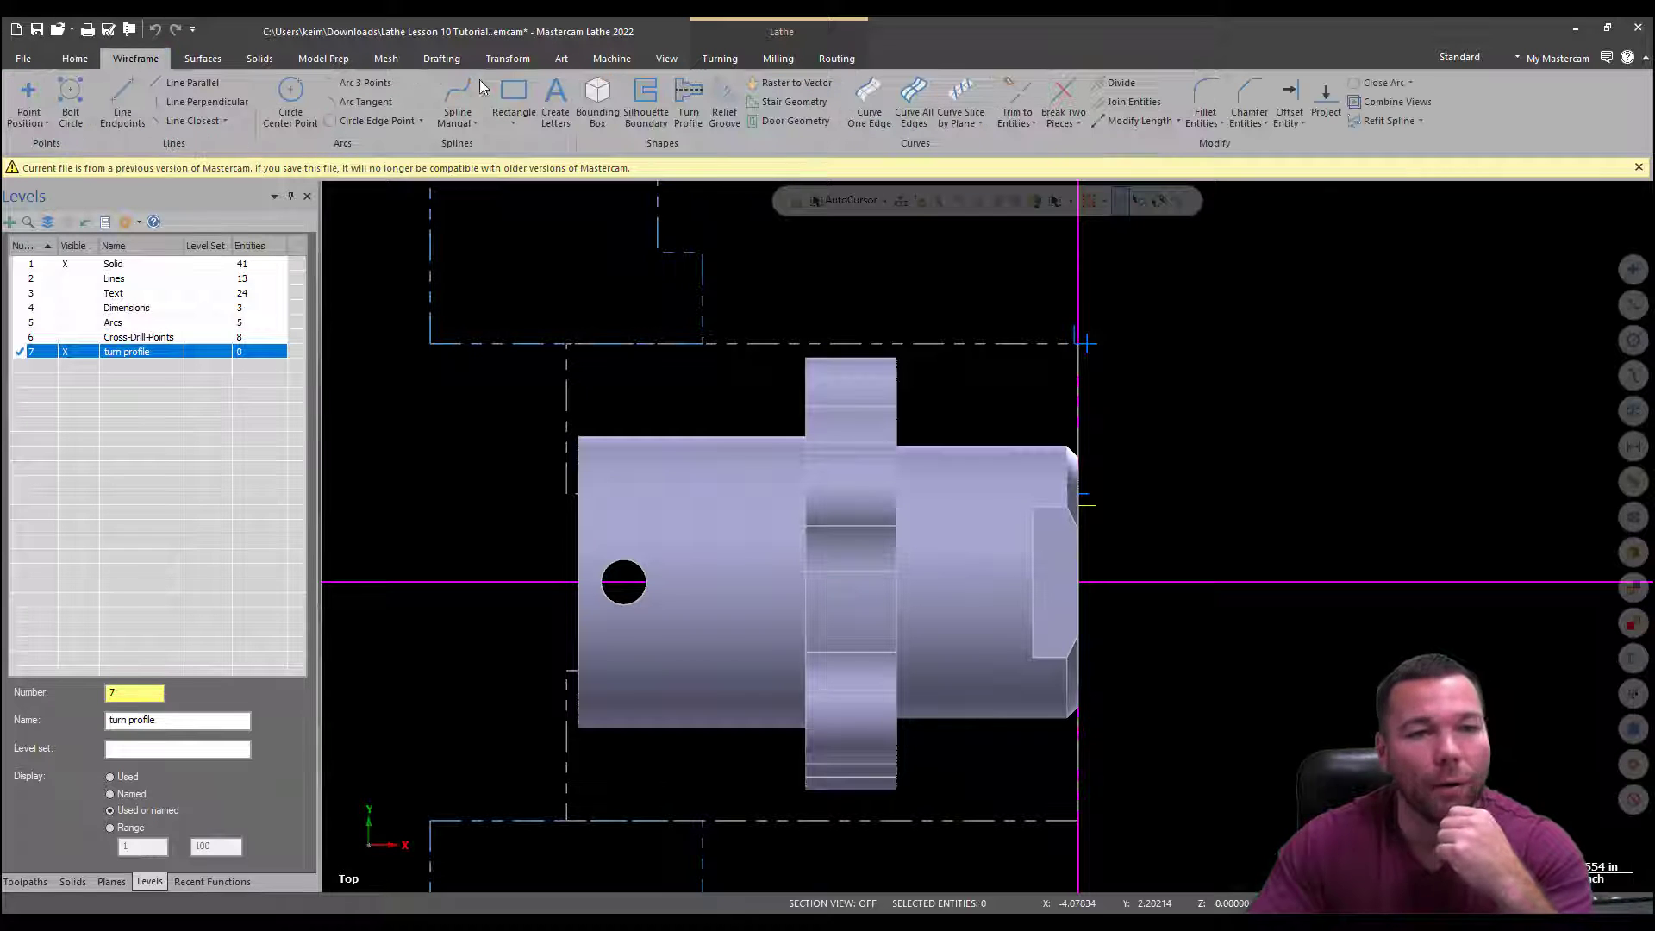
{"action": "left_click", "coordinate": [690, 102]}
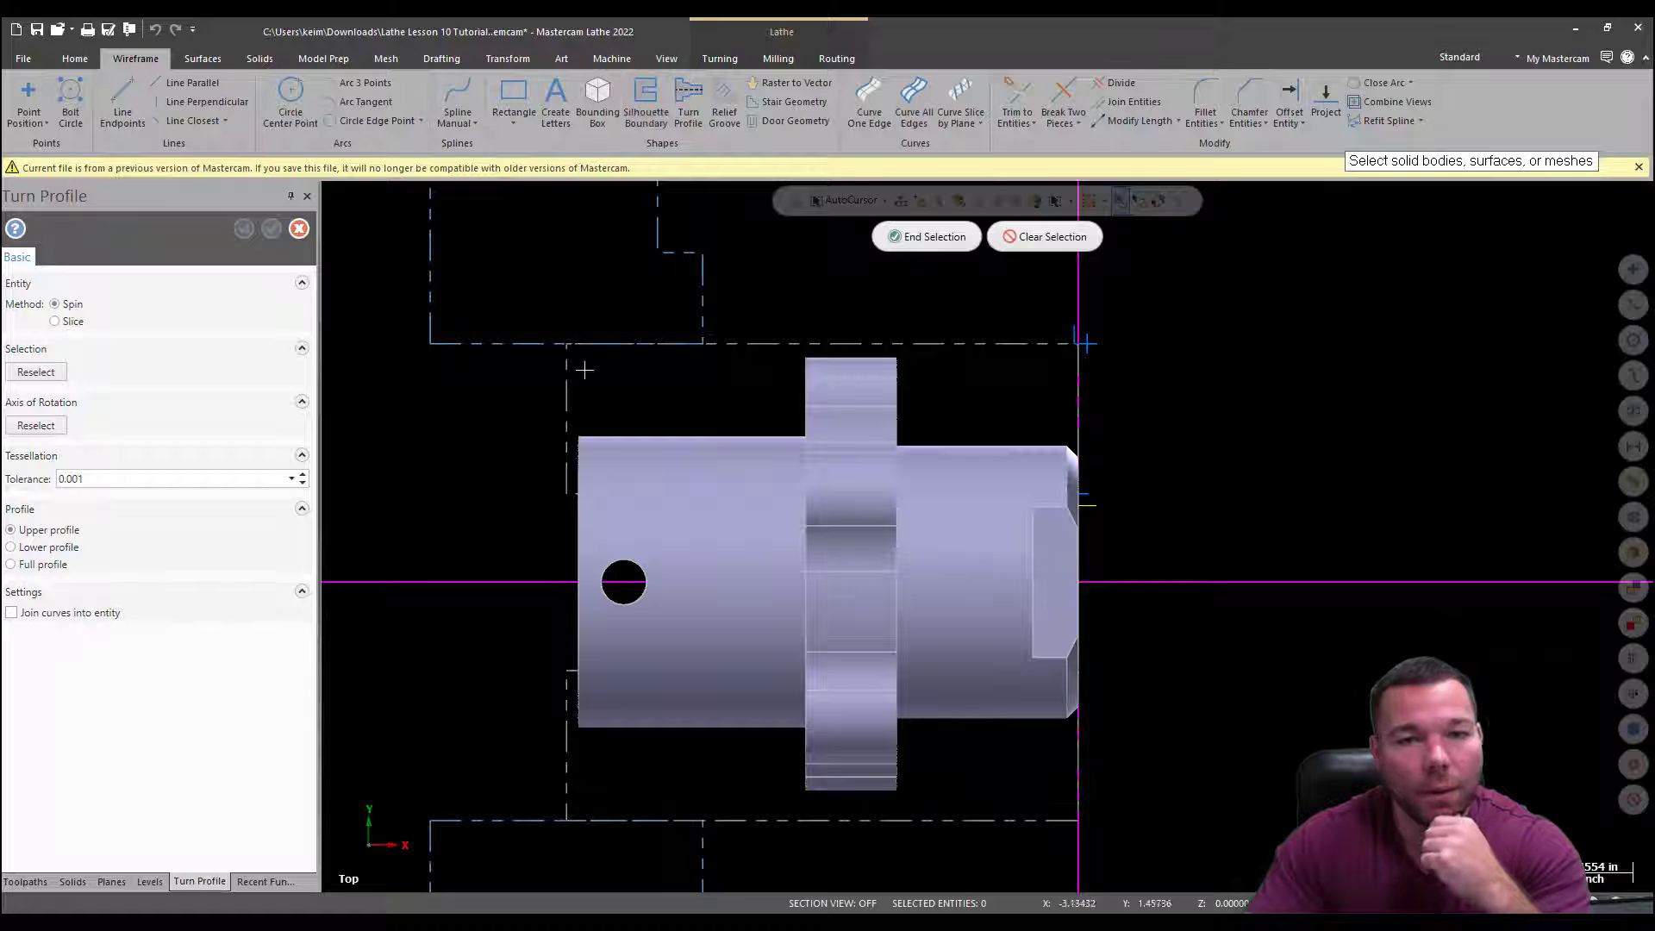
{"action": "left_click", "coordinate": [848, 469]}
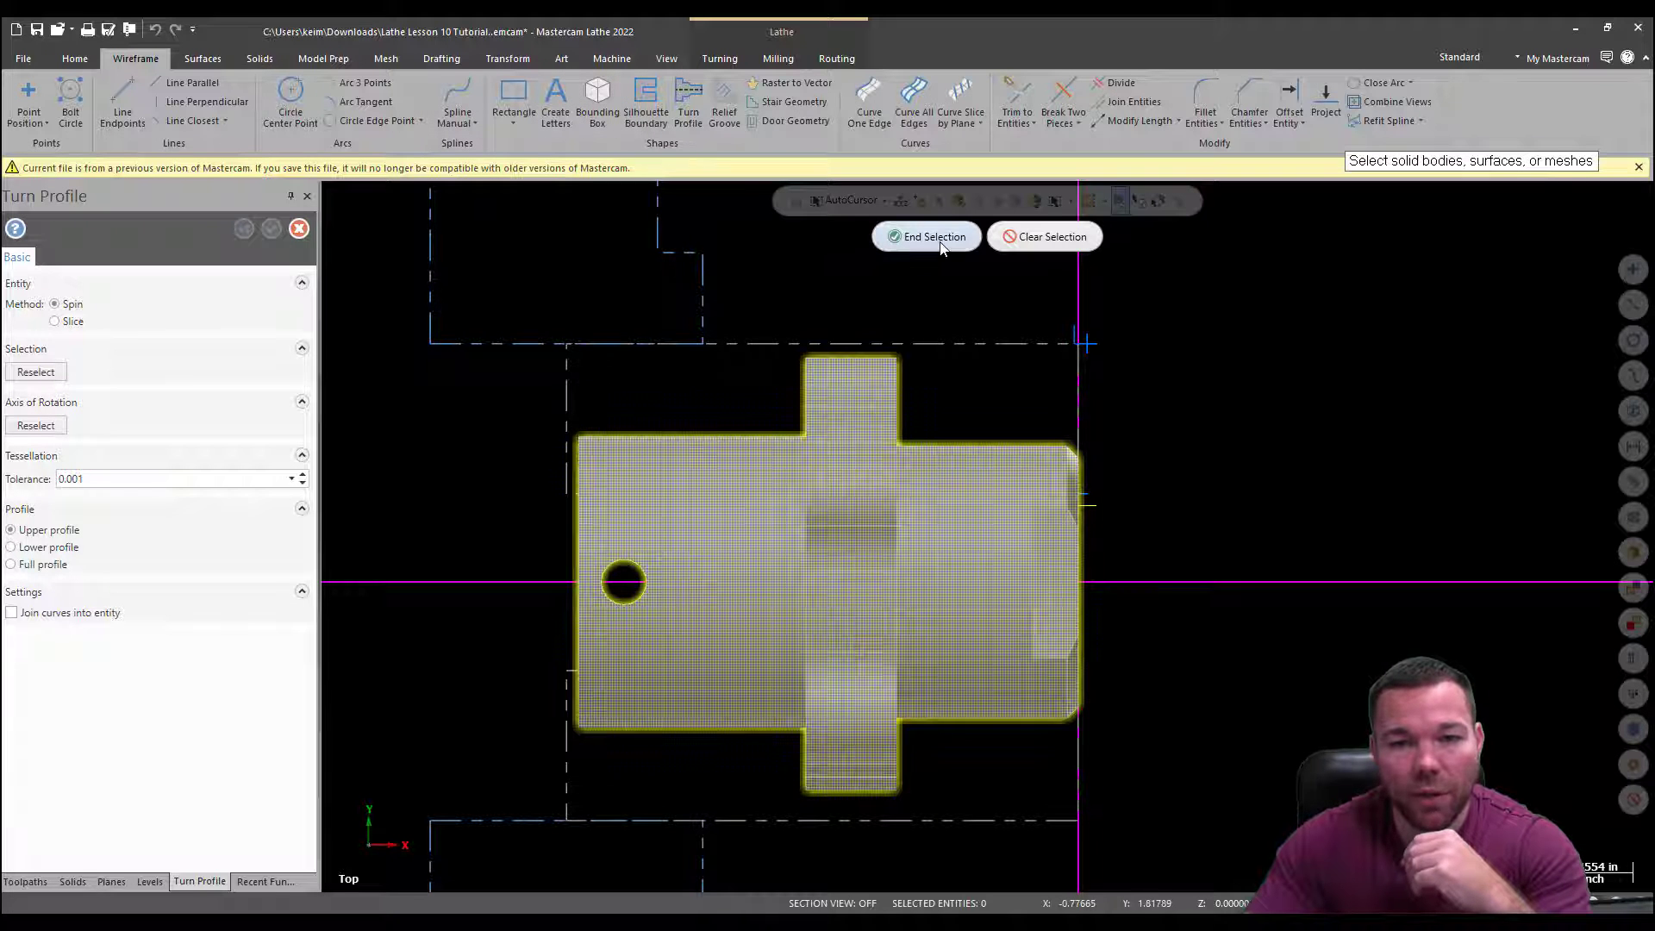
{"action": "left_click", "coordinate": [937, 238]}
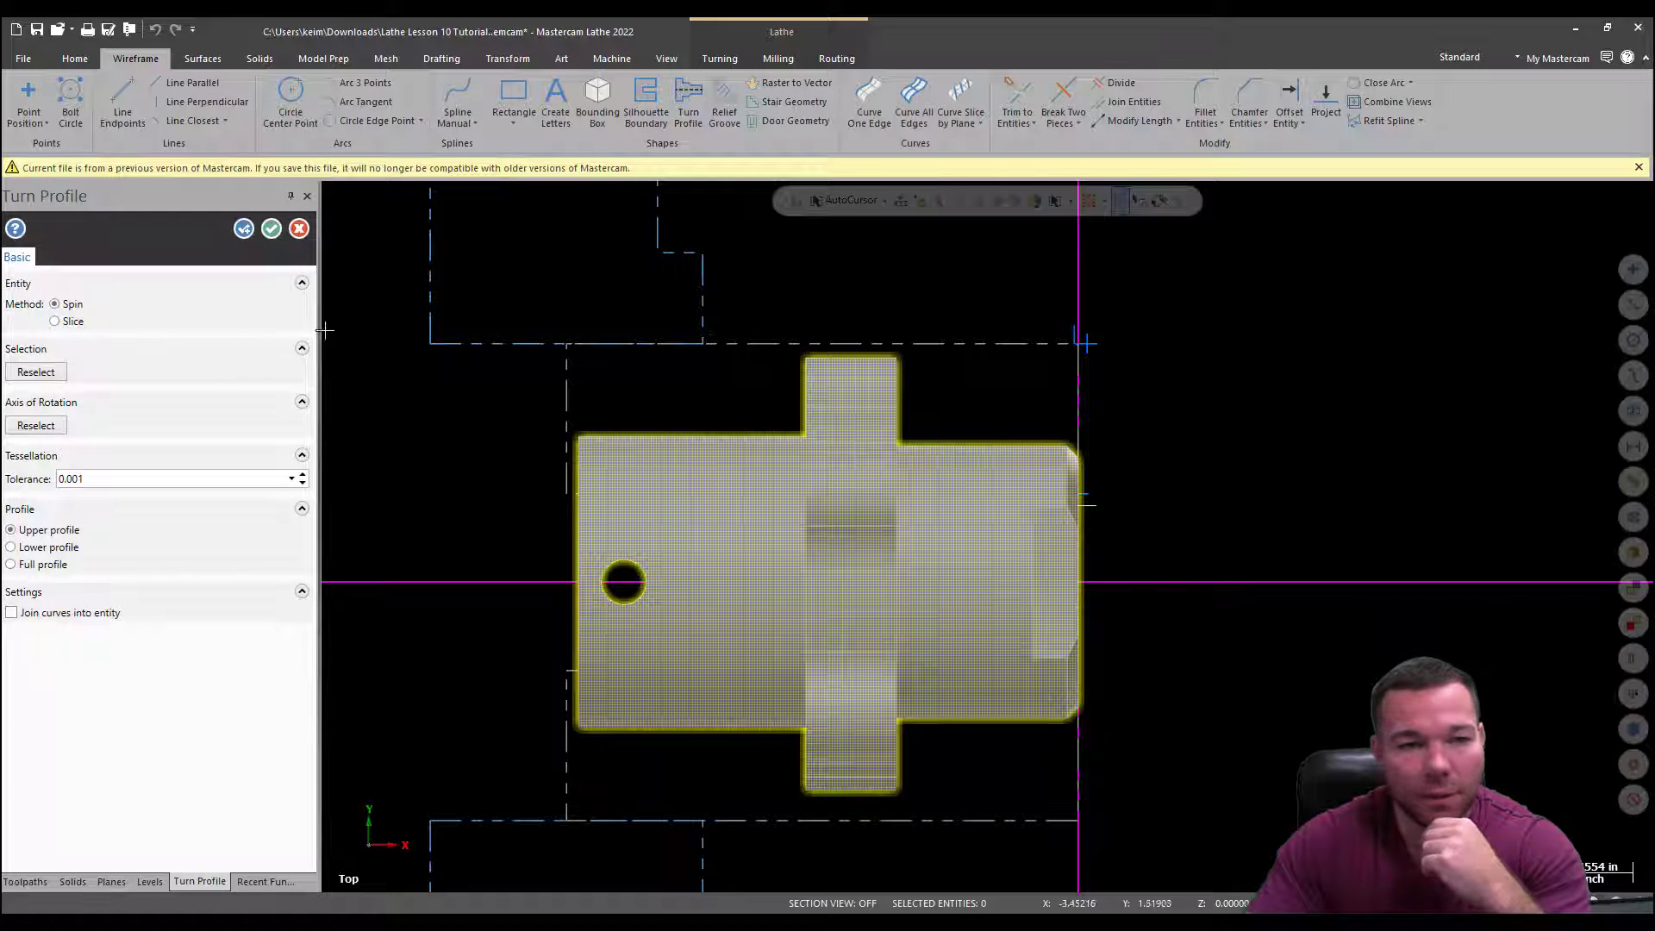
{"action": "left_click", "coordinate": [56, 324]}
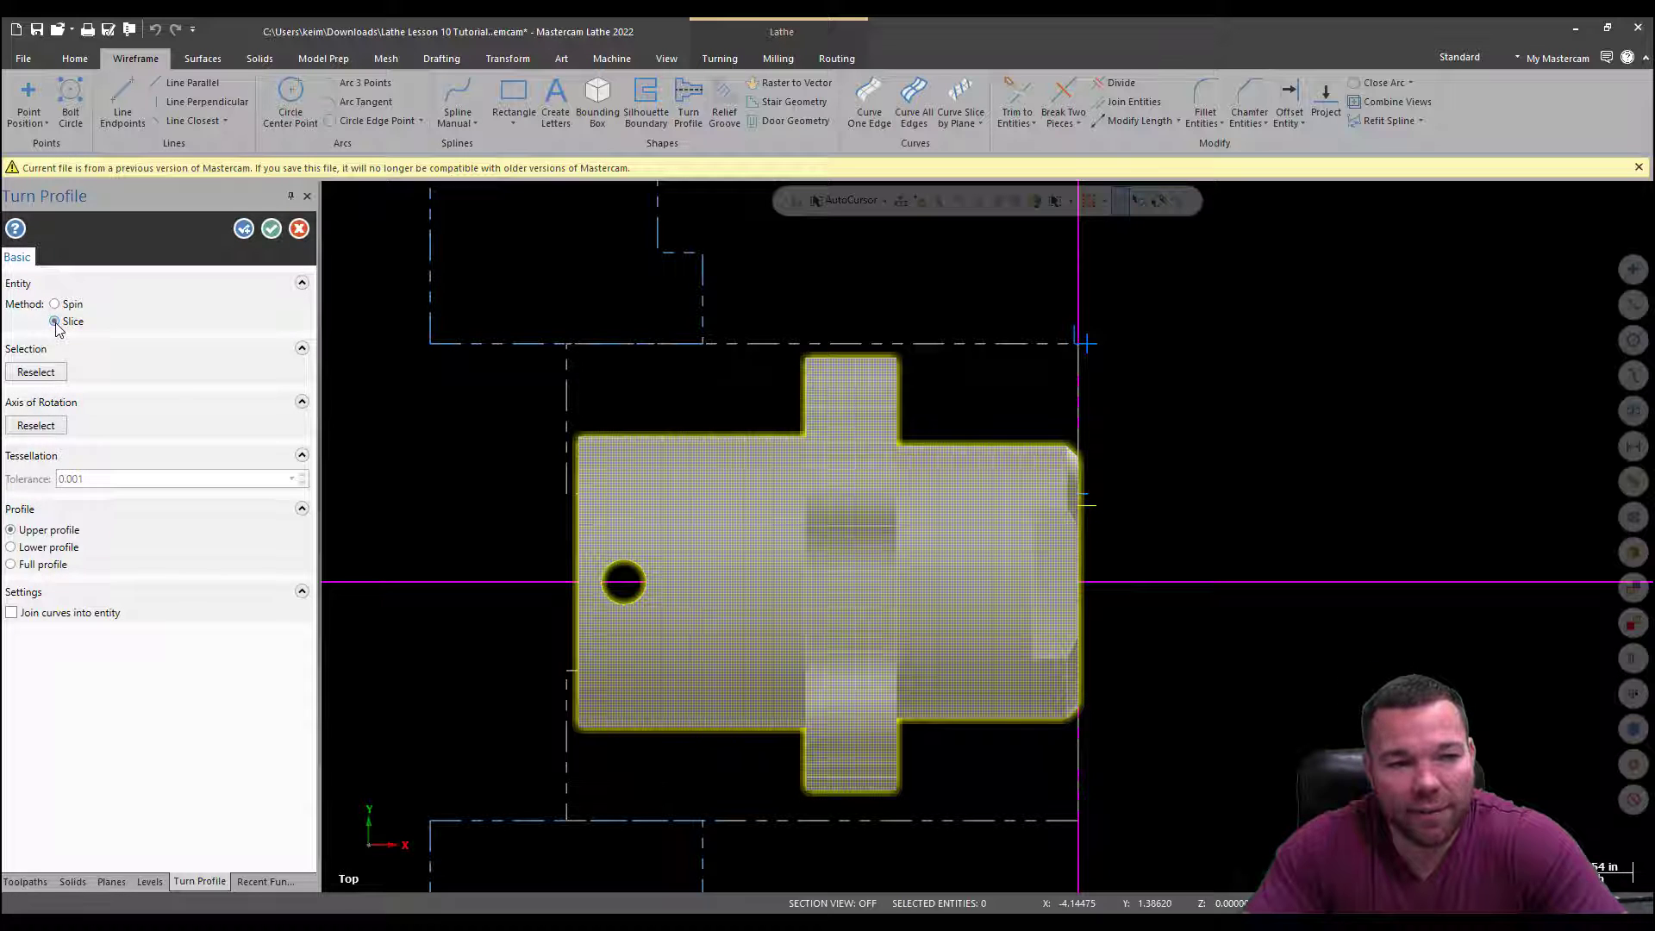
{"action": "middle_click_drag", "start_coordinate": [929, 379], "coordinate": [776, 439]}
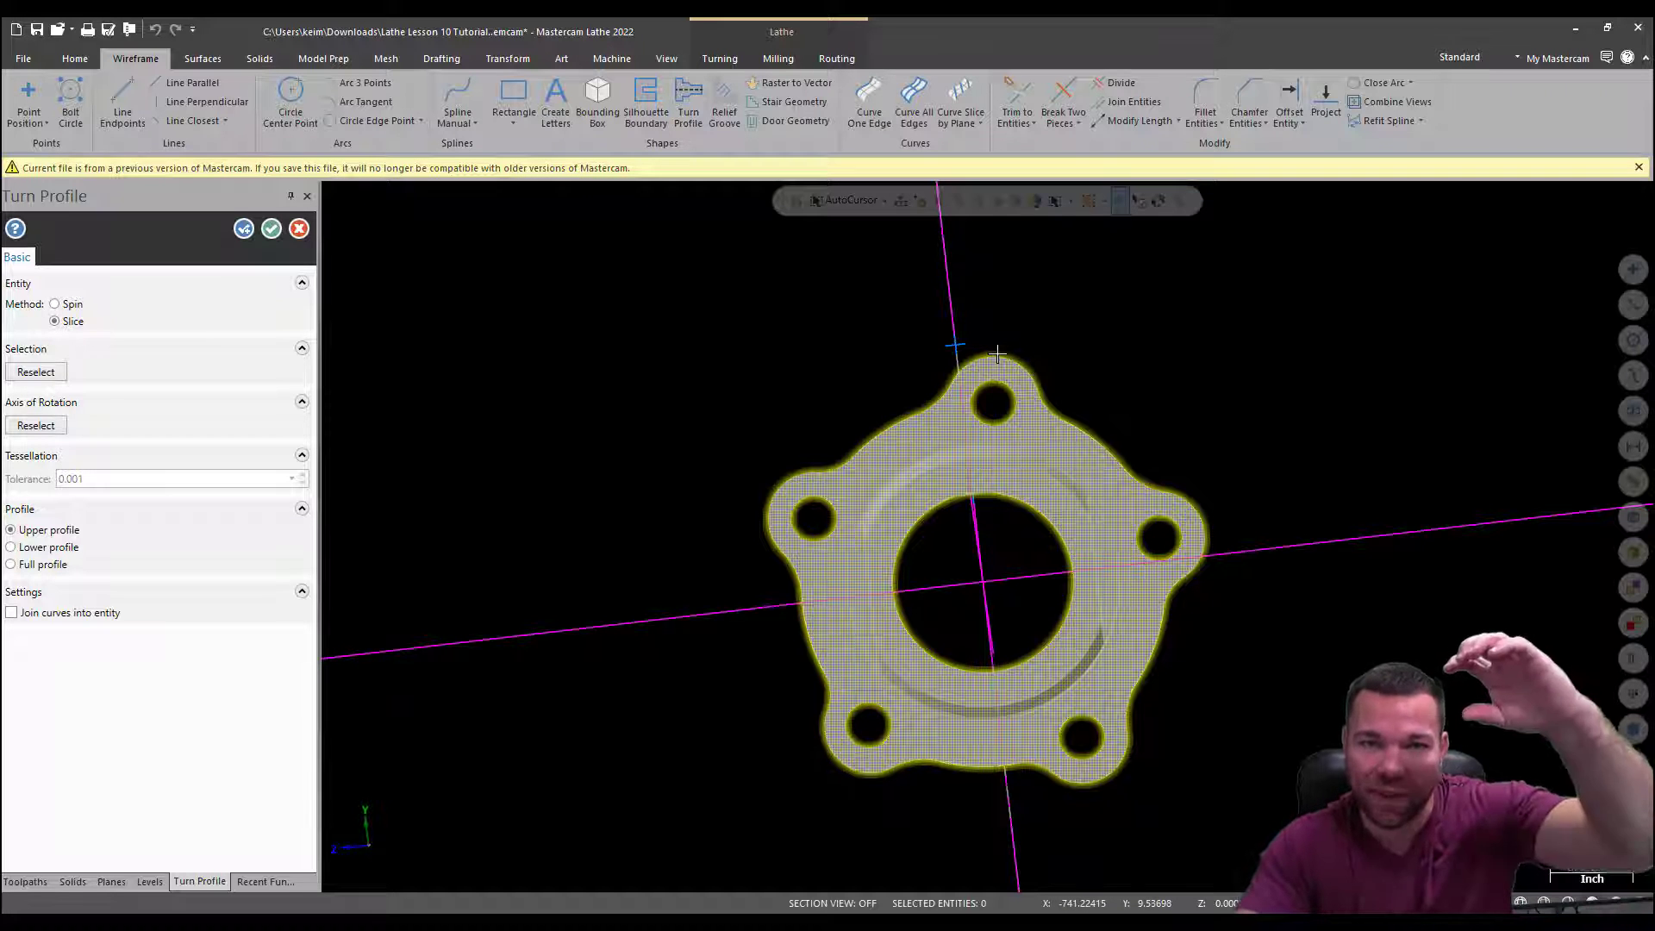
{"action": "middle_click_drag", "start_coordinate": [528, 399], "coordinate": [899, 408]}
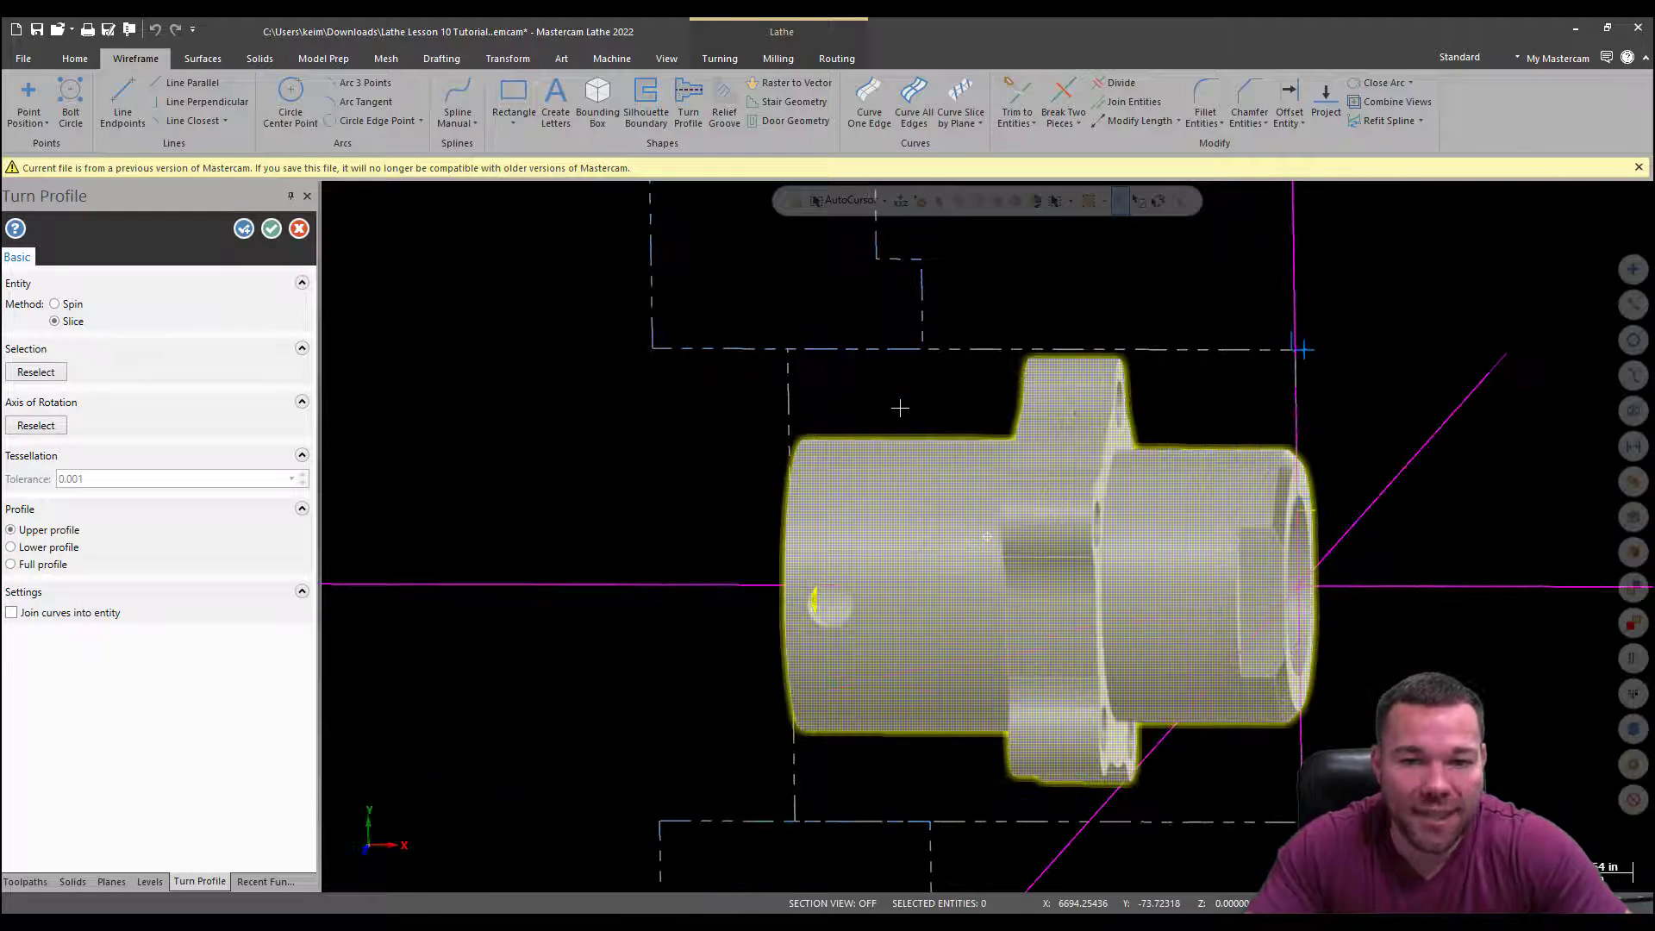
{"action": "left_click", "coordinate": [270, 230]}
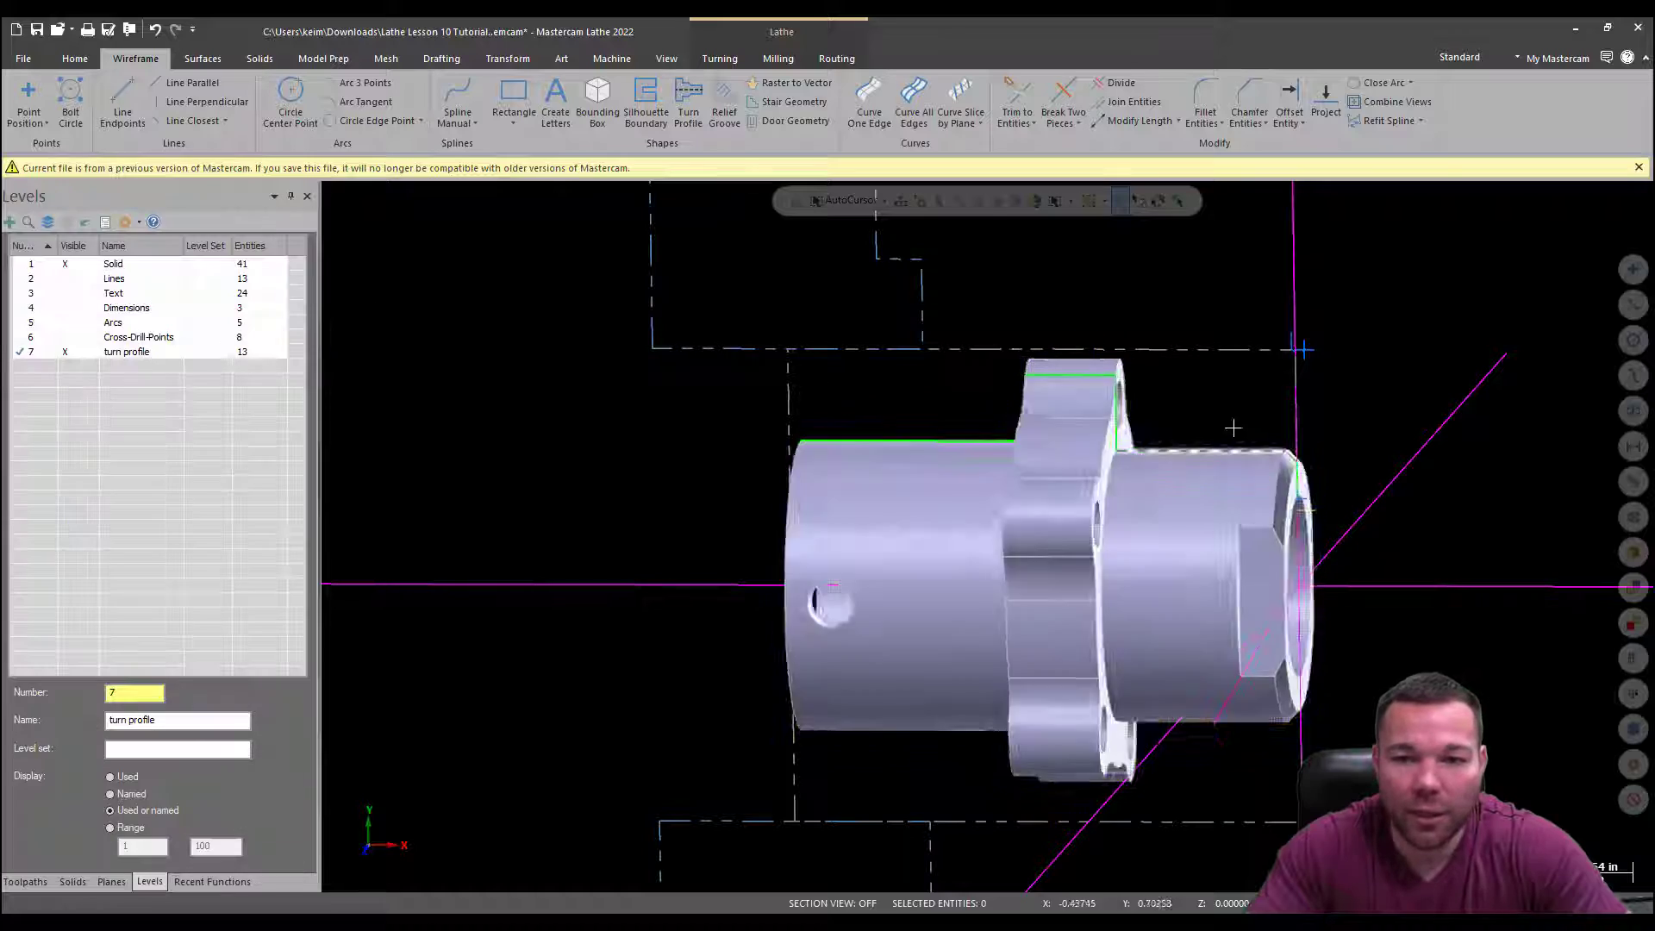
Examine the sliced turn profile against the lobed flange from several angles and undo it
{"action": "middle_click_drag", "start_coordinate": [380, 313], "coordinate": [1244, 512]}
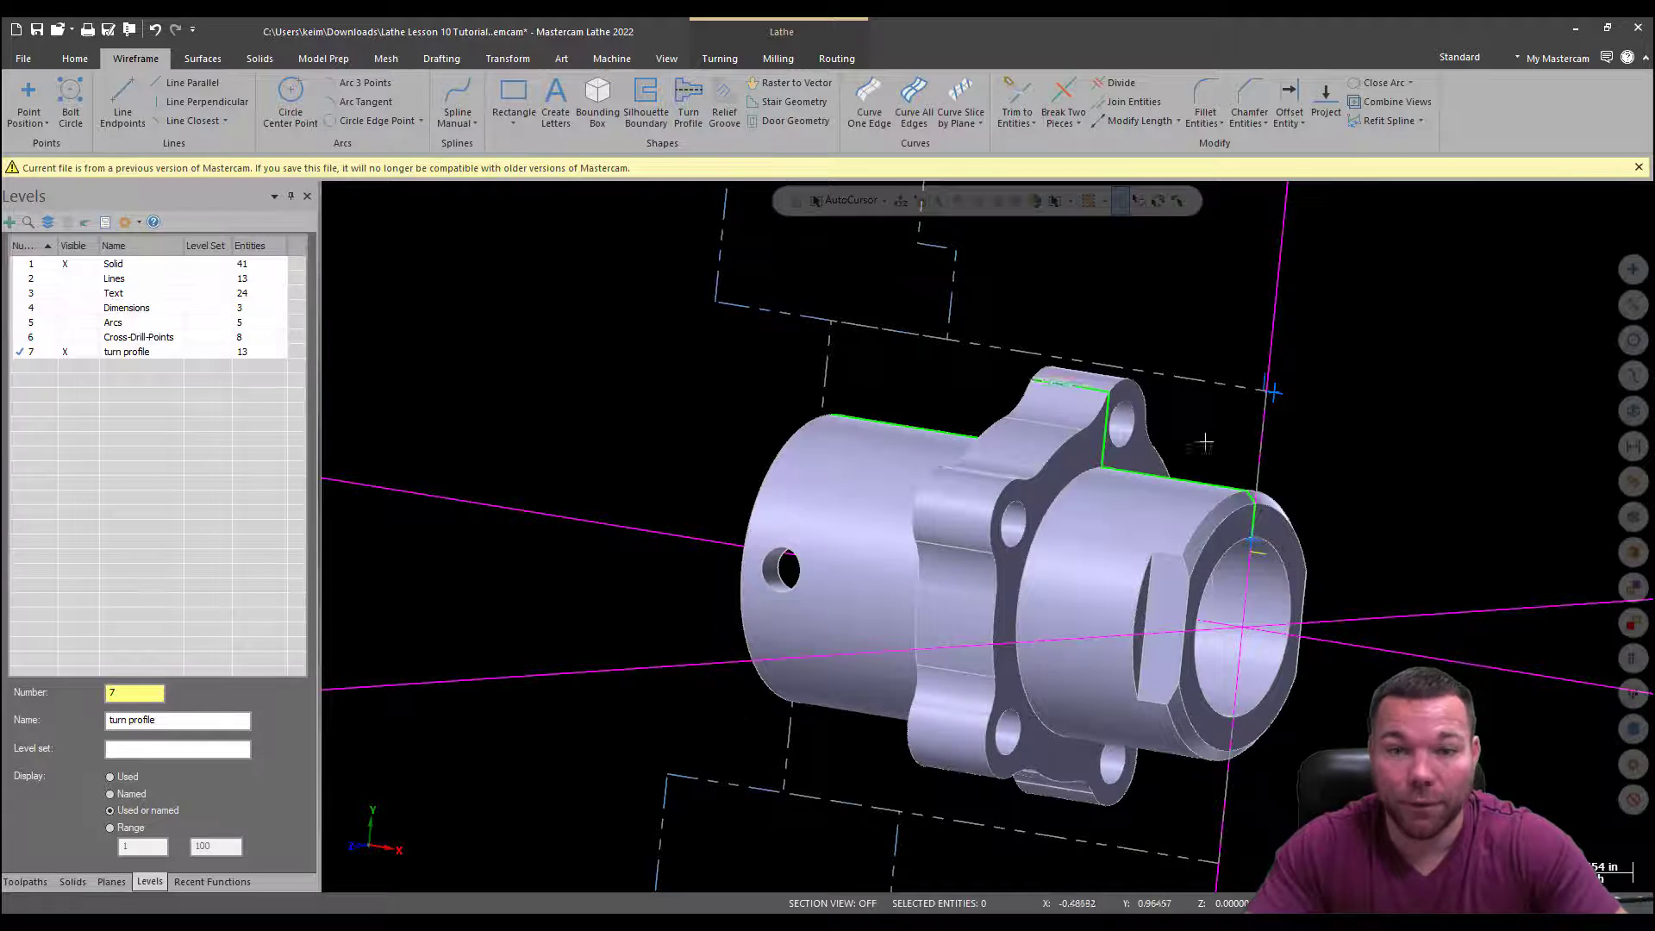
{"action": "middle_click_drag", "start_coordinate": [1056, 385], "coordinate": [1007, 377]}
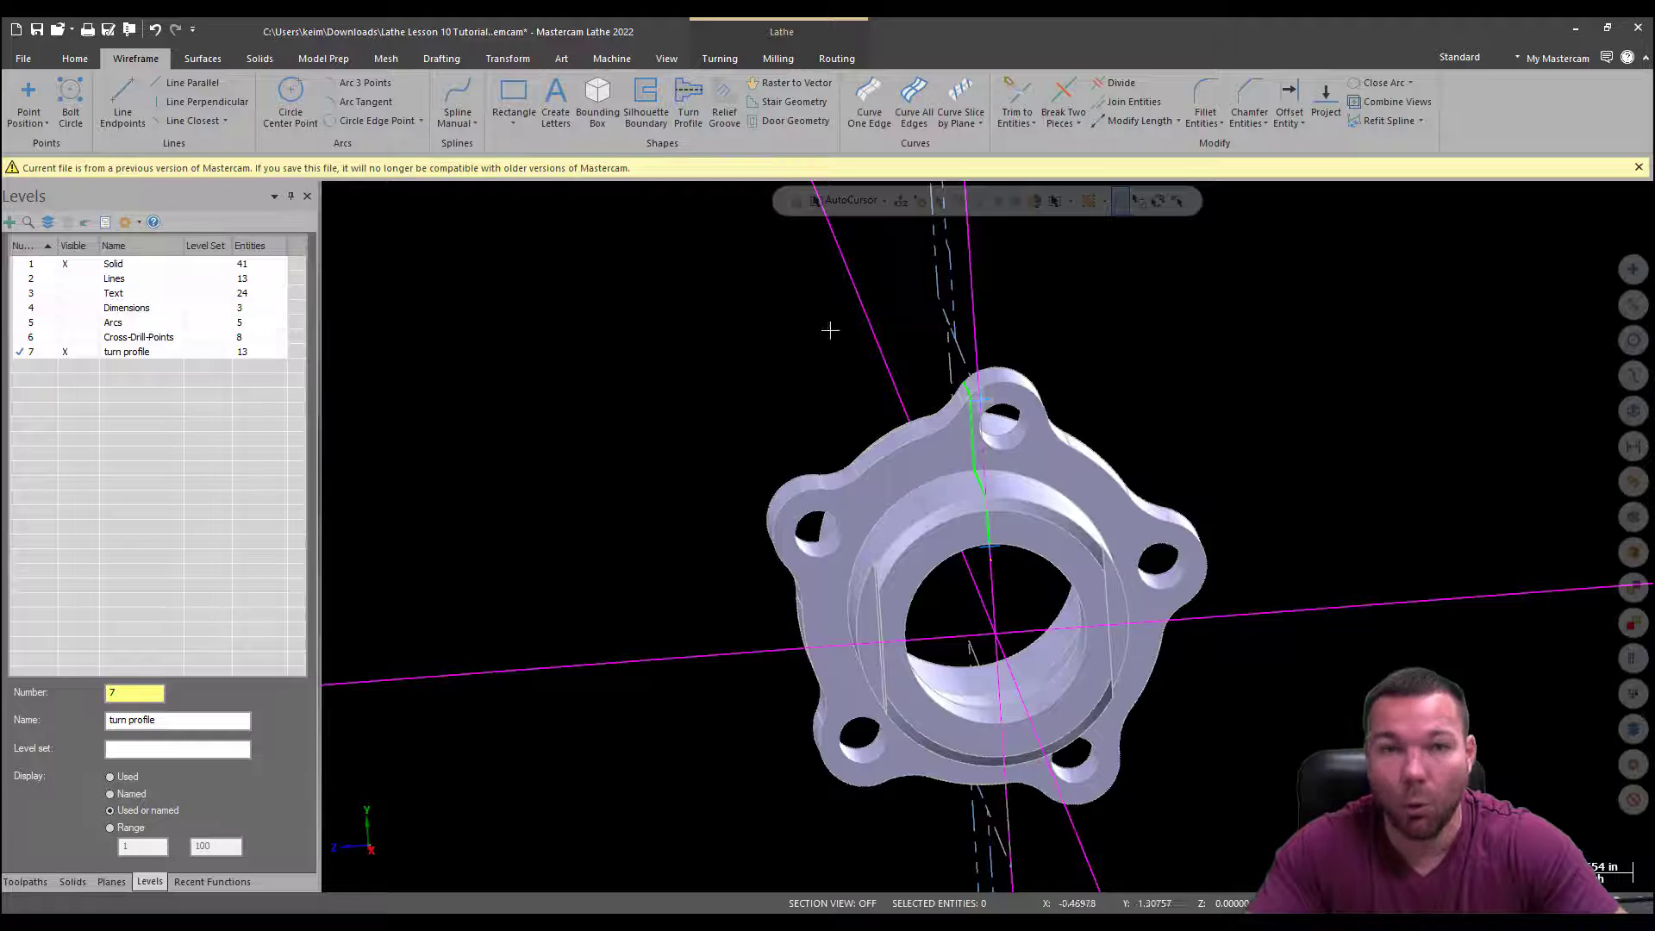
{"action": "middle_click_drag", "start_coordinate": [982, 398], "coordinate": [1017, 328]}
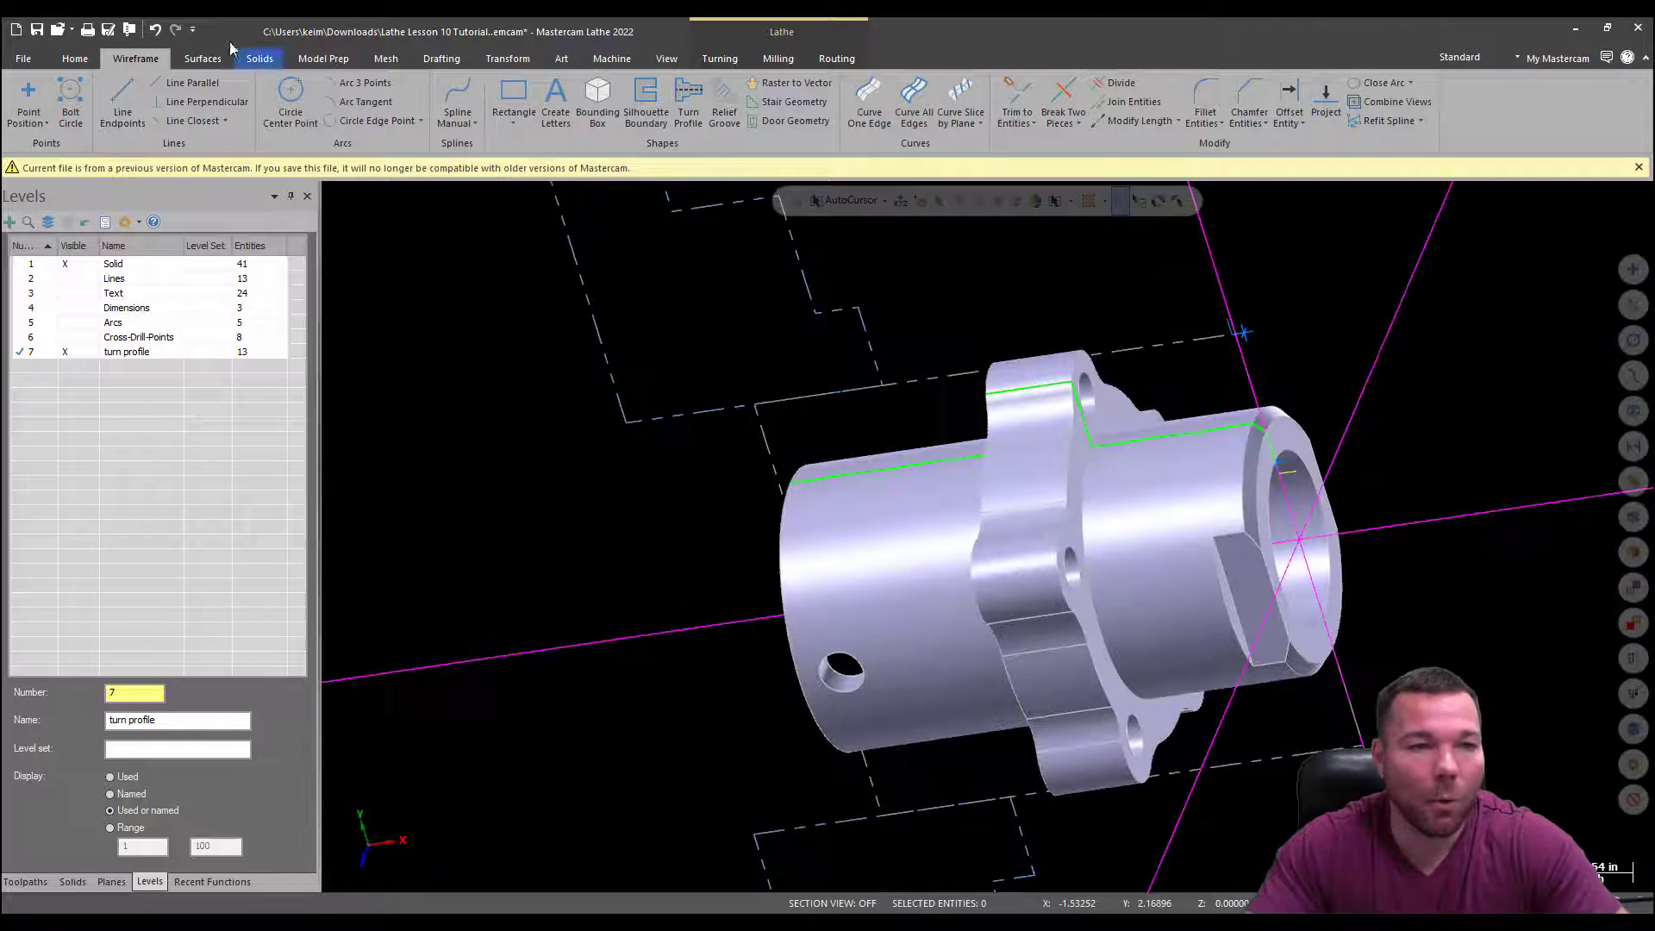
{"action": "left_click", "coordinate": [155, 30]}
Create an upper turn profile of the flanged solid using the Spin method with a 0.001 tolerance
{"action": "mouse_move", "coordinate": [879, 459]}
{"action": "middle_mouse_down"}
{"action": "mouse_move", "coordinate": [986, 536]}
{"action": "mouse_move", "coordinate": [897, 465]}
{"action": "middle_mouse_up"}
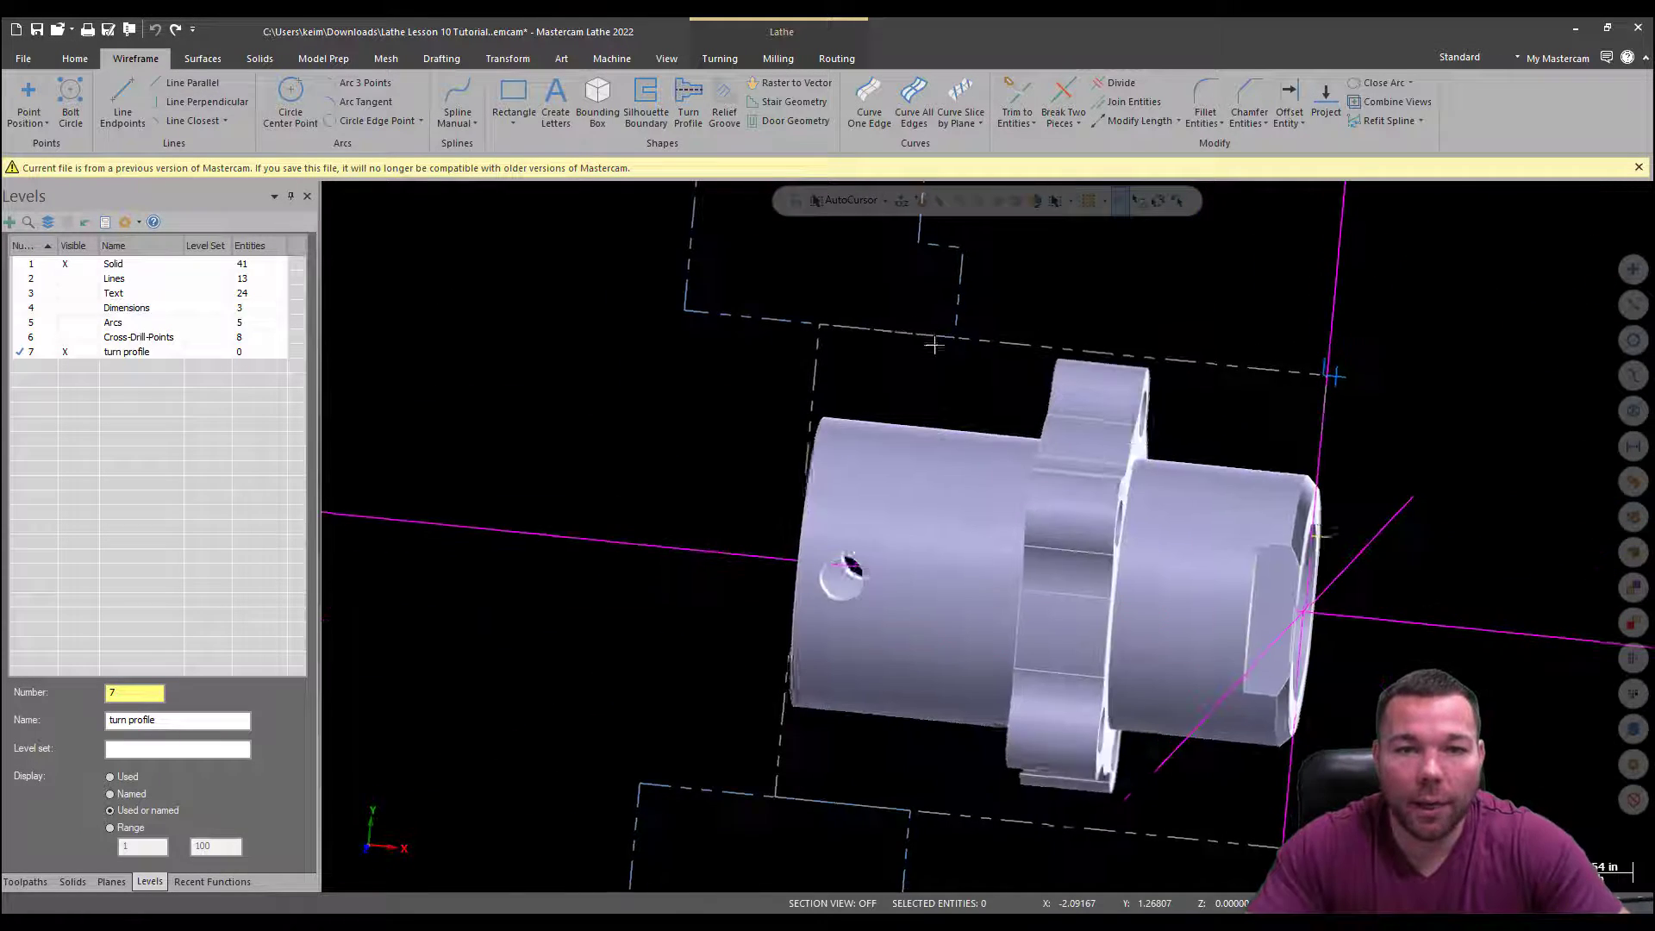
{"action": "left_click", "coordinate": [688, 105]}
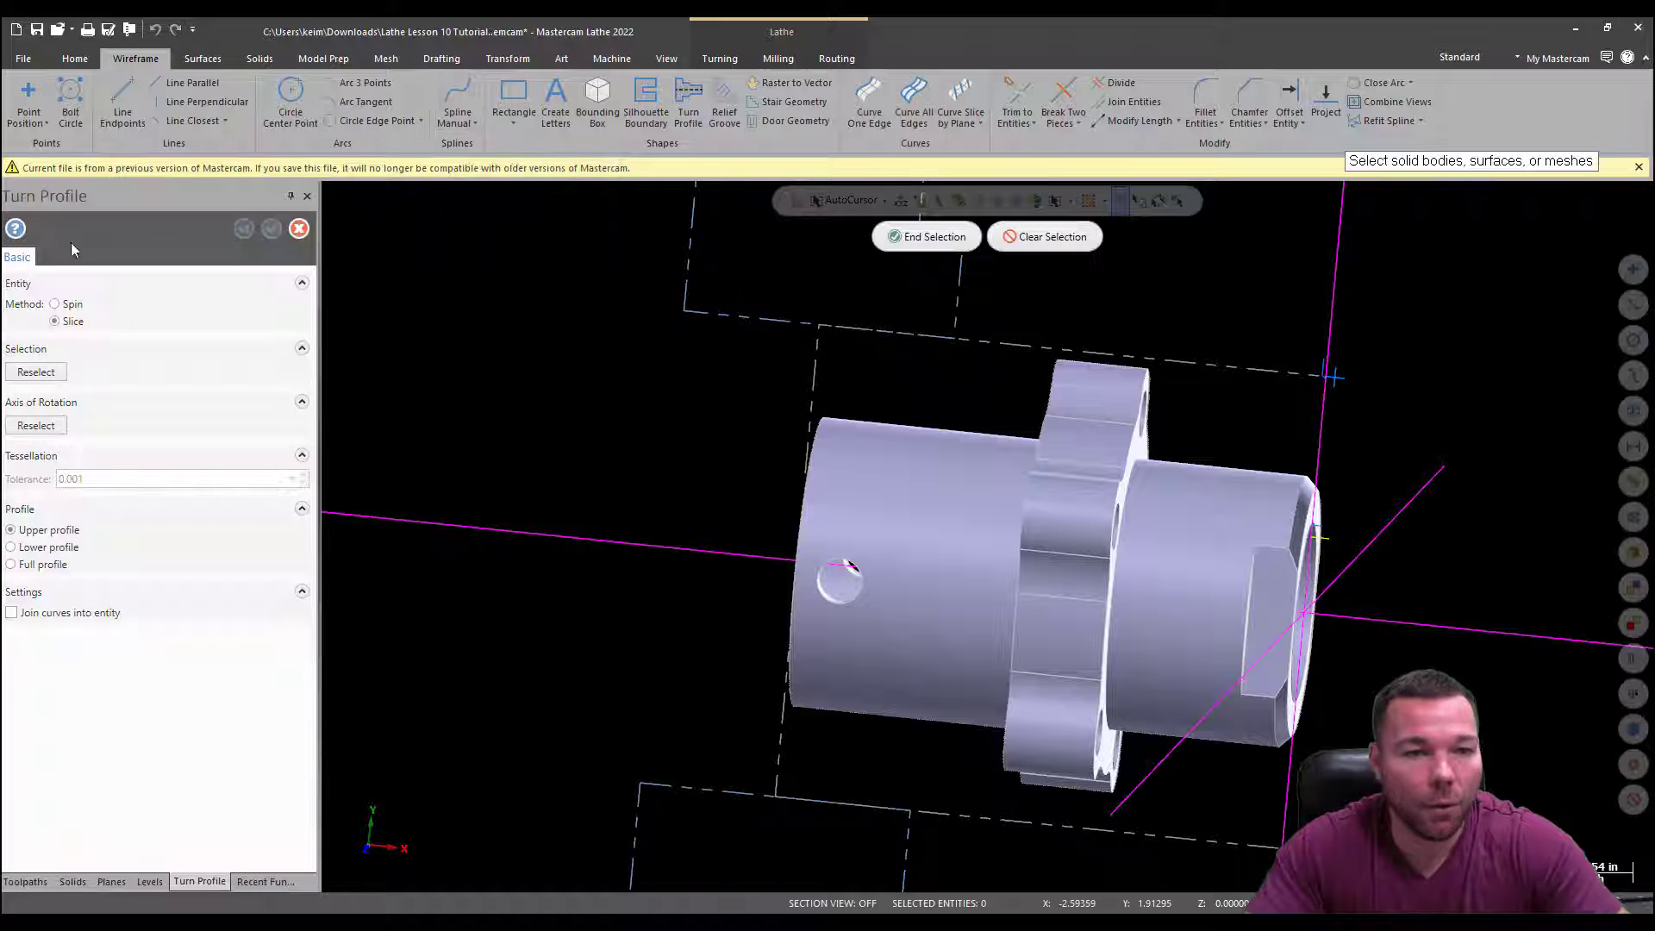
{"action": "left_click", "coordinate": [989, 576]}
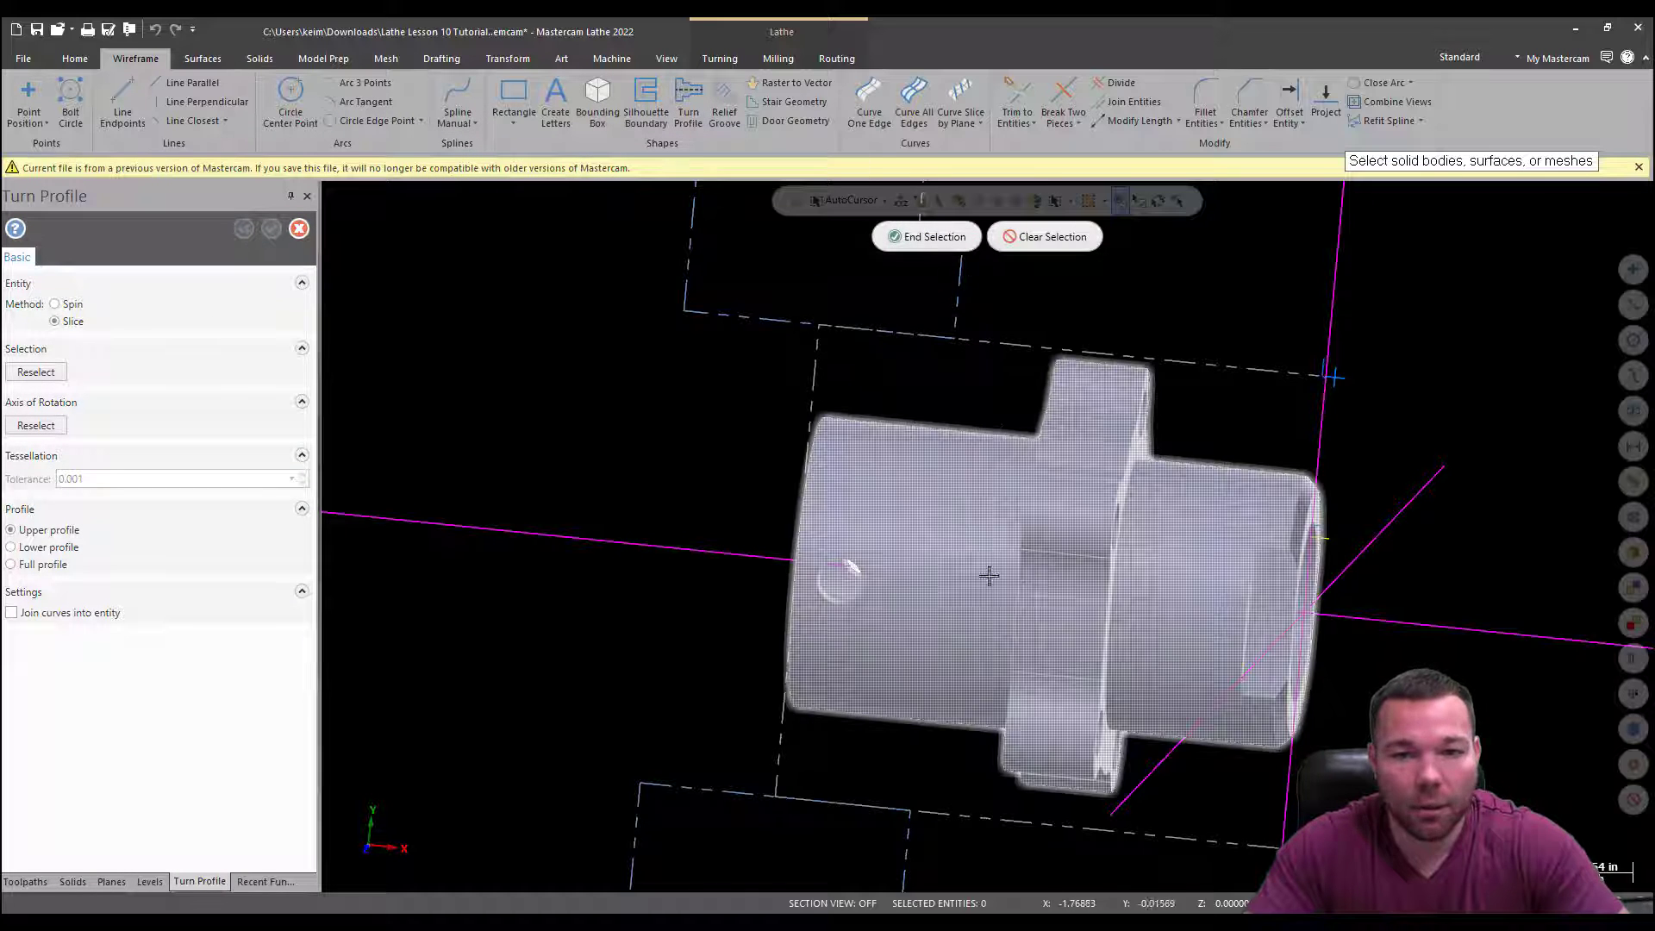
{"action": "left_click", "coordinate": [927, 236]}
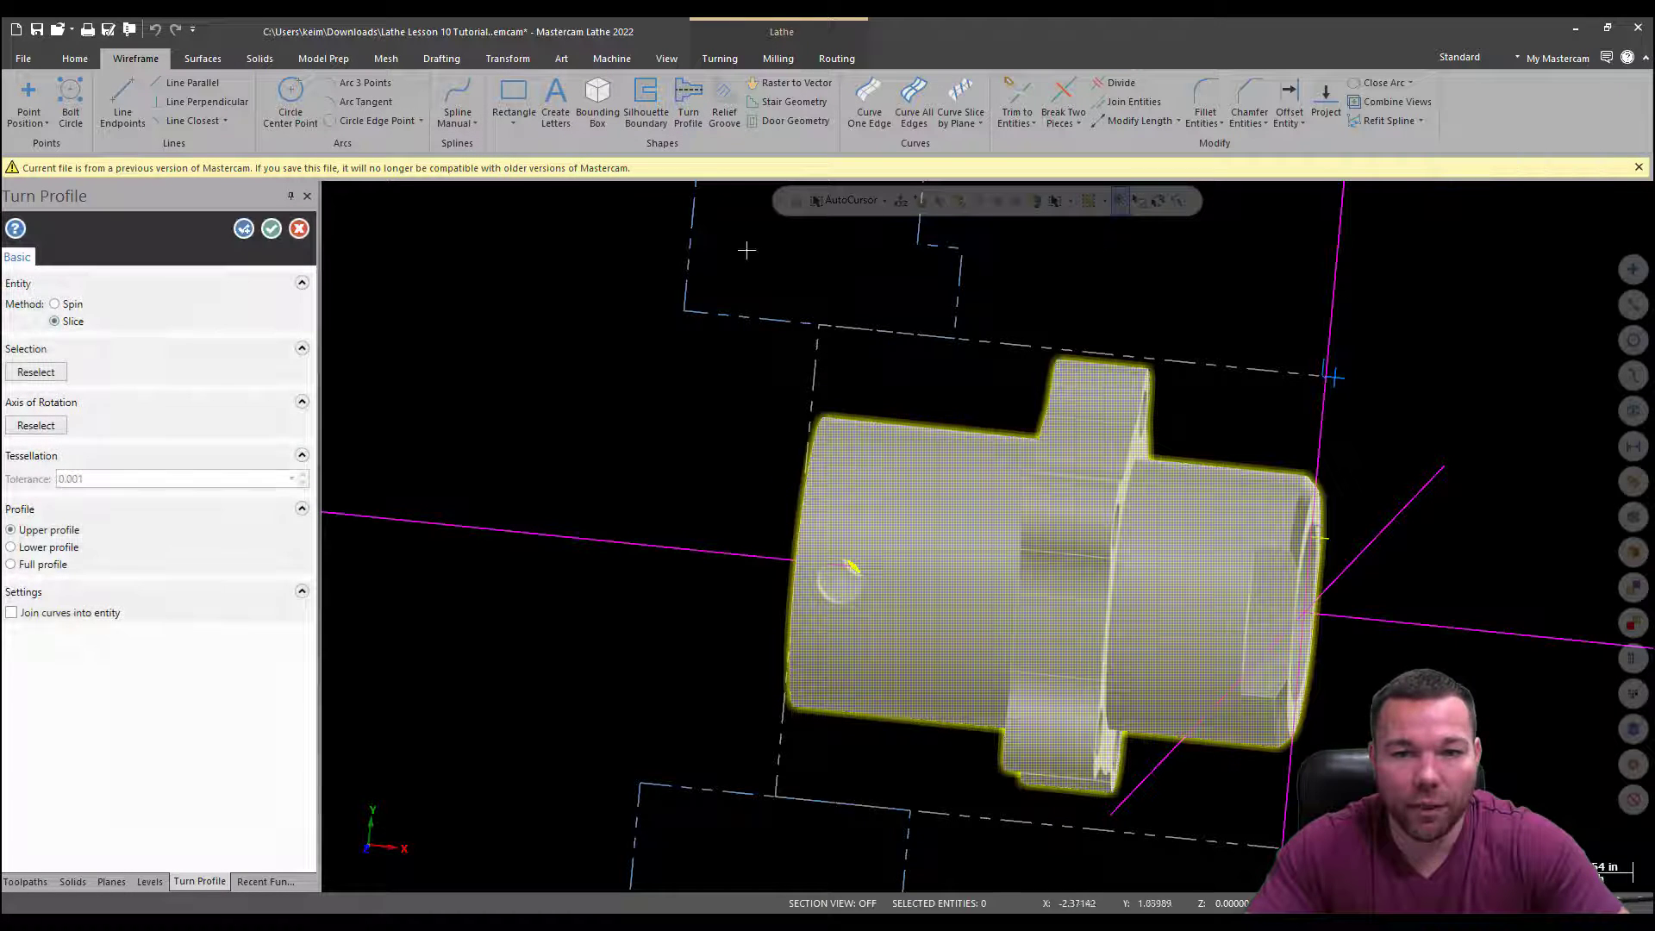
{"action": "left_click", "coordinate": [57, 305]}
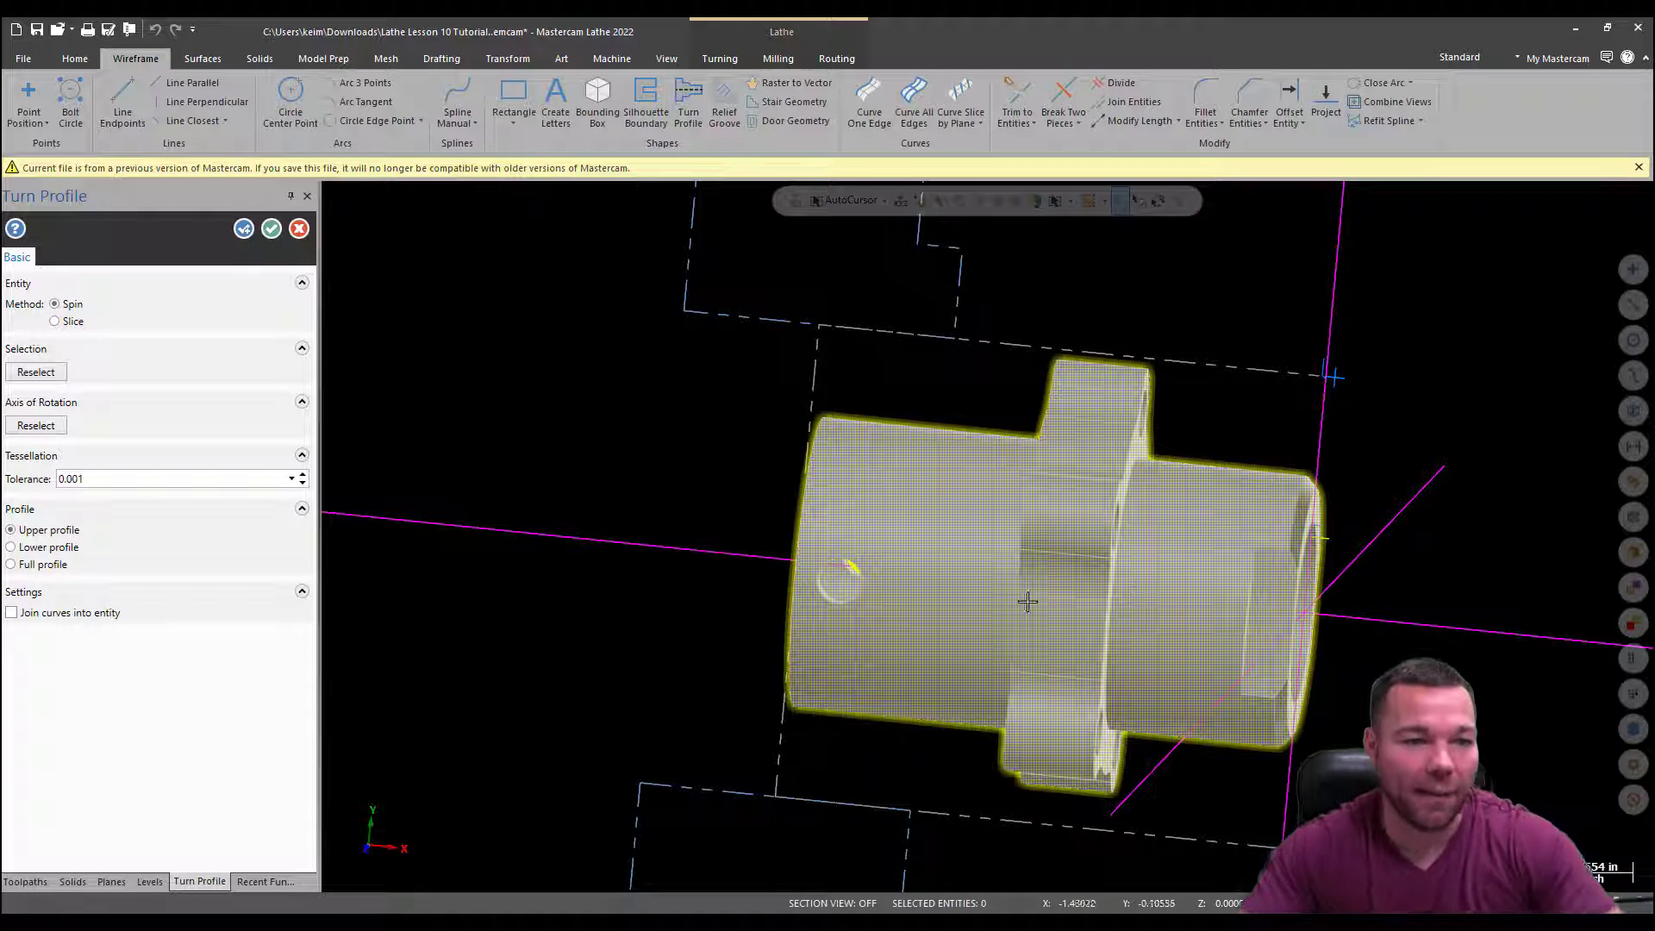
{"action": "left_click", "coordinate": [268, 230]}
Set the Top view and examine the spun profile around the flange's outer edge
{"action": "right_click", "coordinate": [1257, 435]}
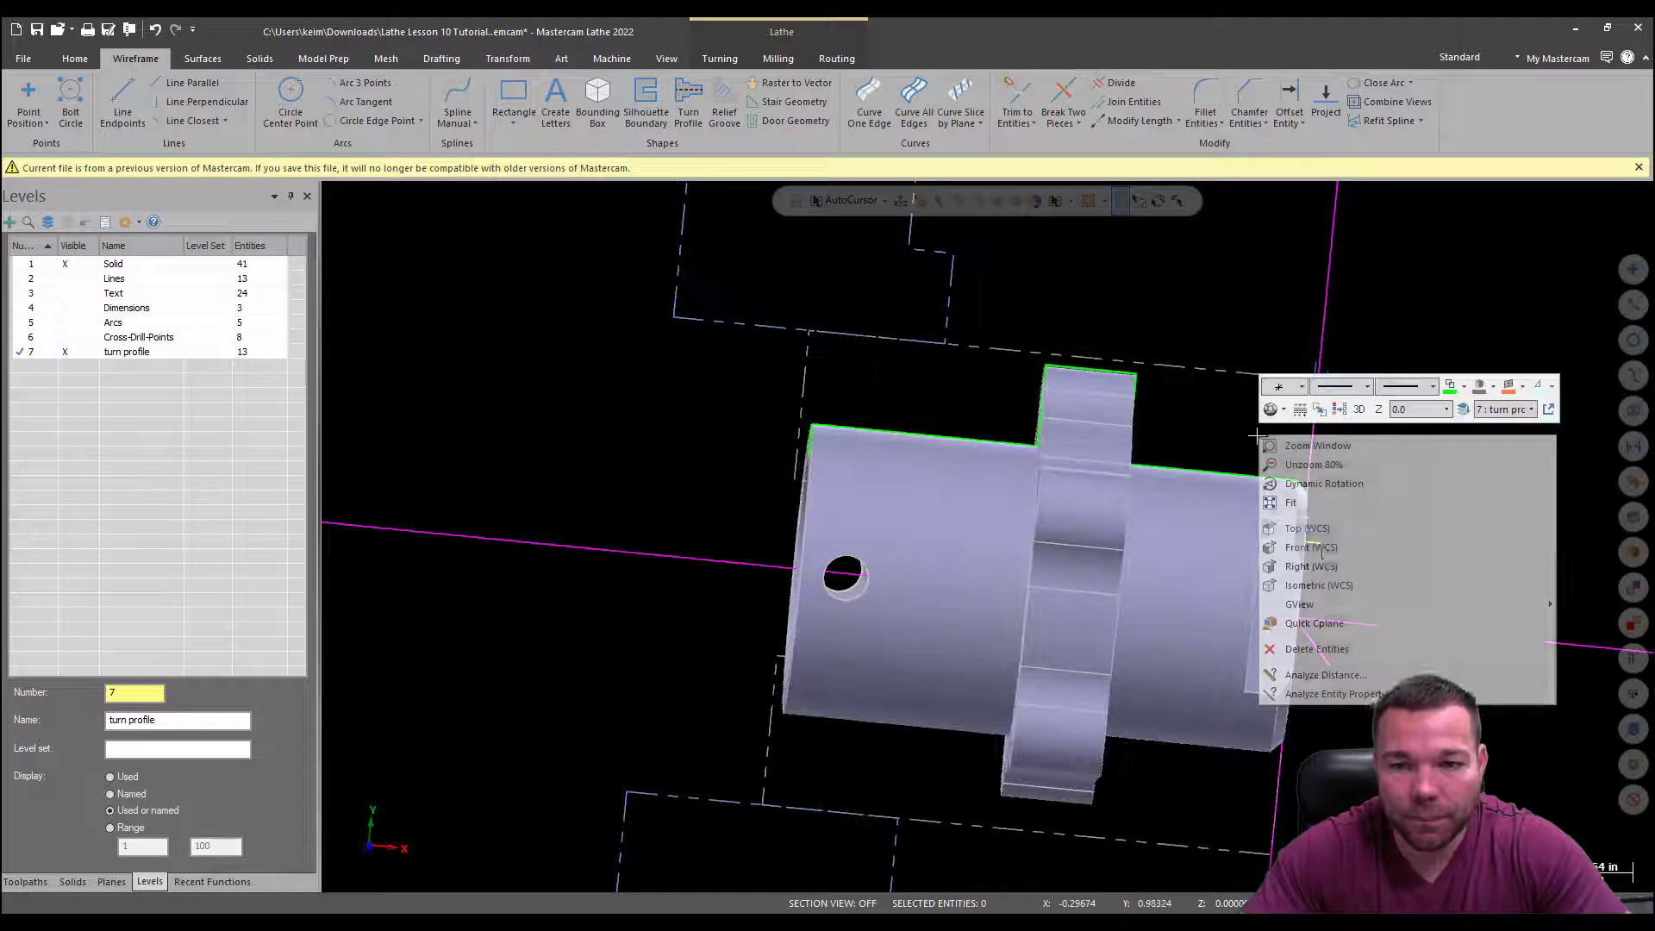
{"action": "left_click", "coordinate": [1328, 556]}
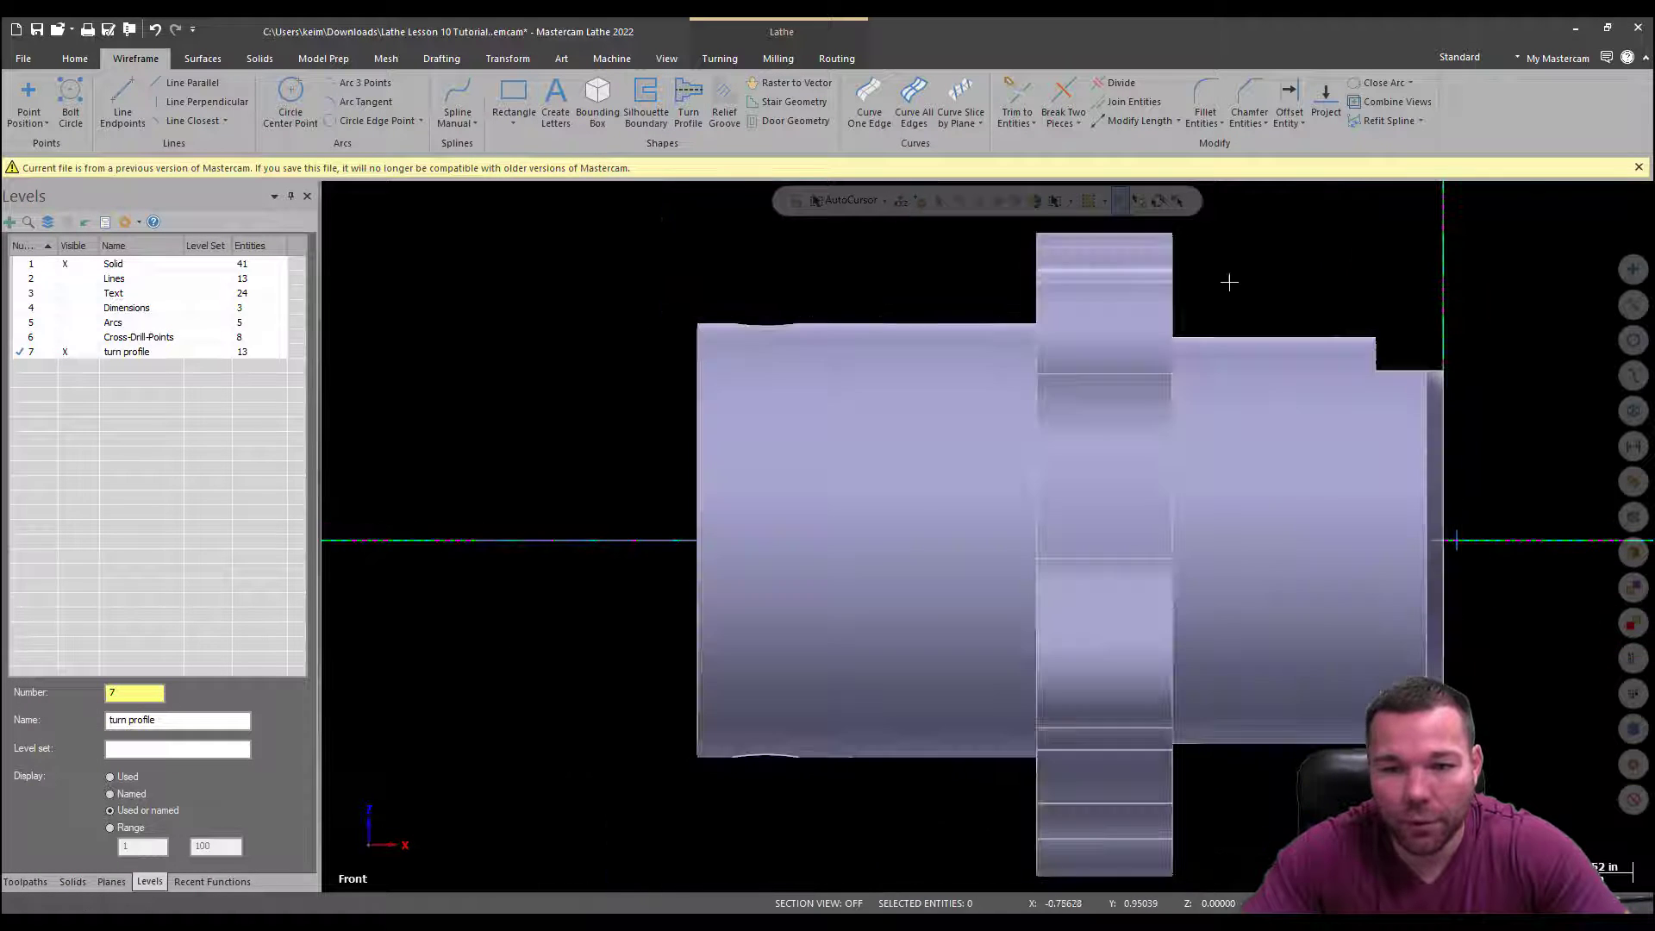
{"action": "right_click", "coordinate": [1231, 281]}
{"action": "left_click", "coordinate": [1276, 377]}
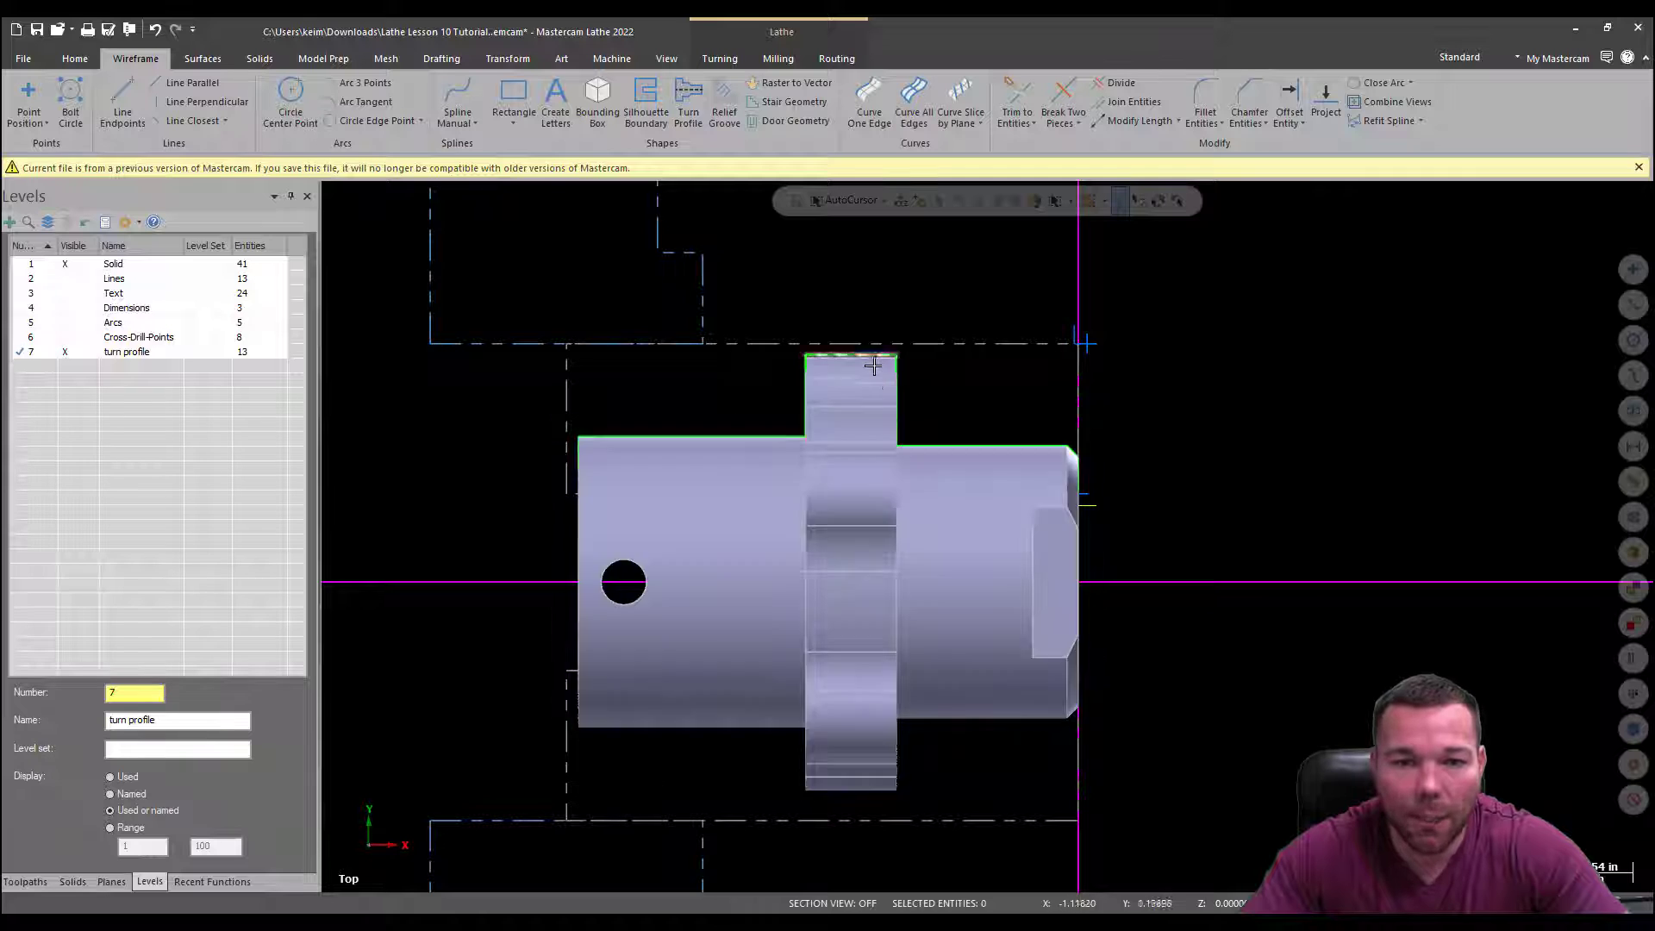
{"action": "scroll", "coordinate": [991, 470], "scroll_direction": "up", "scroll_amount": 4}
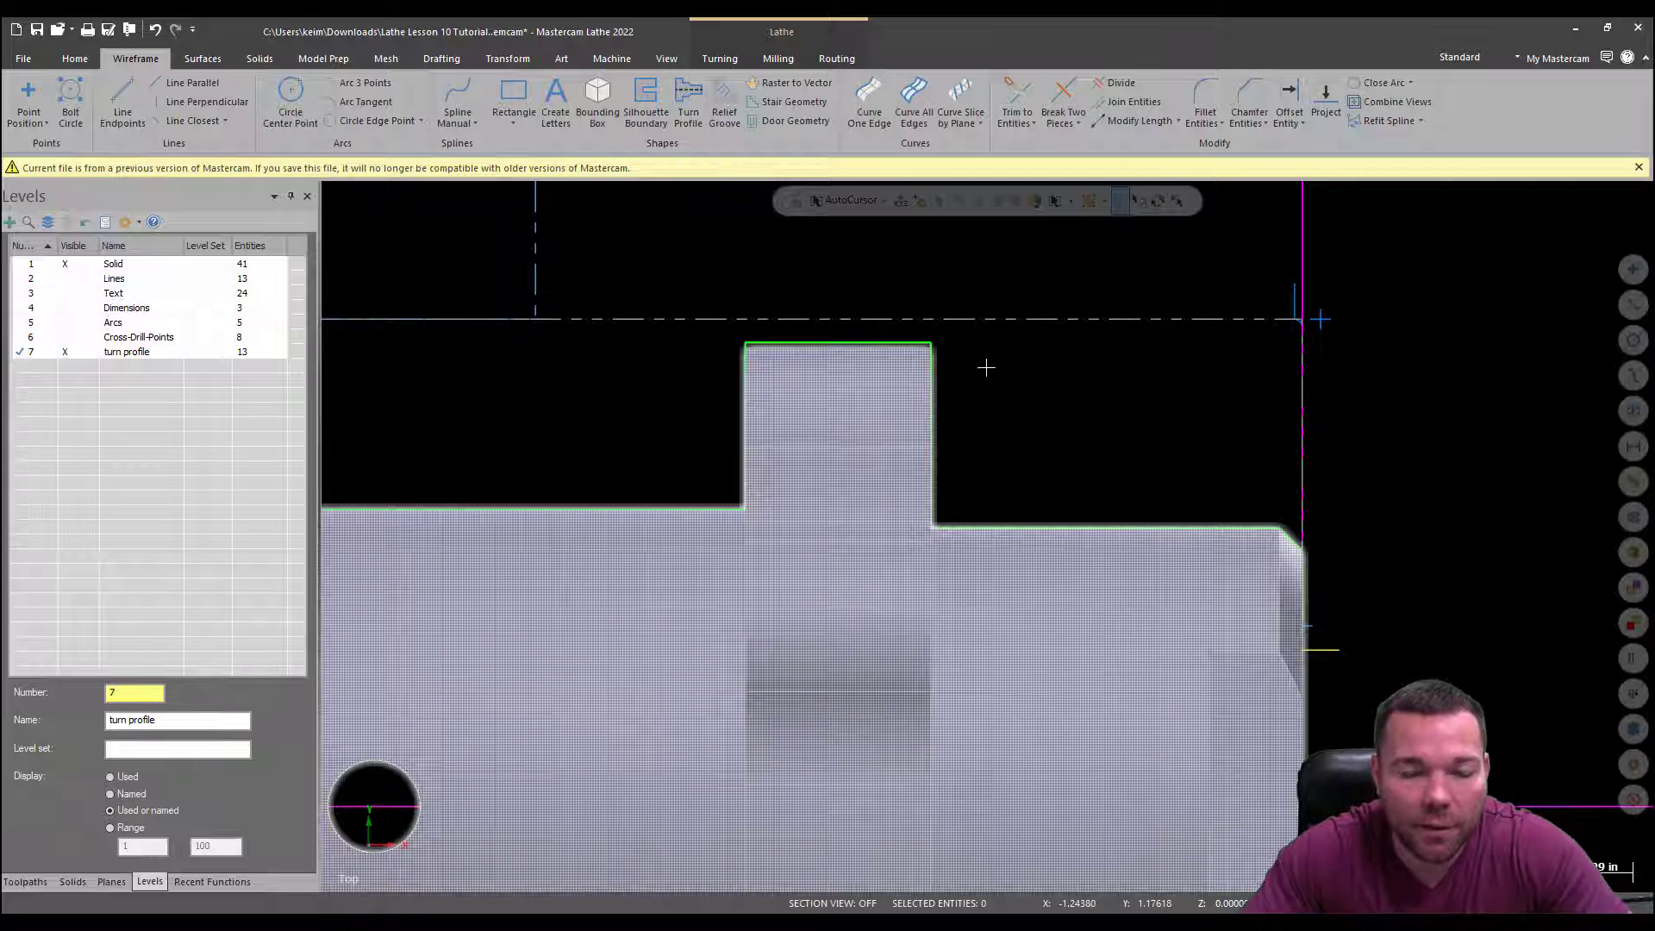
{"action": "scroll", "coordinate": [987, 367], "scroll_direction": "up", "scroll_amount": 5}
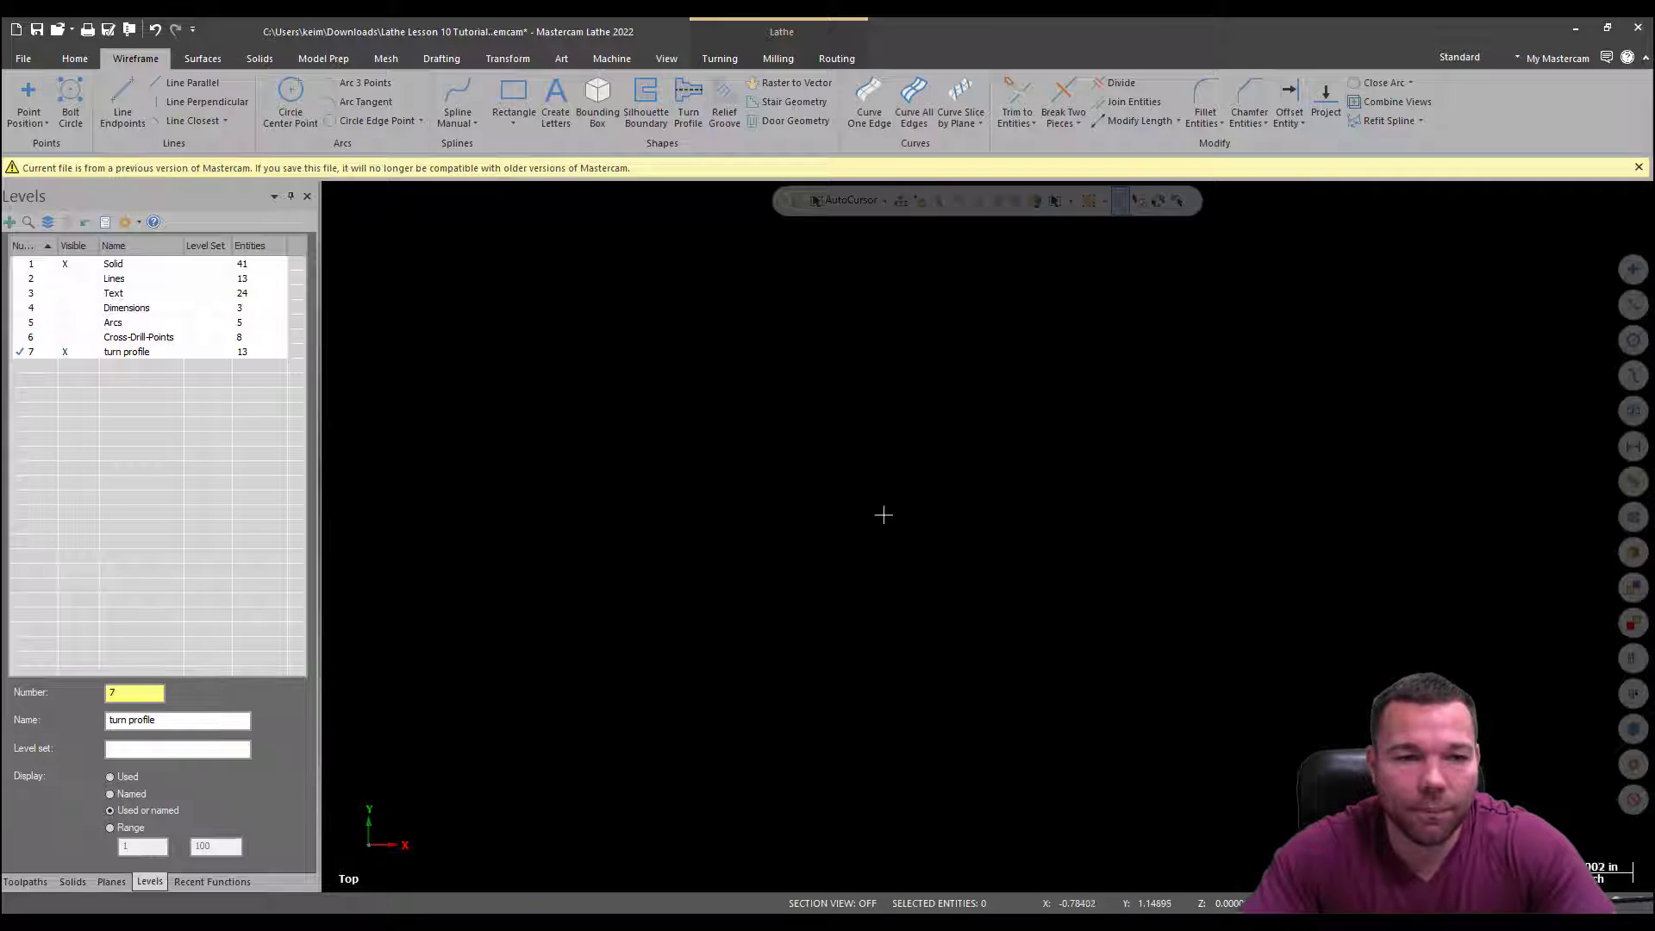
{"action": "scroll", "coordinate": [815, 519], "scroll_direction": "down", "scroll_amount": 1}
Undo the spun turn profile, compare the flange without it, and restore the profile
{"action": "left_click", "coordinate": [157, 31]}
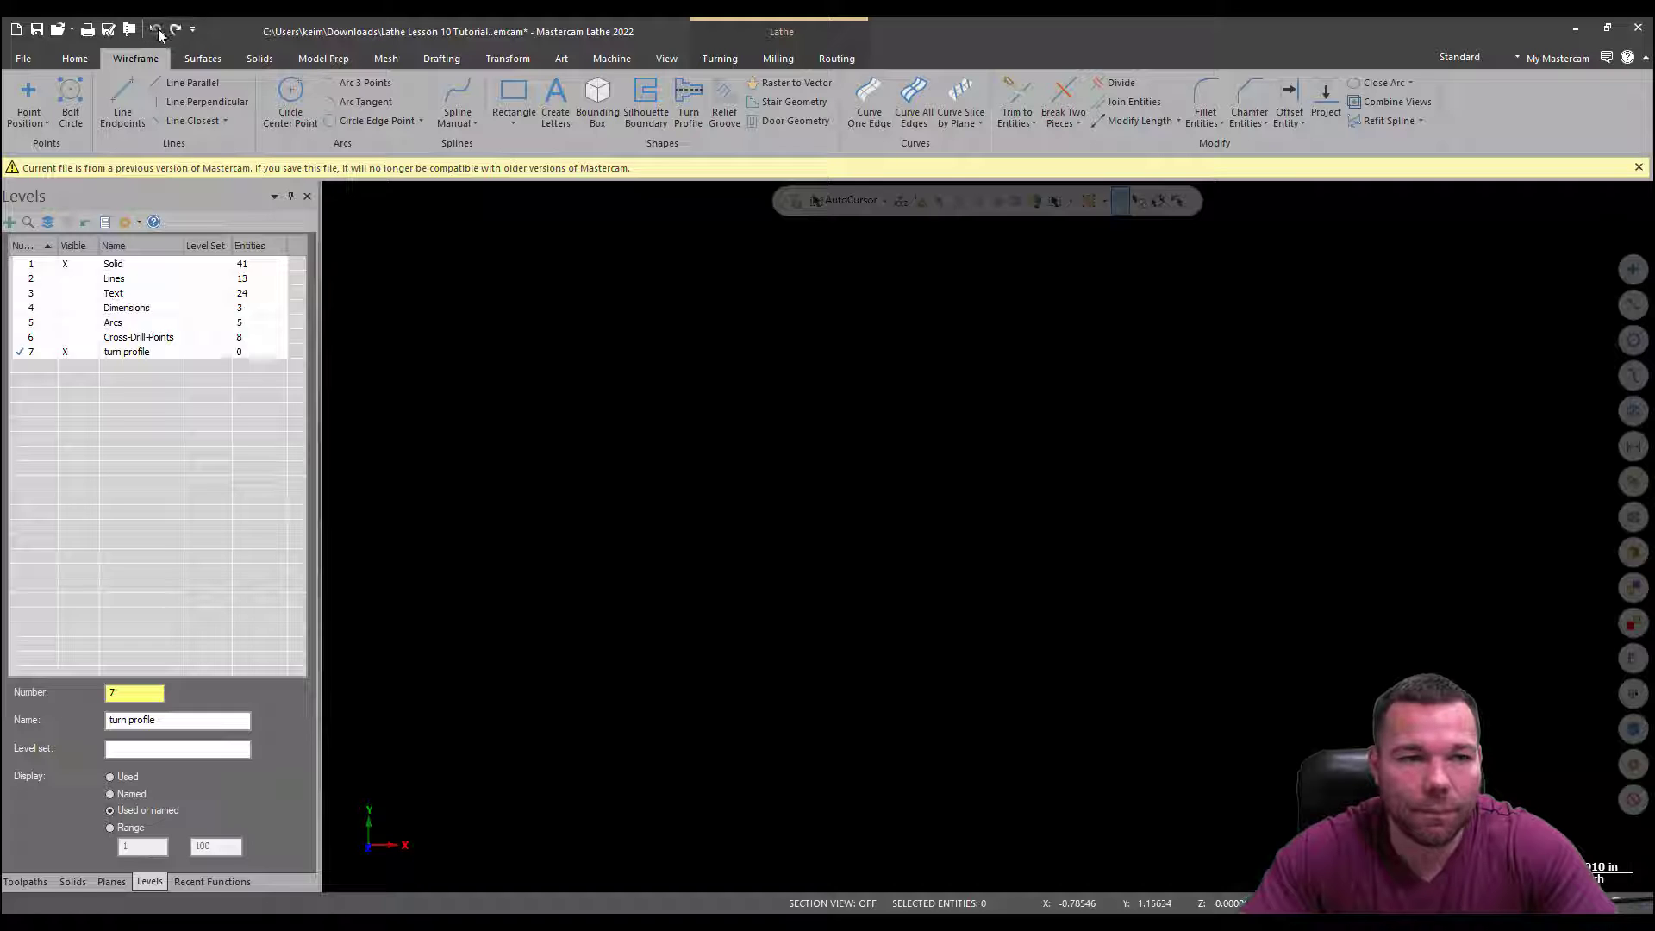
{"action": "right_click", "coordinate": [945, 401]}
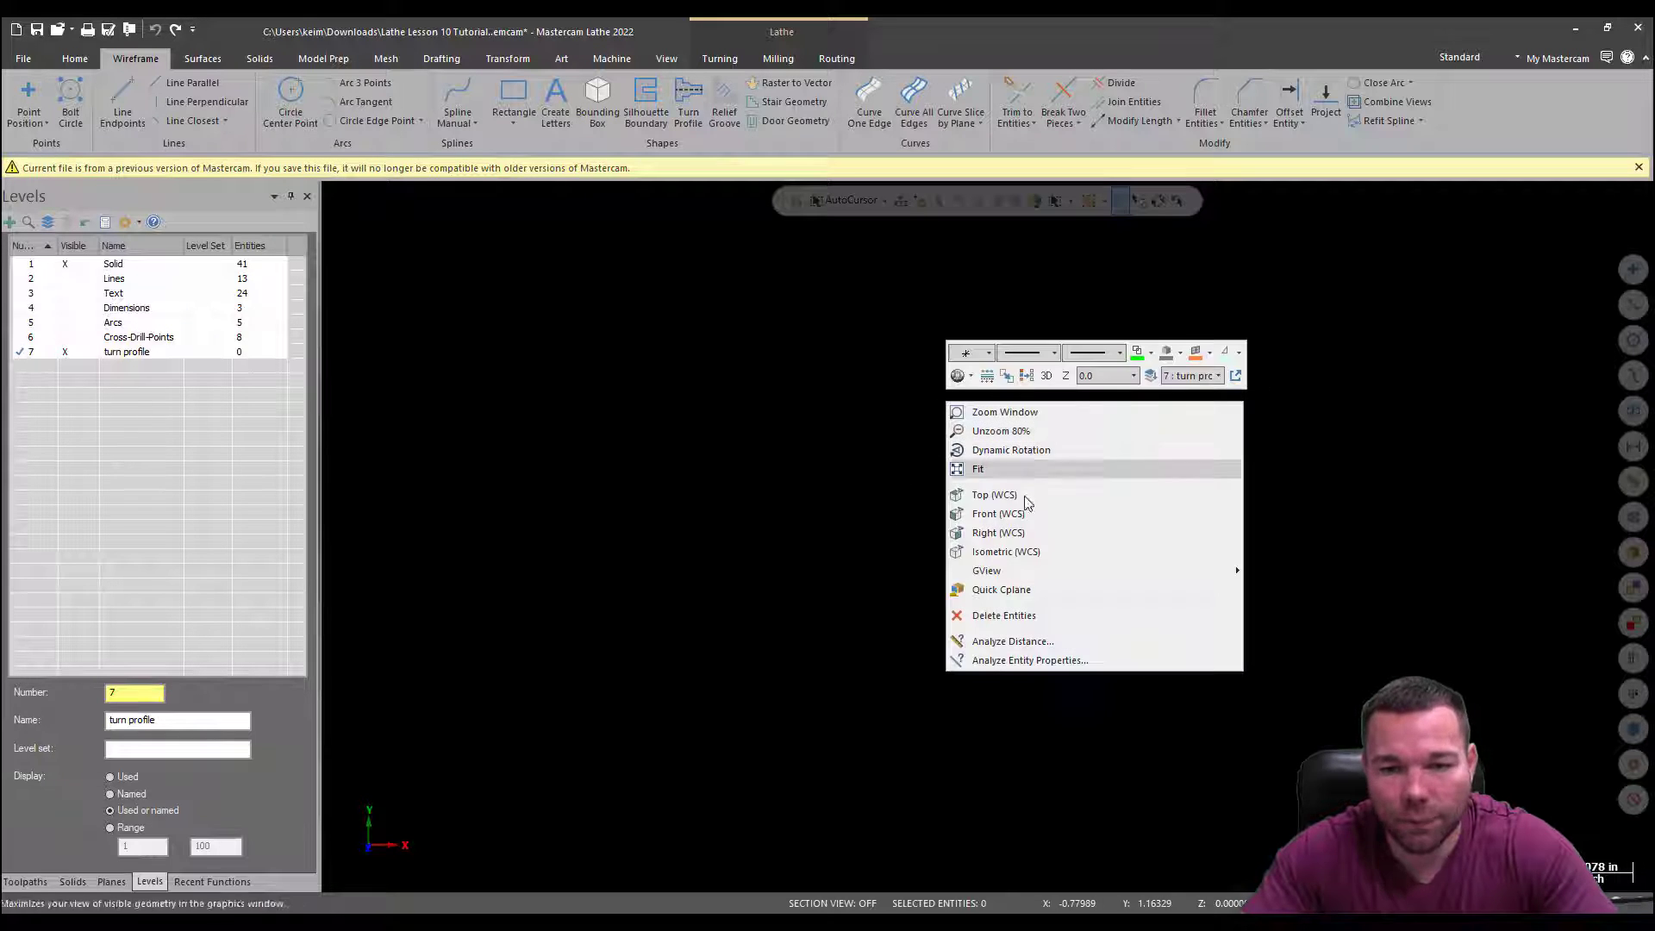
{"action": "left_click", "coordinate": [978, 468]}
{"action": "scroll", "coordinate": [1038, 415], "scroll_direction": "up", "scroll_amount": 2}
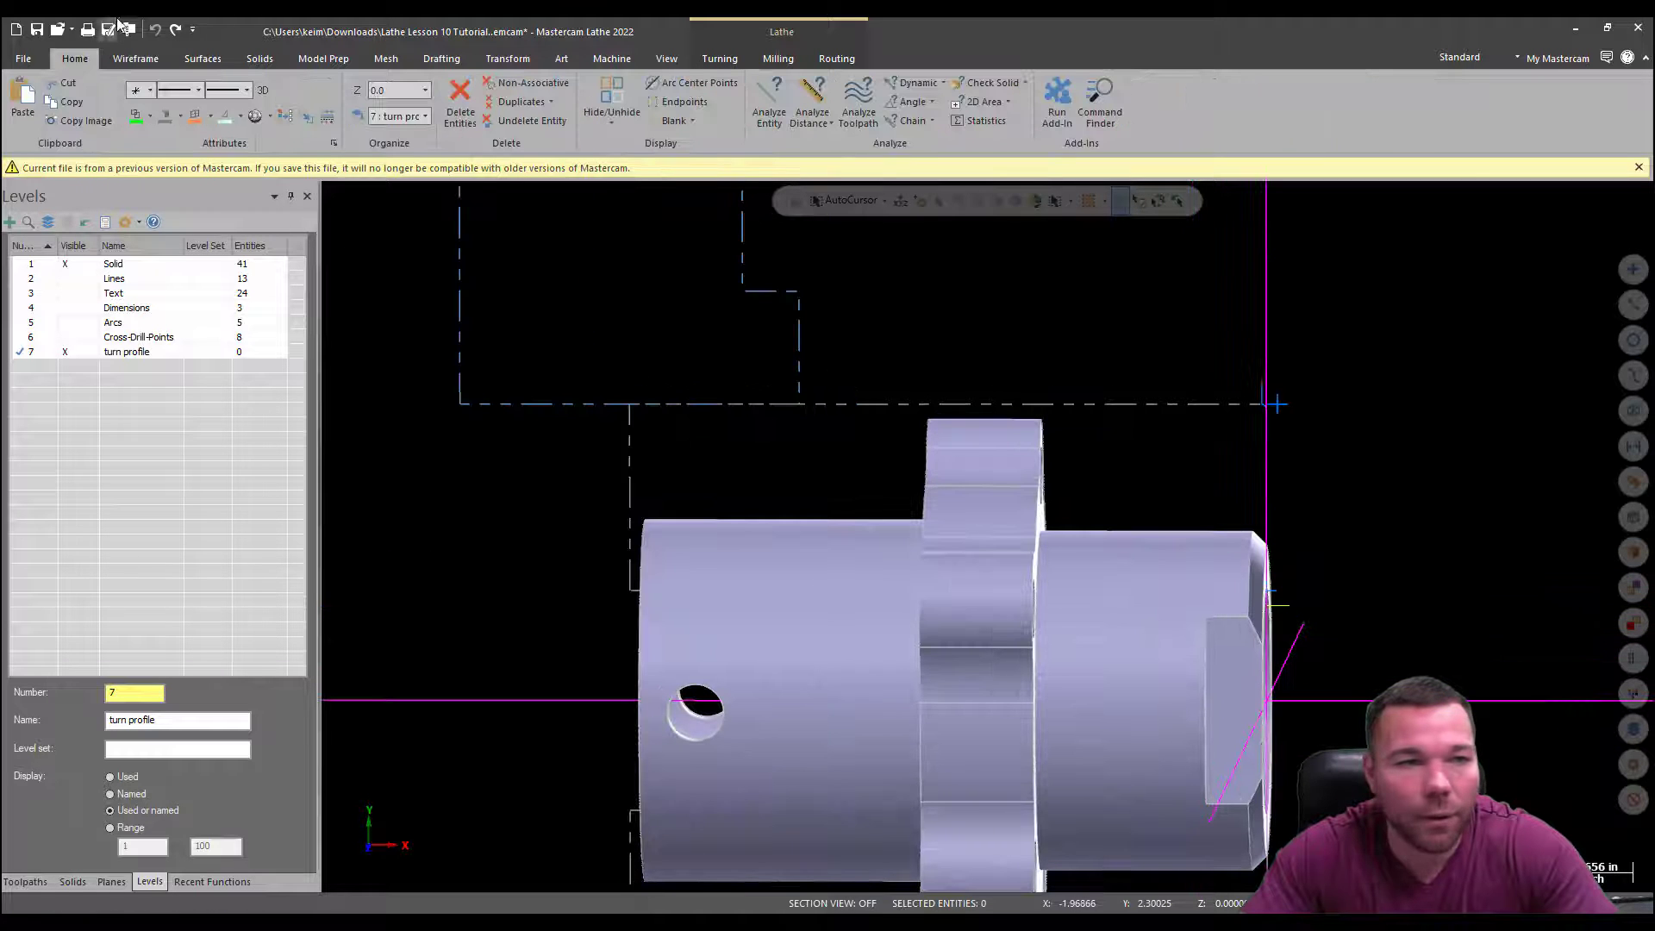
{"action": "left_click", "coordinate": [175, 29]}
Examine the spun profile over the flange lobe from an oblique angle and return to a fitted Top view
{"action": "scroll", "coordinate": [1024, 423], "scroll_direction": "up", "scroll_amount": 2}
{"action": "scroll", "coordinate": [1024, 423], "scroll_direction": "up", "scroll_amount": 4}
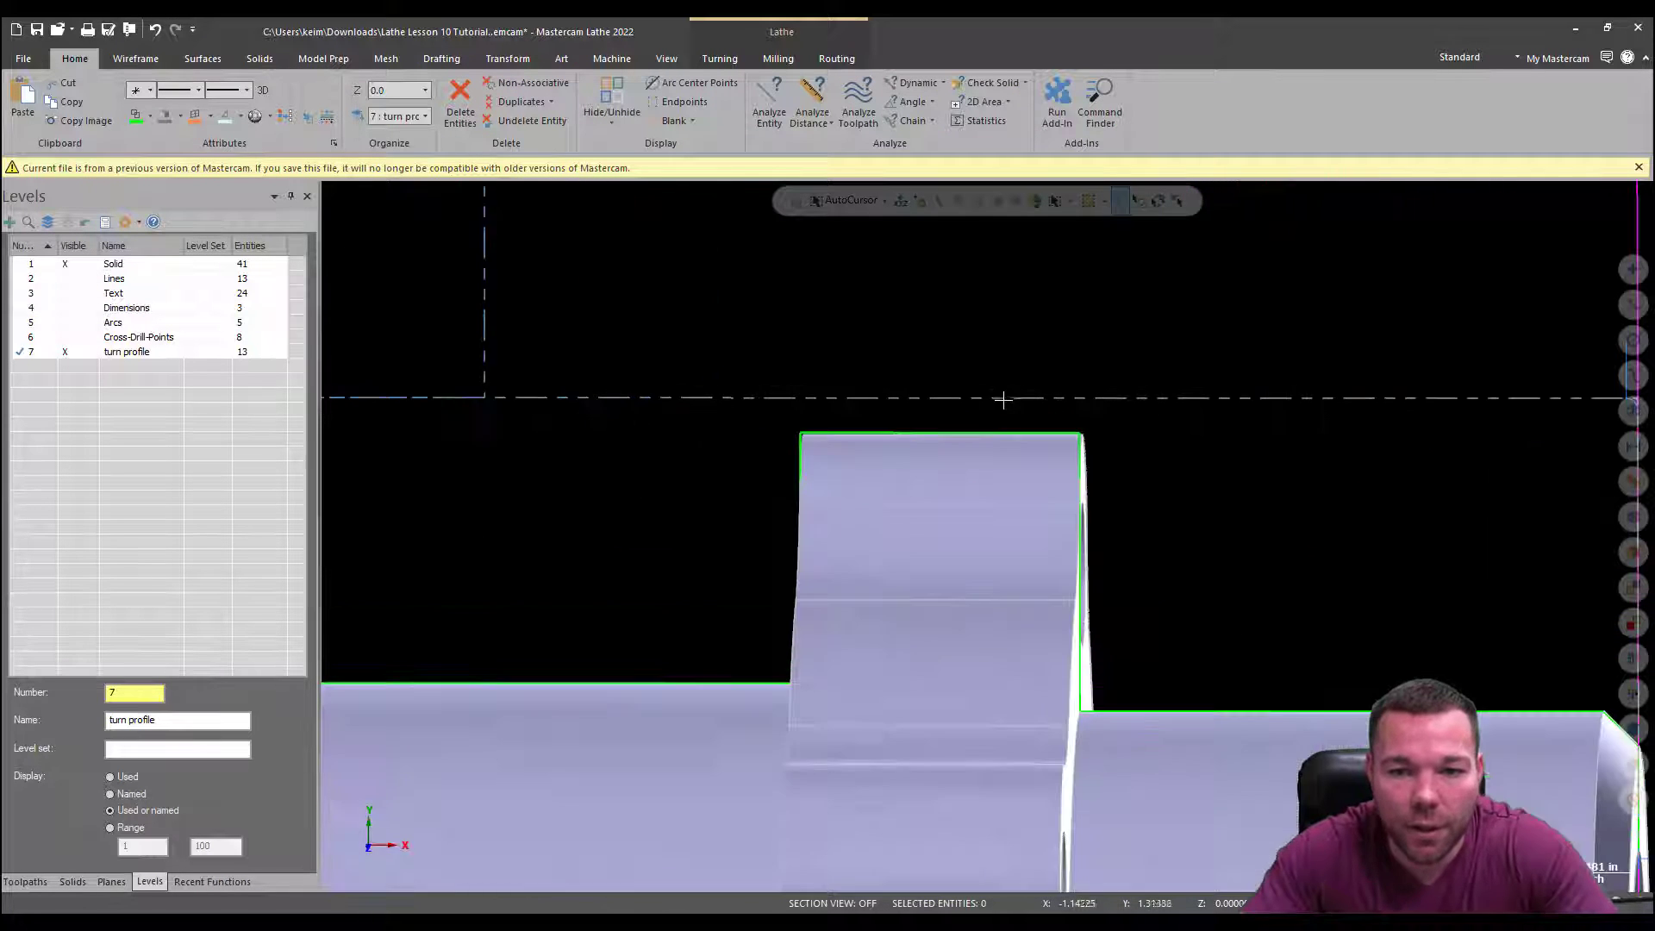
{"action": "mouse_move", "coordinate": [1408, 561]}
{"action": "middle_mouse_down"}
{"action": "mouse_move", "coordinate": [1072, 561]}
{"action": "mouse_move", "coordinate": [1285, 554]}
{"action": "mouse_move", "coordinate": [1412, 500]}
{"action": "mouse_move", "coordinate": [1101, 366]}
{"action": "middle_mouse_up"}
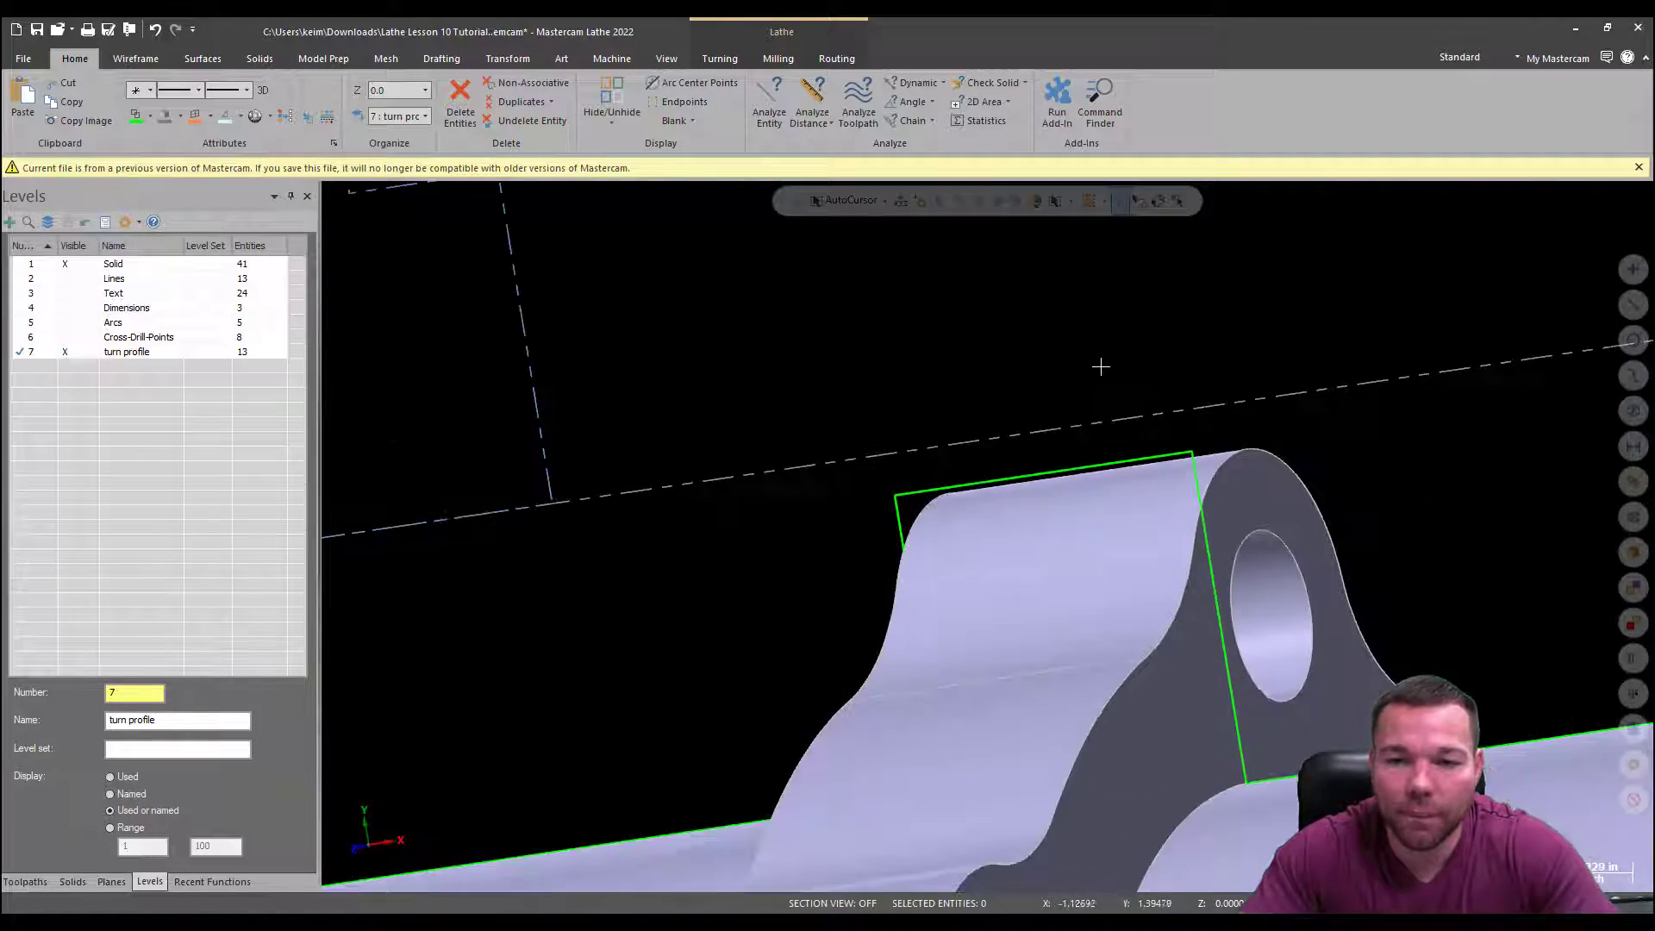
{"action": "right_click", "coordinate": [1102, 362]}
{"action": "left_click", "coordinate": [1229, 450]}
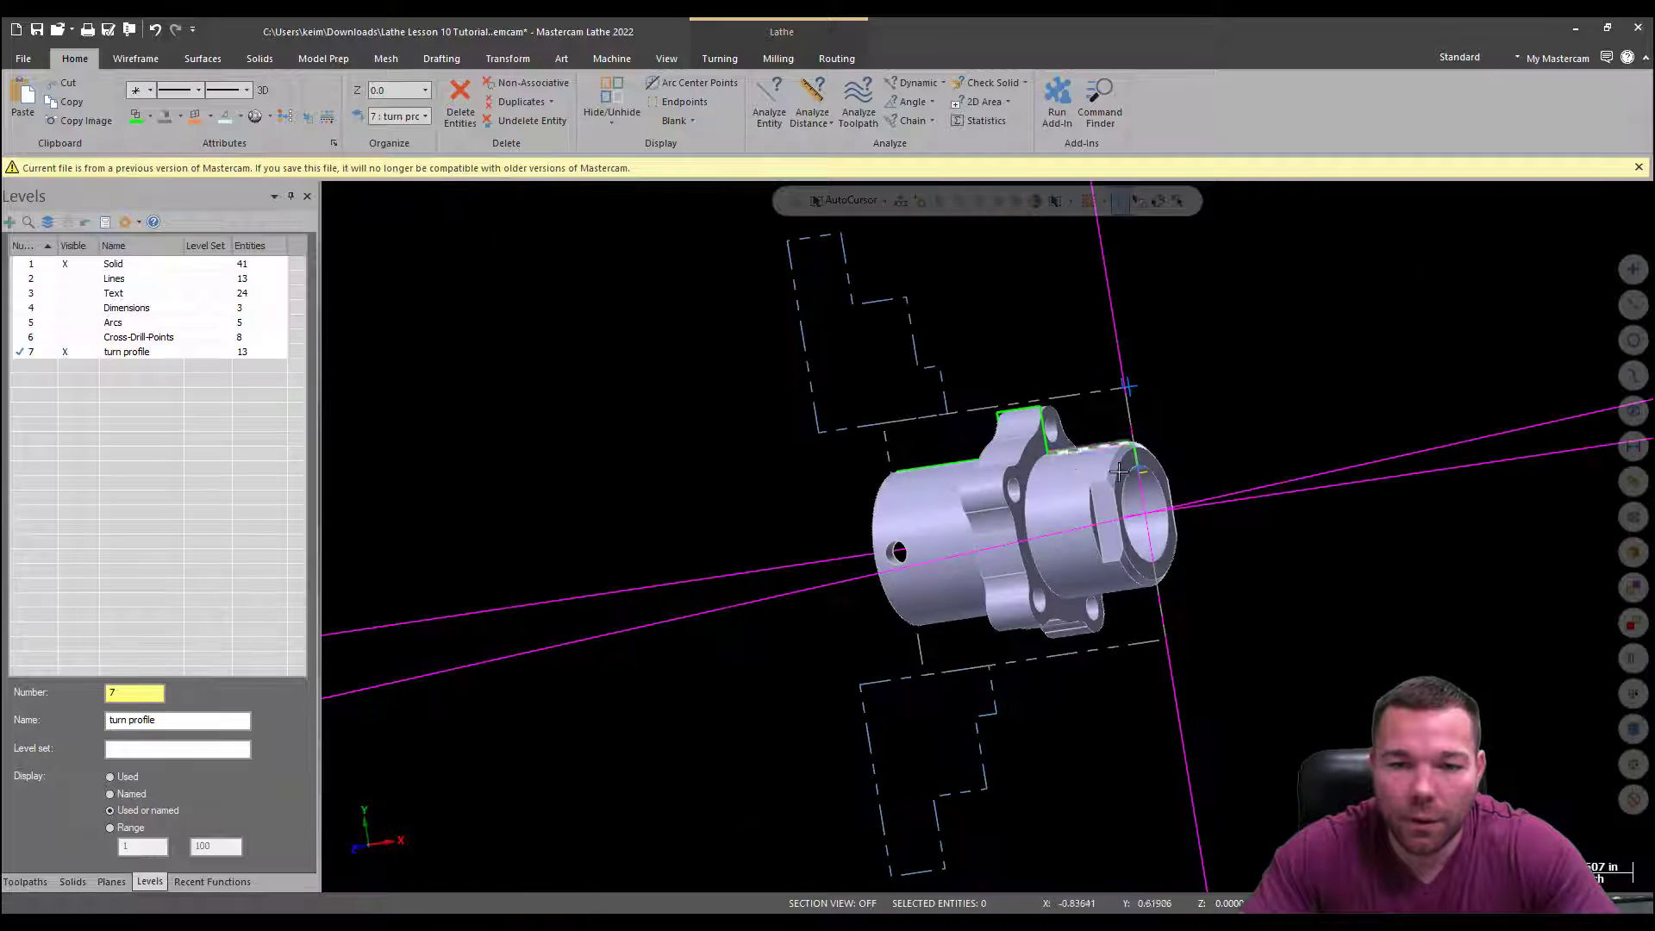
{"action": "right_click", "coordinate": [1278, 385]}
{"action": "left_click", "coordinate": [1328, 481]}
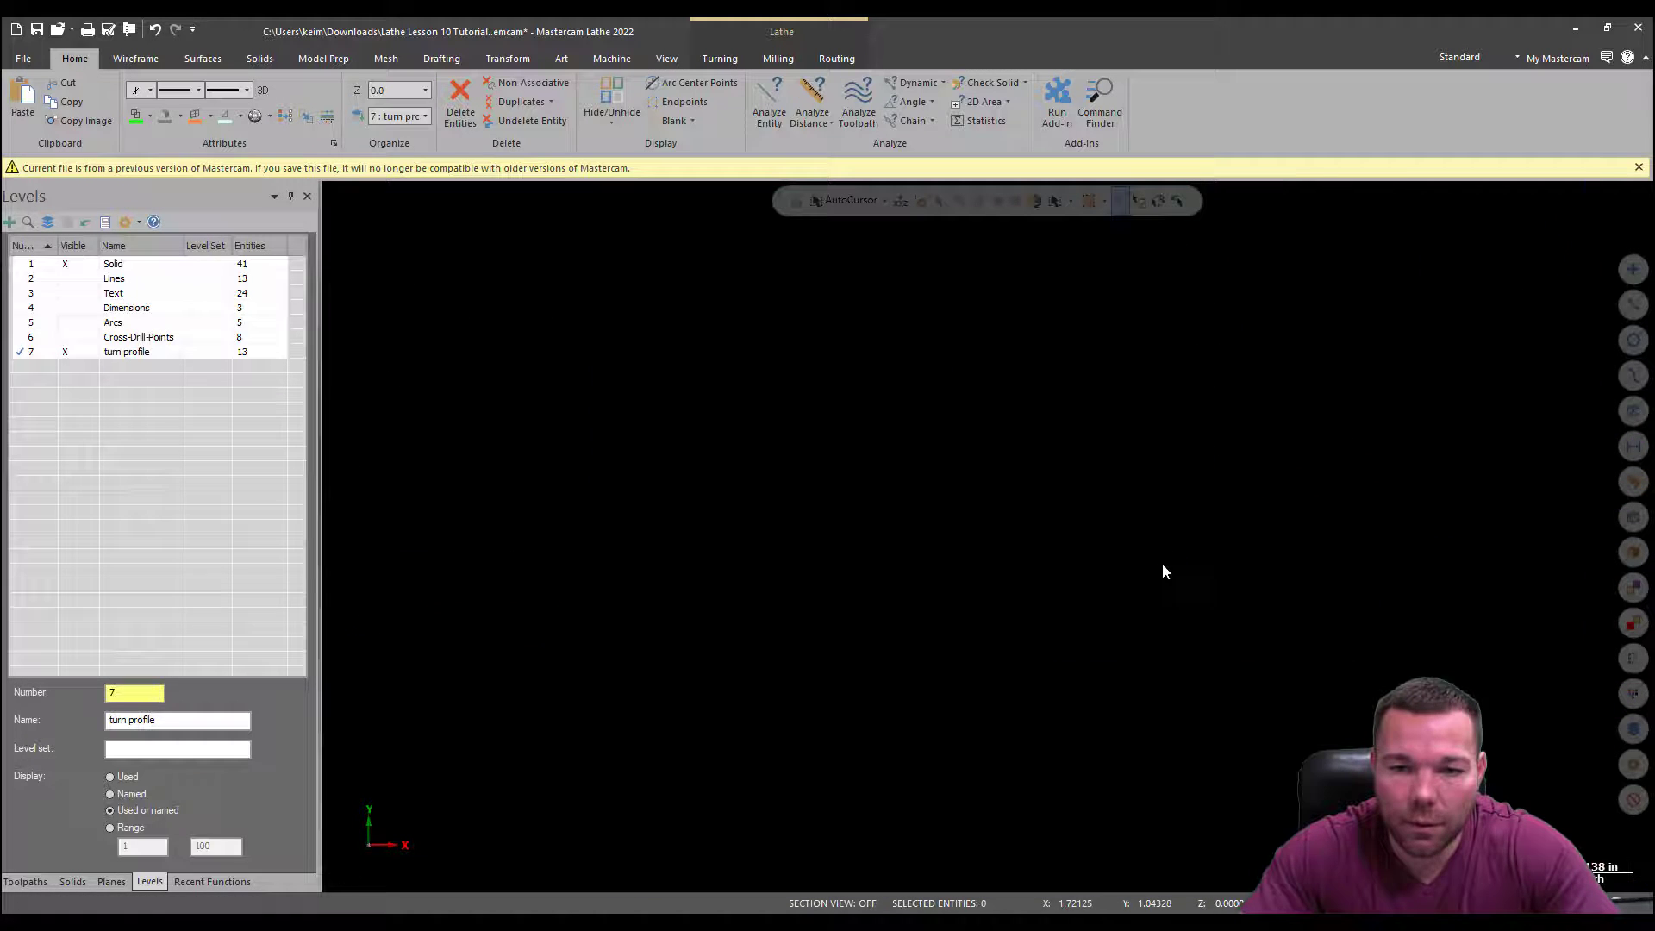
{"action": "right_click", "coordinate": [1006, 494]}
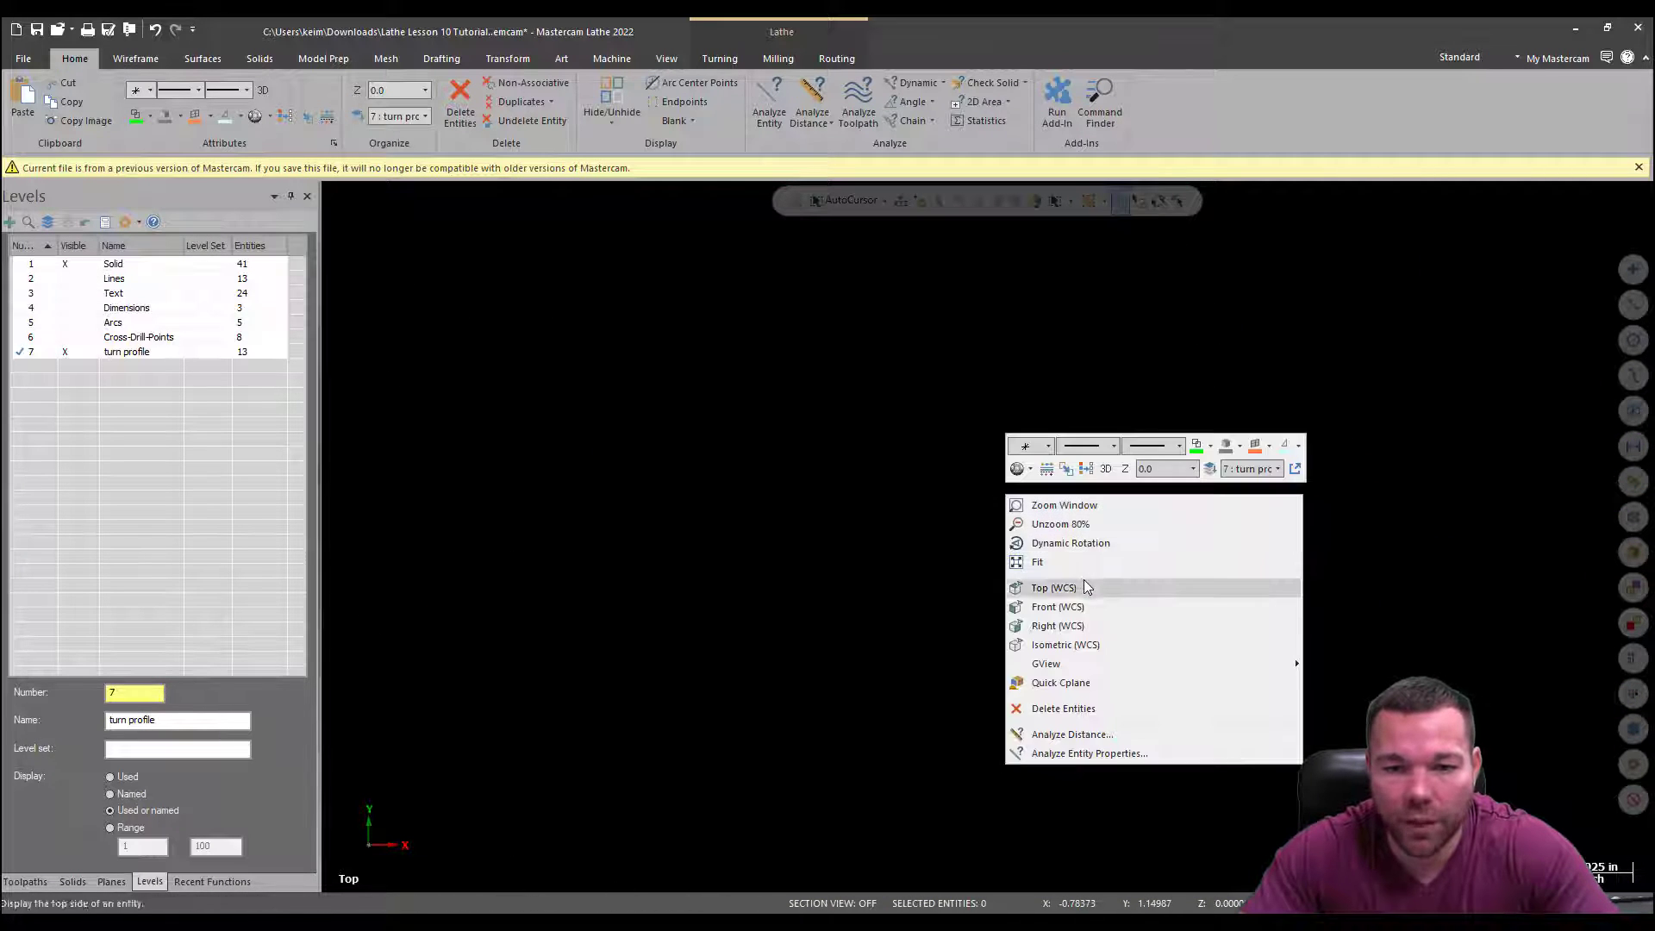
{"action": "left_click", "coordinate": [1081, 562]}
{"action": "scroll", "coordinate": [1155, 552], "scroll_direction": "up", "scroll_amount": 6}
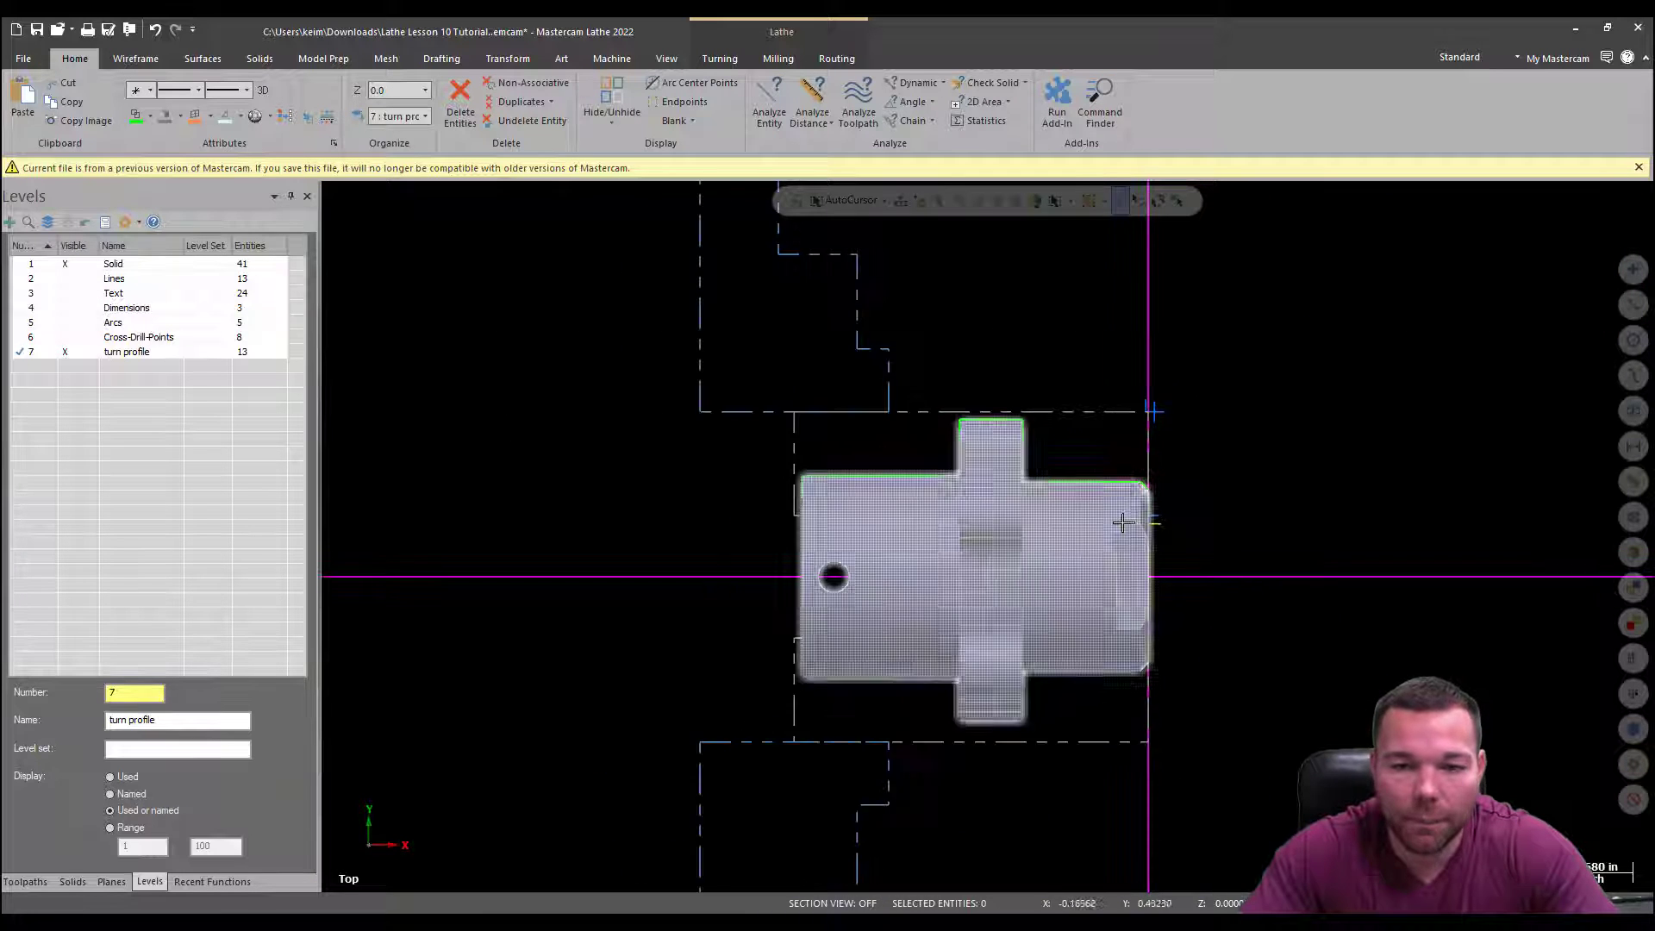
{"action": "scroll", "coordinate": [988, 411], "scroll_direction": "down", "scroll_amount": 5}
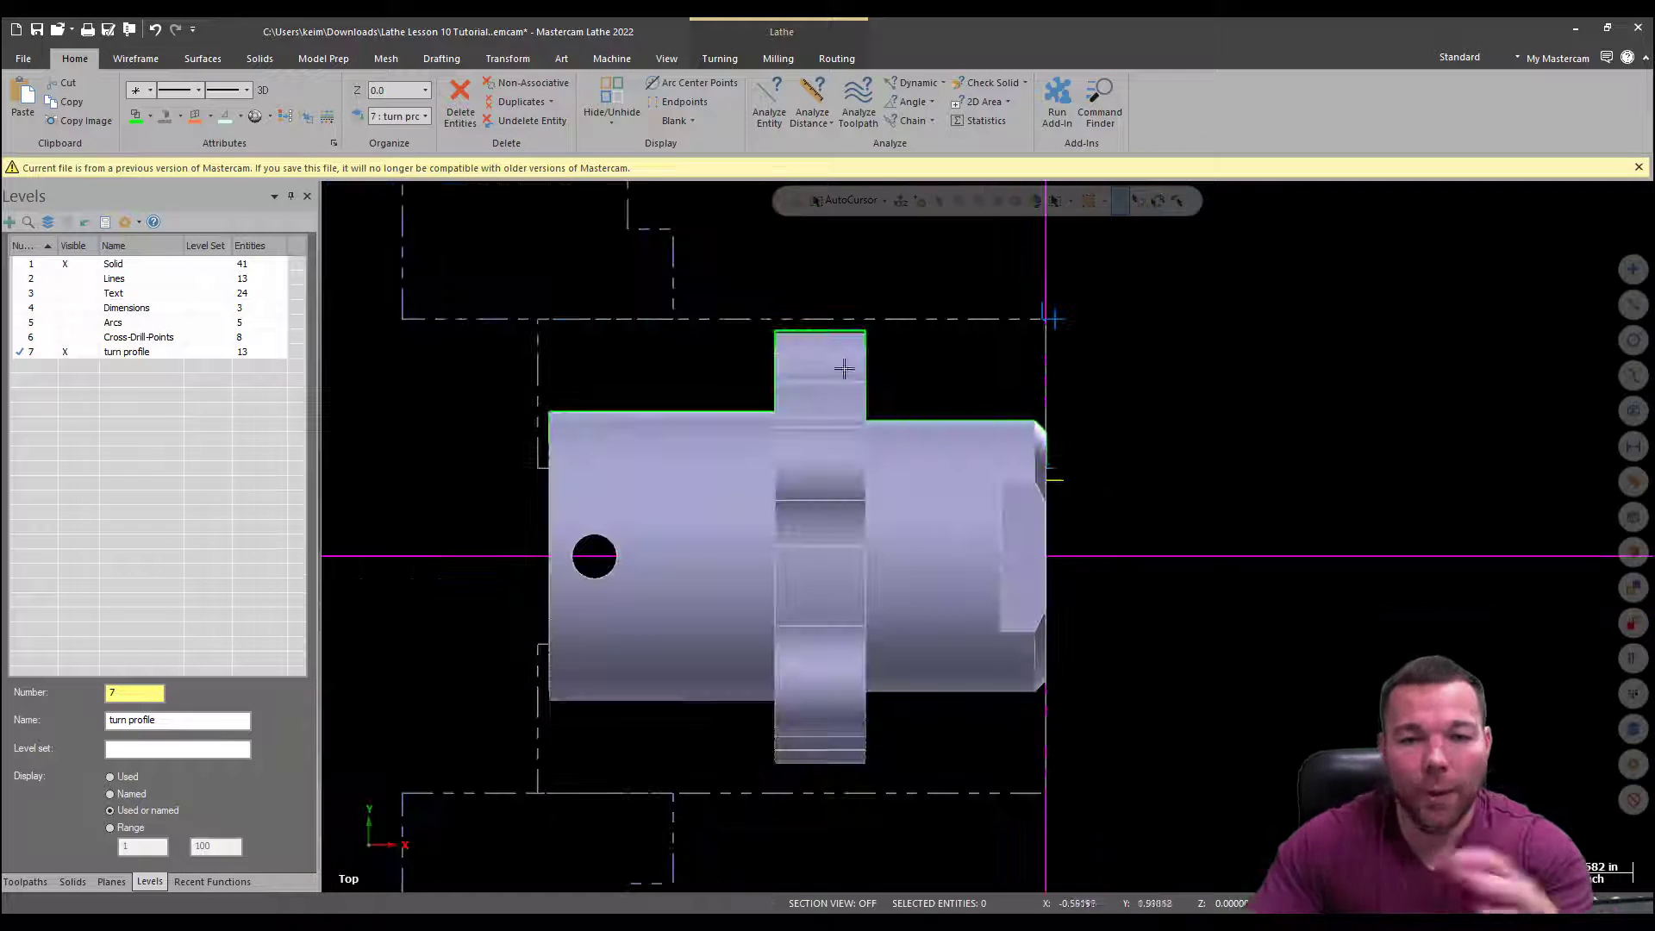
Start a lathe rough toolpath with partial wireframe chaining and hide the Solid level to expose the turn profile
{"action": "left_click", "coordinate": [716, 59]}
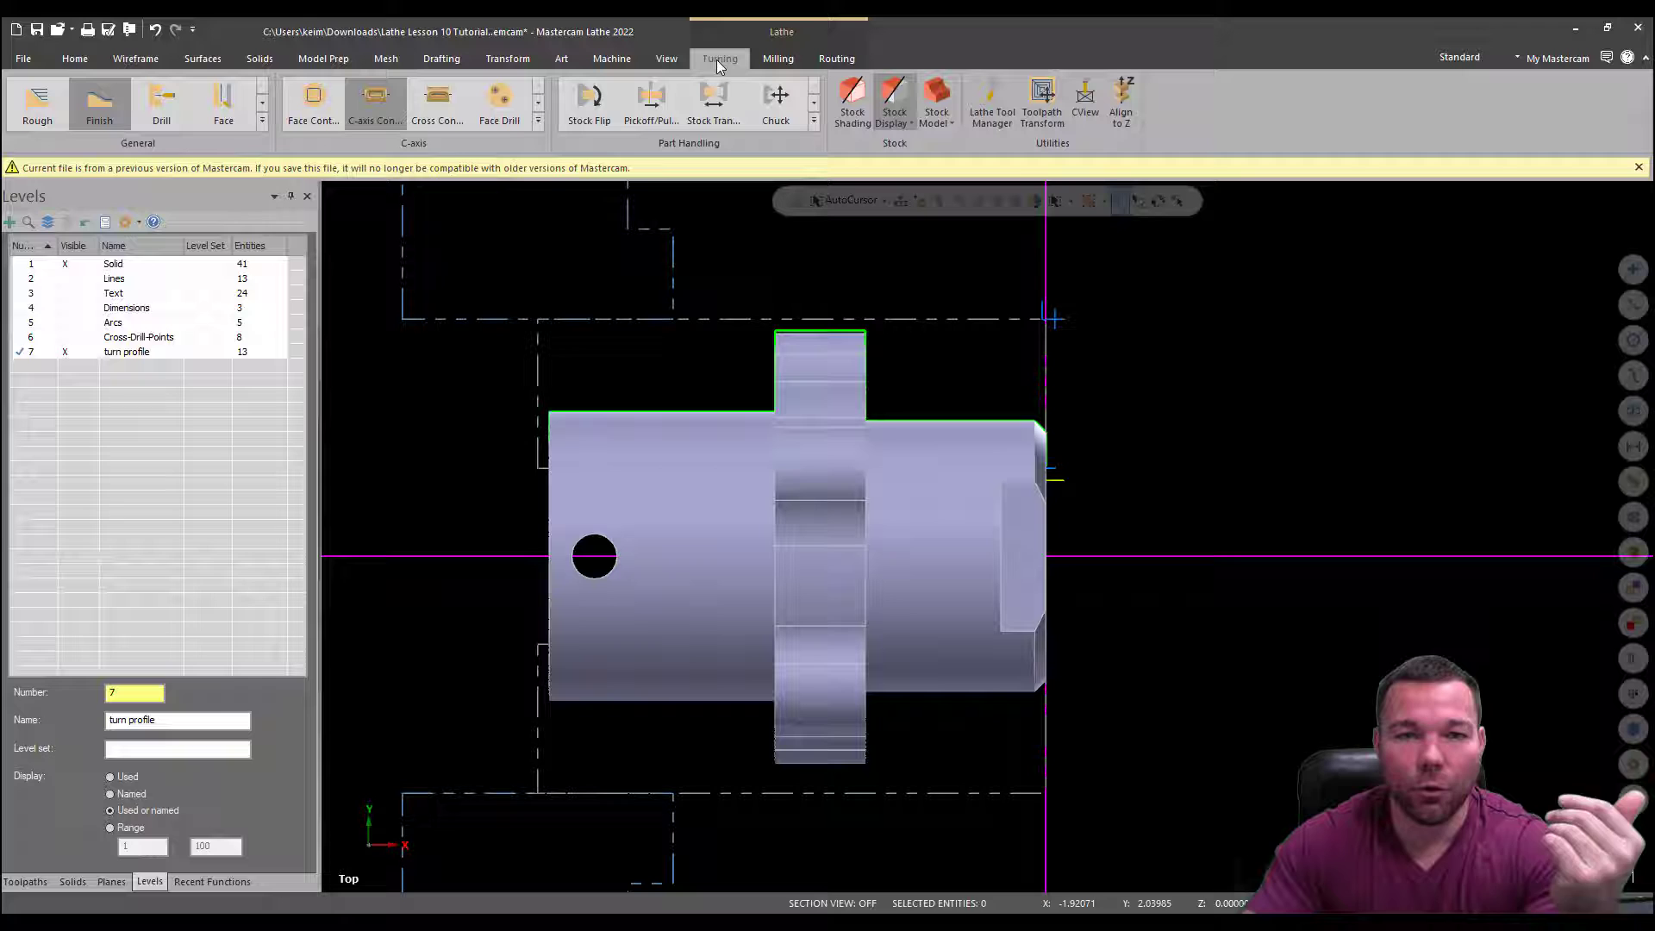
{"action": "left_click", "coordinate": [116, 120]}
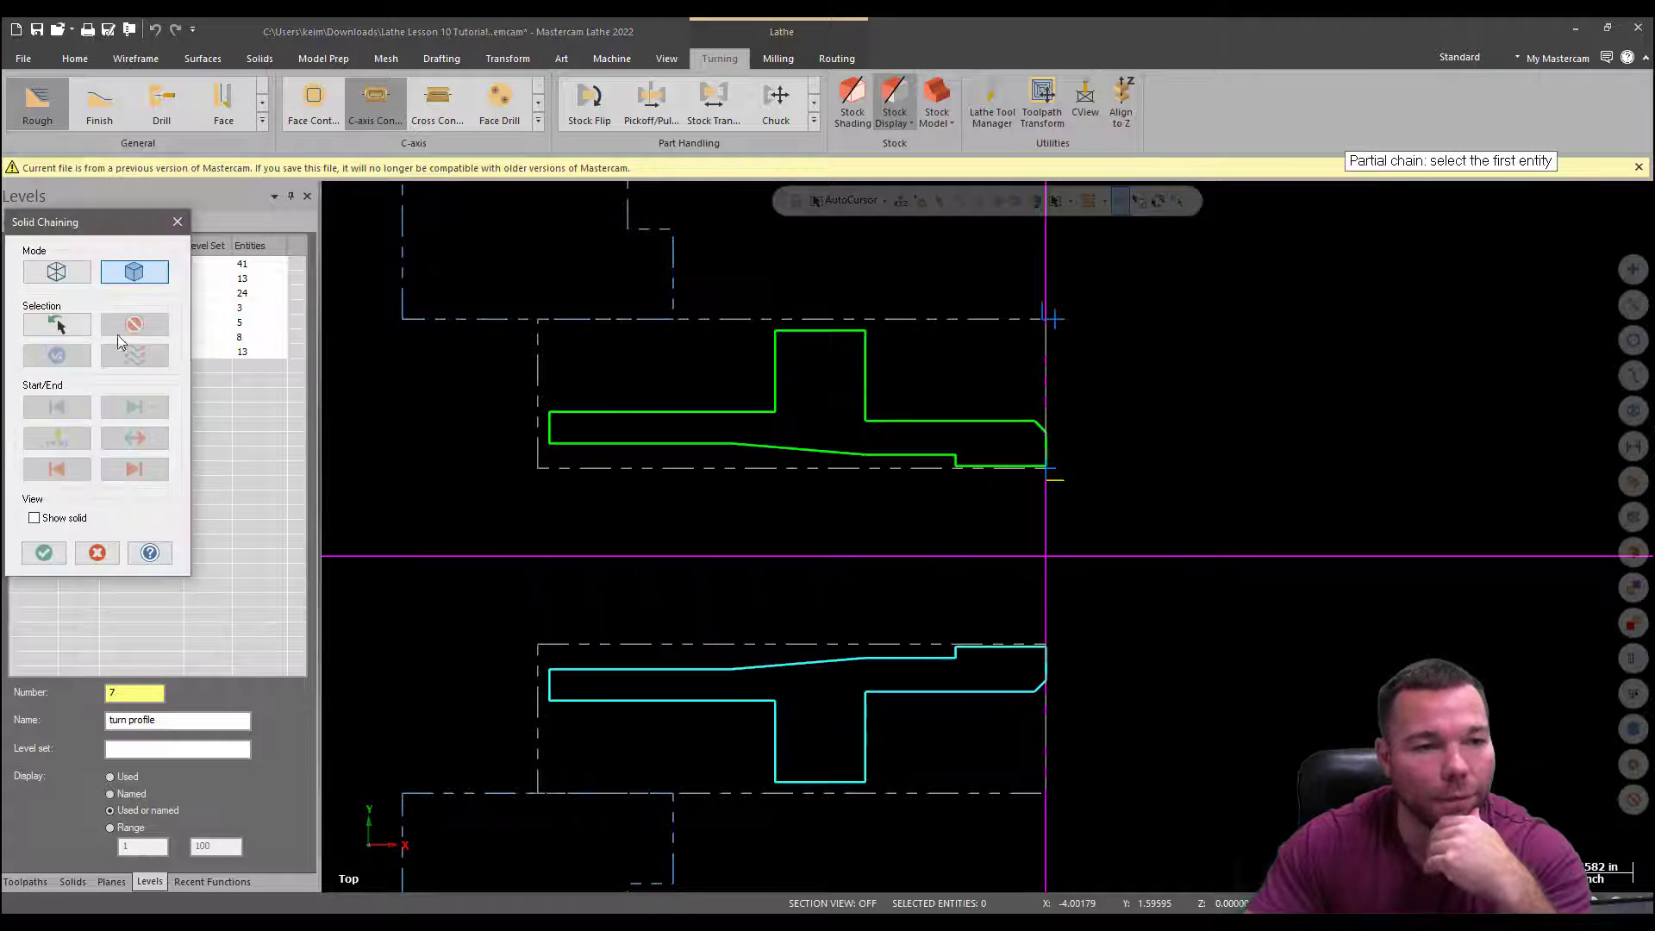
{"action": "left_click", "coordinate": [53, 274]}
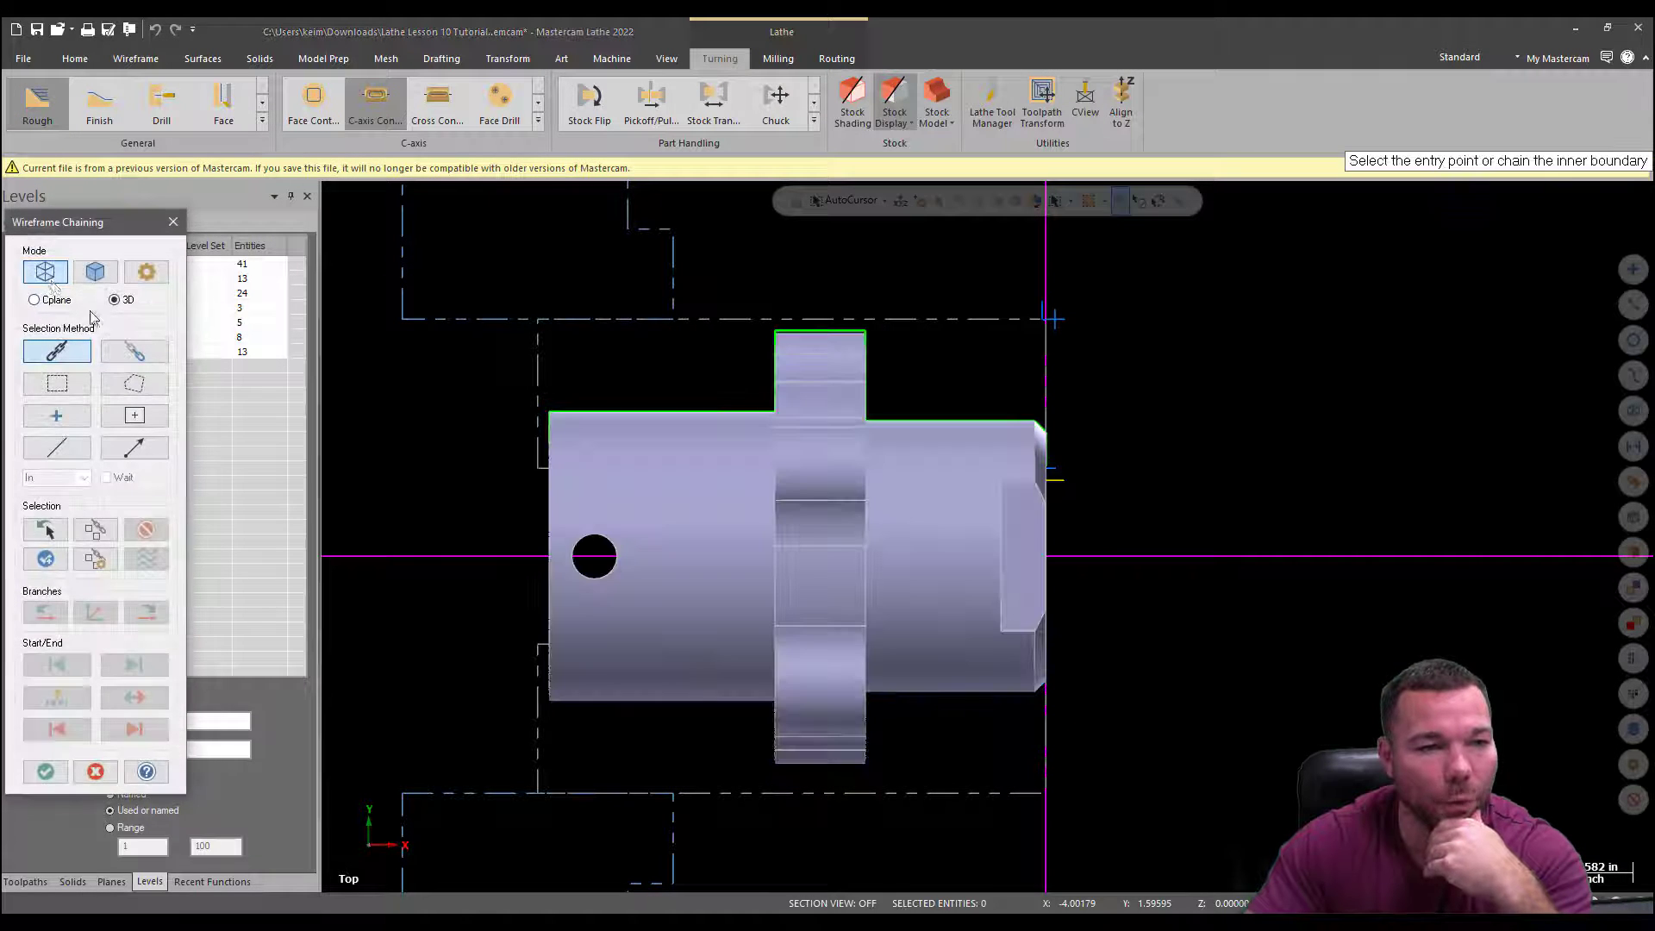
{"action": "left_click", "coordinate": [135, 351]}
{"action": "scroll", "coordinate": [1072, 440], "scroll_direction": "up", "scroll_amount": 3}
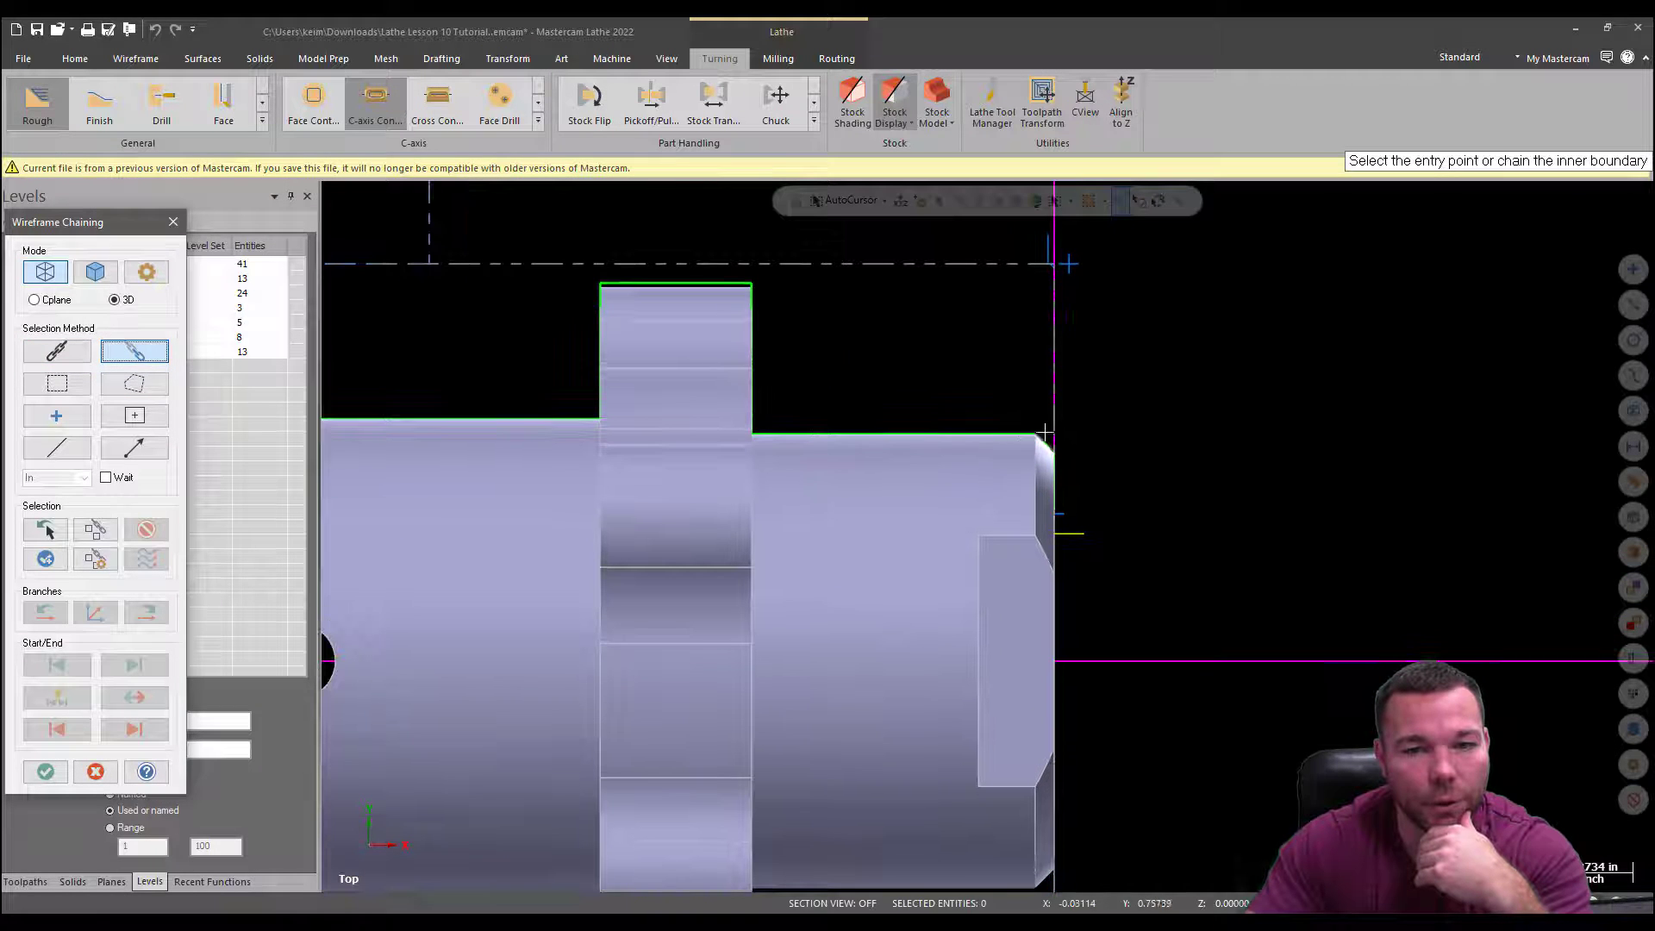
{"action": "left_click_drag", "start_coordinate": [75, 227], "coordinate": [1214, 446]}
{"action": "left_click", "coordinate": [75, 265]}
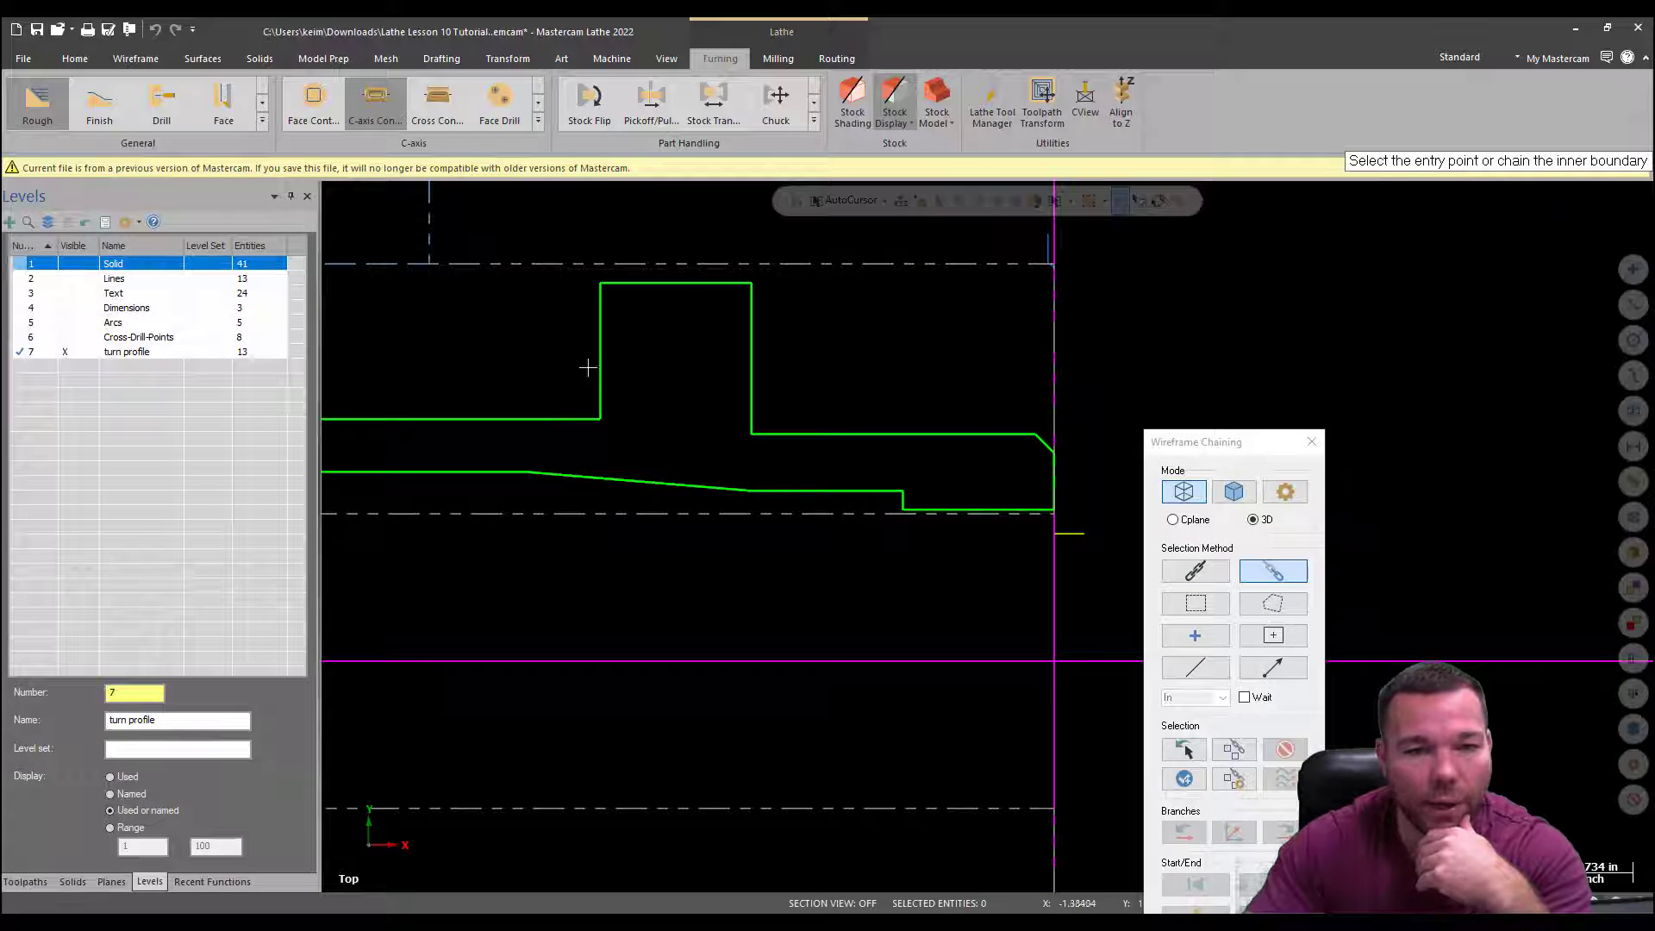
Chain the turn profile from the front chamfer to the flange's outer edge and generate the roughing with the T0101 R0.0156 OD rough right tool
{"action": "left_click", "coordinate": [1046, 448]}
{"action": "left_click", "coordinate": [658, 285]}
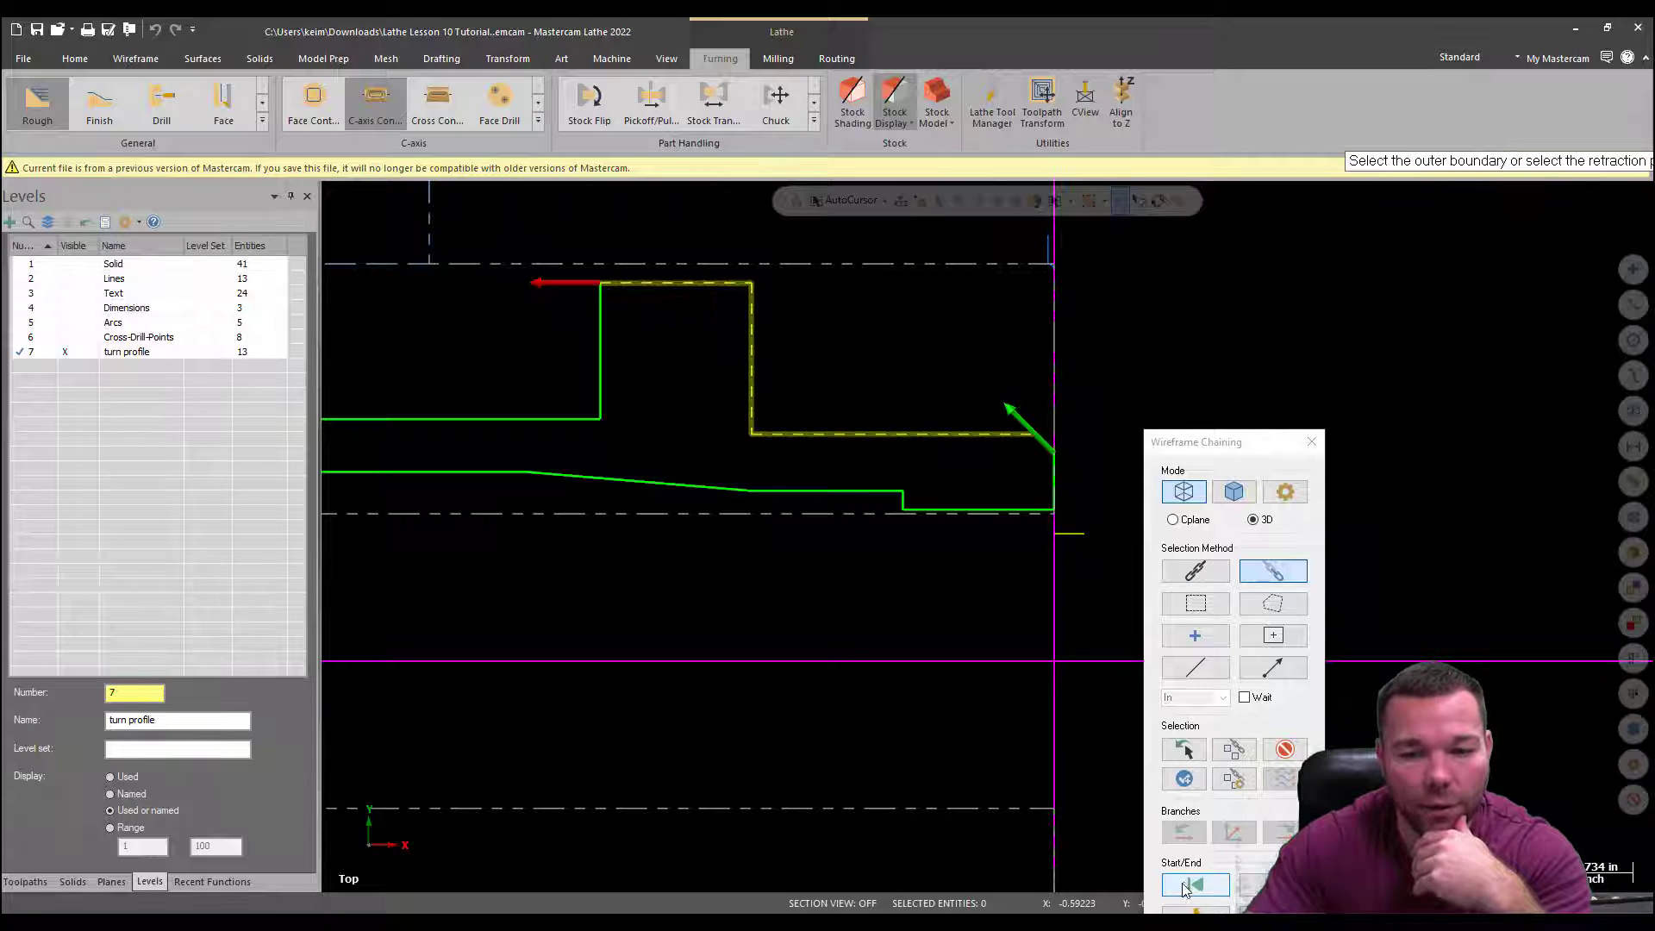
{"action": "left_click_drag", "start_coordinate": [1245, 431], "coordinate": [1235, 246]}
{"action": "left_click", "coordinate": [1175, 805]}
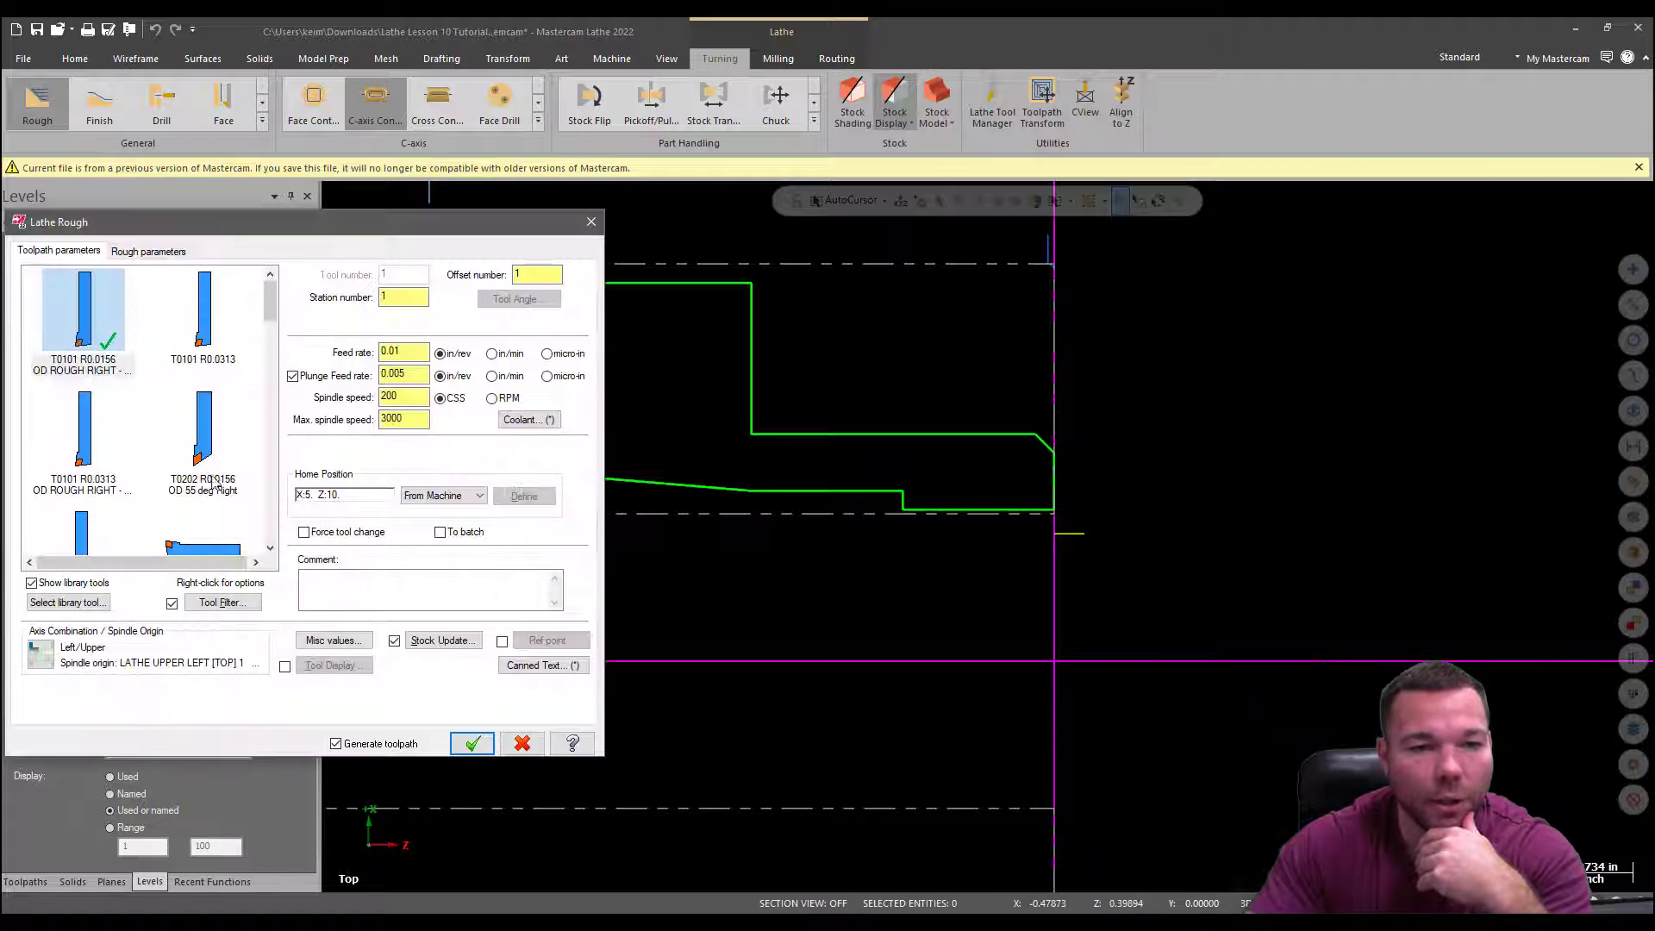
{"action": "left_click", "coordinate": [473, 743]}
{"action": "scroll", "coordinate": [864, 595], "scroll_direction": "up", "scroll_amount": 2}
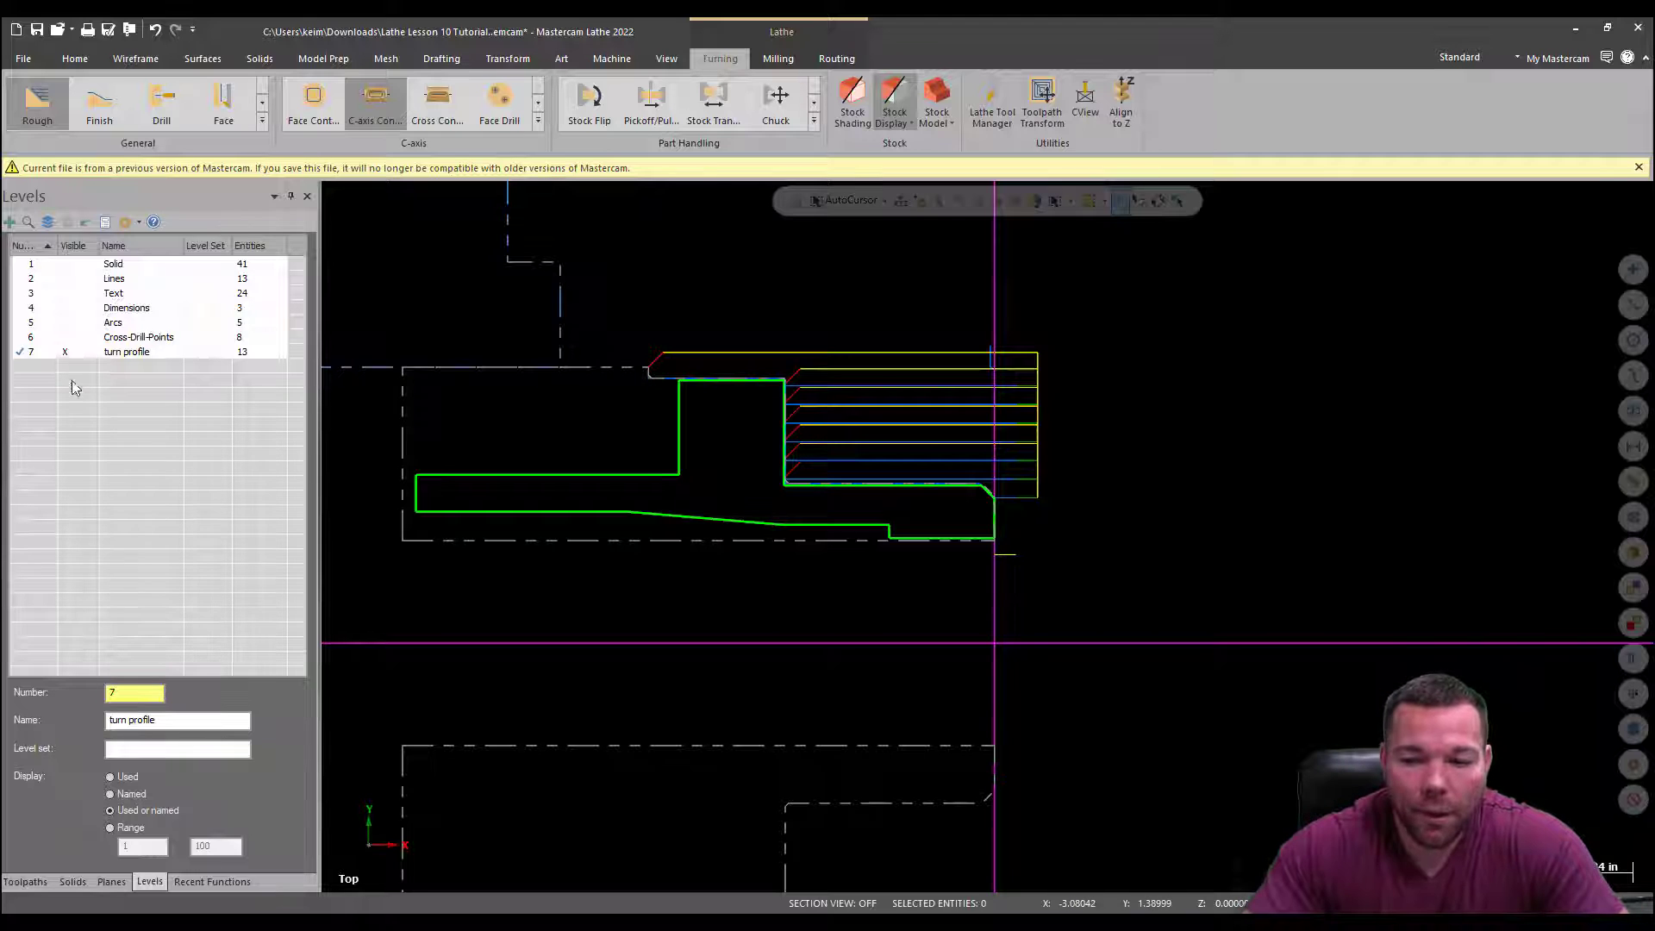
{"action": "left_click", "coordinate": [47, 350]}
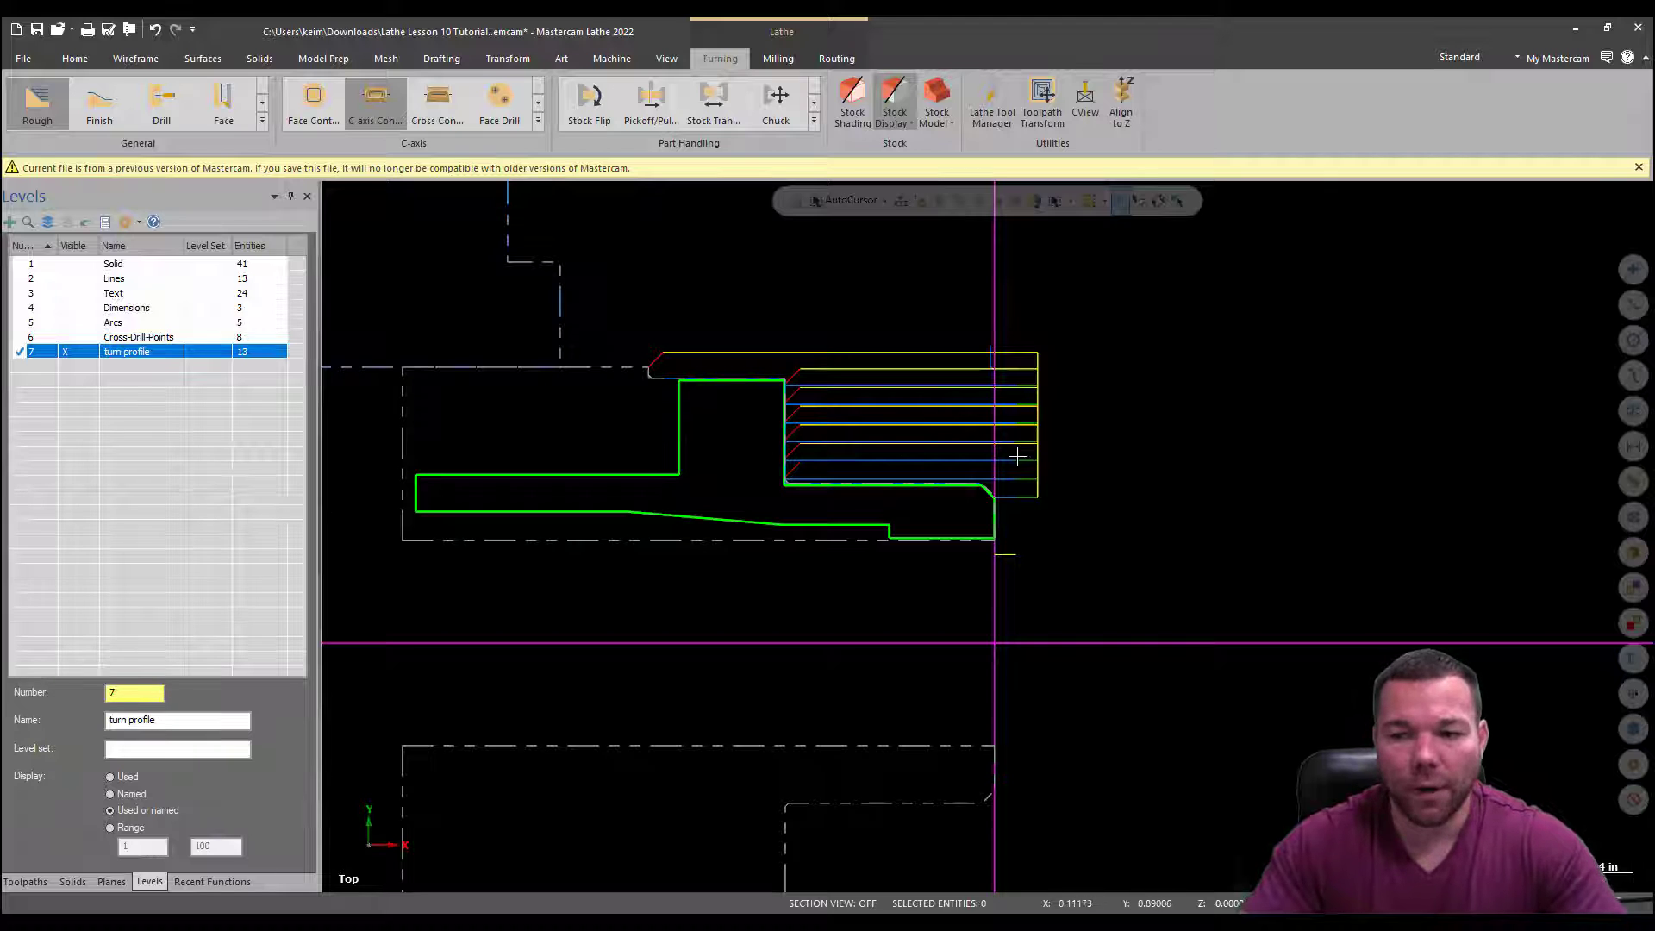
{"action": "left_click", "coordinate": [992, 376]}
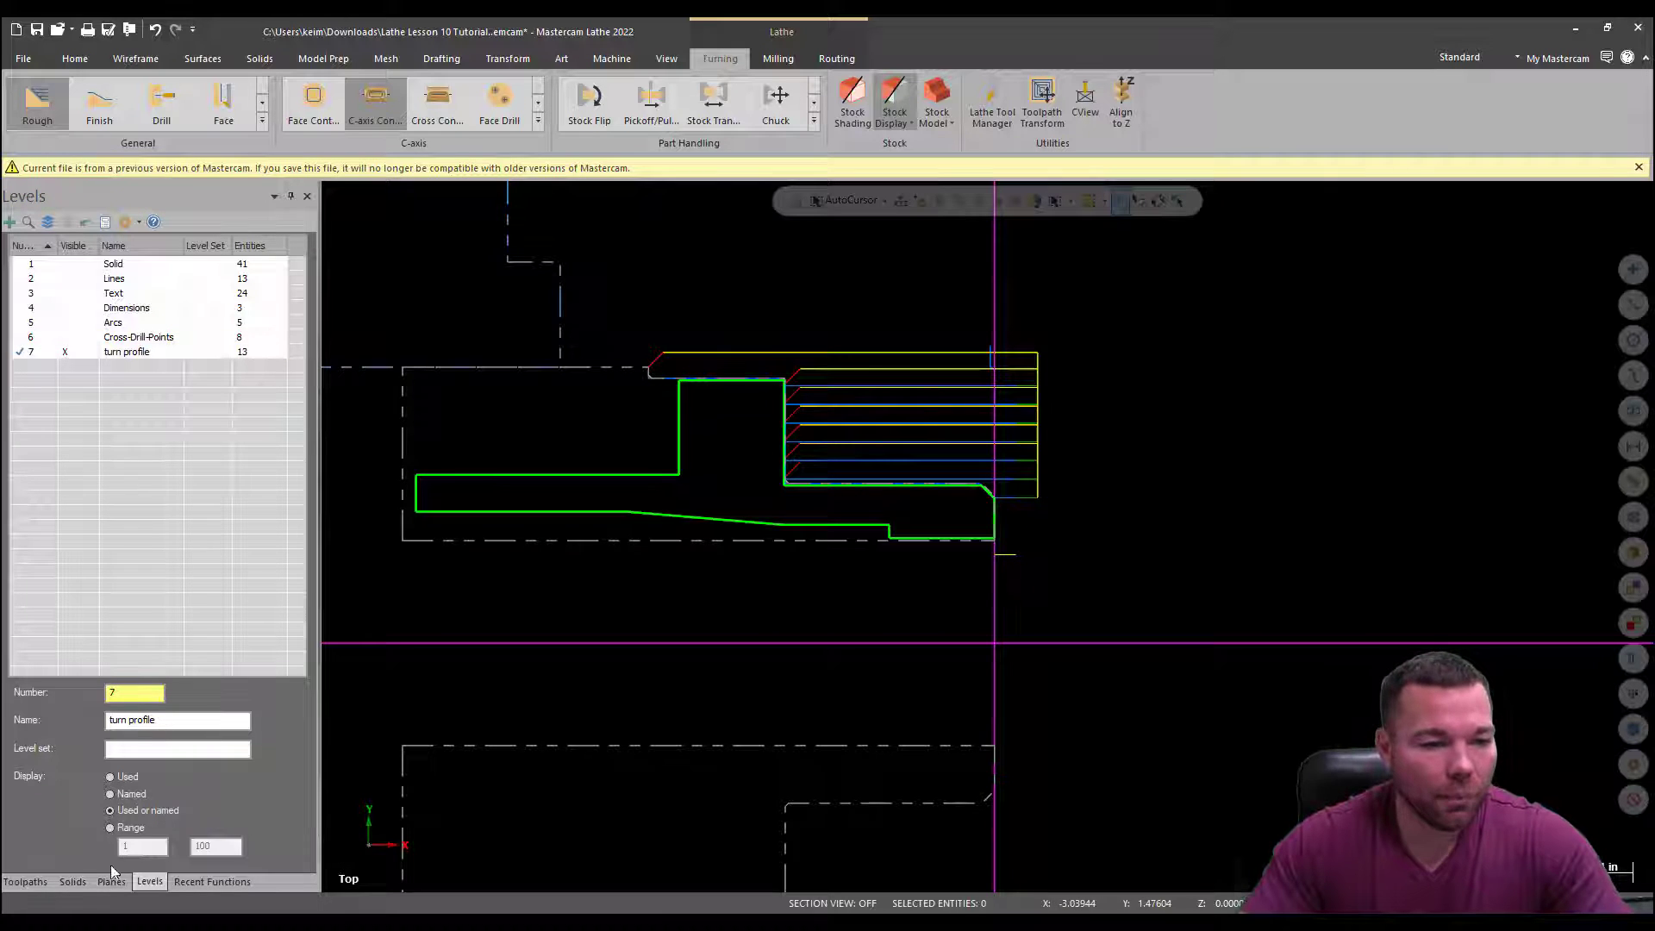
{"action": "left_click", "coordinate": [26, 881]}
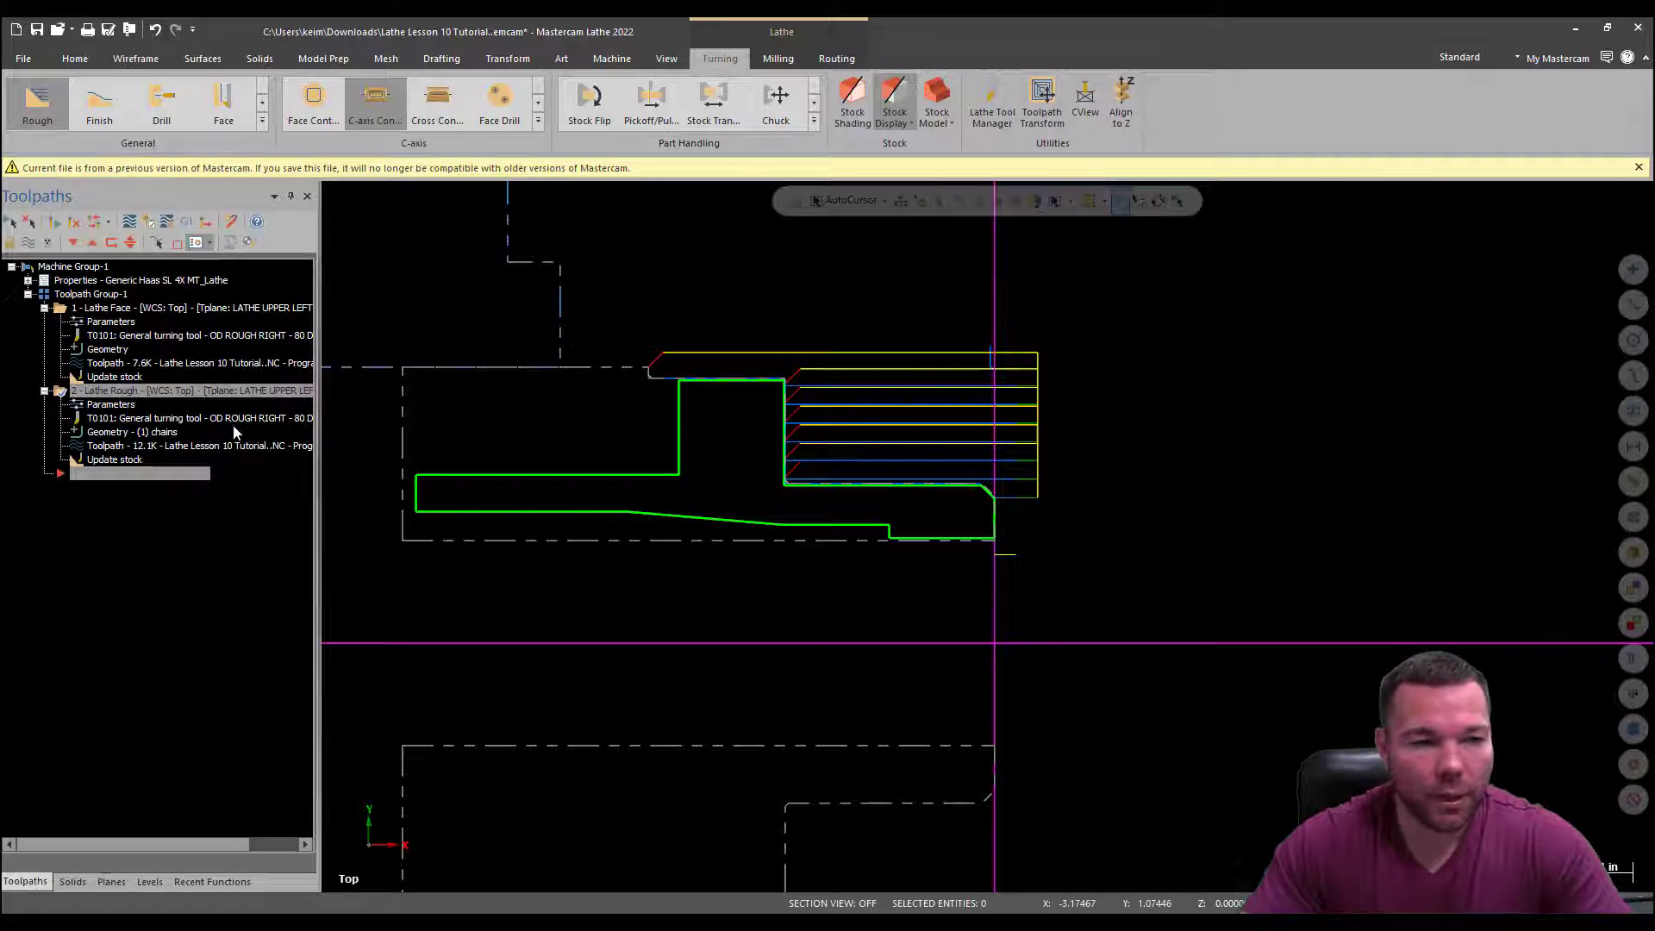
Show the Text level, make it the active level and hide the turn profile level
{"action": "left_click", "coordinate": [149, 882]}
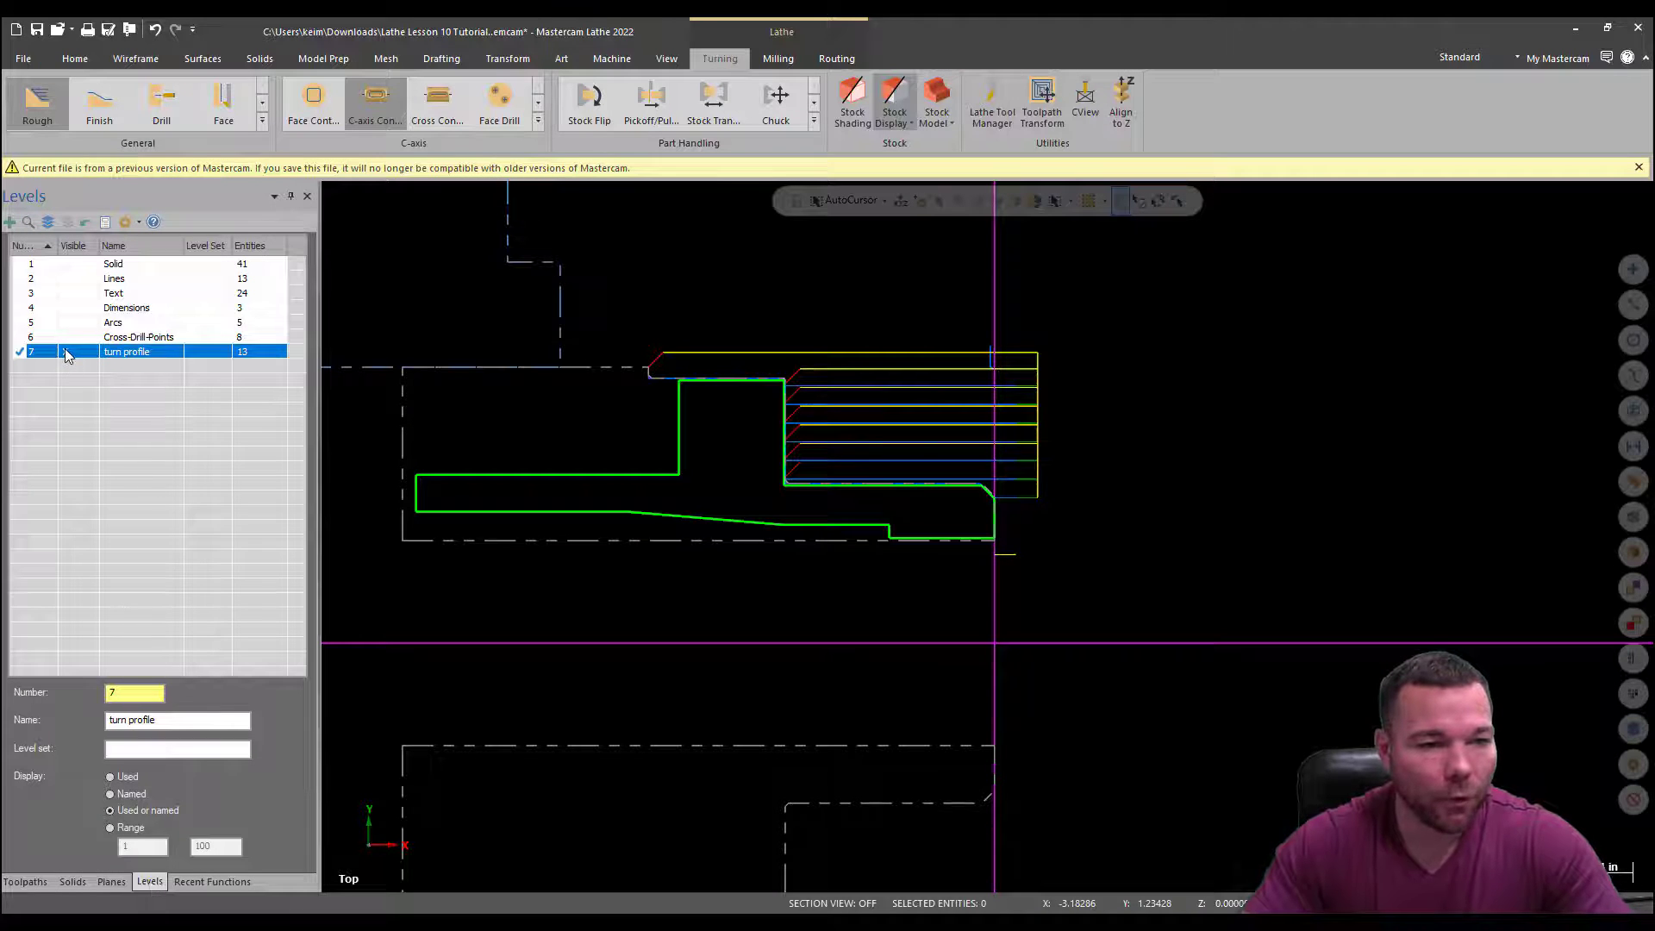
{"action": "left_click", "coordinate": [79, 294]}
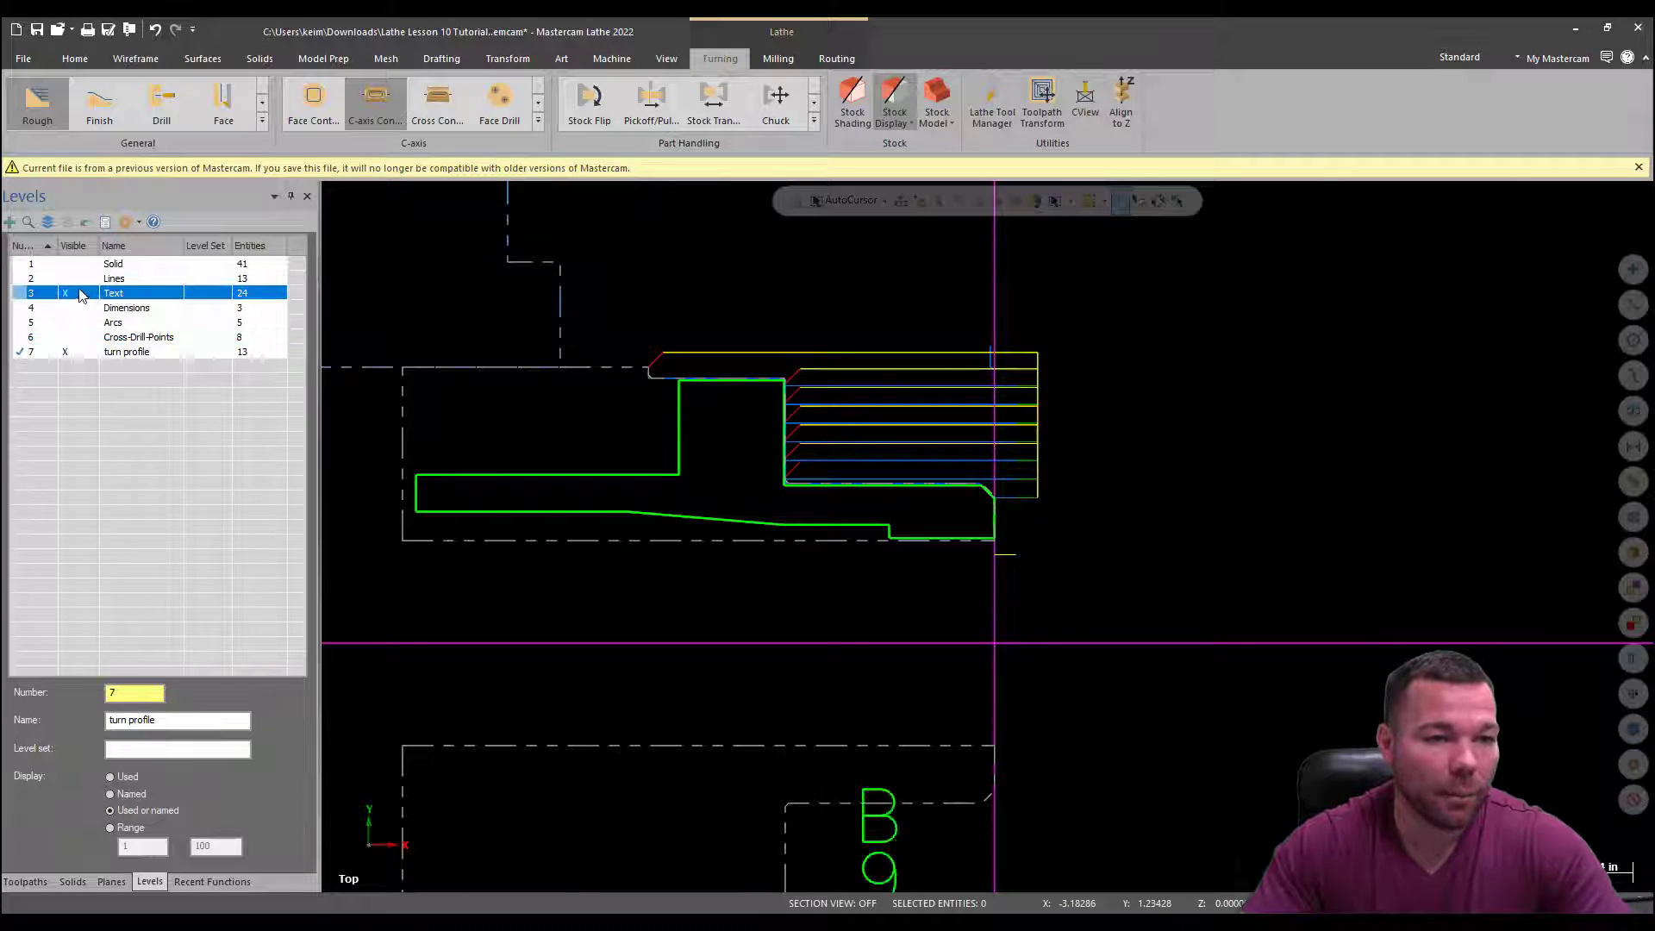
{"action": "left_click", "coordinate": [40, 297]}
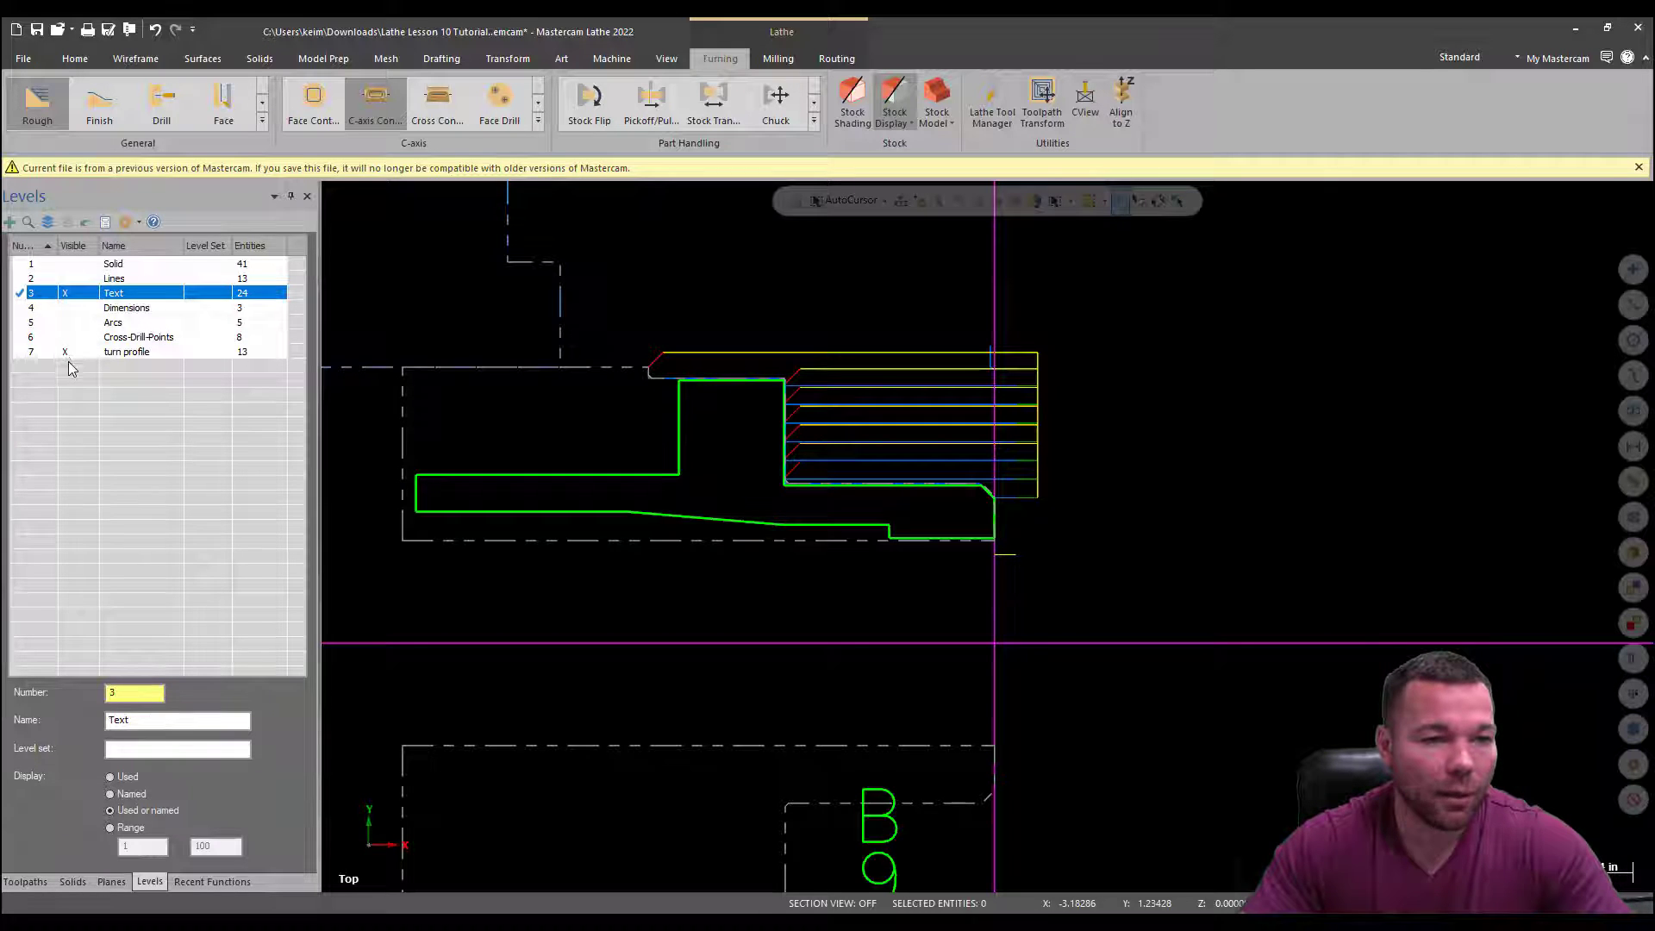
{"action": "left_click", "coordinate": [67, 354]}
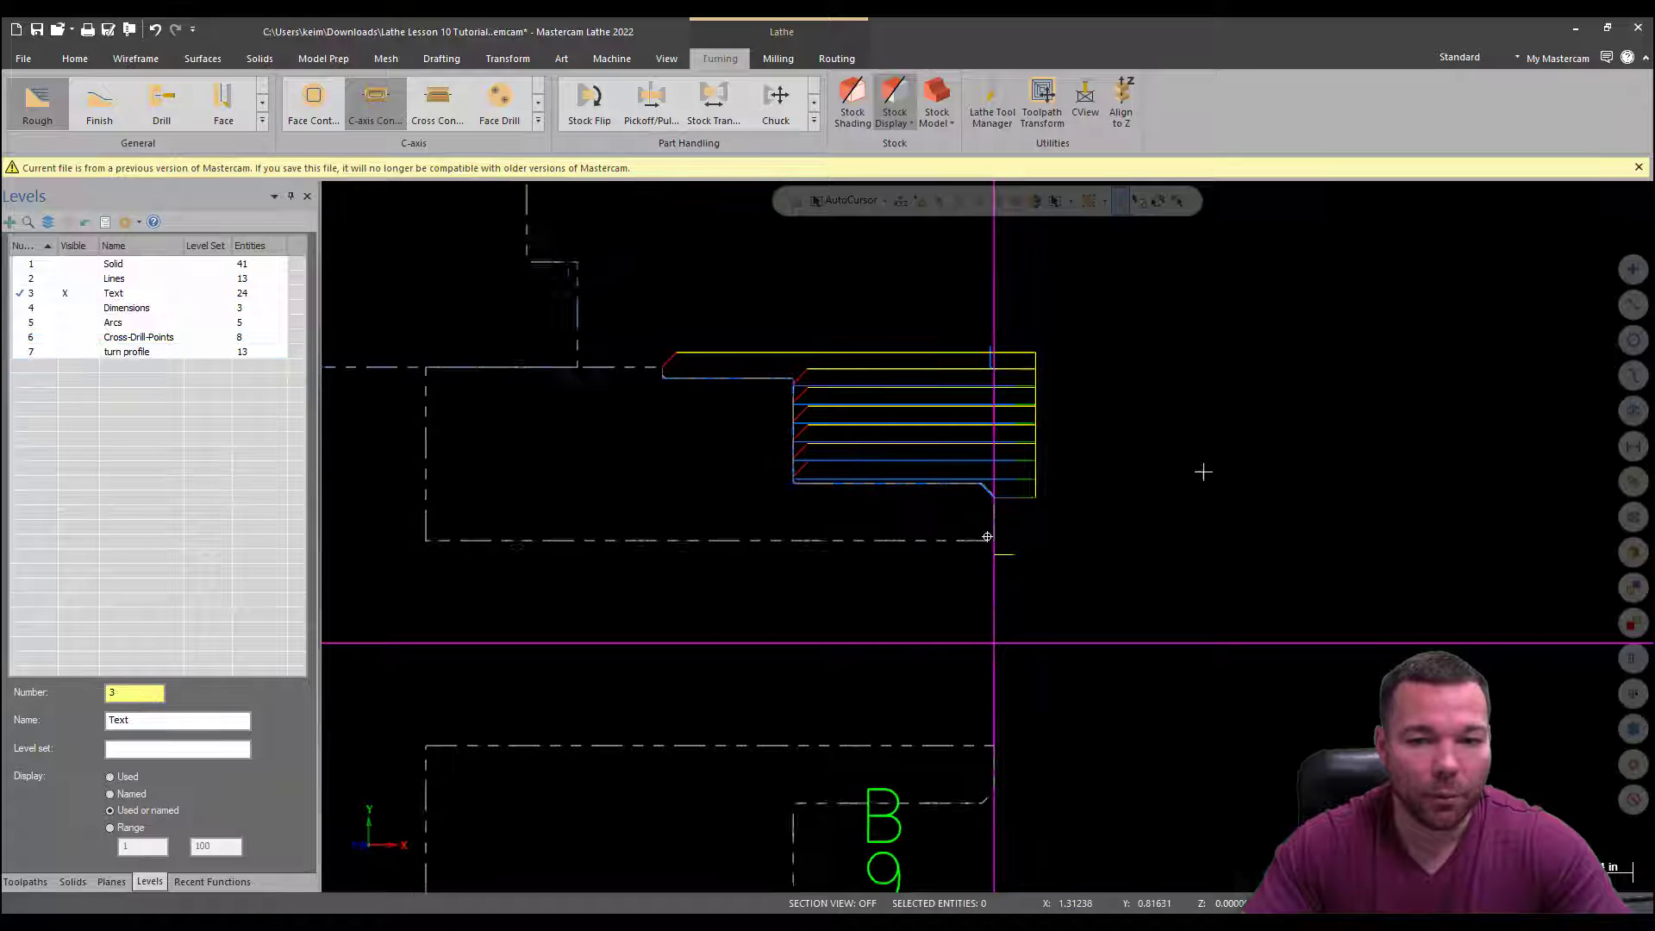
Show the Solid level and examine the B987 text's position against the flanged part from an oblique angle
{"action": "mouse_move", "coordinate": [1201, 470]}
{"action": "middle_mouse_down"}
{"action": "mouse_move", "coordinate": [1260, 477]}
{"action": "mouse_move", "coordinate": [1156, 354]}
{"action": "mouse_move", "coordinate": [1129, 705]}
{"action": "mouse_move", "coordinate": [1192, 677]}
{"action": "mouse_move", "coordinate": [1138, 691]}
{"action": "middle_mouse_up"}
{"action": "left_click", "coordinate": [70, 268]}
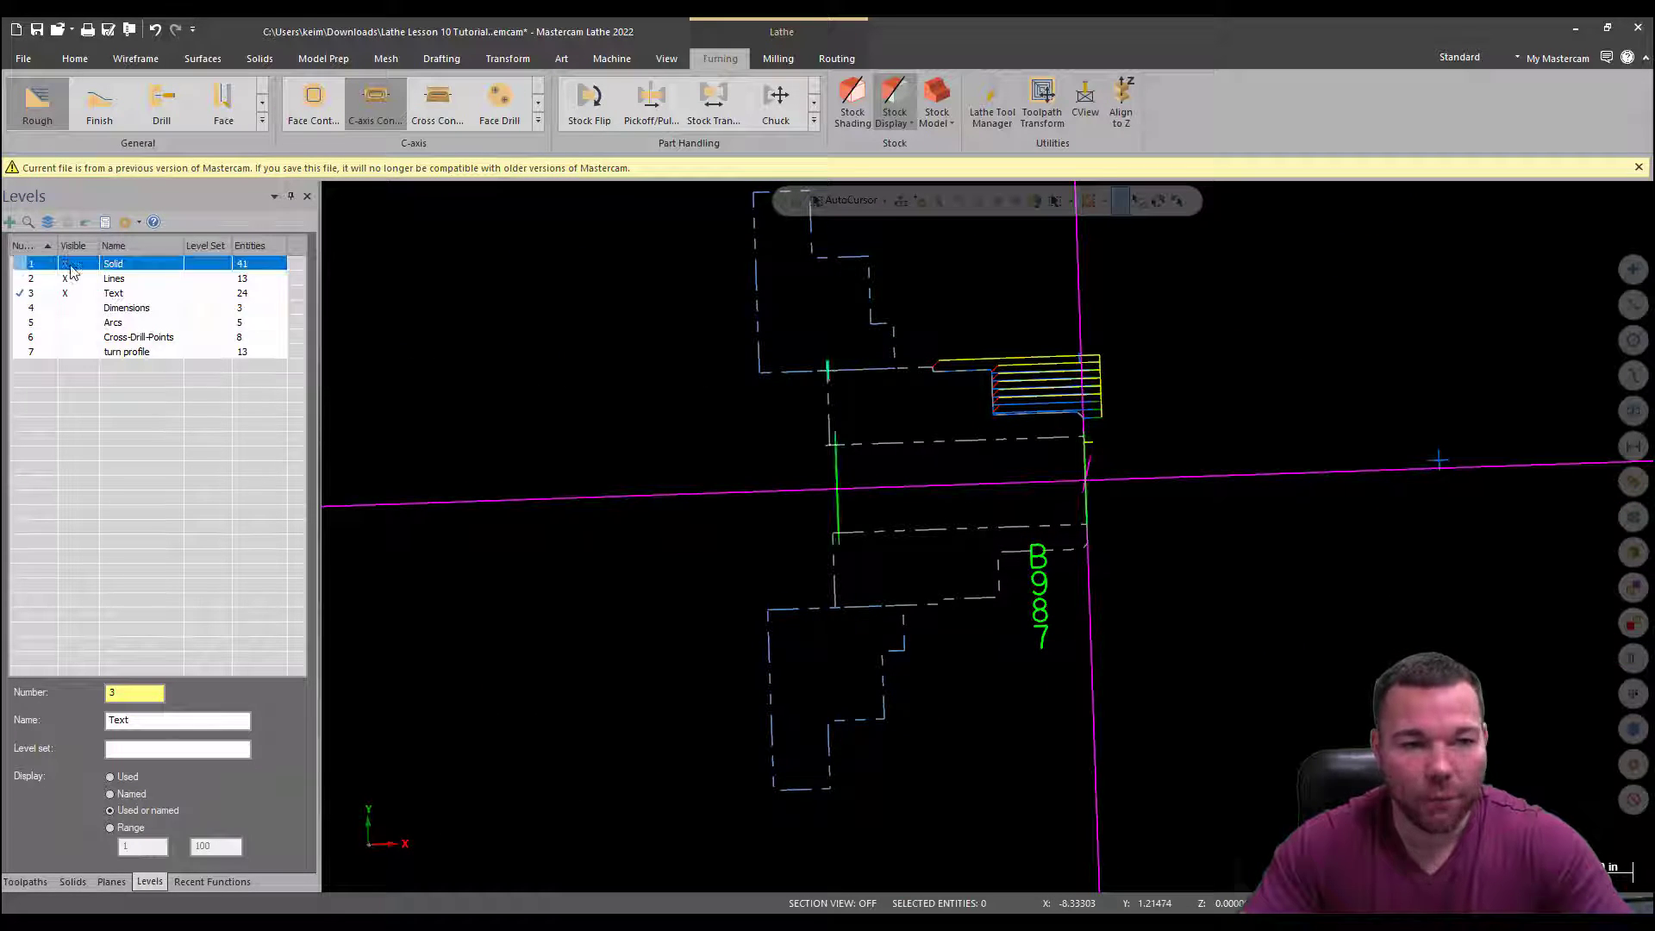
{"action": "left_click", "coordinate": [67, 264]}
{"action": "mouse_move", "coordinate": [1035, 560]}
{"action": "middle_mouse_down"}
{"action": "mouse_move", "coordinate": [1099, 627]}
{"action": "mouse_move", "coordinate": [1001, 517]}
{"action": "mouse_move", "coordinate": [888, 518]}
{"action": "mouse_move", "coordinate": [1205, 678]}
{"action": "middle_mouse_up"}
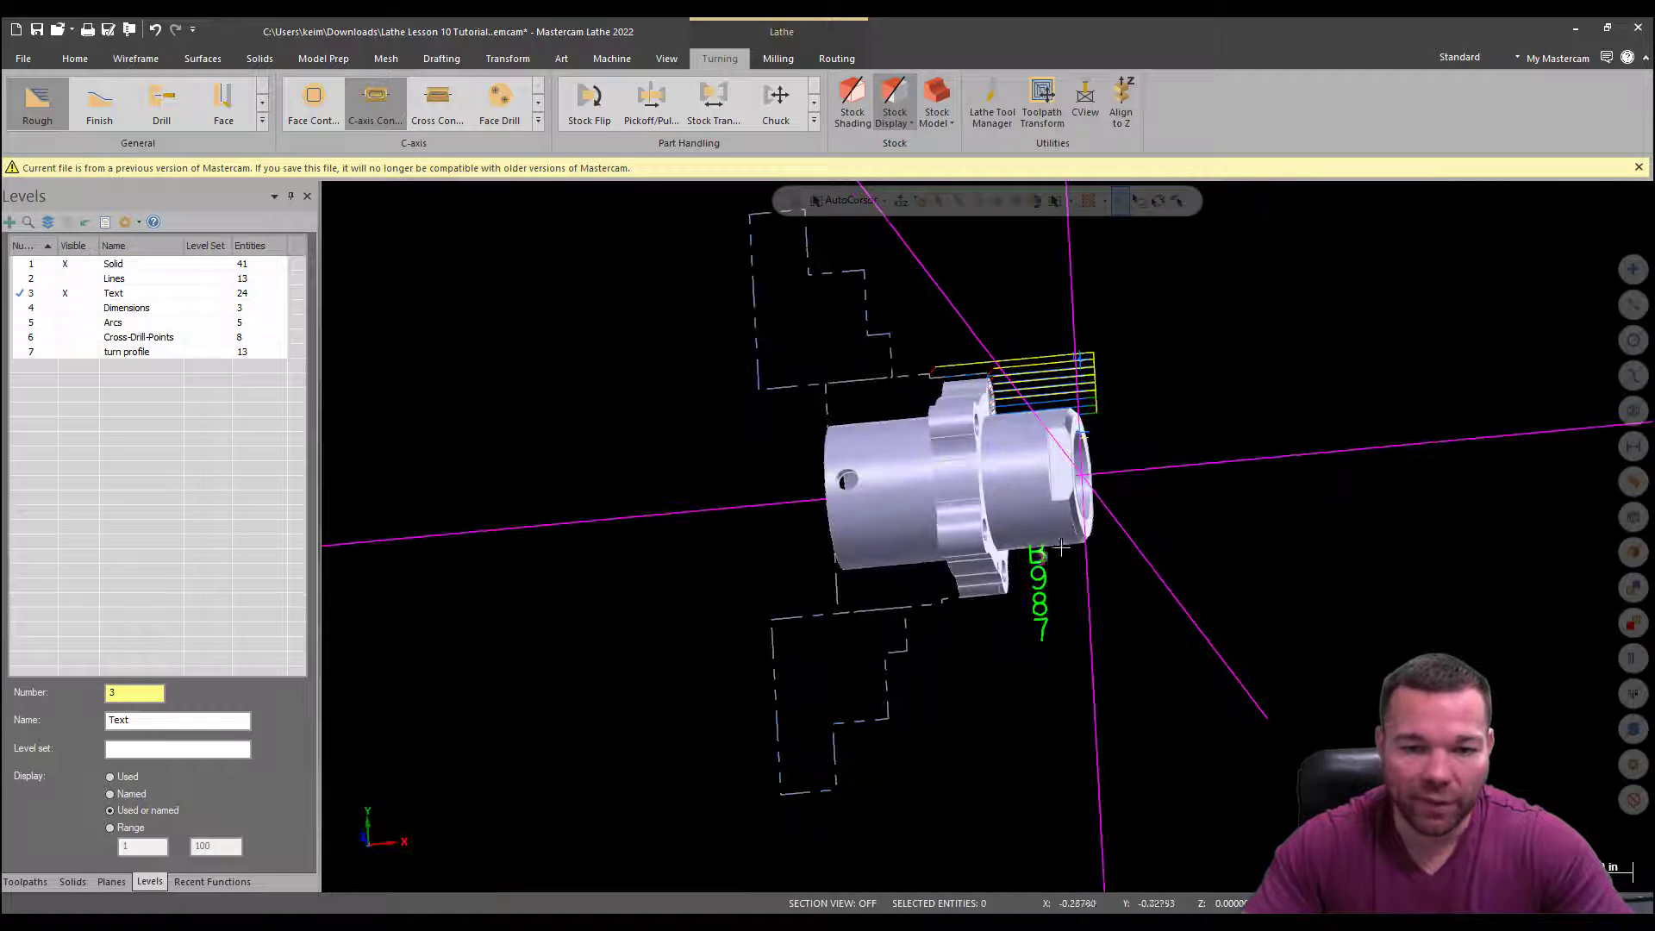
{"action": "middle_click_drag", "start_coordinate": [1201, 528], "coordinate": [1052, 532]}
{"action": "scroll", "coordinate": [1051, 532], "scroll_direction": "up", "scroll_amount": 5}
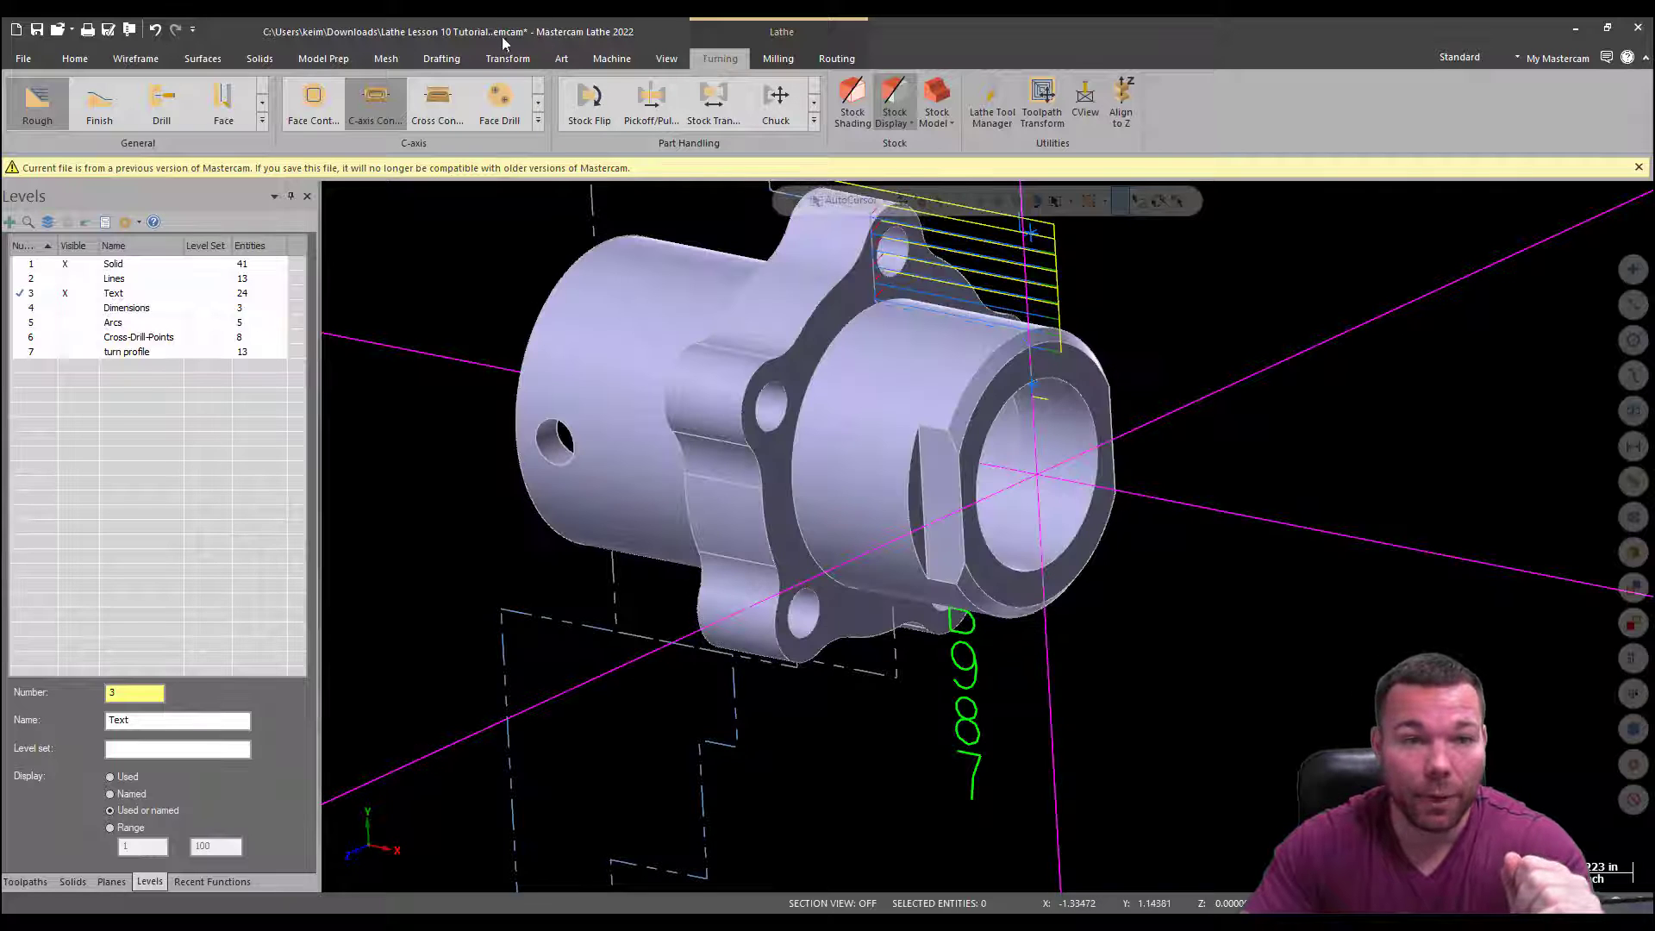
Check the radius of the part's front outer edge with a circular dimension, without placing it
{"action": "left_click", "coordinate": [441, 57]}
{"action": "left_click", "coordinate": [83, 105]}
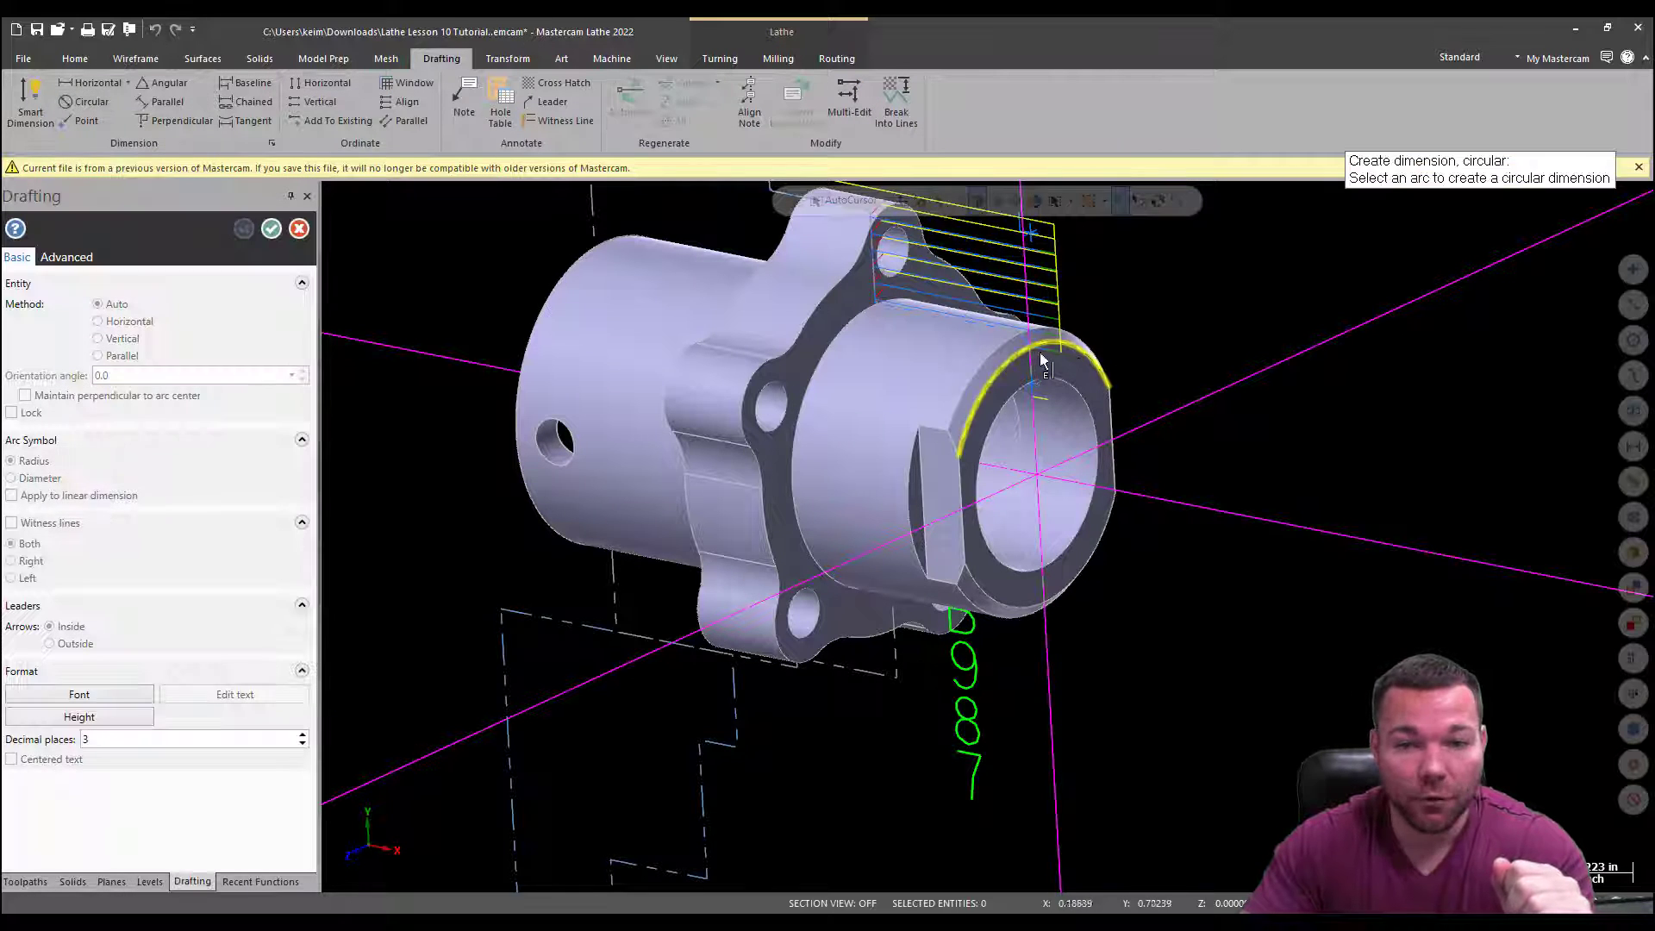
{"action": "left_click", "coordinate": [1045, 362]}
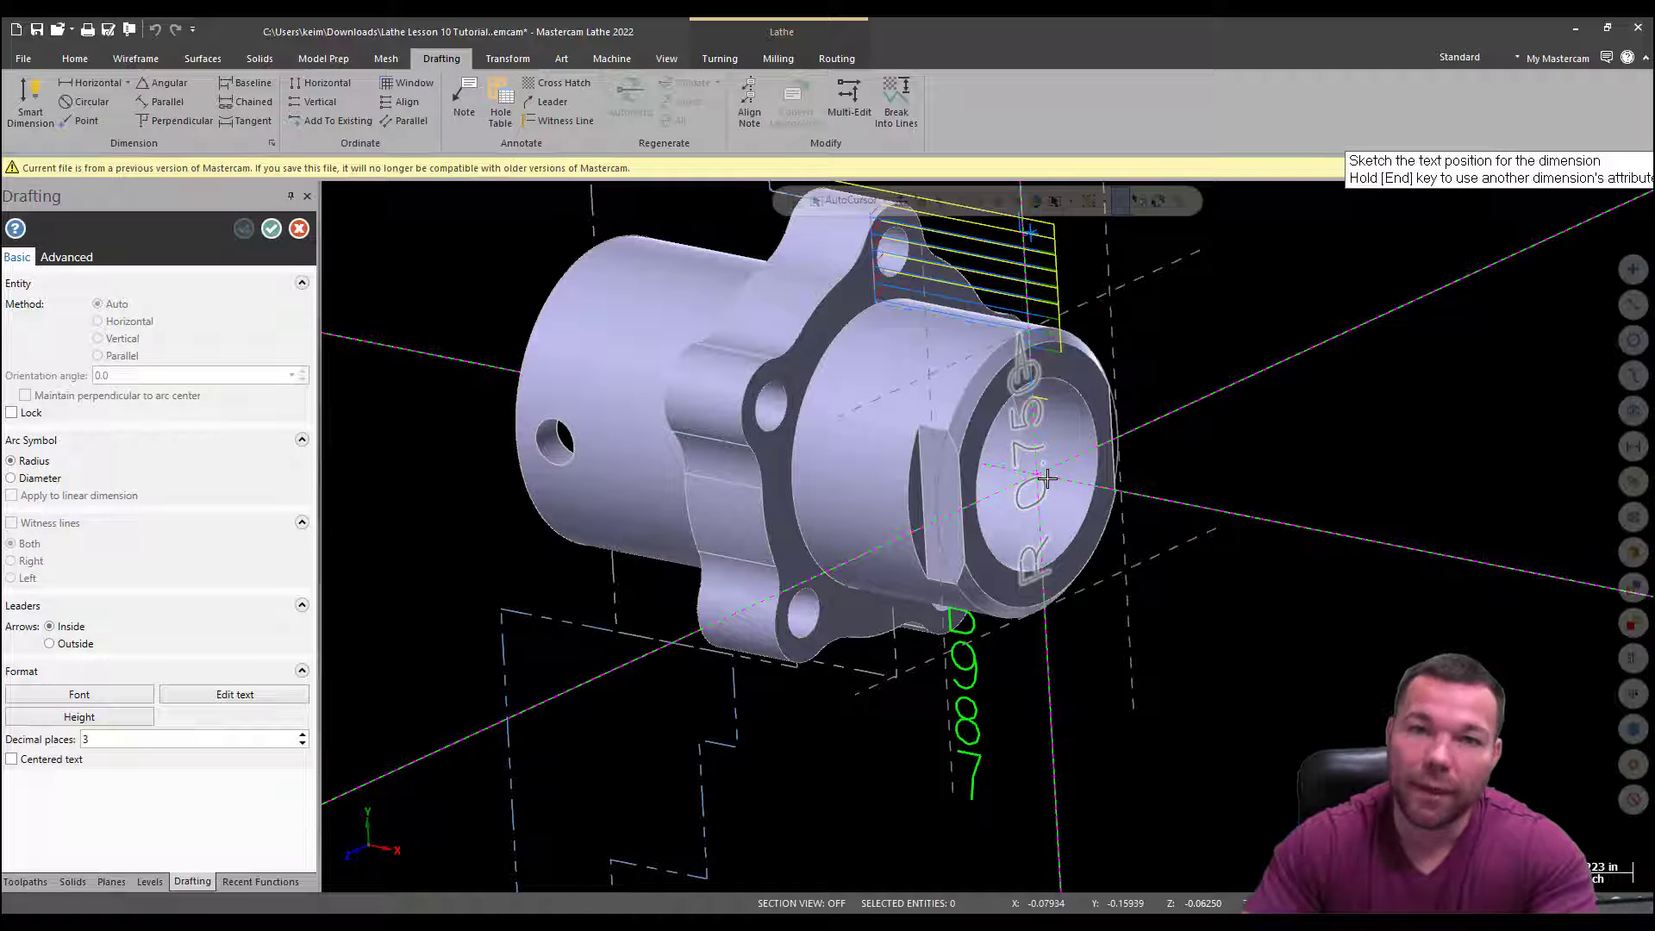
{"action": "key", "text": "Escape"}
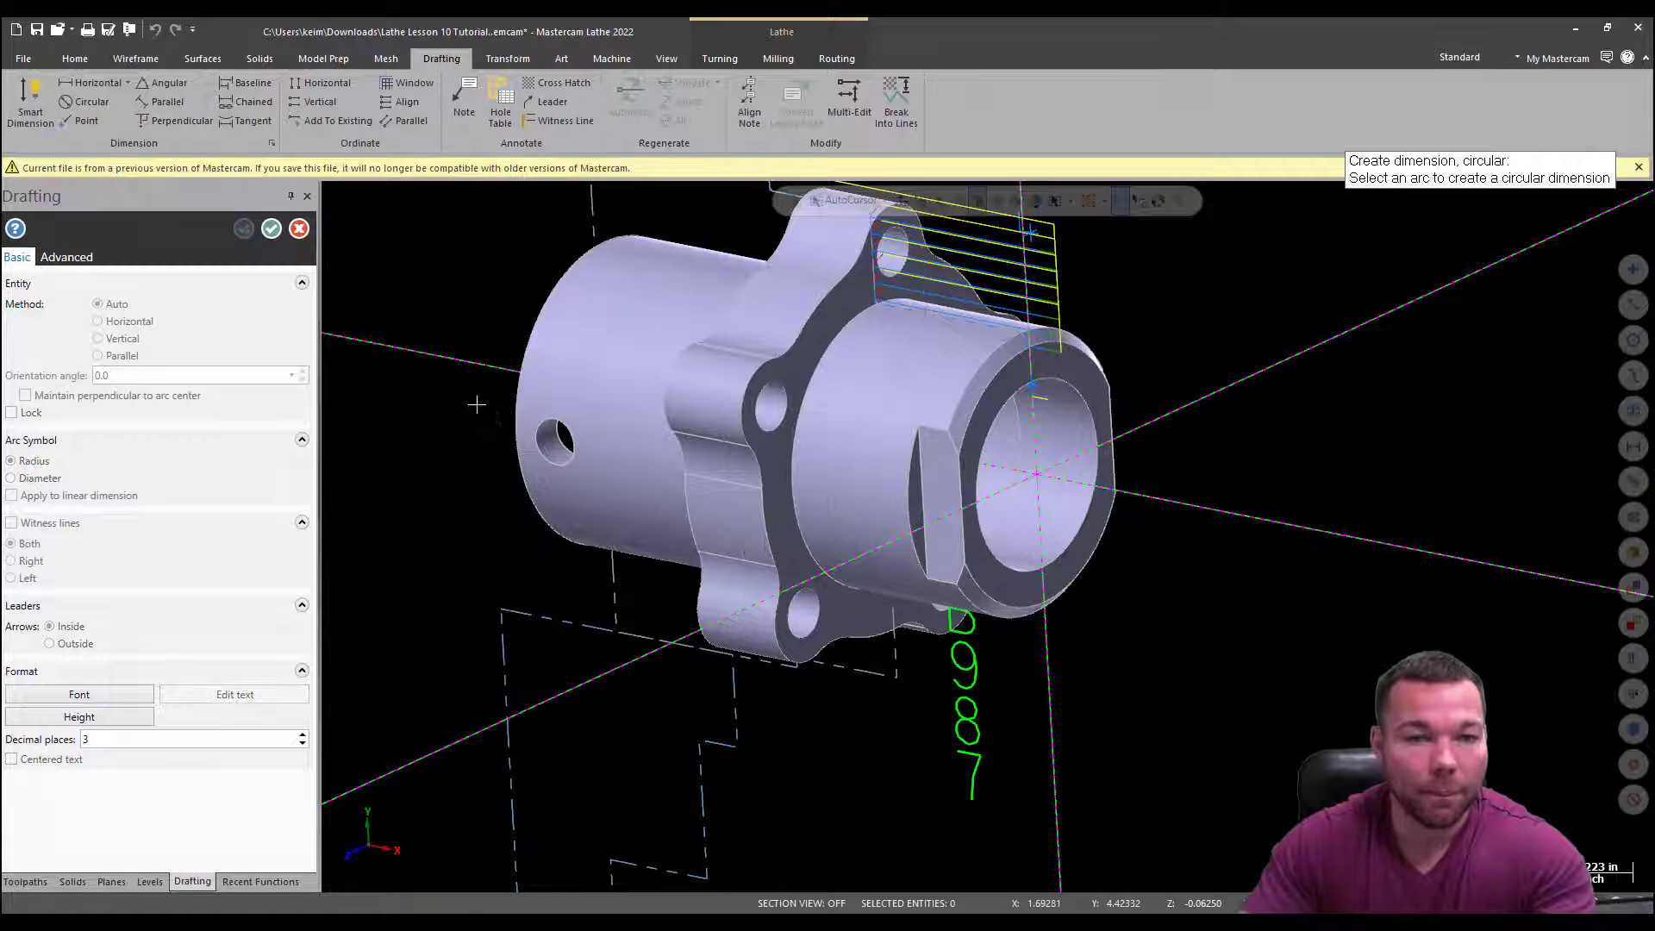
{"action": "key", "text": "Escape"}
Hide the Solid level and return to the Top view
{"action": "left_click", "coordinate": [64, 264]}
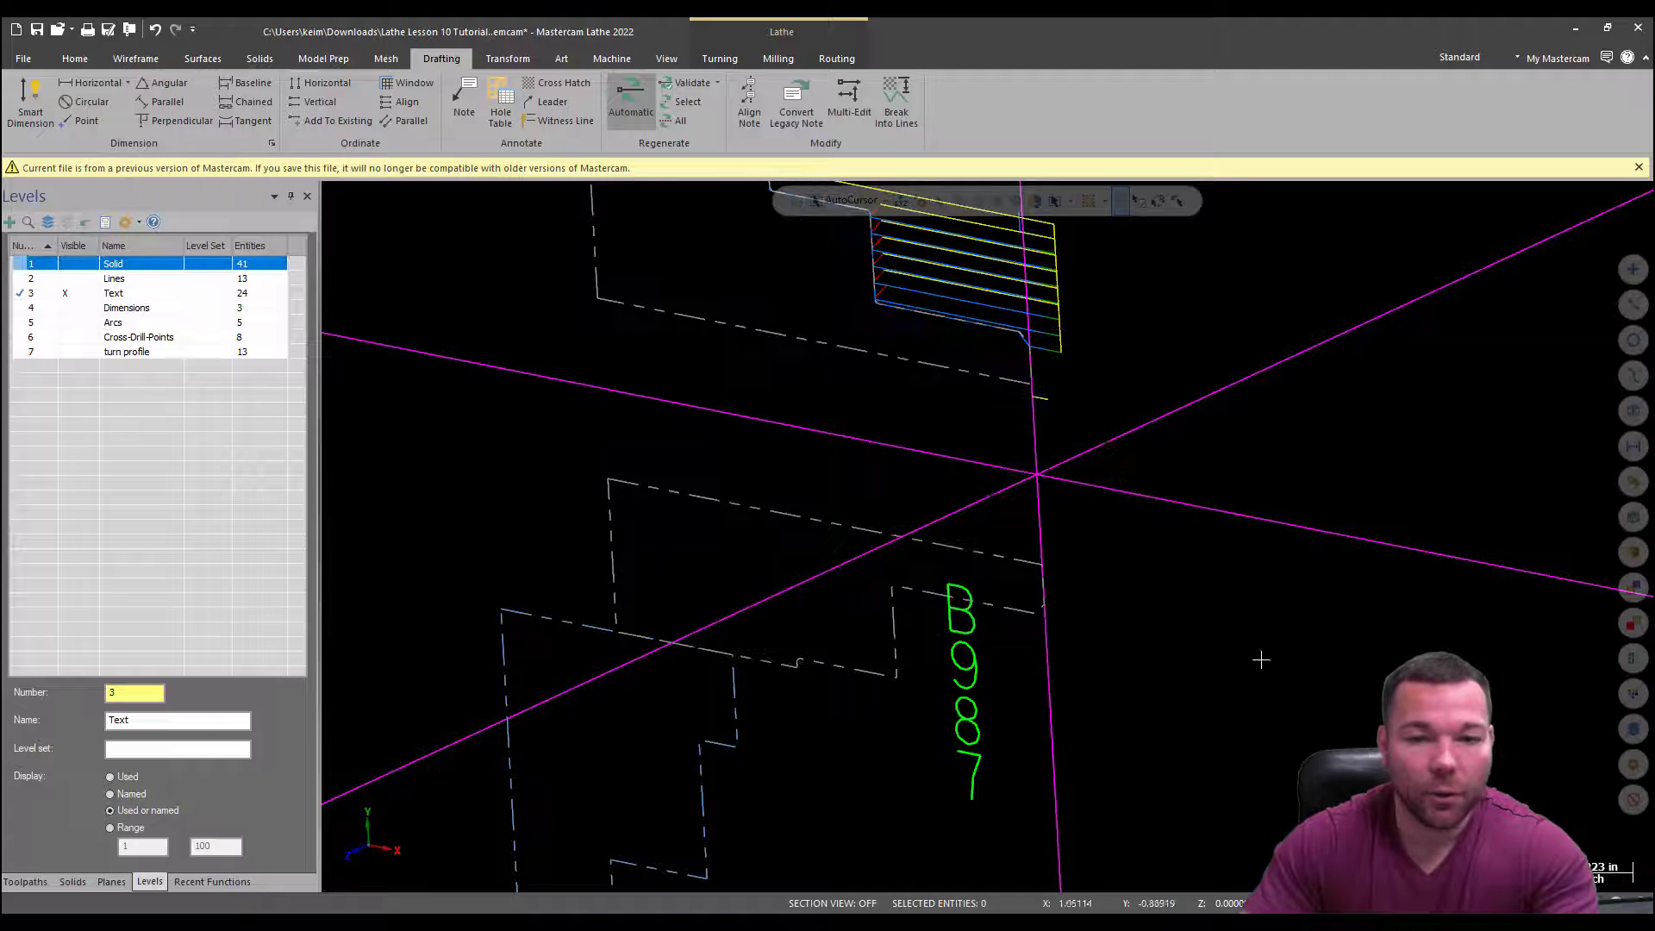
{"action": "right_click", "coordinate": [1255, 583]}
{"action": "left_click", "coordinate": [1293, 595]}
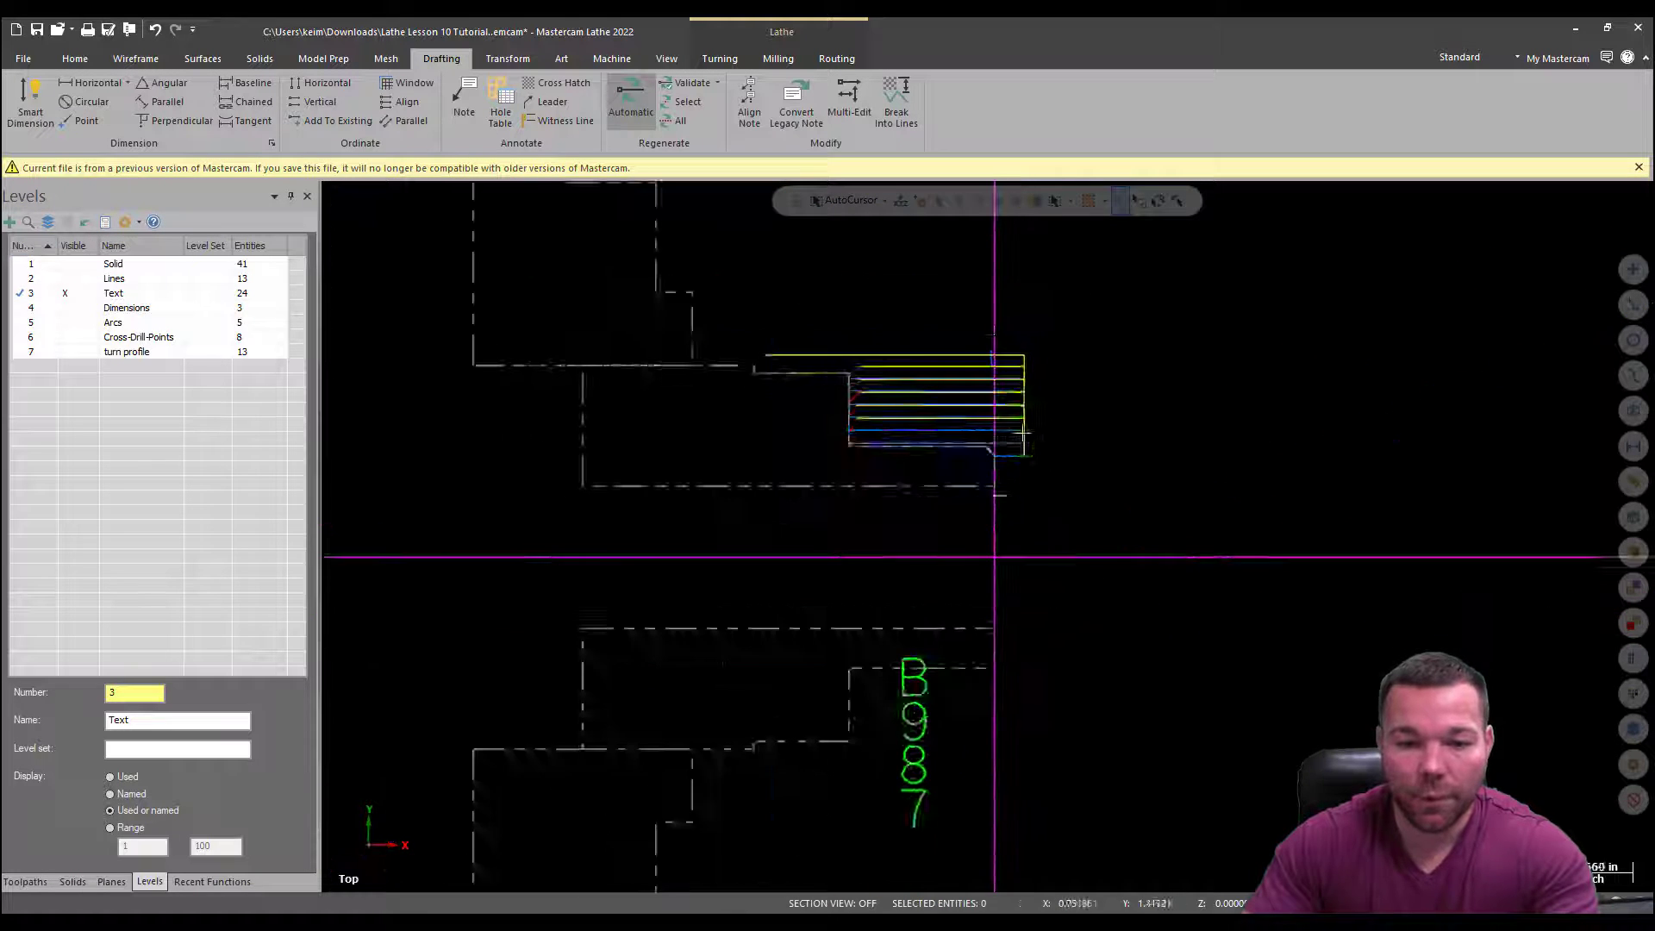
Start a C-axis contour toolpath and window-chain the B987 text, starting from the foot of the 7
{"action": "left_click", "coordinate": [720, 58]}
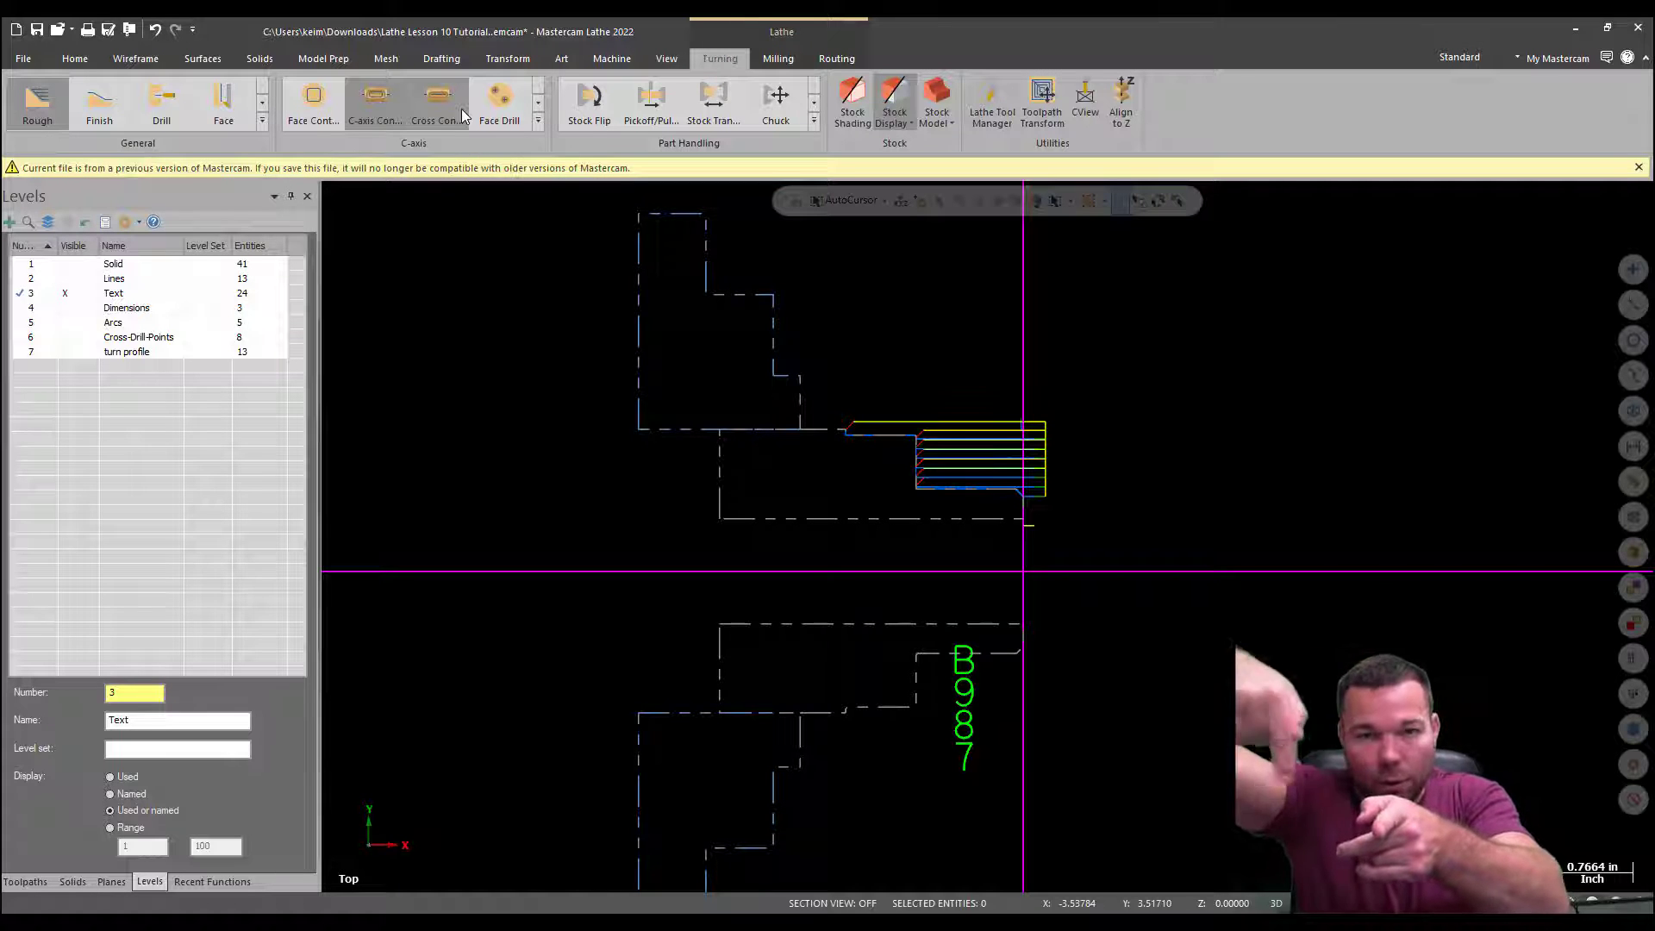
{"action": "left_click", "coordinate": [366, 102]}
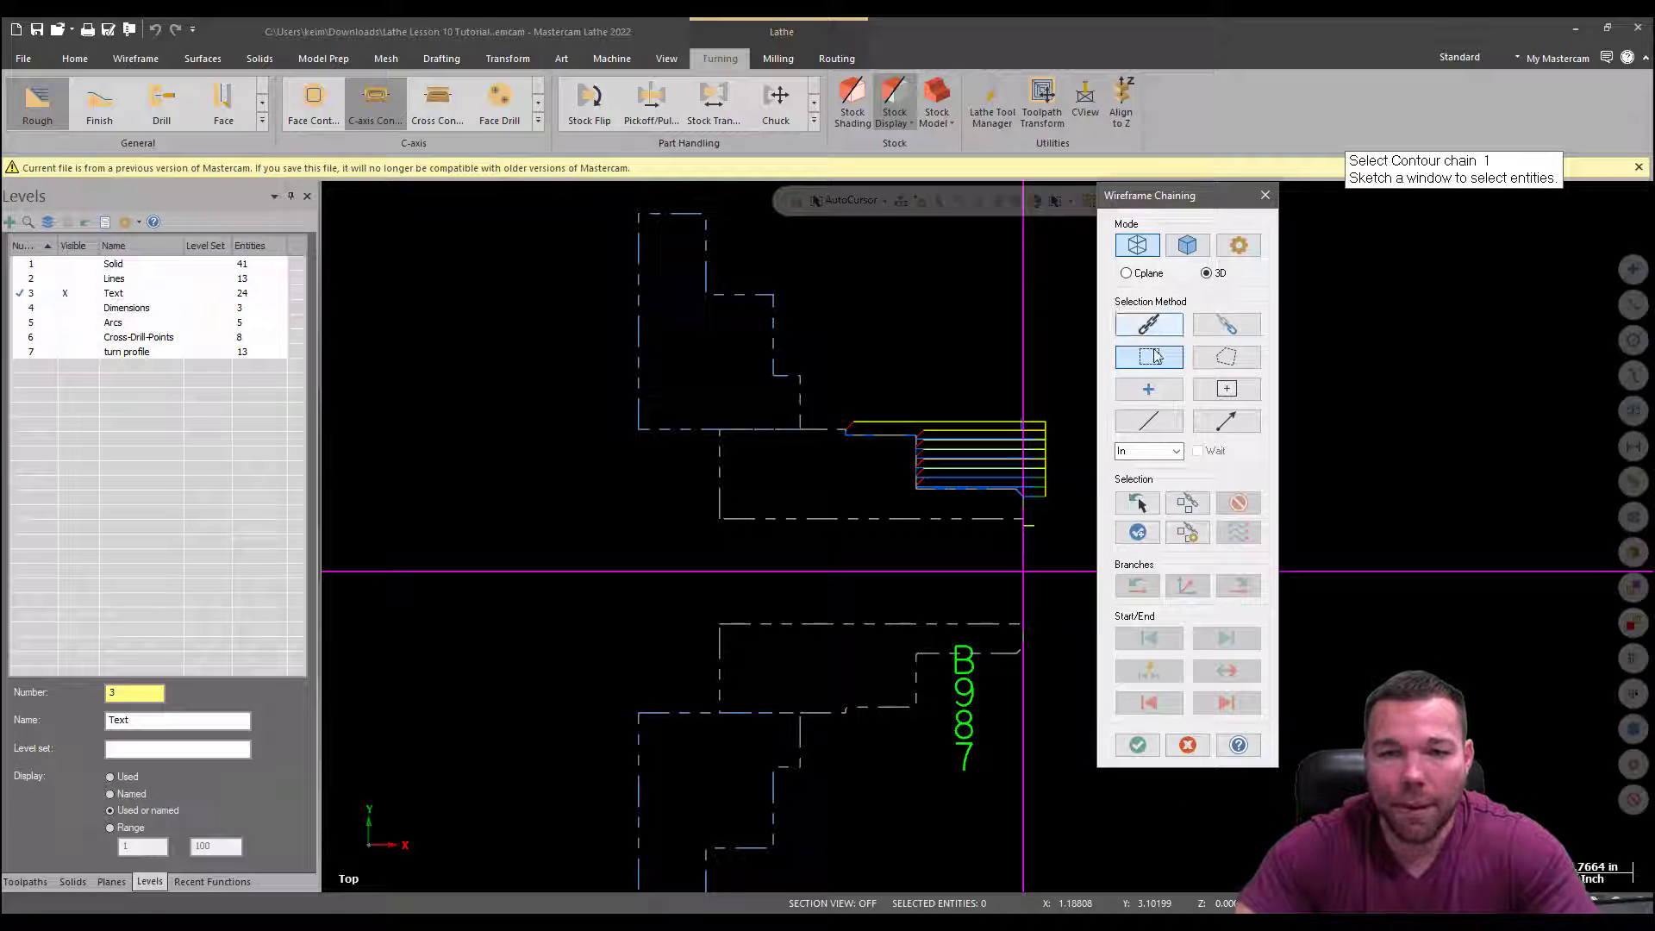
{"action": "left_click_drag", "start_coordinate": [902, 601], "coordinate": [1000, 798]}
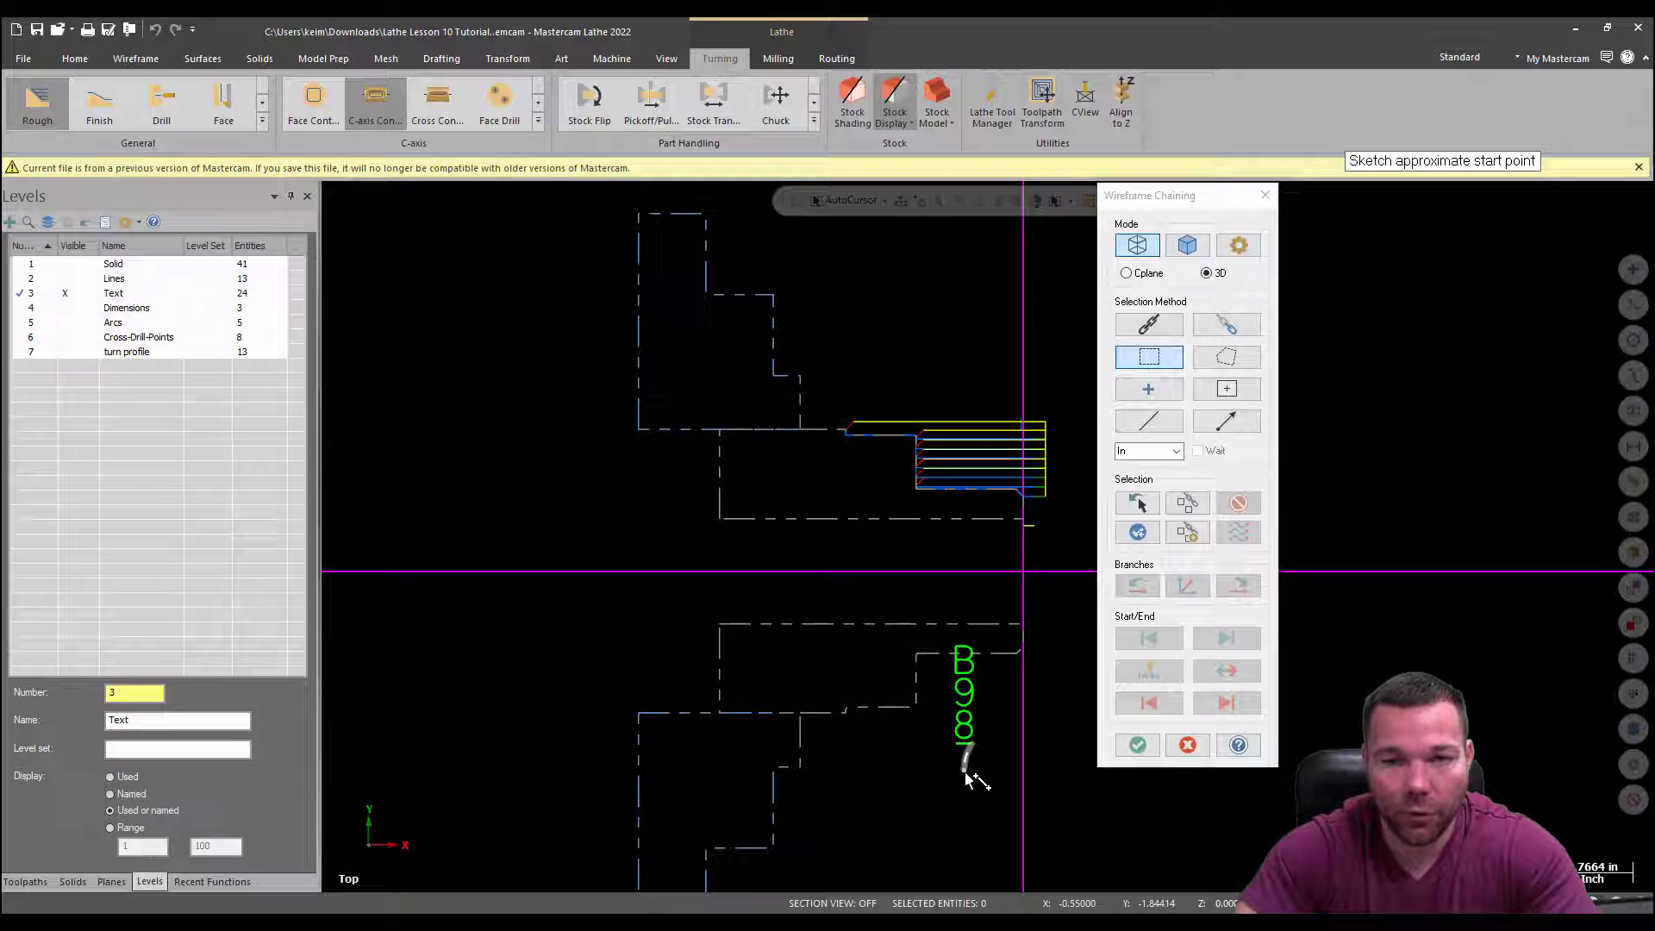
{"action": "left_click", "coordinate": [968, 778]}
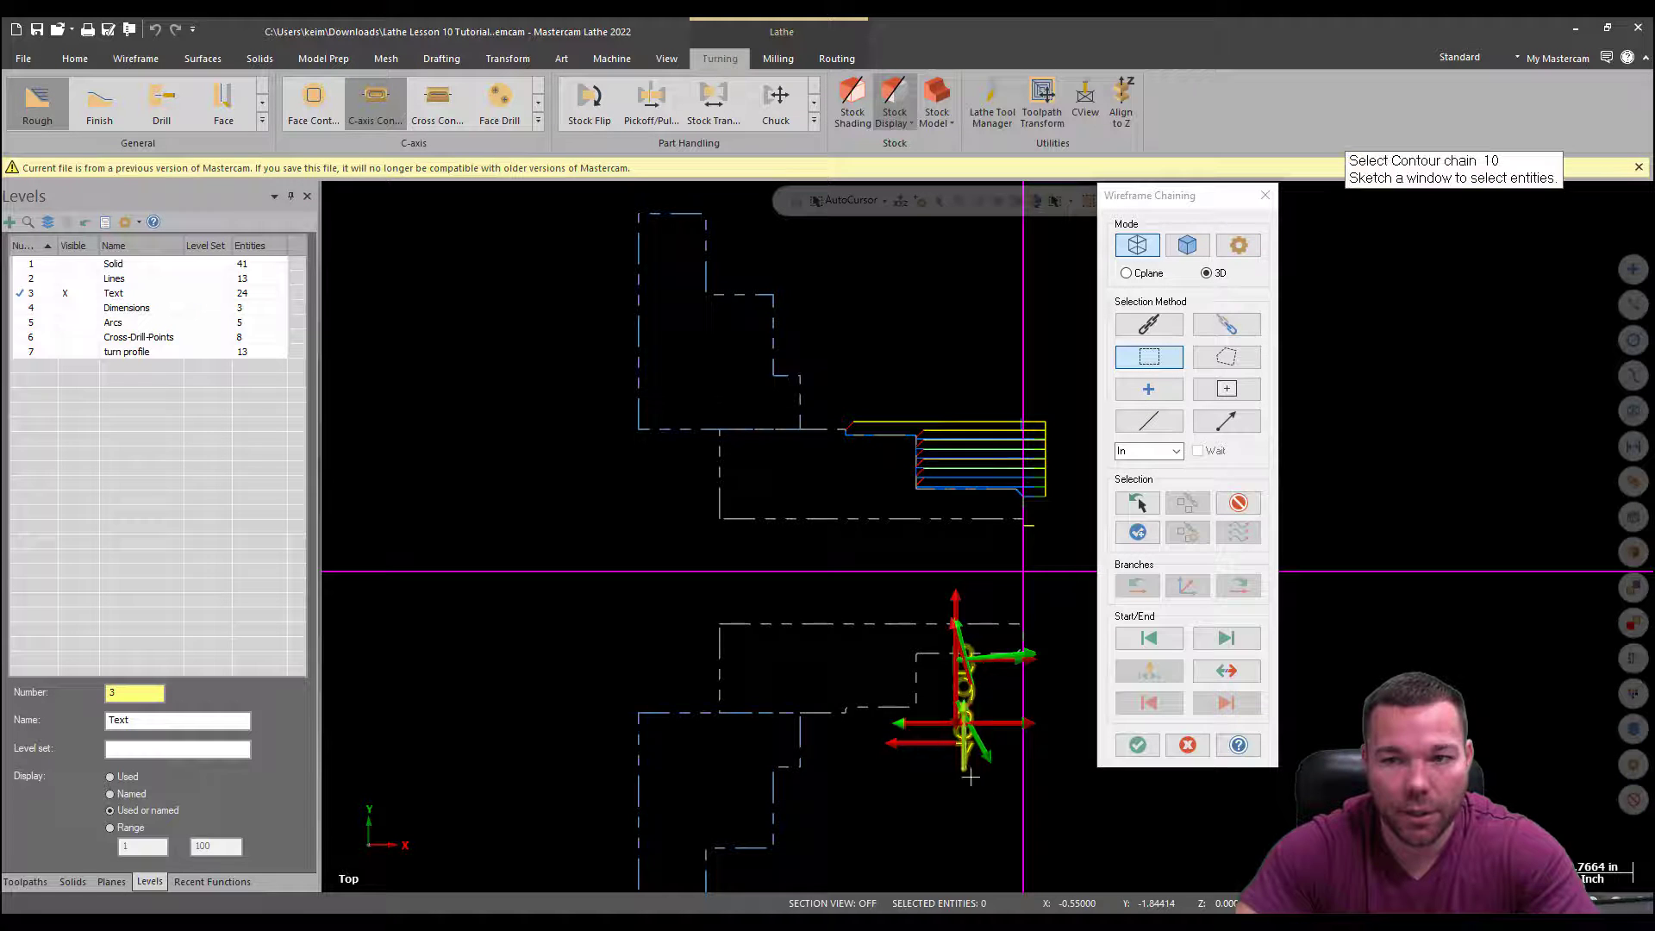
{"action": "left_click", "coordinate": [1138, 745]}
Select the 1/16 ball endmill for the C-axis contour and set its compensation type to Off
{"action": "left_click", "coordinate": [259, 247]}
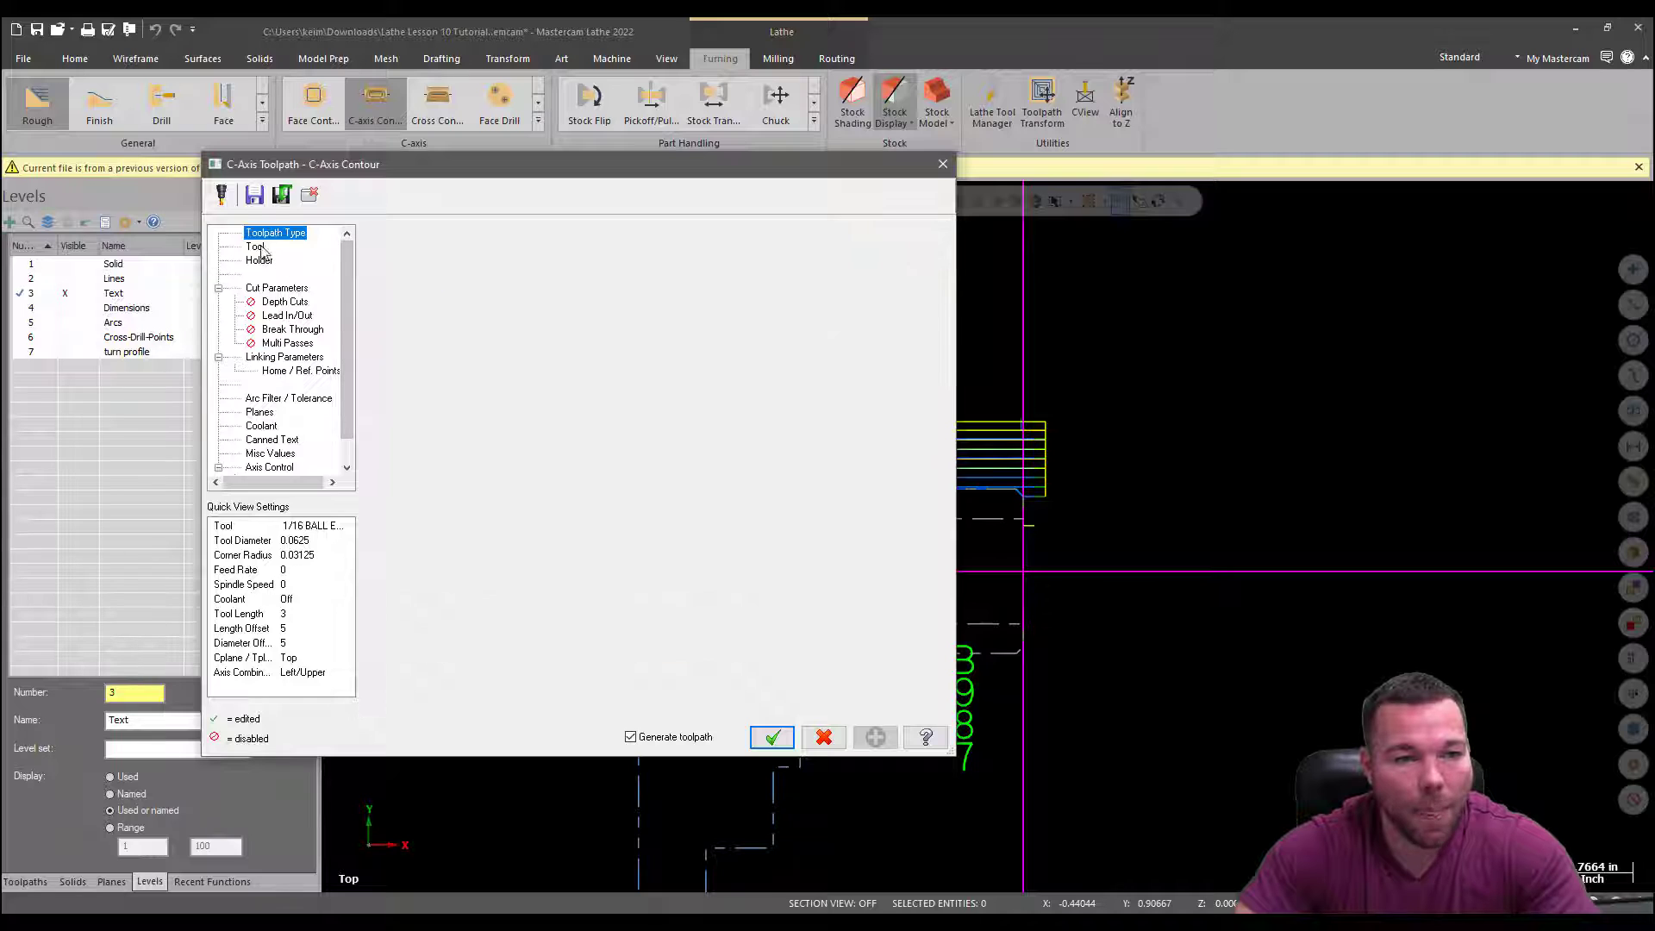
{"action": "left_click", "coordinate": [595, 339]}
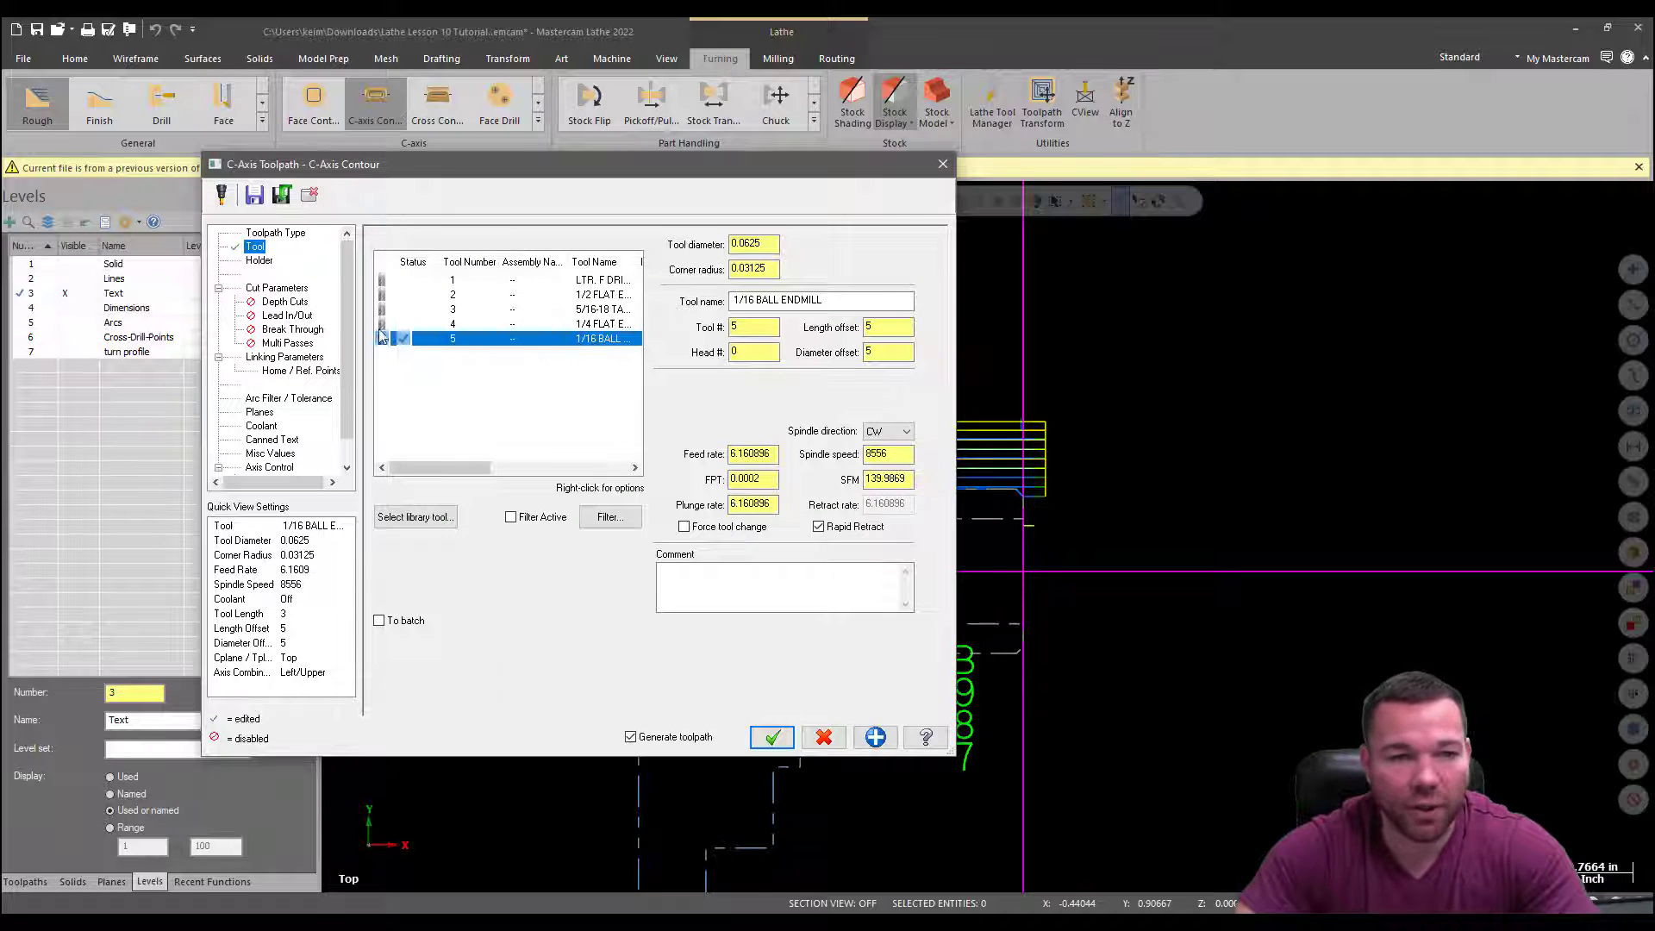
{"action": "left_click", "coordinate": [278, 289]}
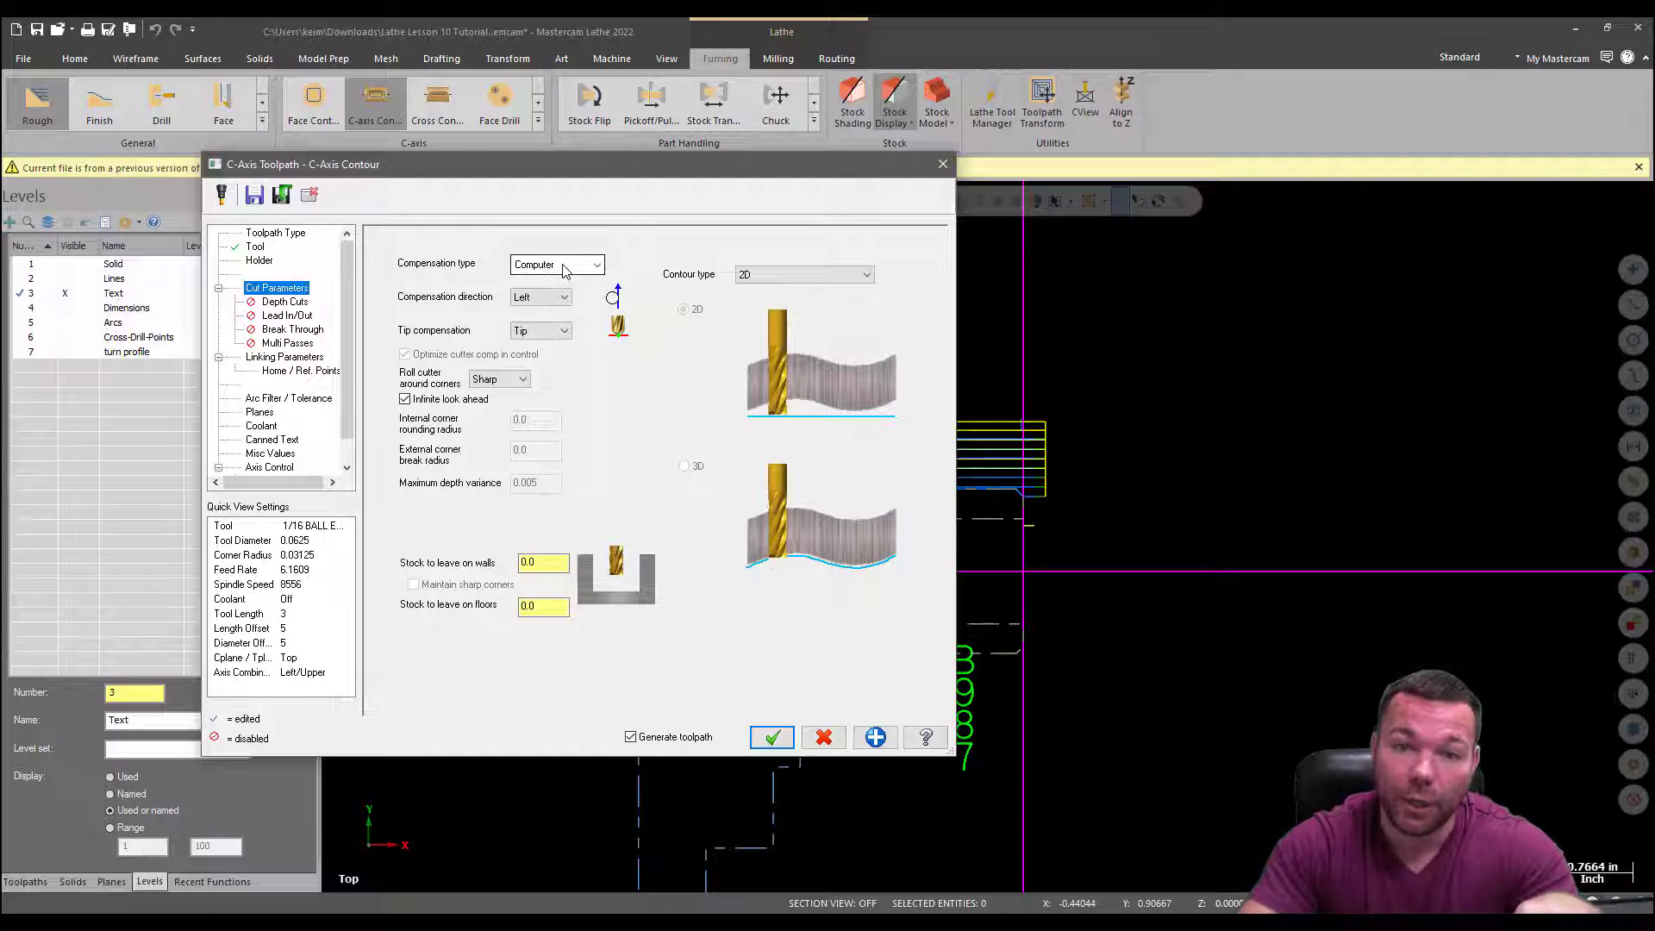
{"action": "left_click", "coordinate": [540, 267]}
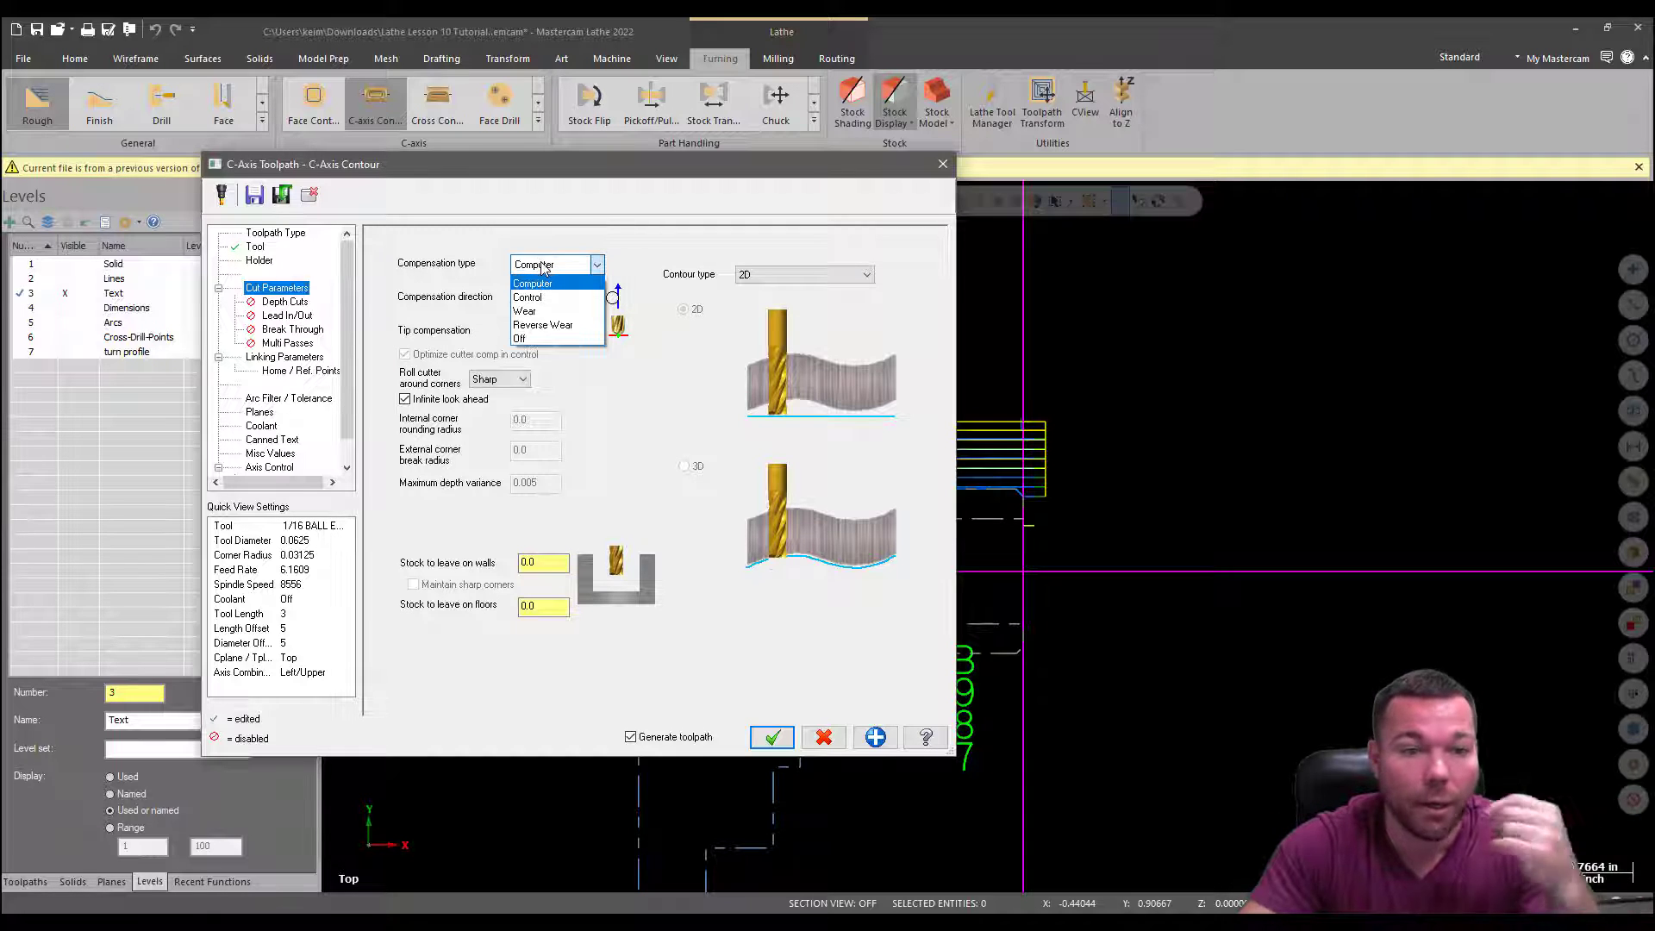
{"action": "left_click", "coordinate": [532, 341]}
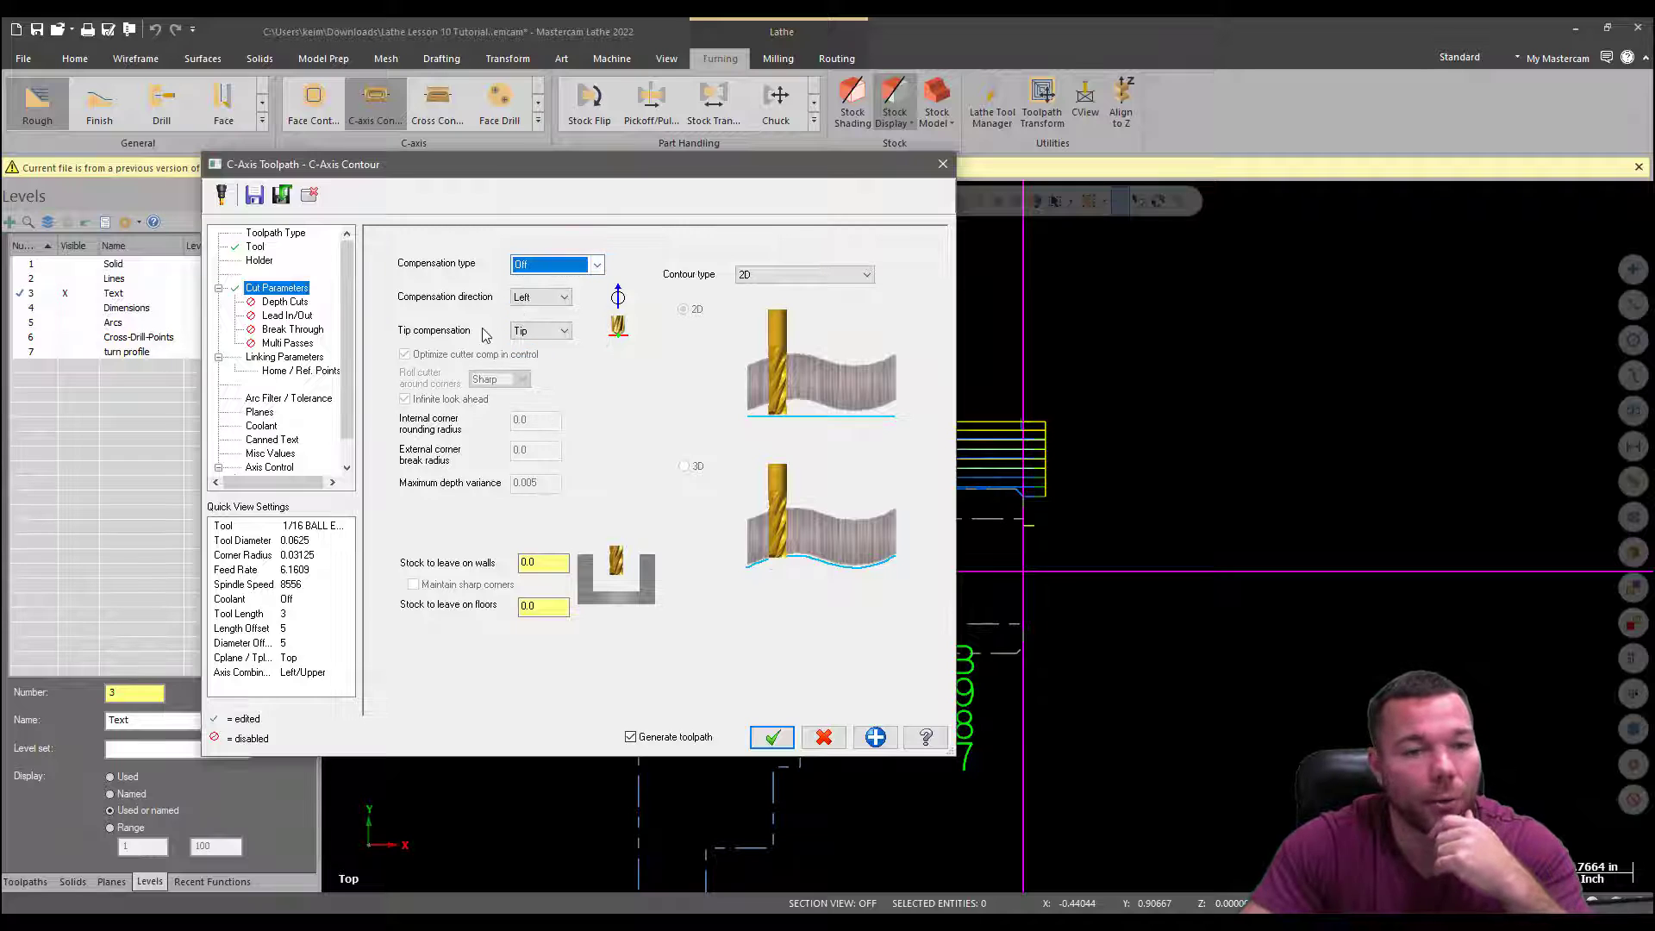
Set the incremental depth of the C-axis contour to -.005 in its linking parameters
{"action": "left_click", "coordinate": [273, 369]}
{"action": "left_click", "coordinate": [681, 583]}
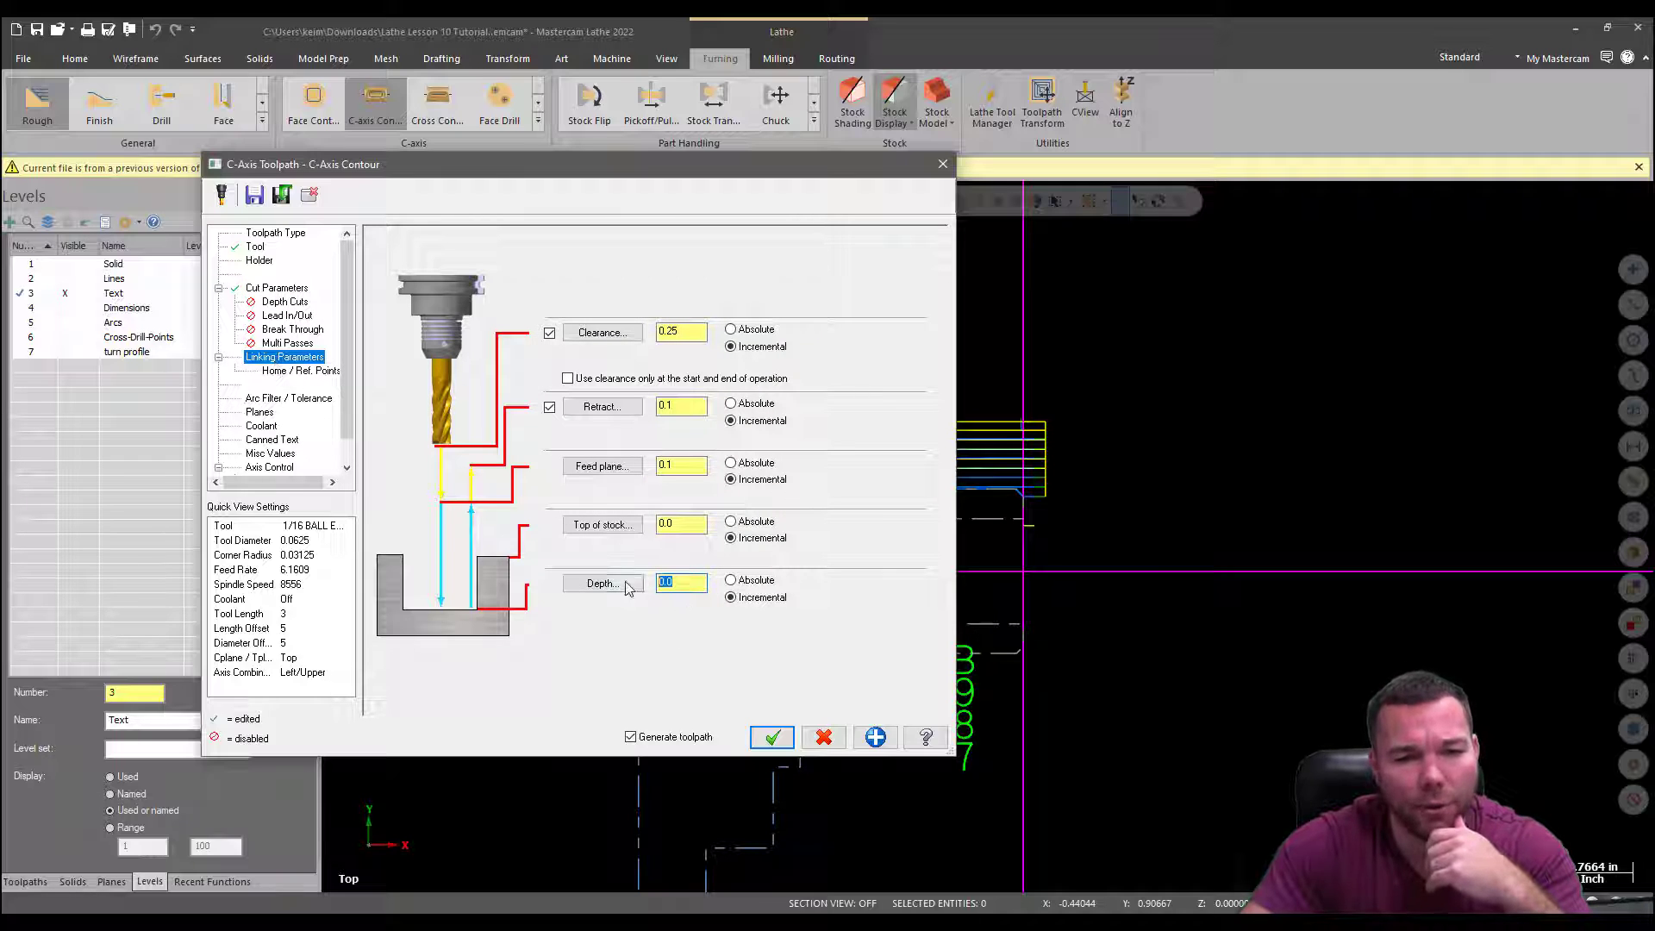
{"action": "type", "text": "-.005"}
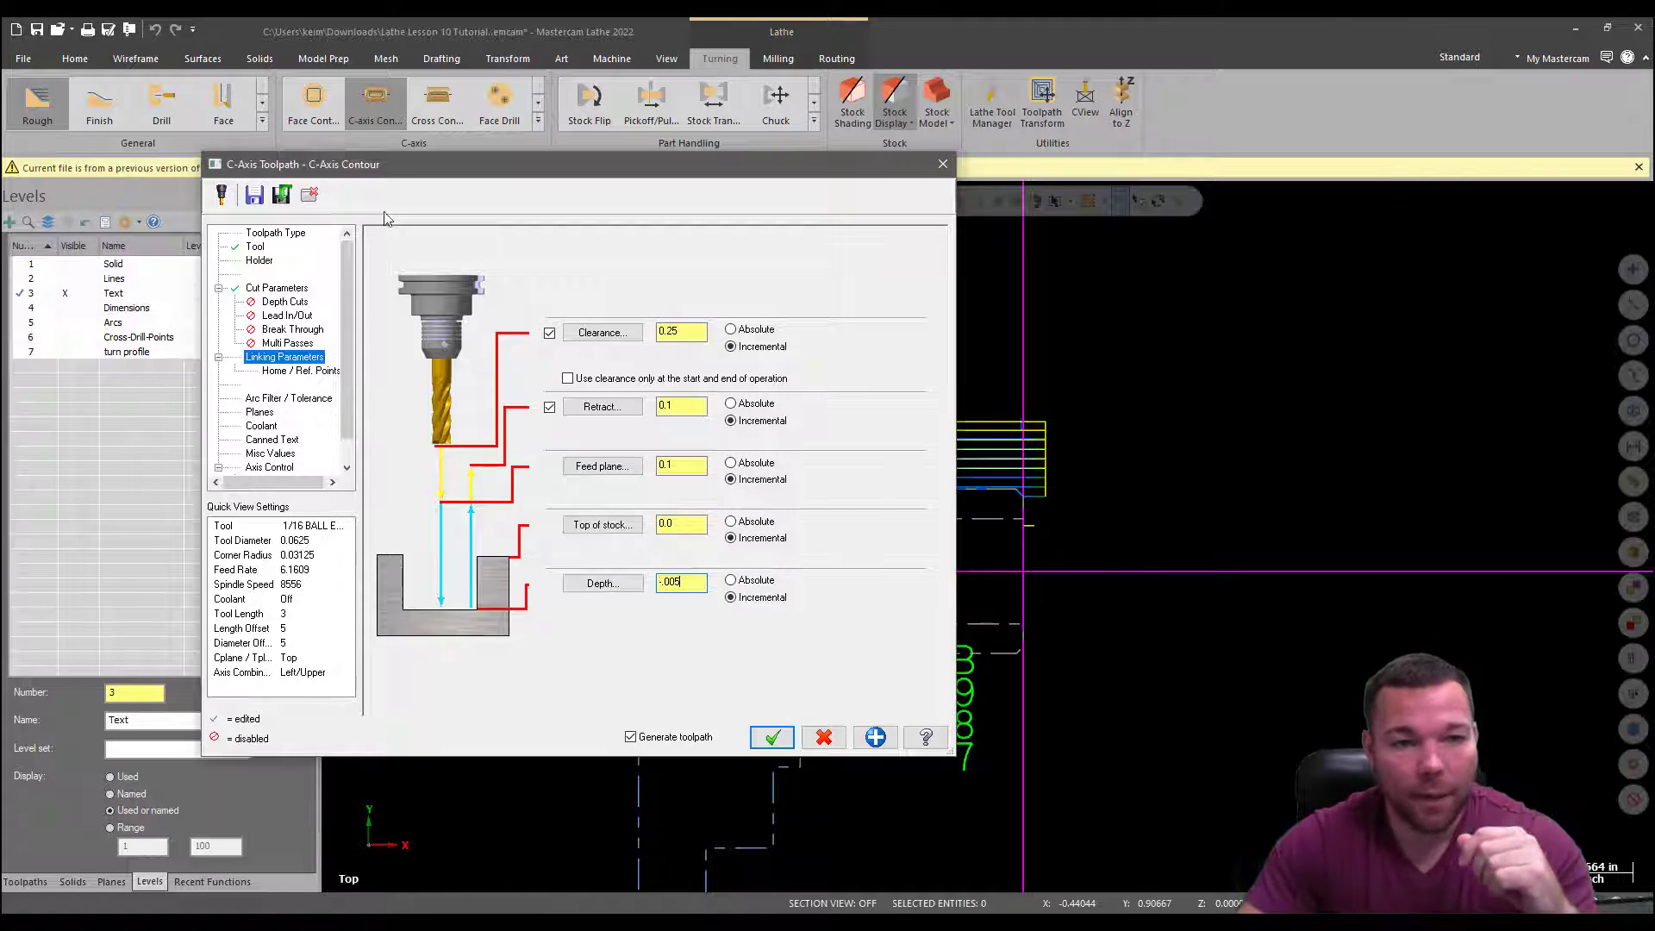
{"action": "left_click_drag", "start_coordinate": [418, 170], "coordinate": [441, 139]}
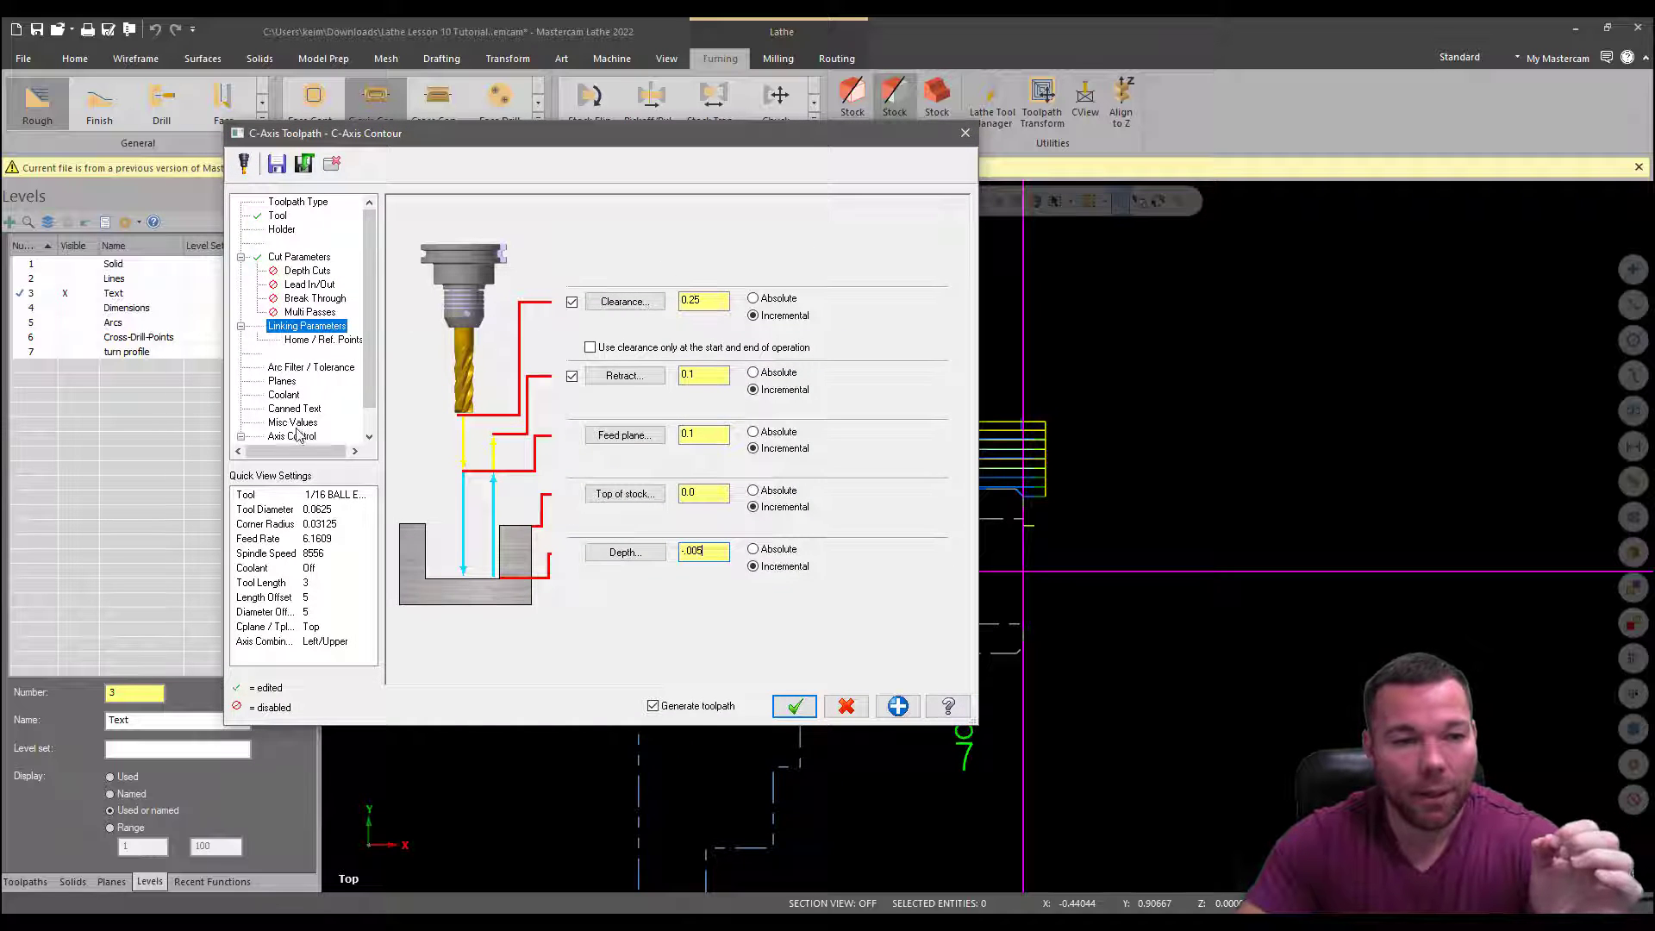
In the C-axis contour's rotary axis control, turn off Unroll, set the rotary diameter to 1.5, and generate the toolpath
{"action": "left_click", "coordinate": [285, 395]}
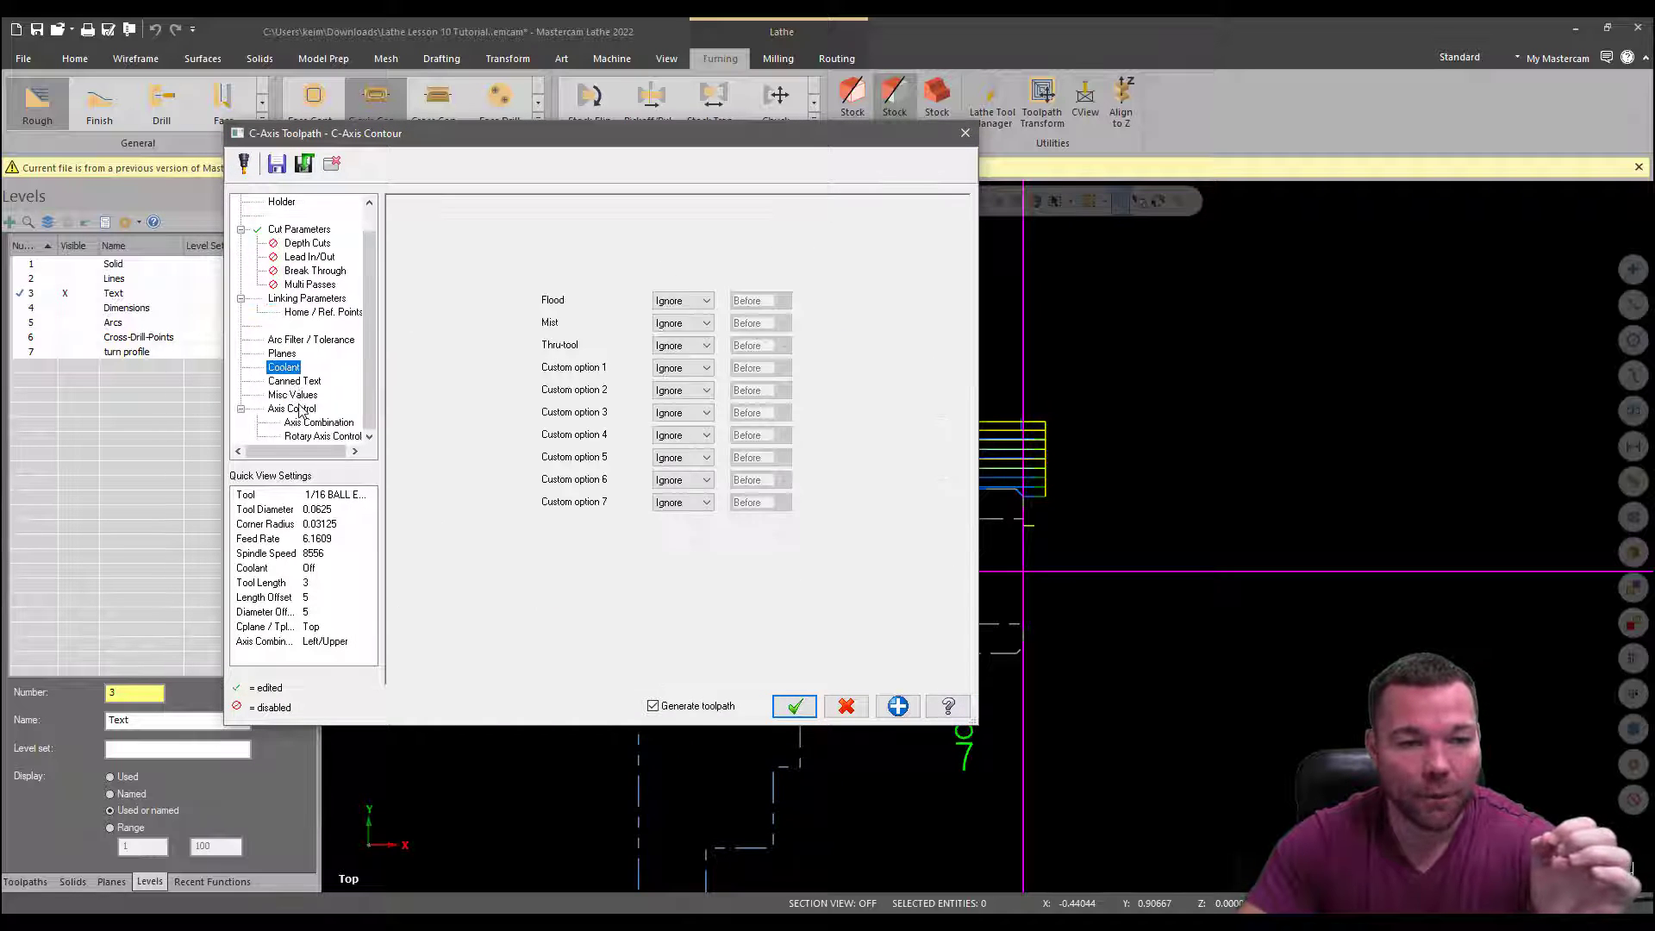
{"action": "left_click", "coordinate": [302, 440]}
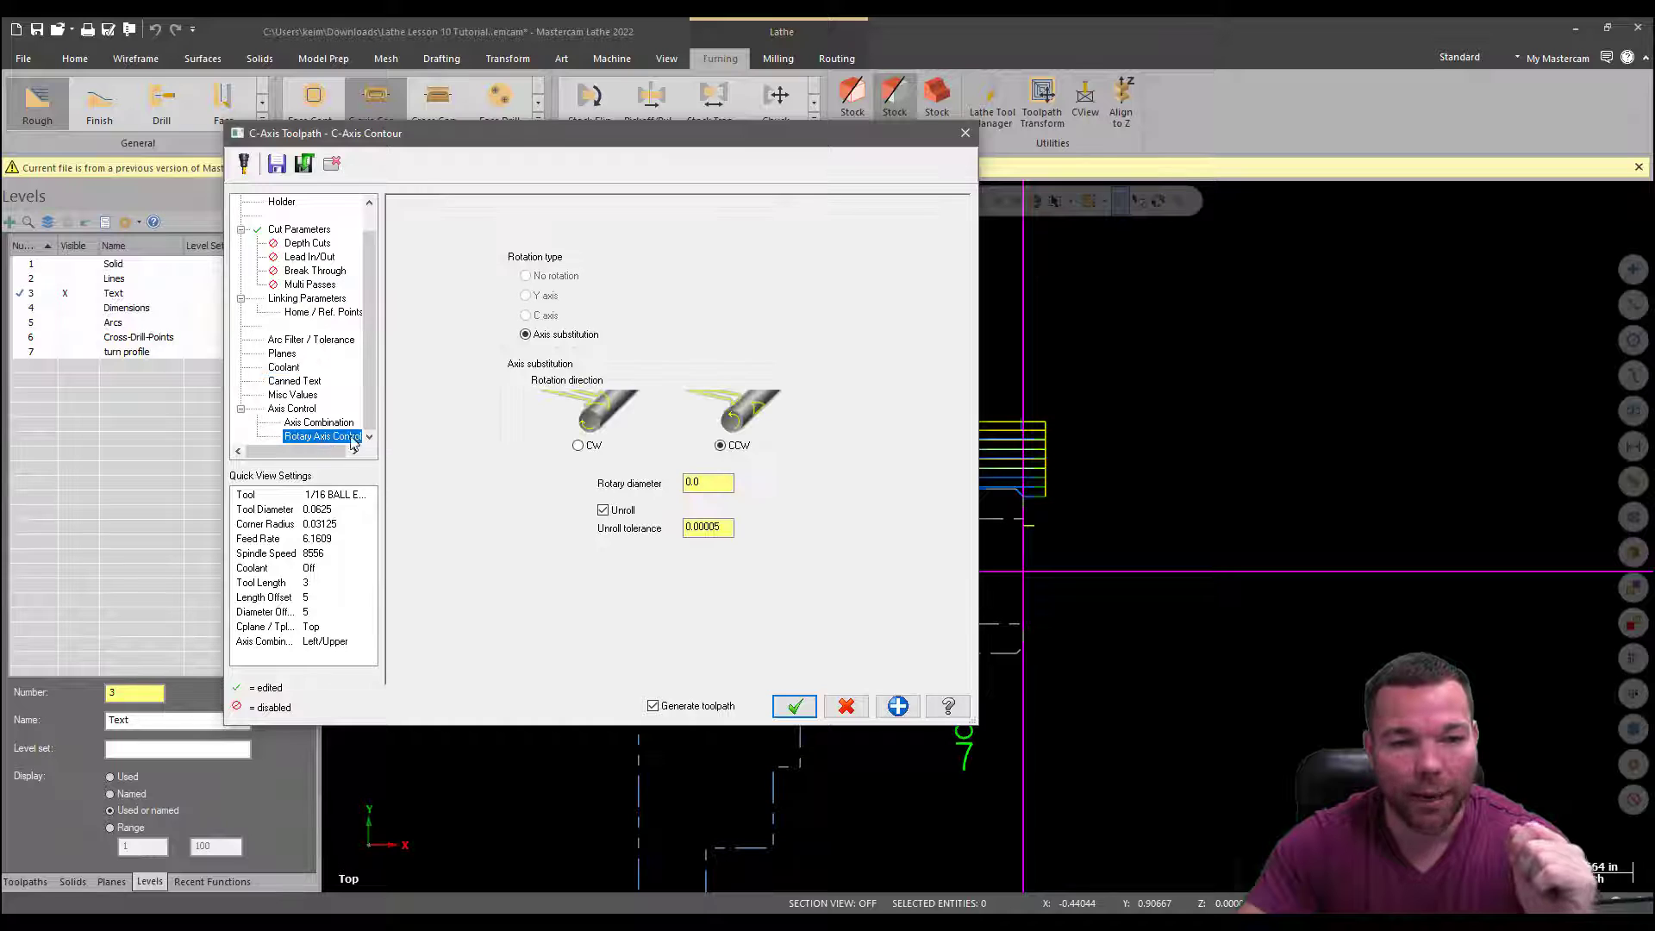
{"action": "left_click", "coordinate": [604, 512]}
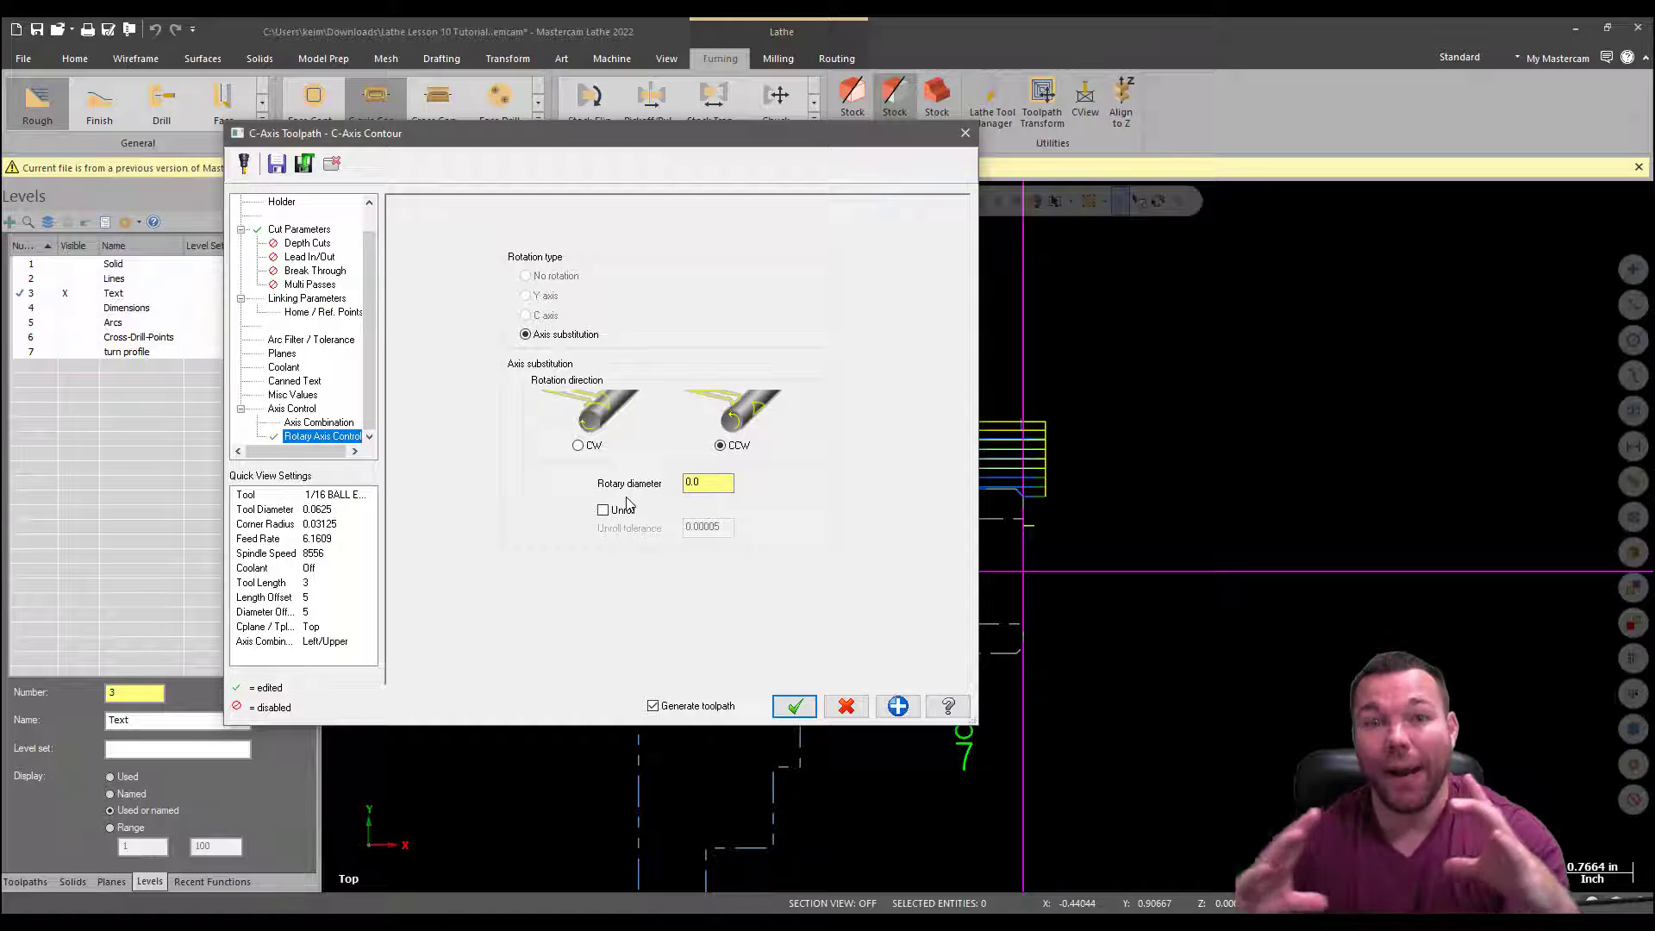
{"action": "double_click", "coordinate": [725, 484]}
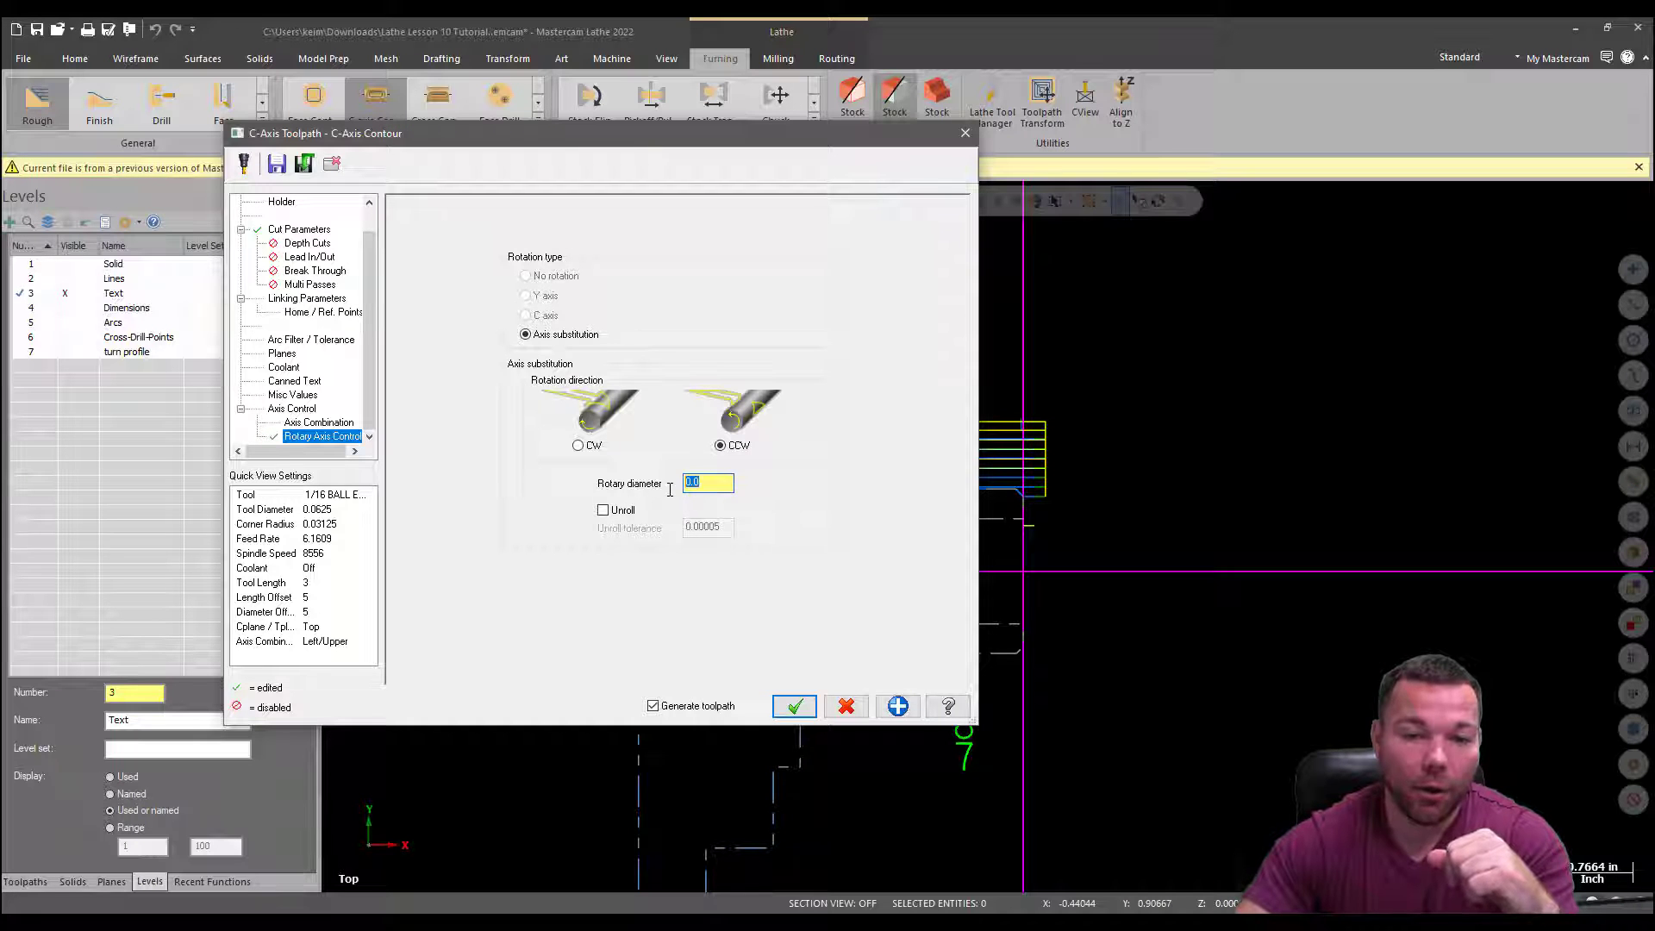
{"action": "type", "text": "1.5"}
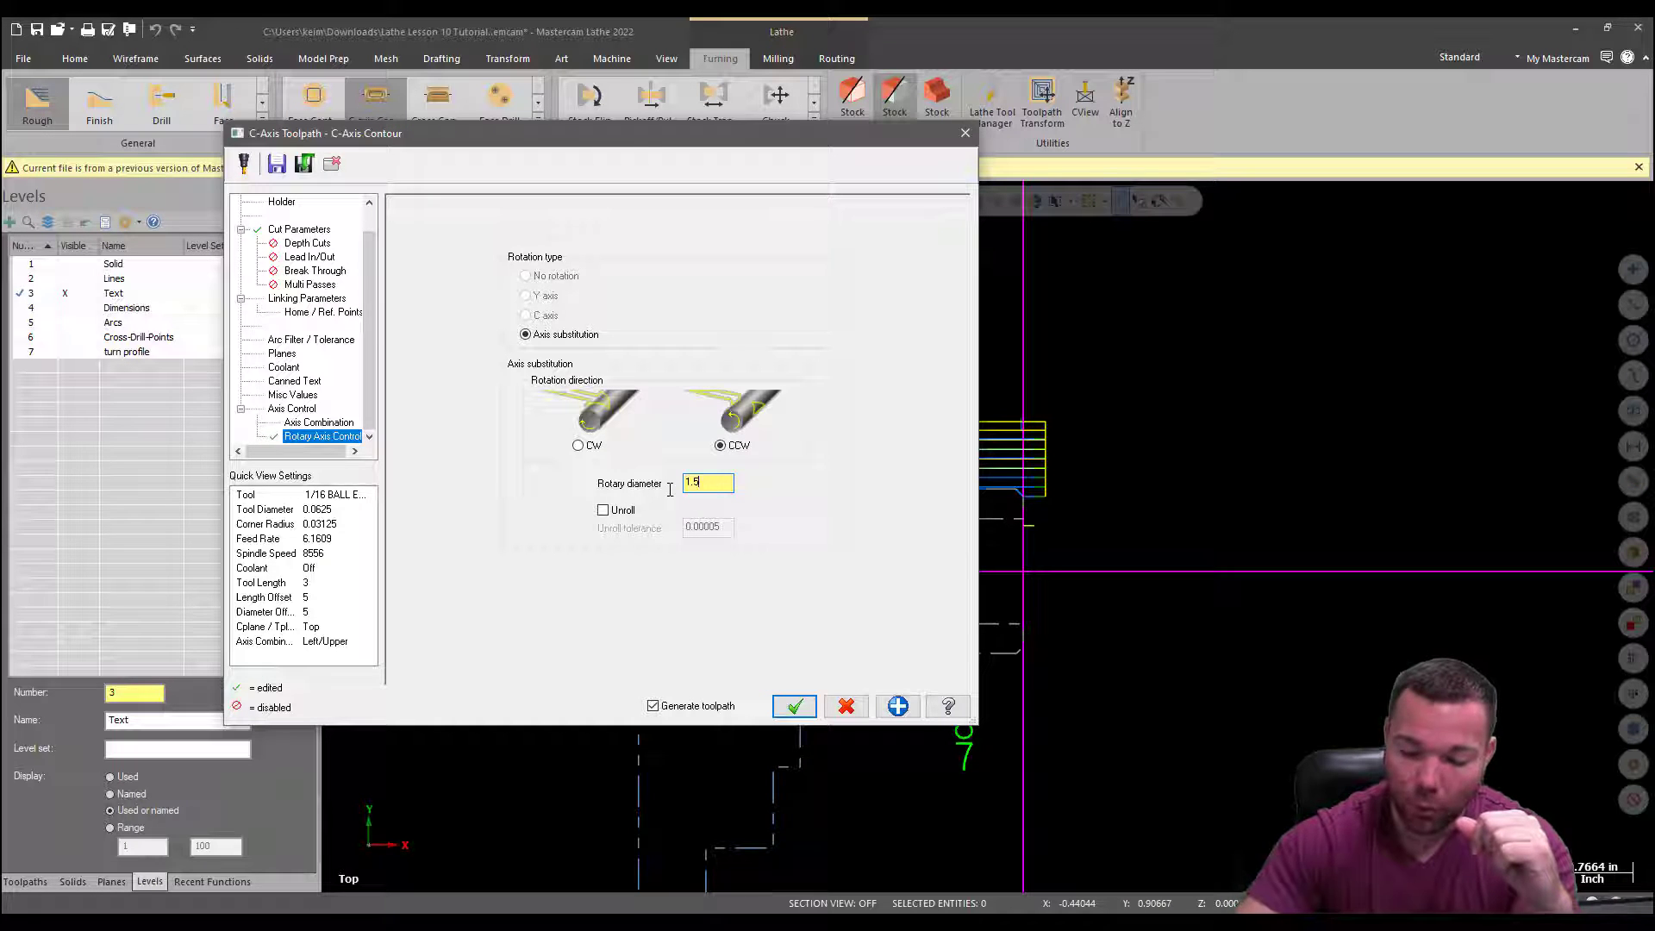
{"action": "left_click", "coordinate": [793, 707]}
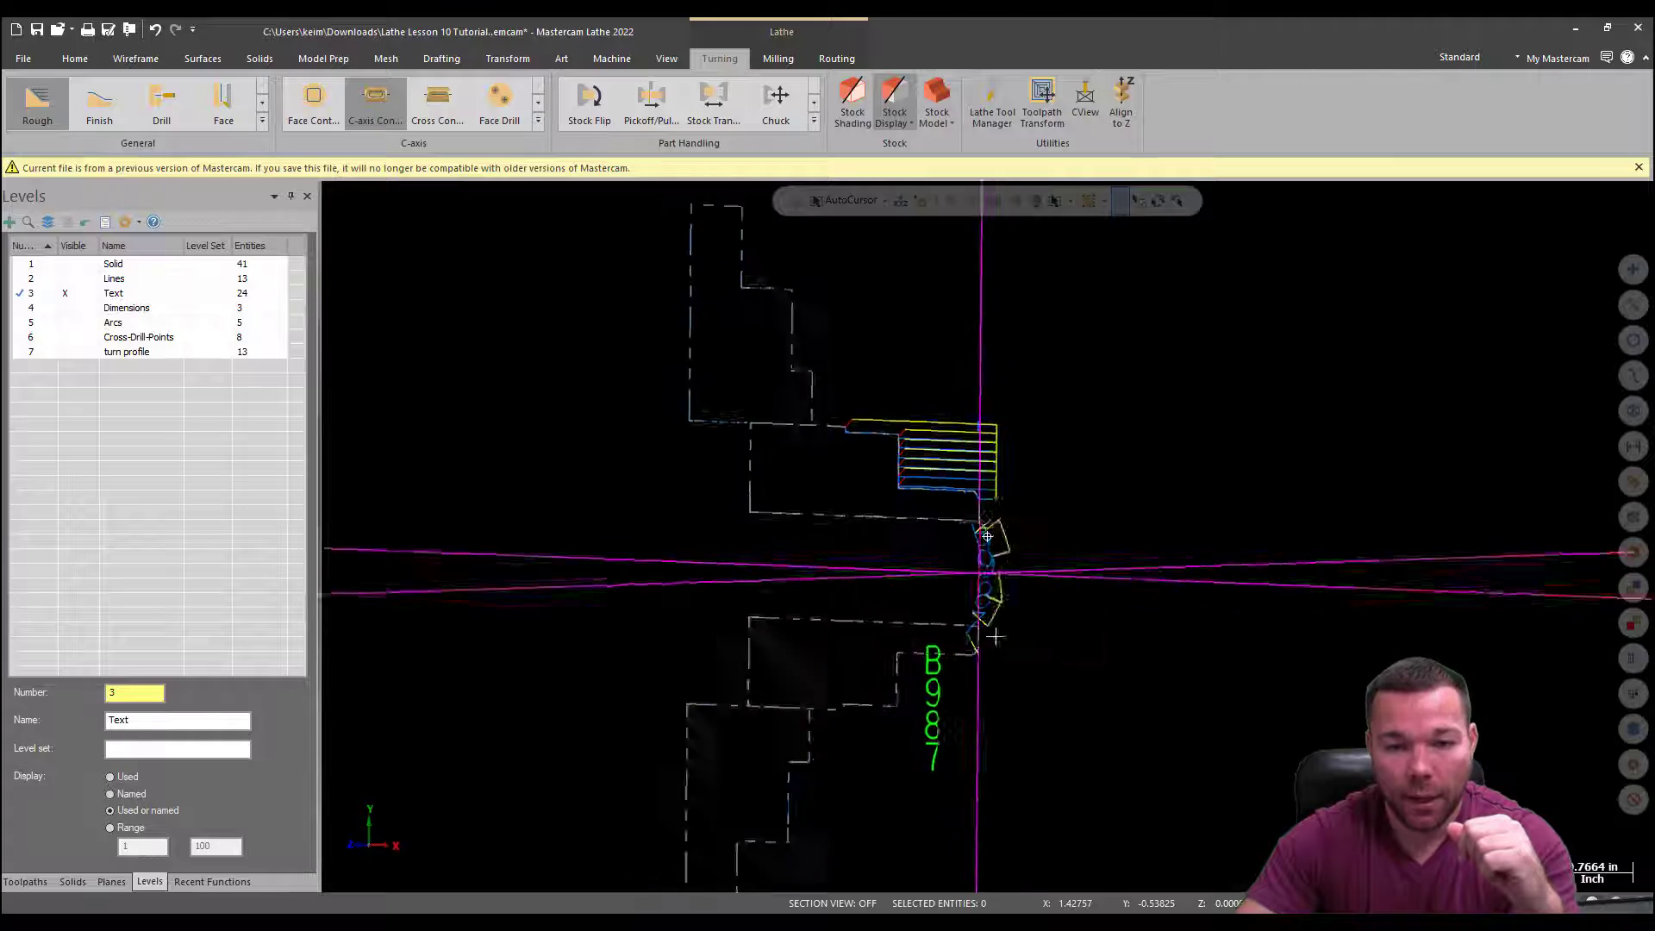
Run a Verify simulation of all the operations, including the C-axis contour
{"action": "middle_click_drag", "start_coordinate": [995, 636], "coordinate": [1046, 593]}
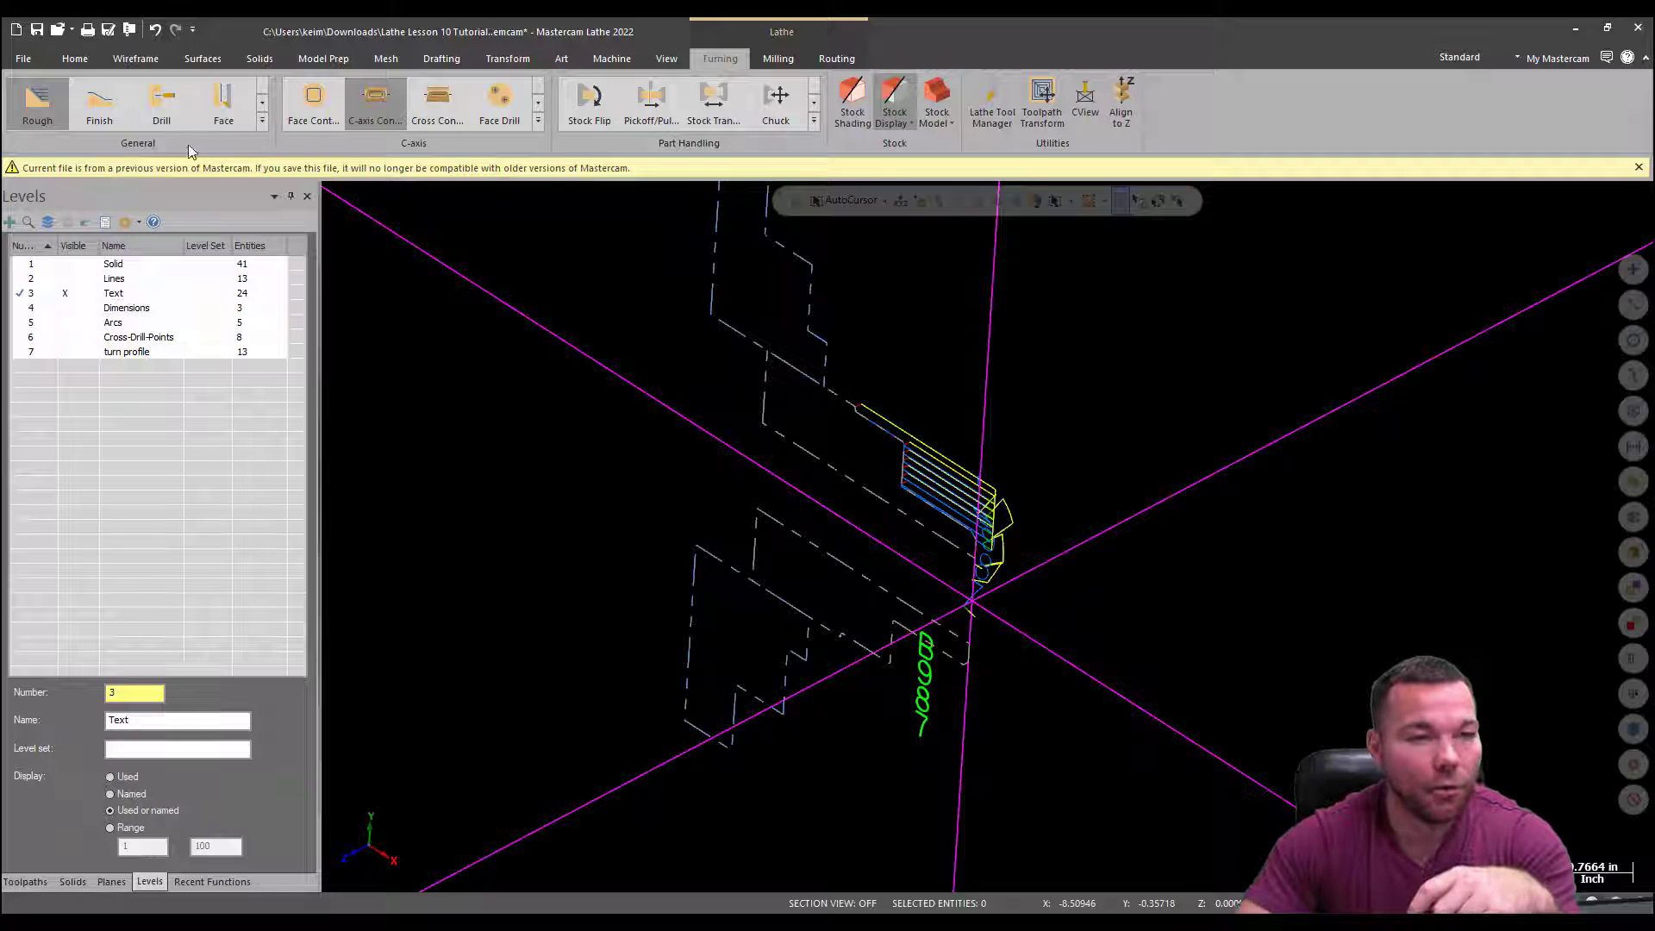
{"action": "left_click", "coordinate": [25, 881]}
{"action": "left_click", "coordinate": [134, 231]}
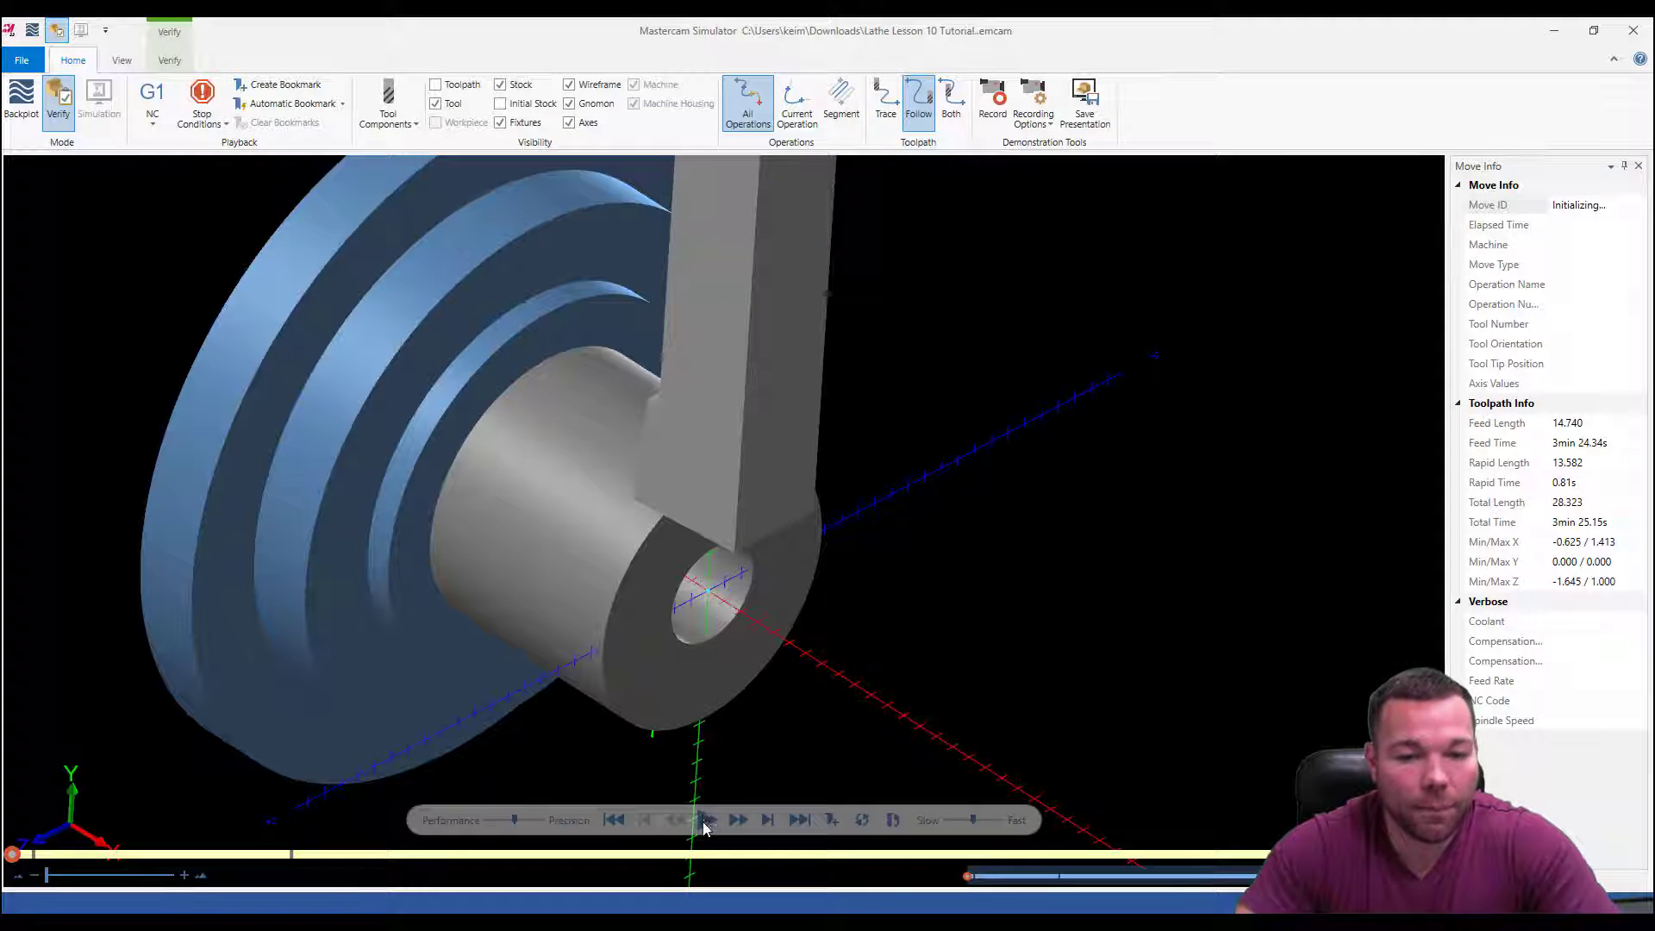
{"action": "left_click", "coordinate": [705, 821]}
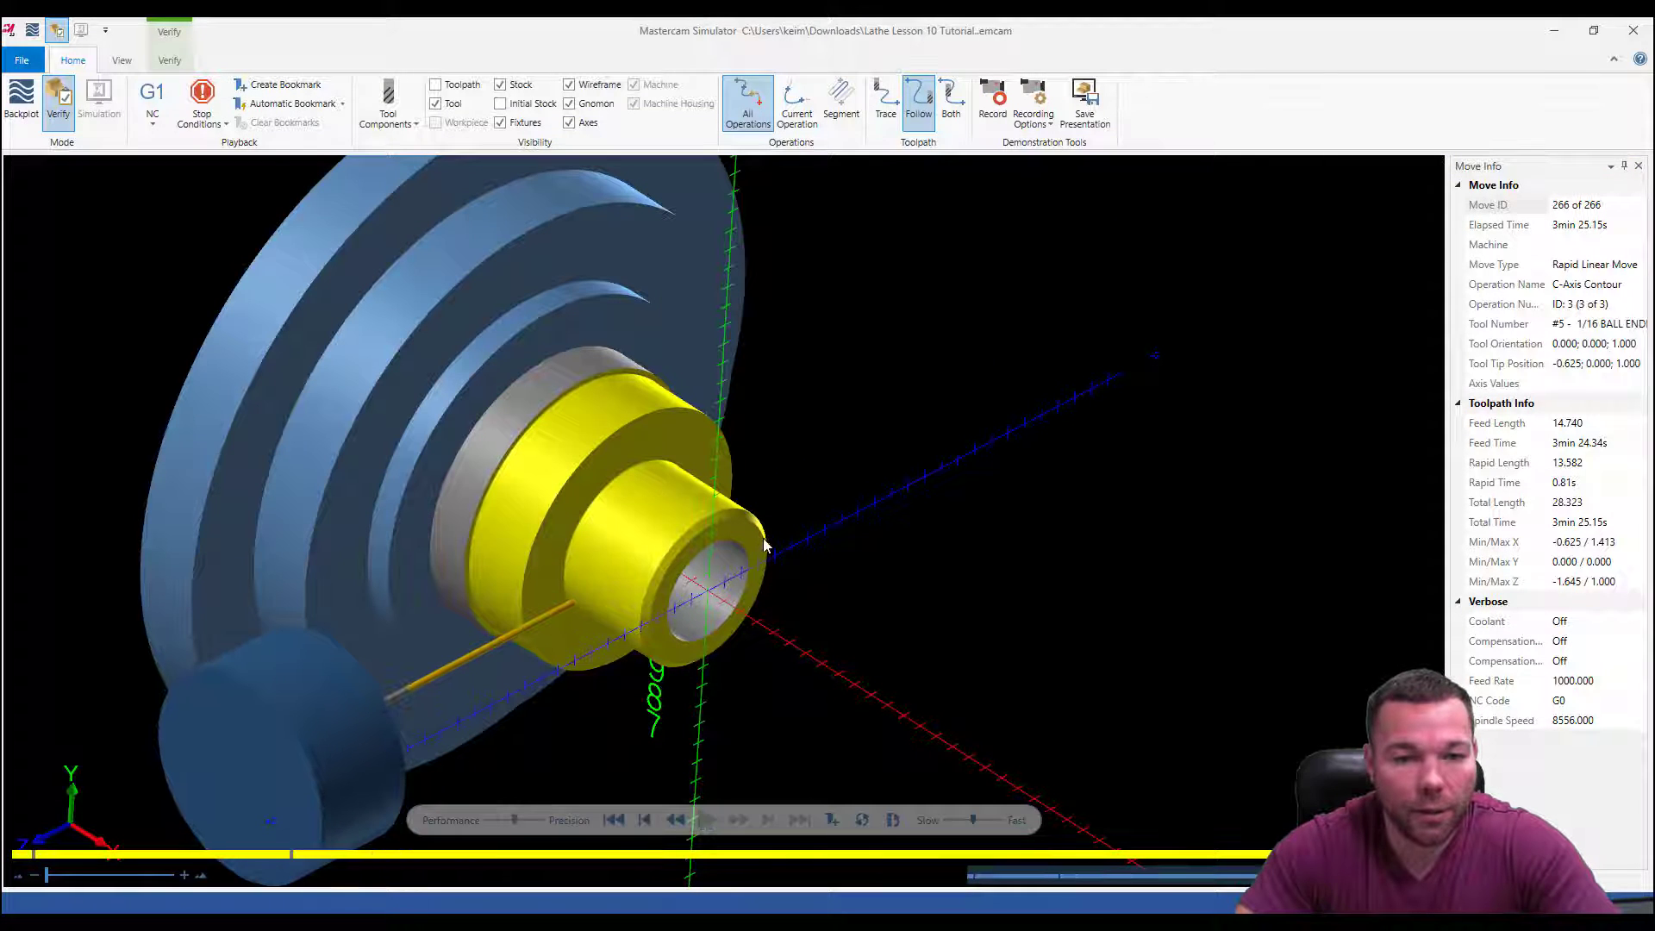
Examine the engraved B987 text on the turned boss from several sides and close the simulator
{"action": "middle_click_drag", "start_coordinate": [763, 538], "coordinate": [780, 618]}
{"action": "scroll", "coordinate": [831, 557], "scroll_direction": "up", "scroll_amount": 3}
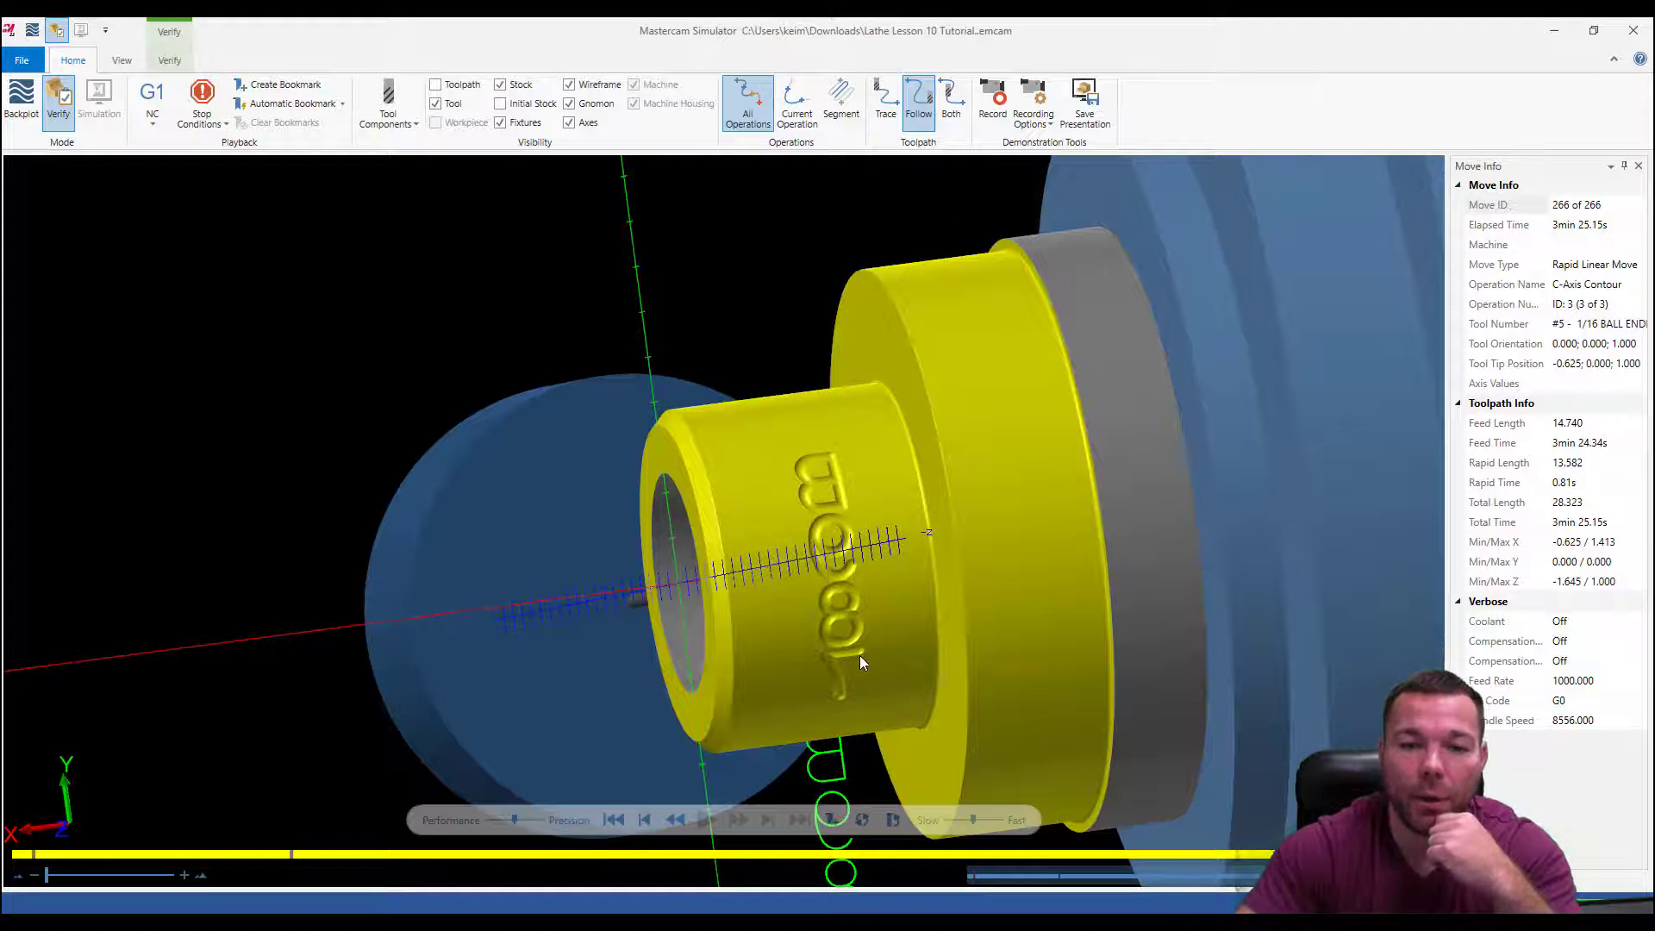
{"action": "scroll", "coordinate": [861, 656], "scroll_direction": "up", "scroll_amount": 5}
{"action": "middle_click_drag", "start_coordinate": [832, 400], "coordinate": [847, 428]}
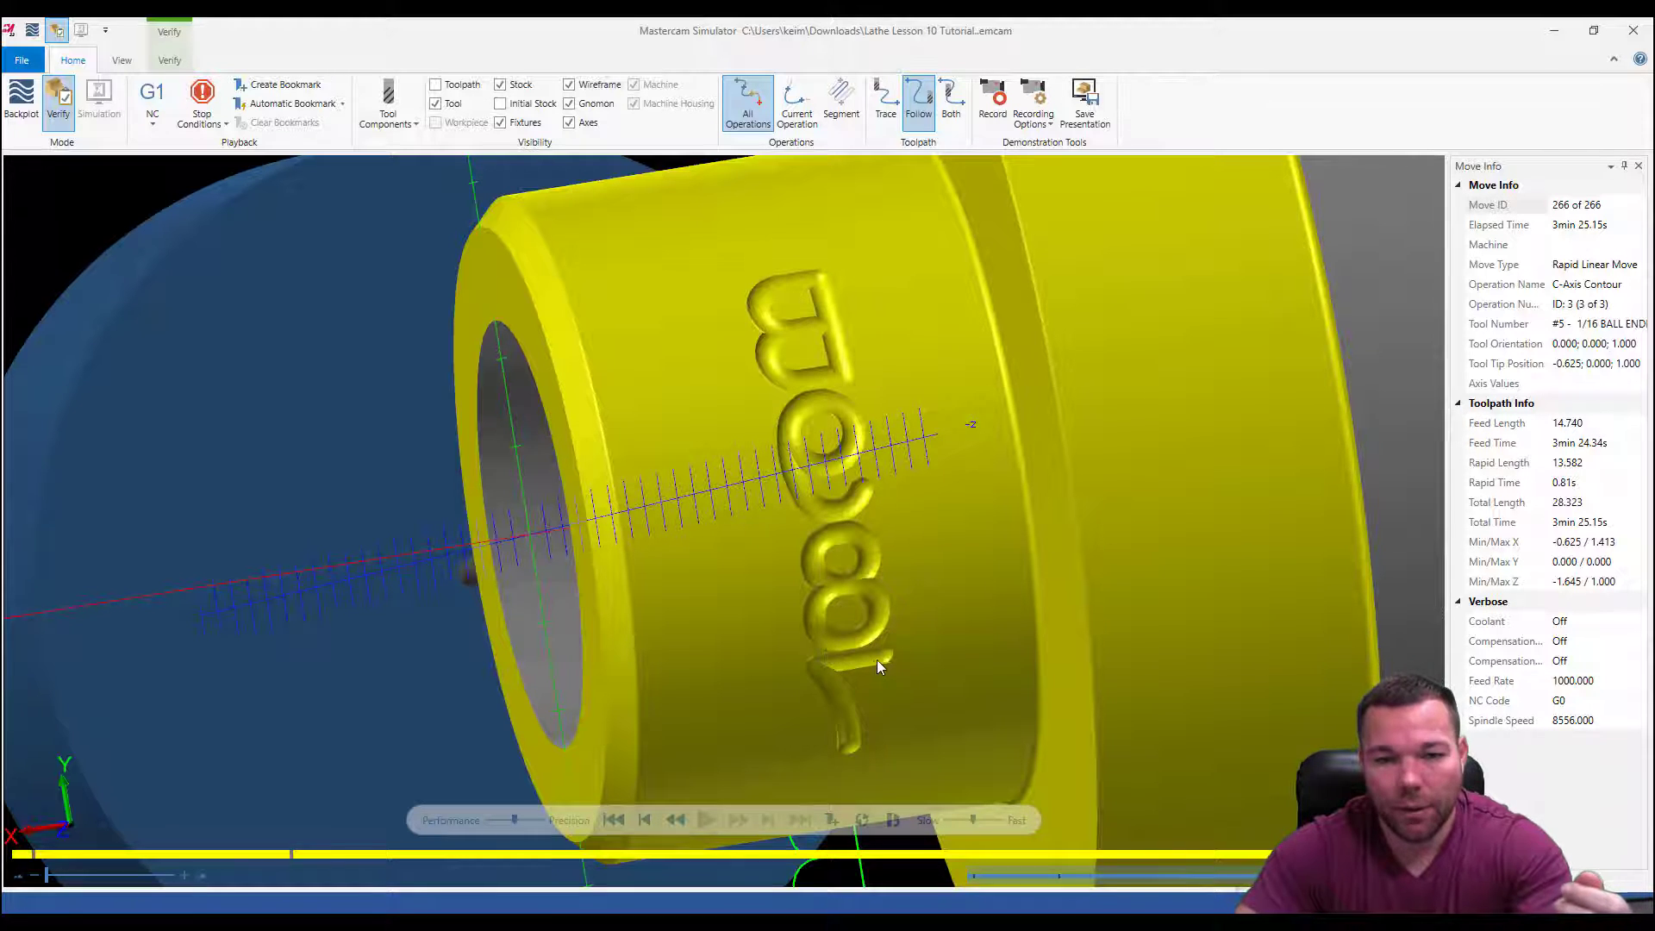
{"action": "scroll", "coordinate": [877, 664], "scroll_direction": "down", "scroll_amount": 3}
{"action": "middle_click_drag", "start_coordinate": [874, 613], "coordinate": [496, 612]}
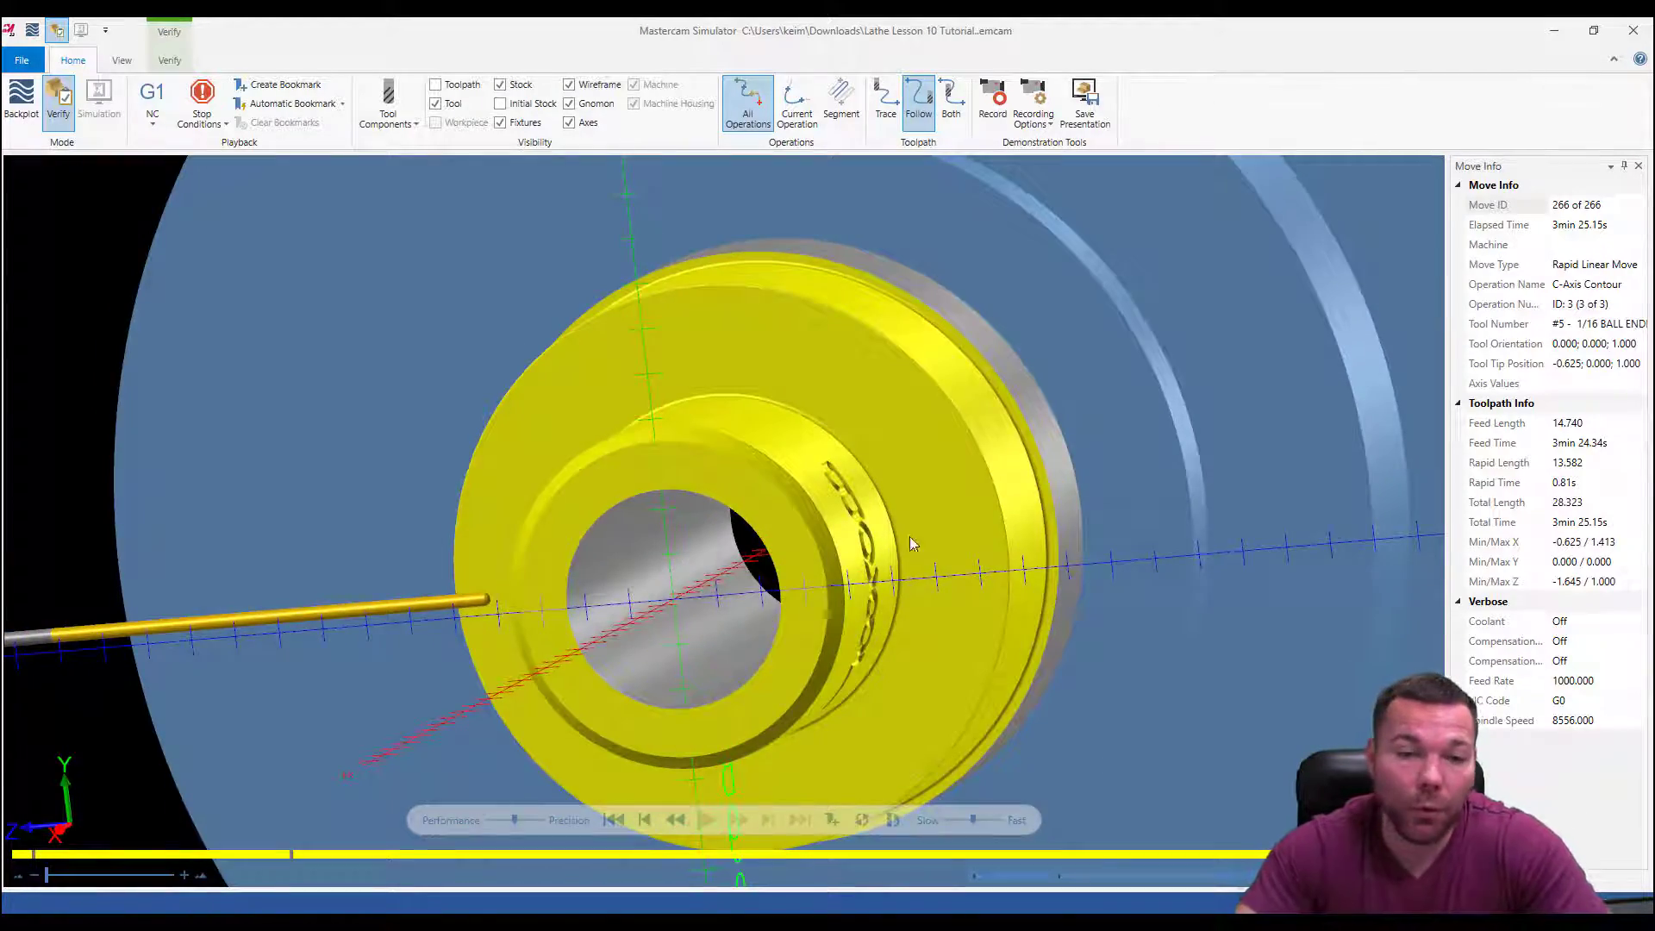
{"action": "middle_click_drag", "start_coordinate": [909, 537], "coordinate": [982, 538]}
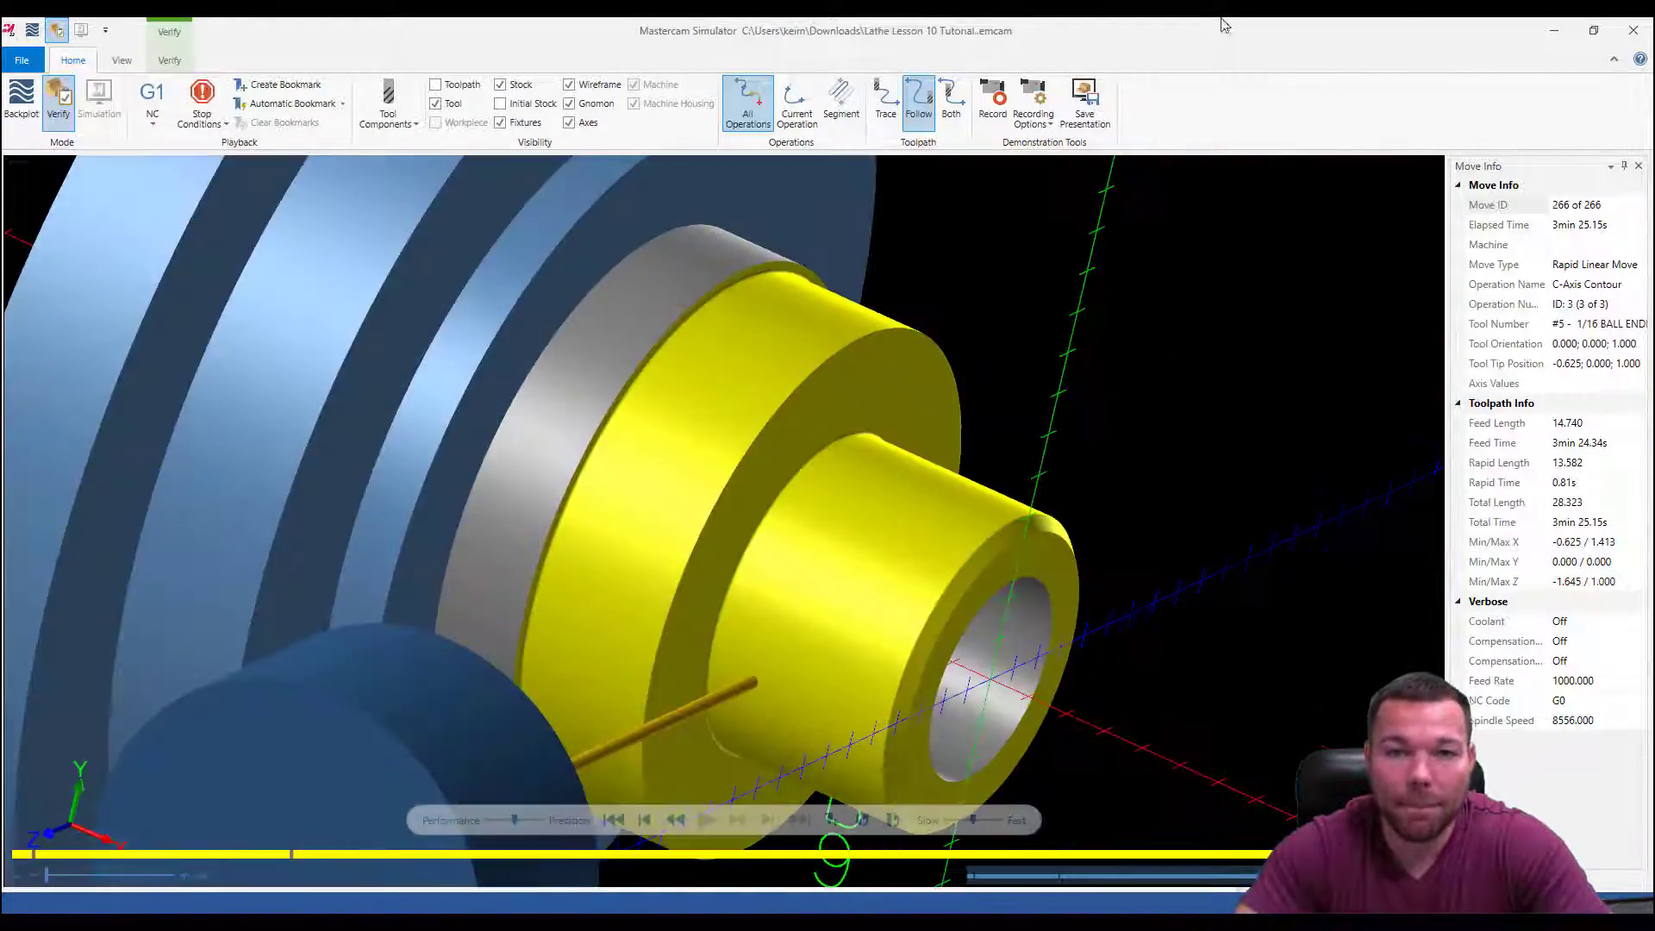
{"action": "left_click", "coordinate": [1632, 32]}
Hide the toolpath display of the C-Axis Contour and Lathe Rough operations
{"action": "middle_click_drag", "start_coordinate": [1081, 441], "coordinate": [1224, 423]}
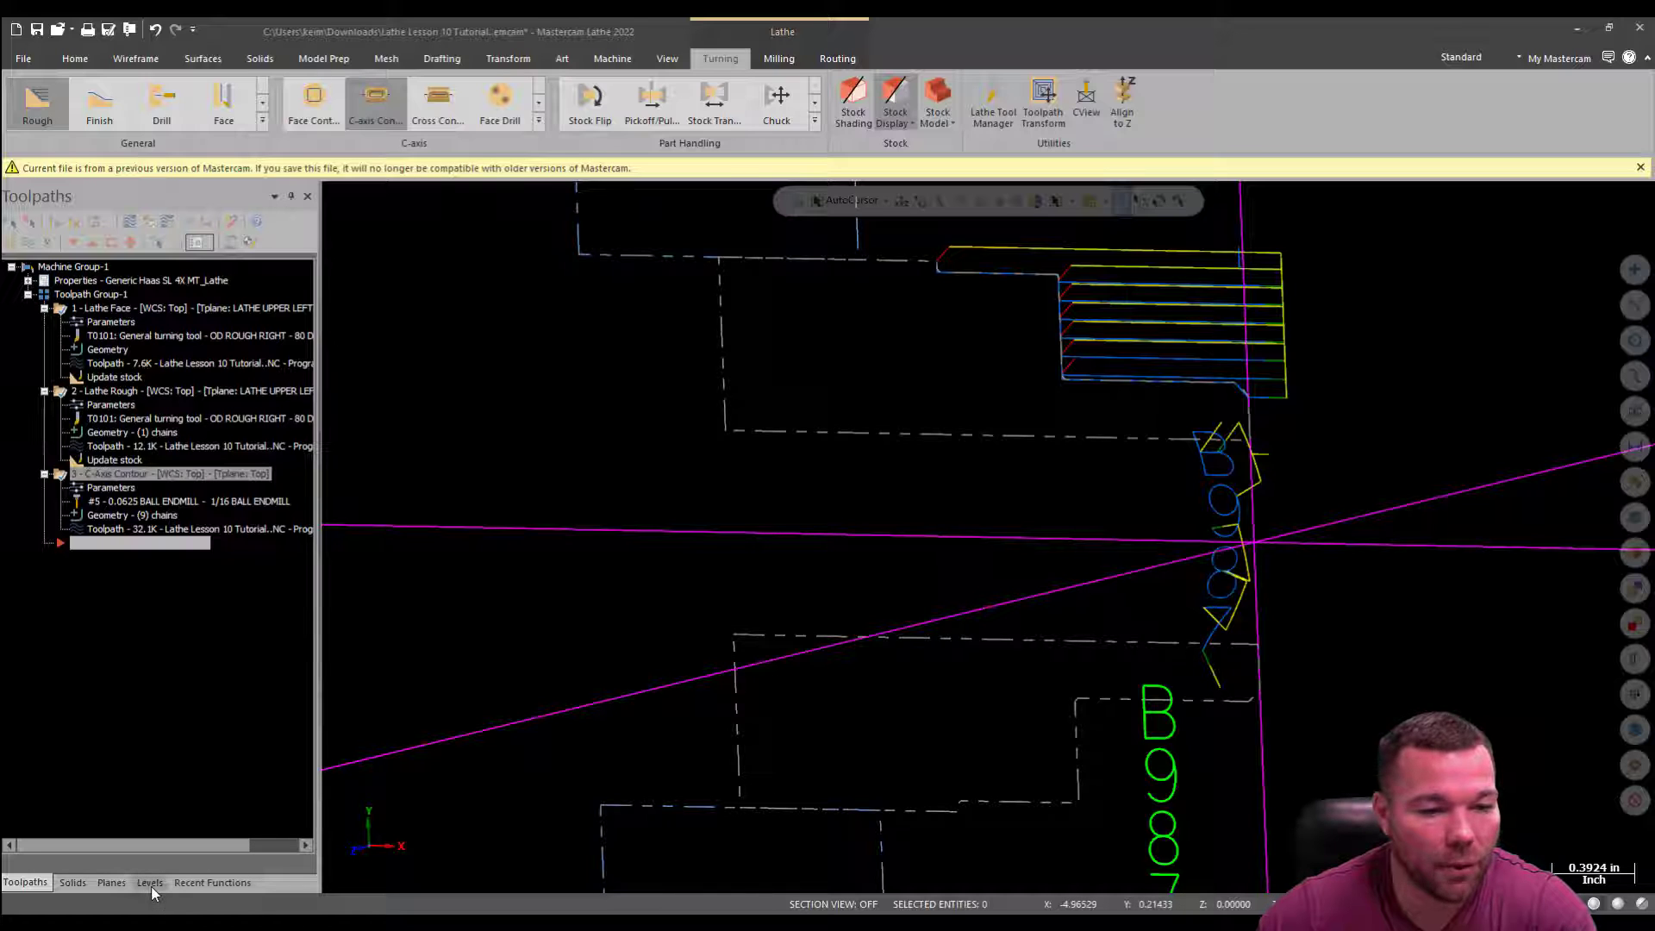
{"action": "left_click", "coordinate": [64, 476]}
{"action": "key", "text": "t"}
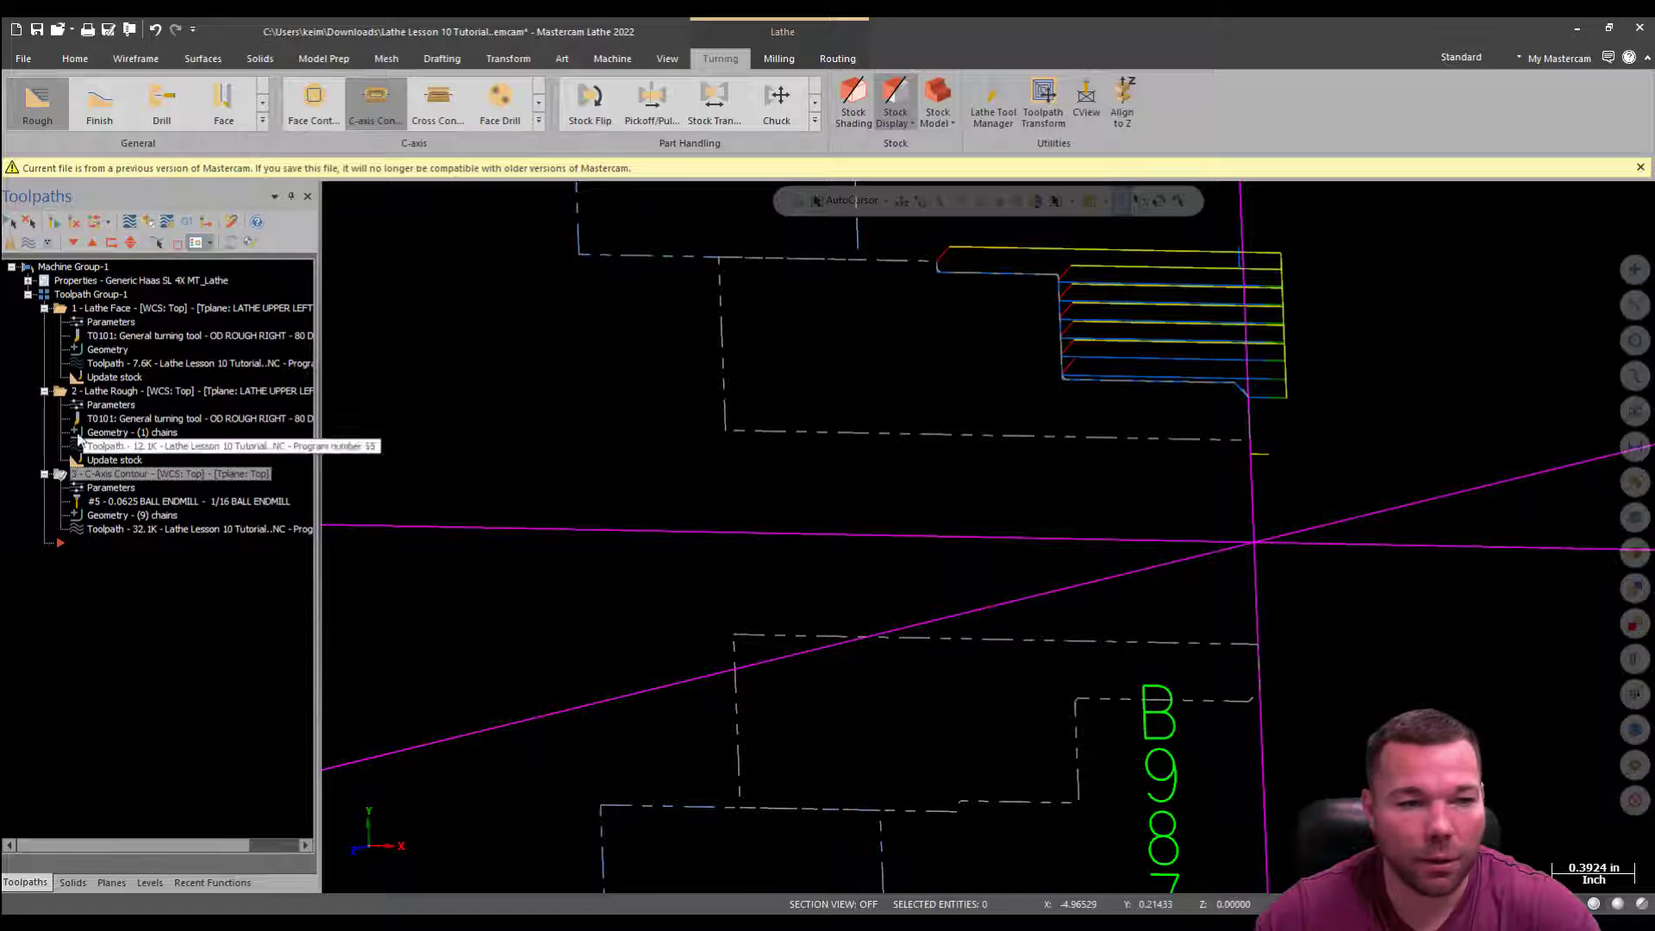
{"action": "left_click", "coordinate": [60, 393]}
{"action": "key", "text": "t"}
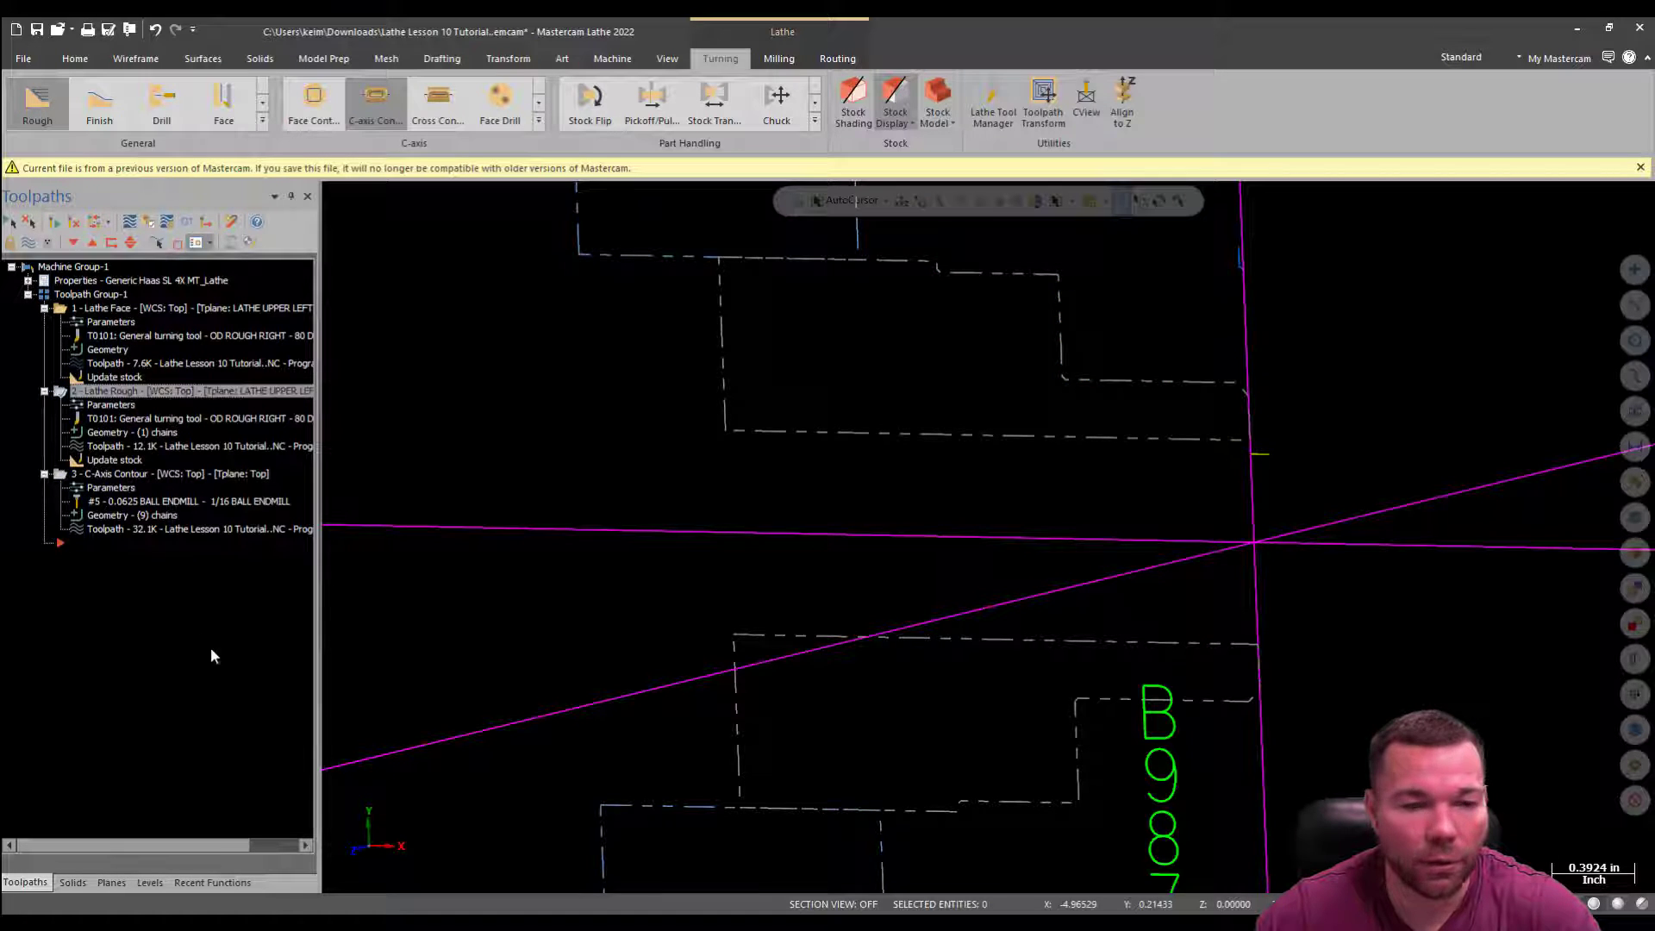
Make the Solid level visible and compare the flat text's position with the part
{"action": "left_click", "coordinate": [148, 882]}
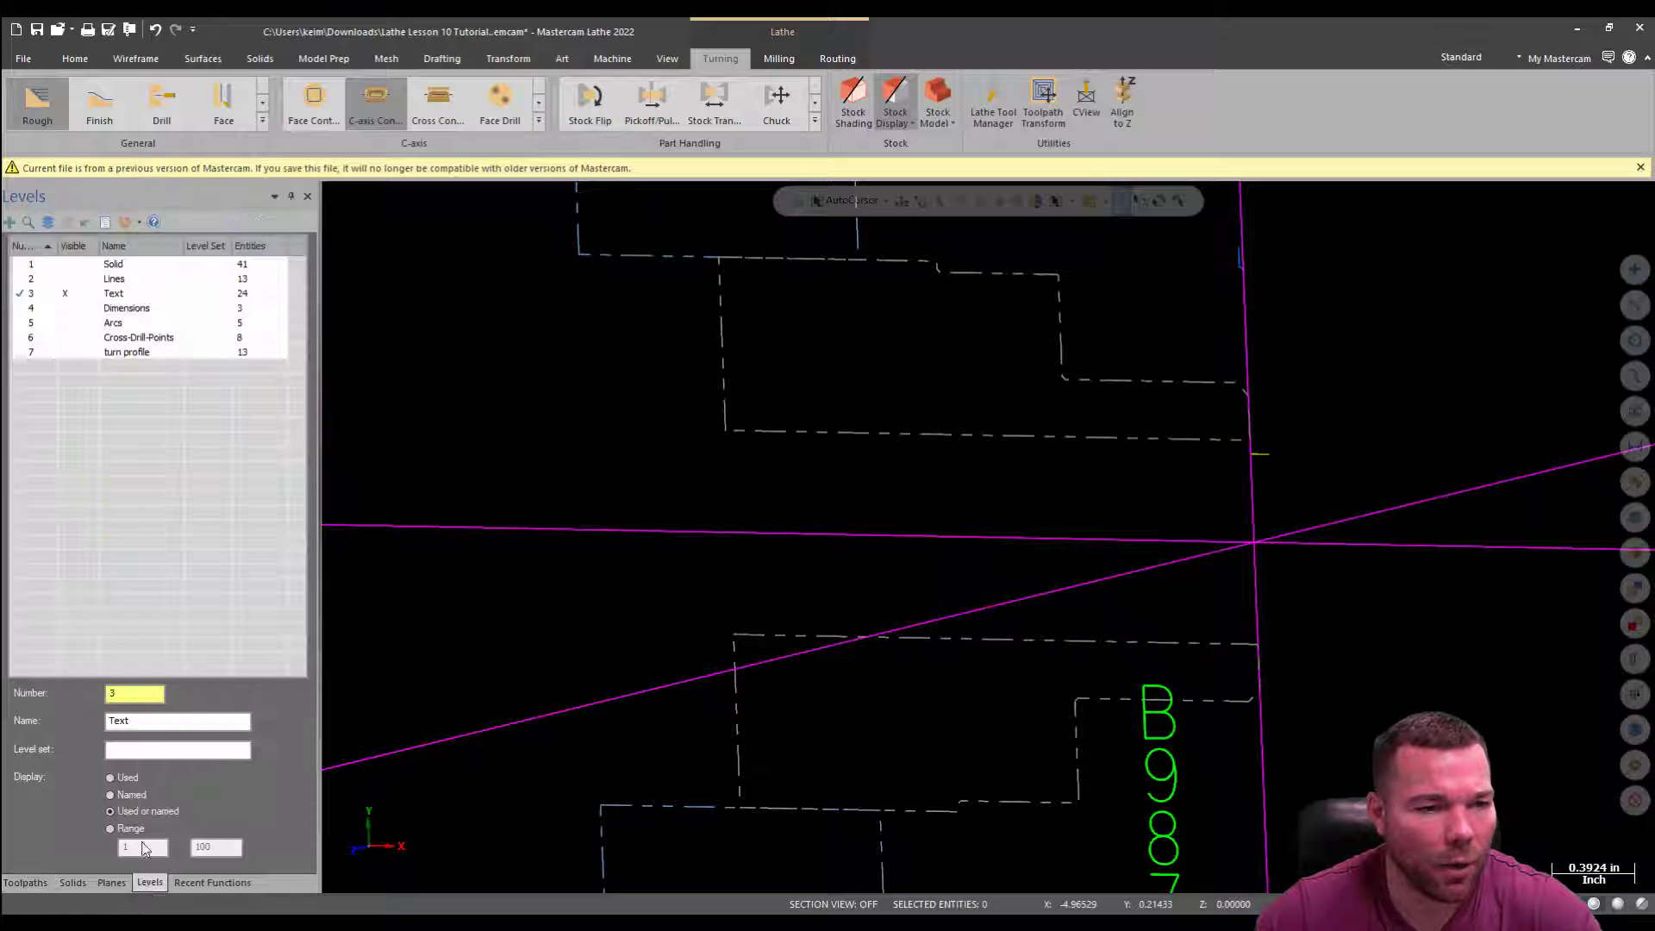
{"action": "left_click", "coordinate": [65, 264]}
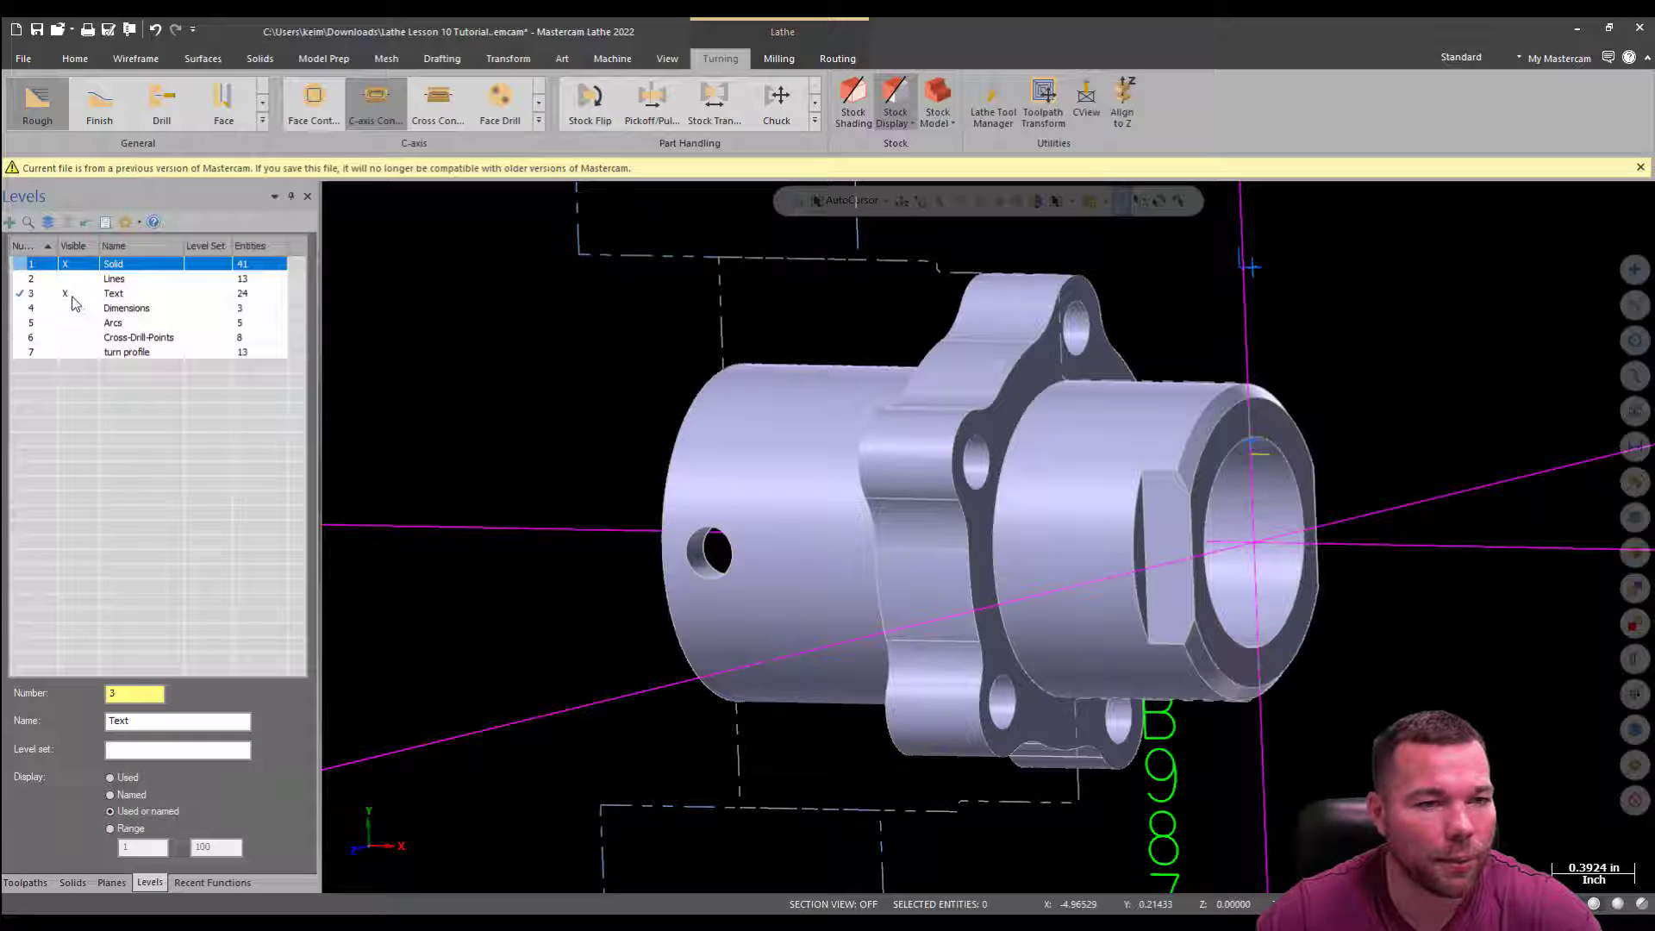
{"action": "scroll", "coordinate": [1146, 502], "scroll_direction": "down", "scroll_amount": 2}
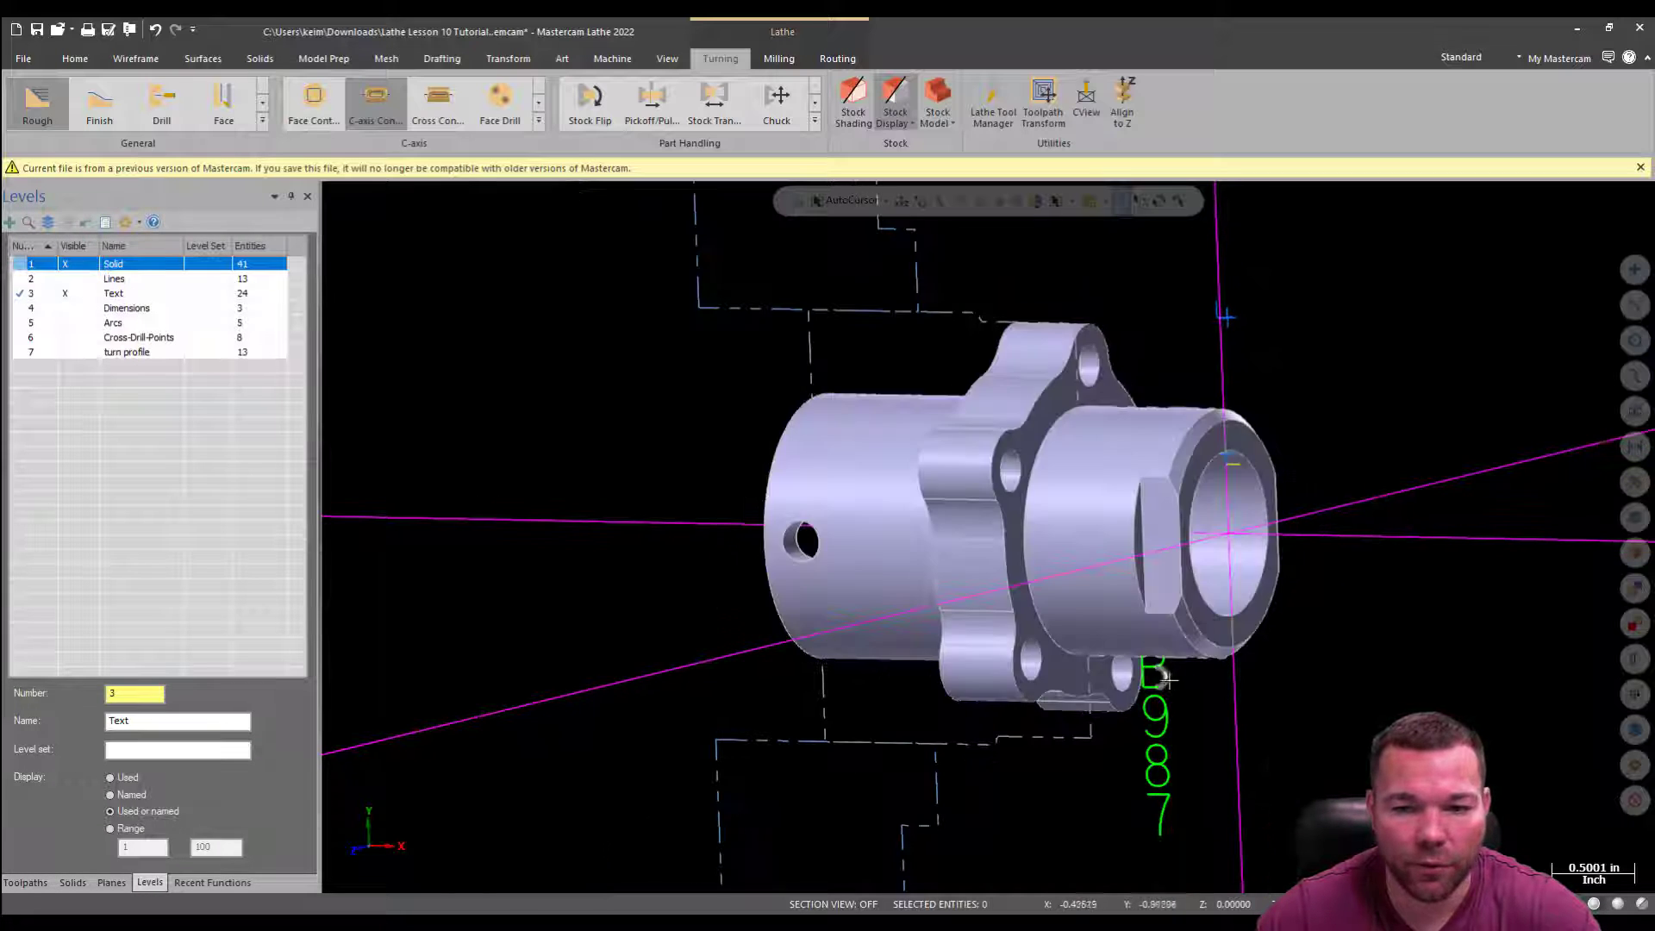
{"action": "mouse_move", "coordinate": [1239, 688]}
{"action": "middle_mouse_down"}
{"action": "mouse_move", "coordinate": [1302, 638]}
{"action": "mouse_move", "coordinate": [1334, 577]}
{"action": "mouse_move", "coordinate": [1330, 634]}
{"action": "middle_mouse_up"}
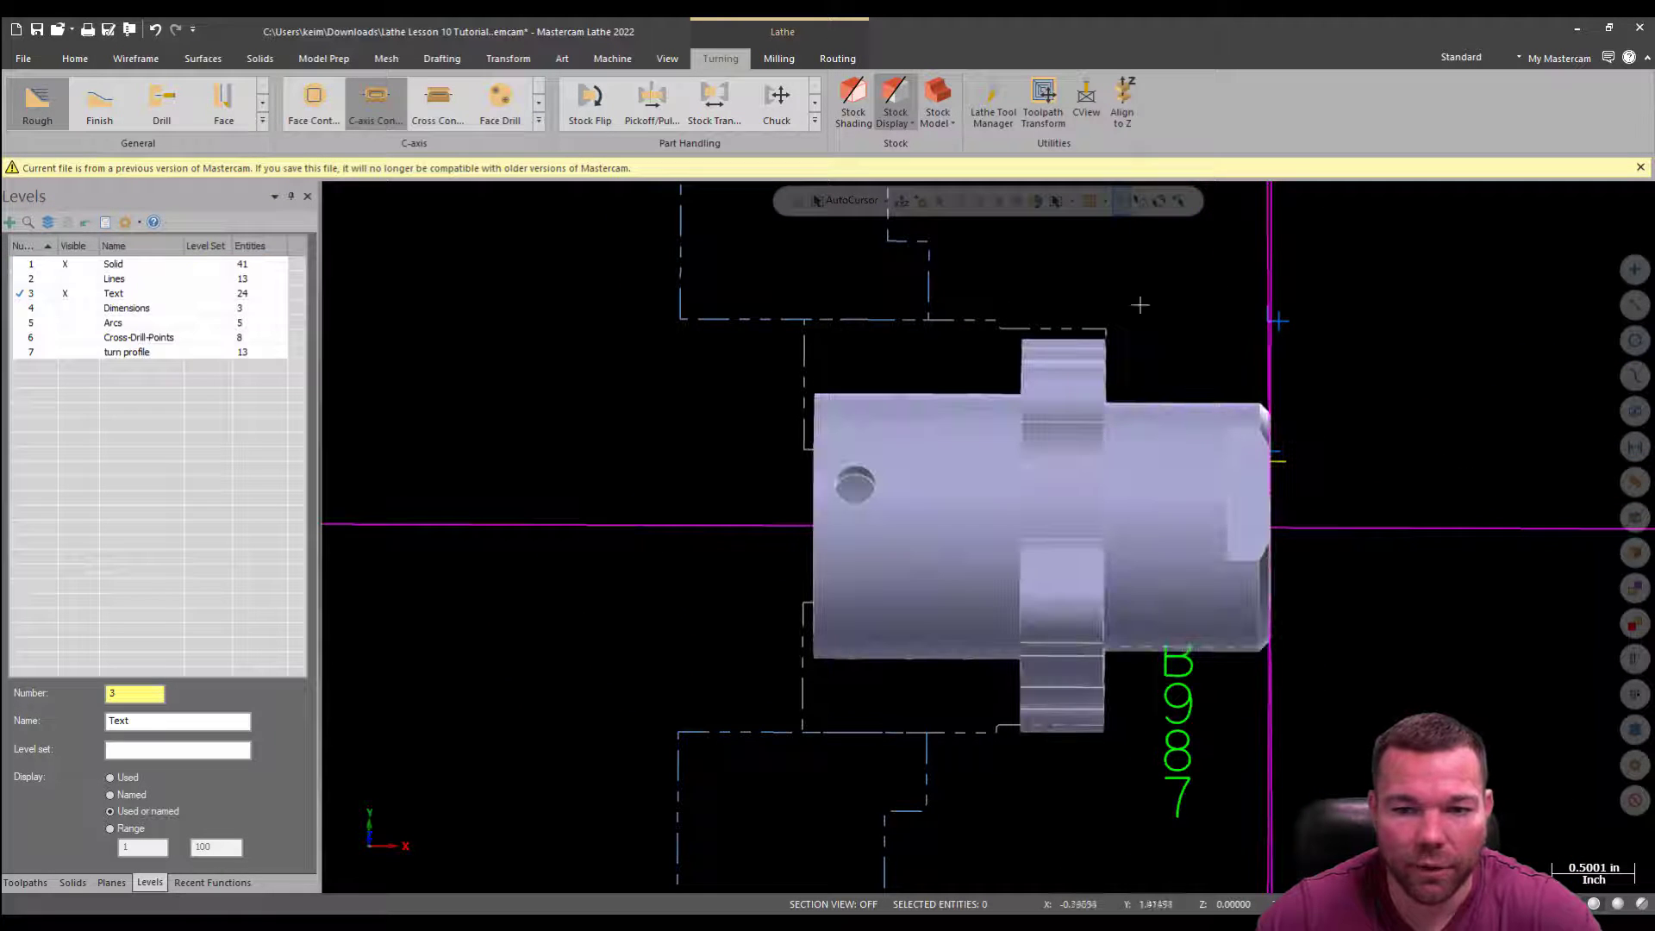
Start a Roll transform and window-chain the B987 text, using the foot of the 7 as the start point
{"action": "left_click", "coordinate": [496, 62]}
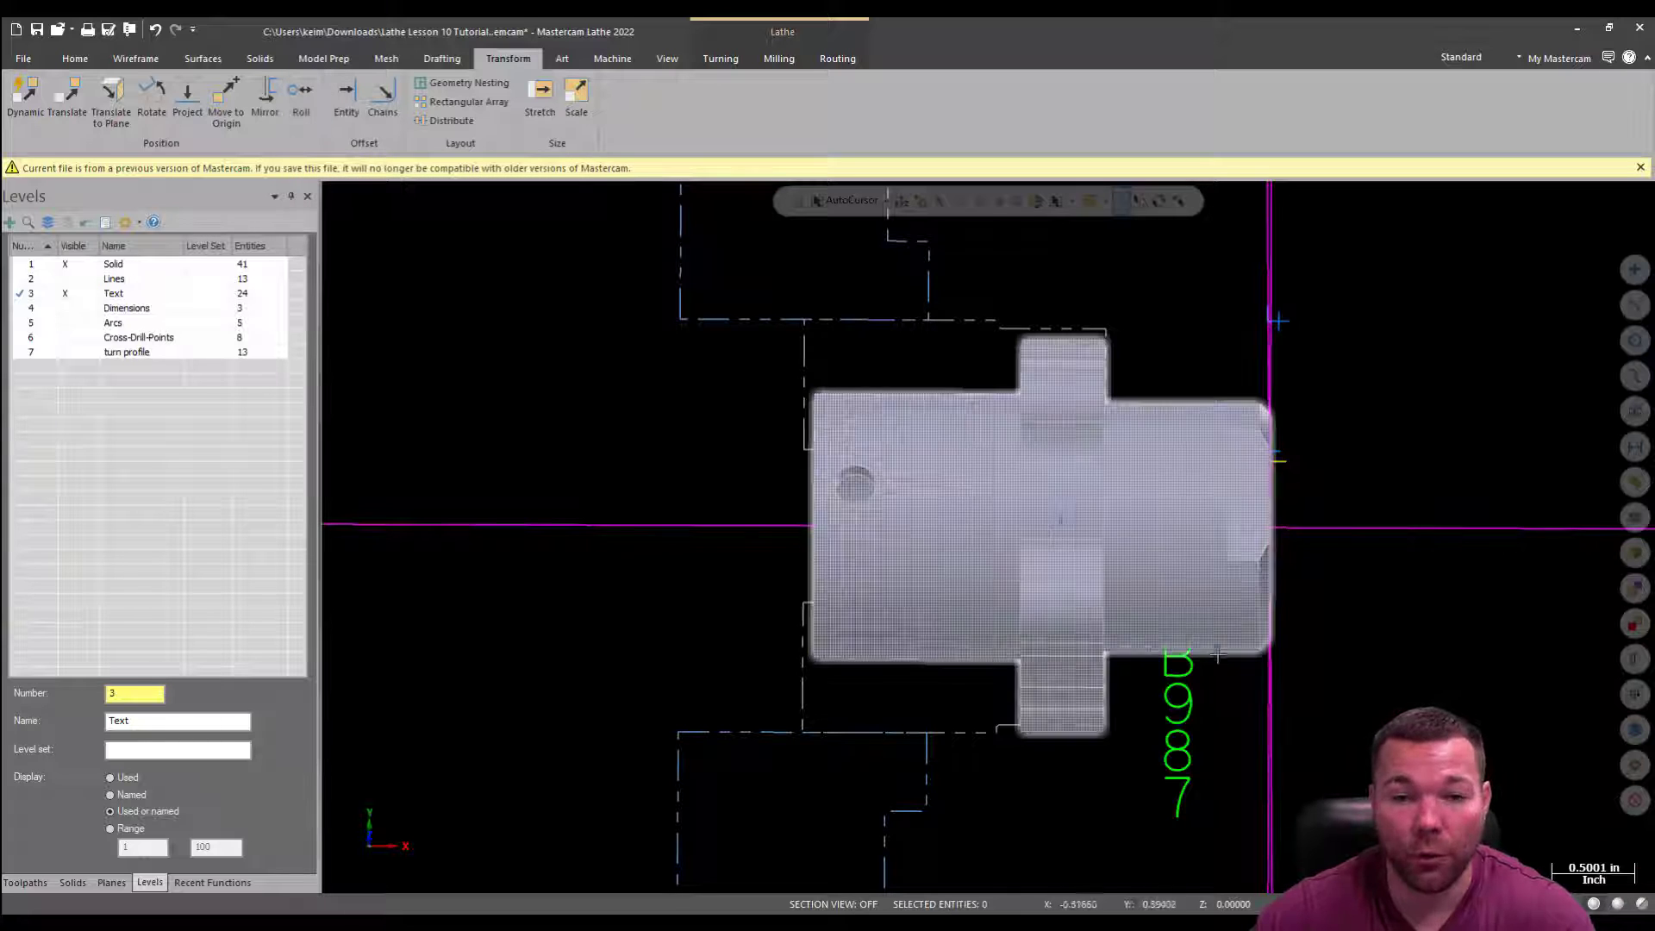
{"action": "left_click", "coordinate": [301, 93]}
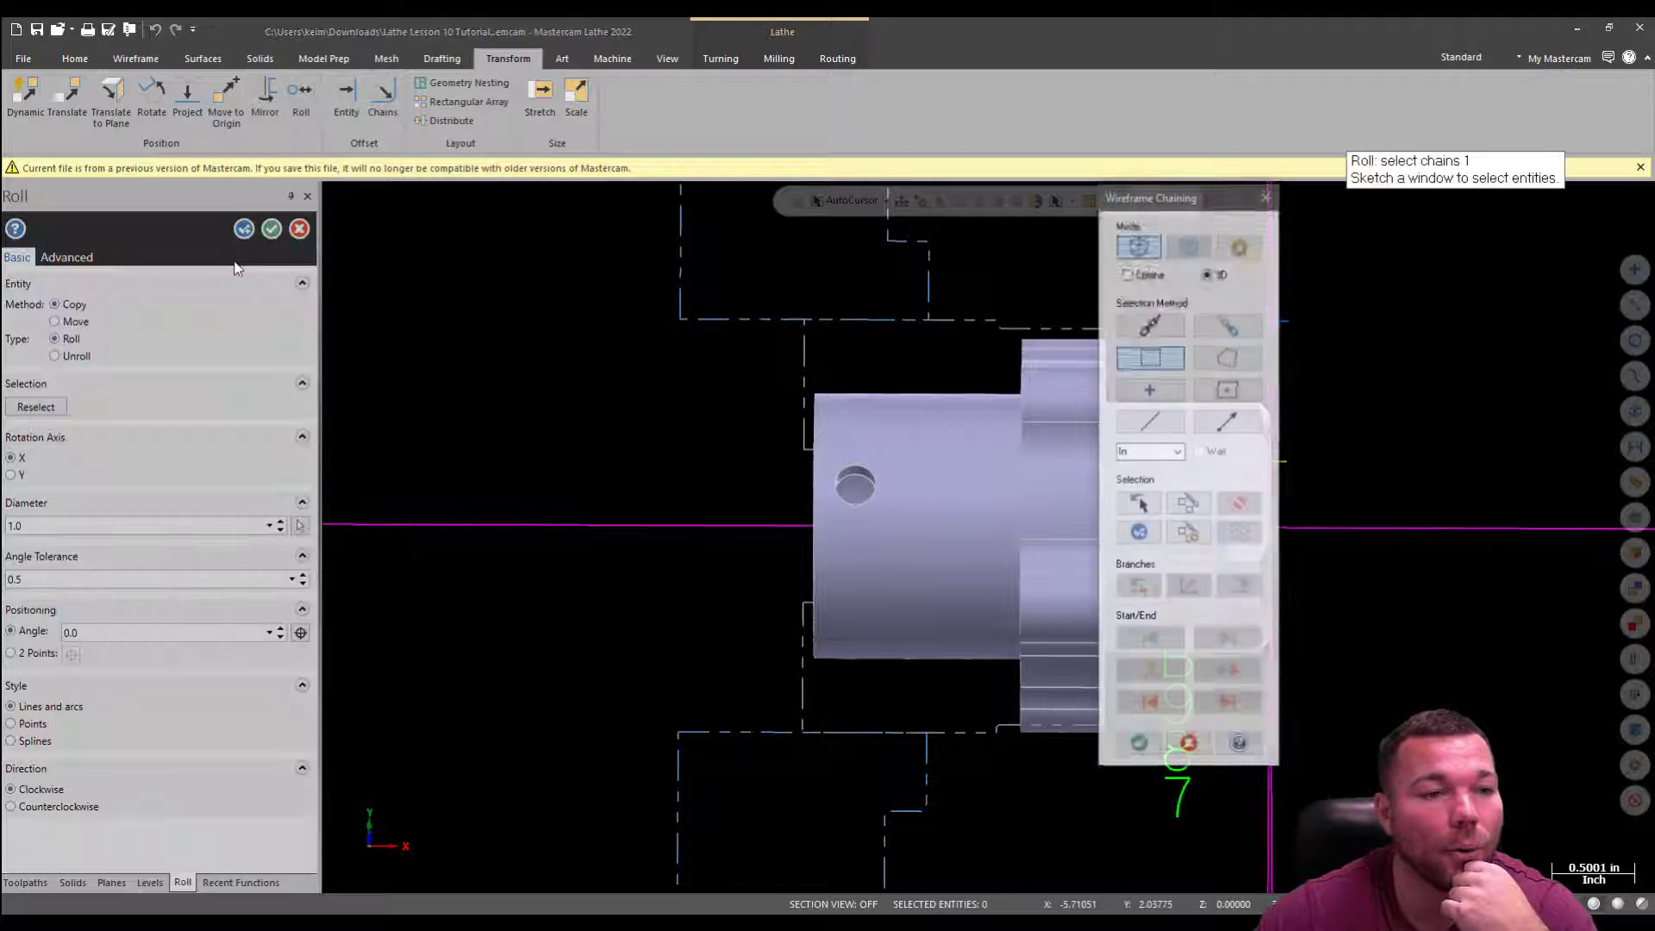
{"action": "left_click_drag", "start_coordinate": [1195, 196], "coordinate": [369, 204]}
{"action": "left_click_drag", "start_coordinate": [1125, 372], "coordinate": [1244, 787]}
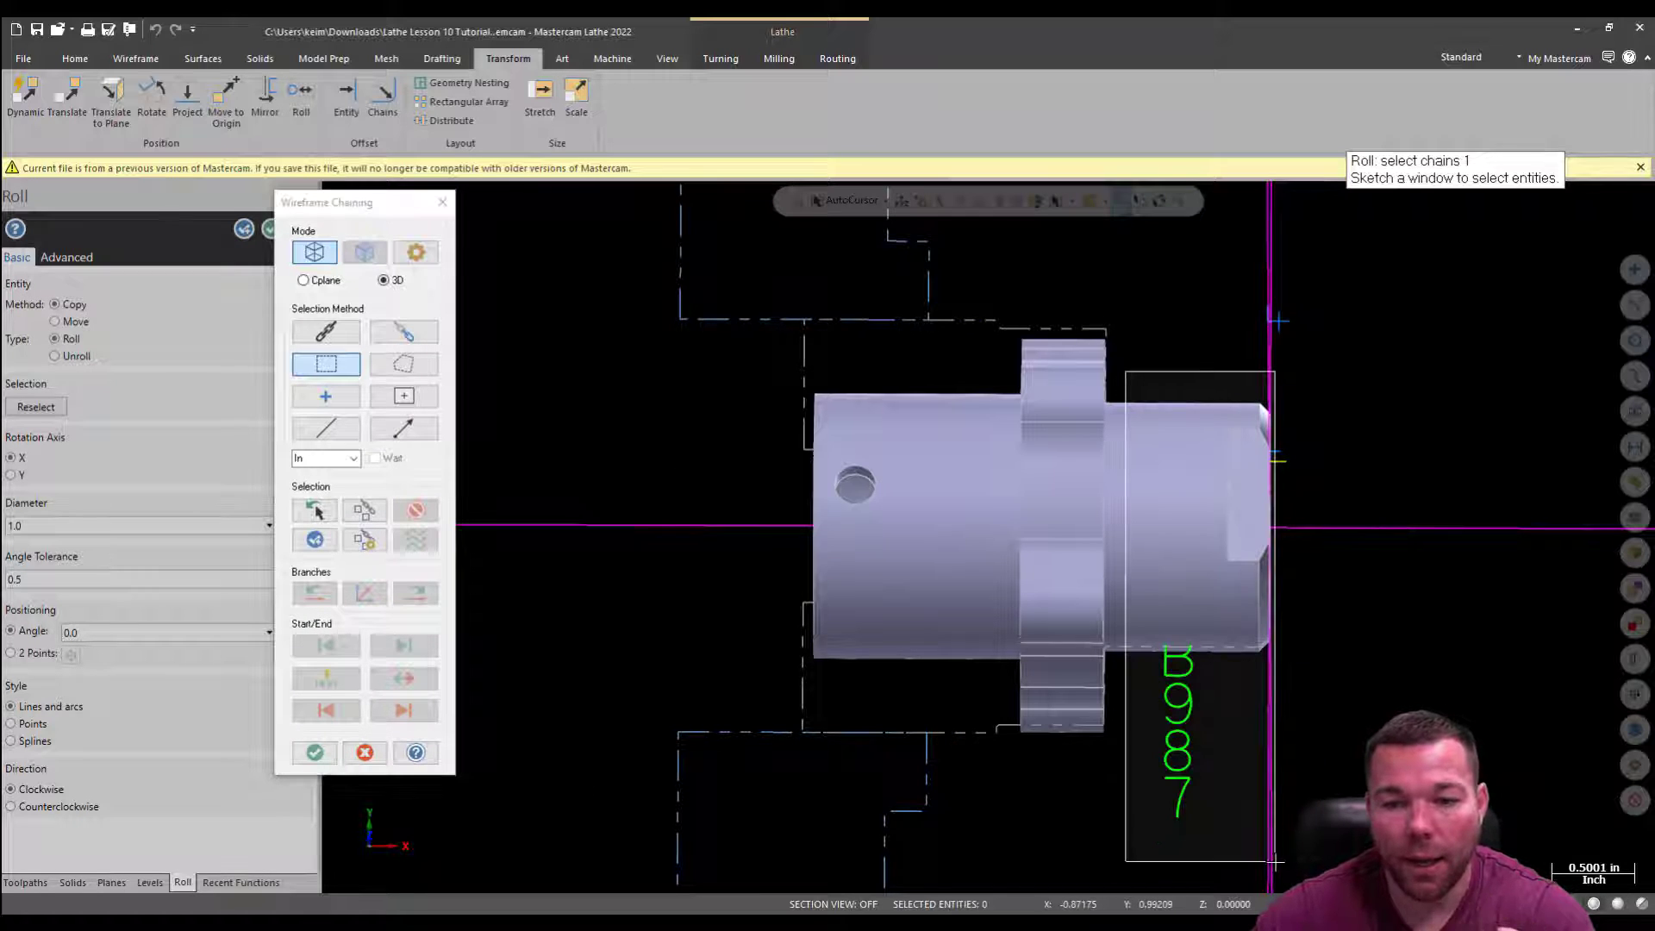
{"action": "left_click", "coordinate": [1245, 787]}
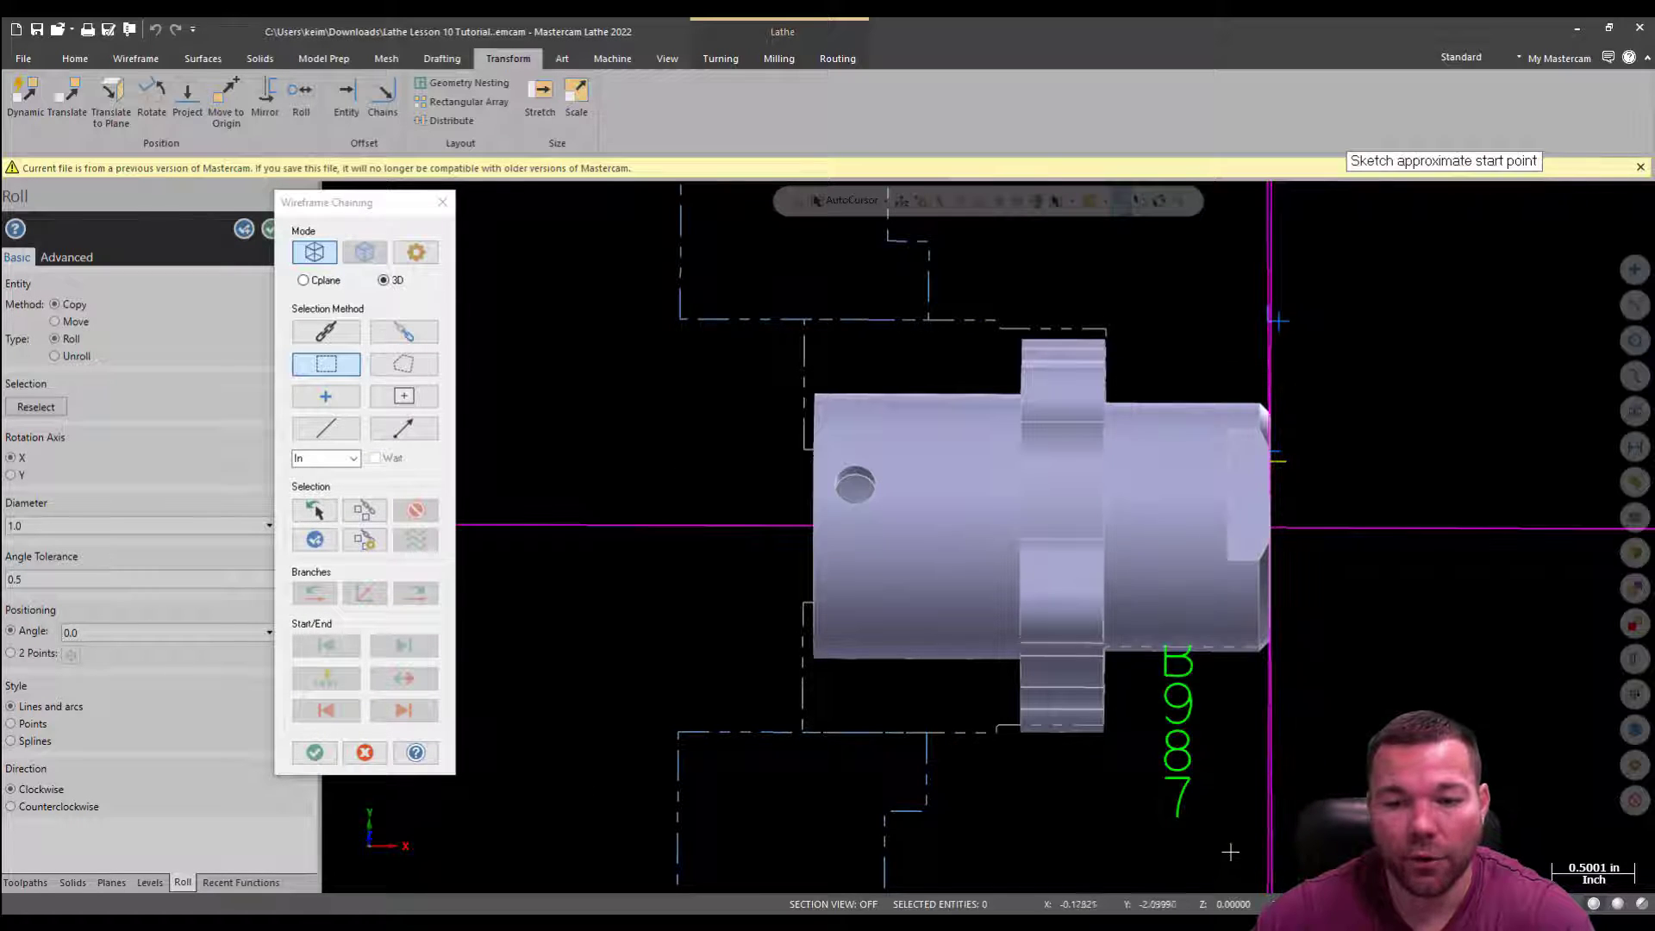
{"action": "left_click", "coordinate": [1181, 819]}
{"action": "left_click", "coordinate": [313, 757]}
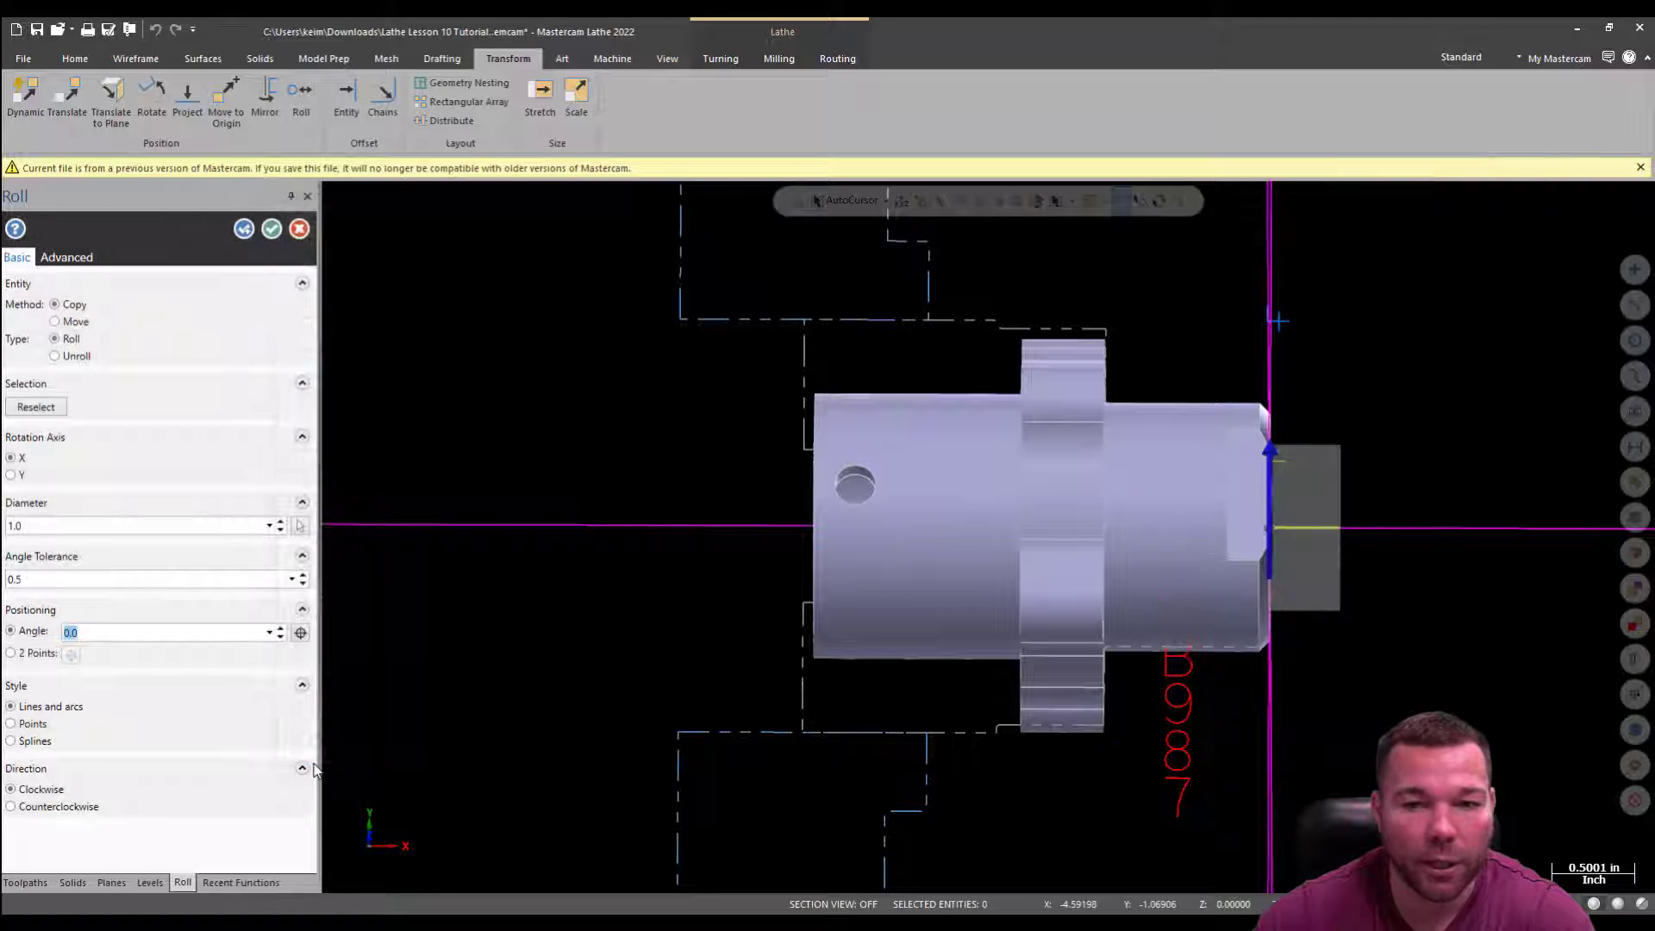
Set the roll diameter to 1.5 so the copied text wraps onto the boss
{"action": "middle_click_drag", "start_coordinate": [1422, 462], "coordinate": [1276, 483]}
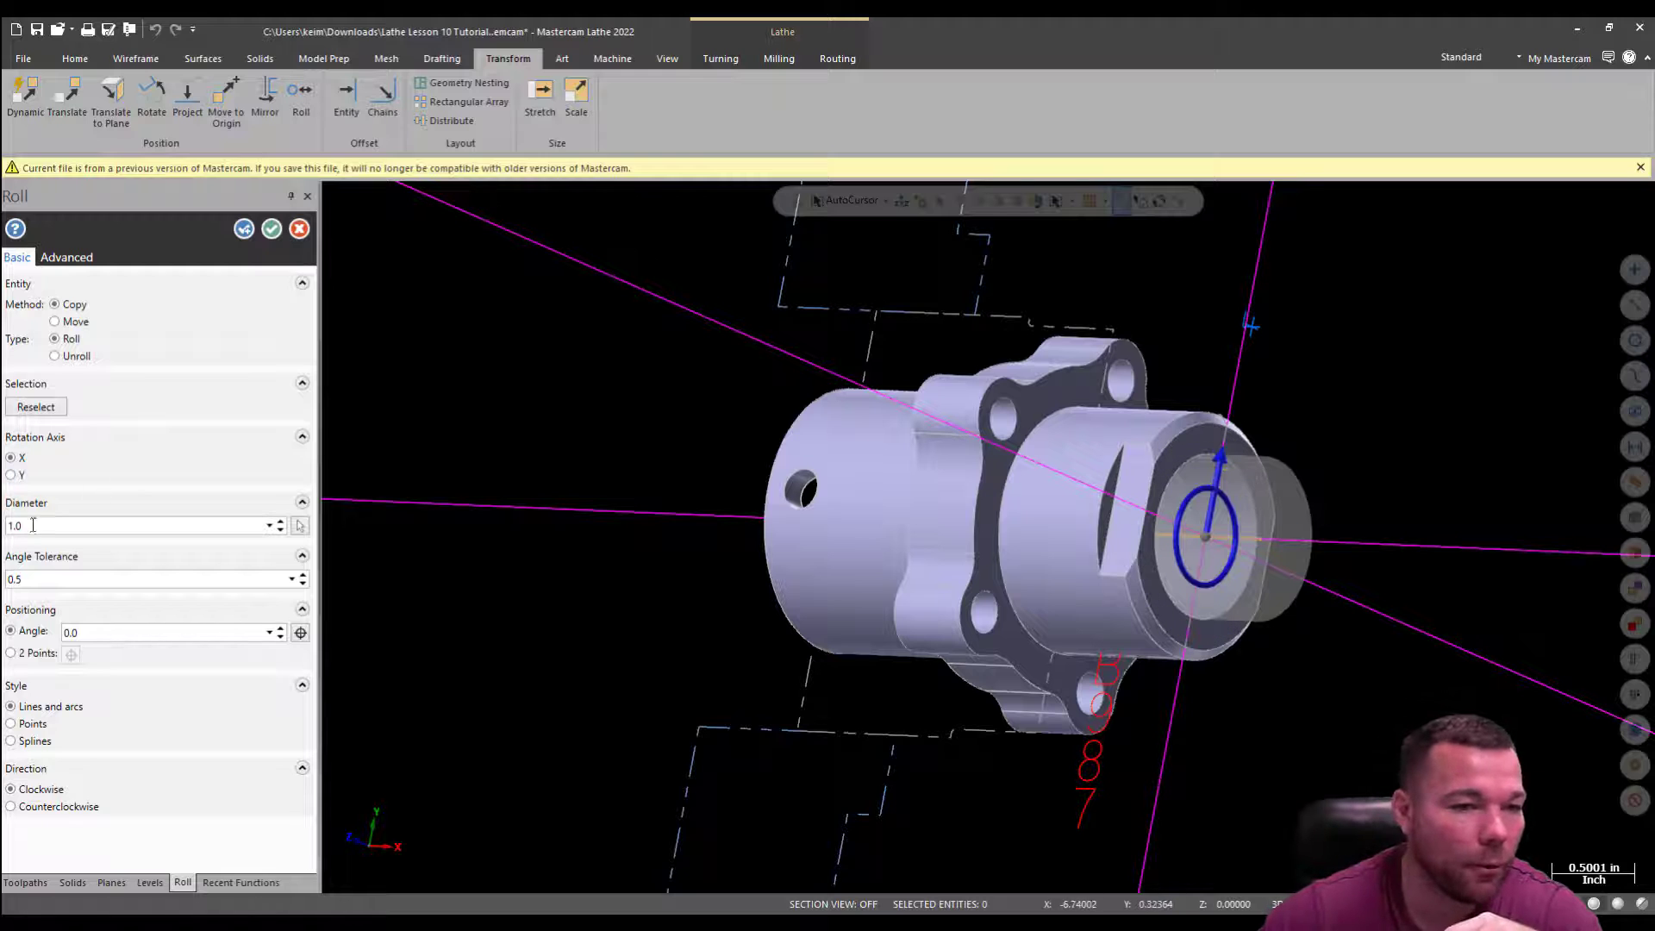
{"action": "left_click_drag", "start_coordinate": [39, 525], "coordinate": [7, 525]}
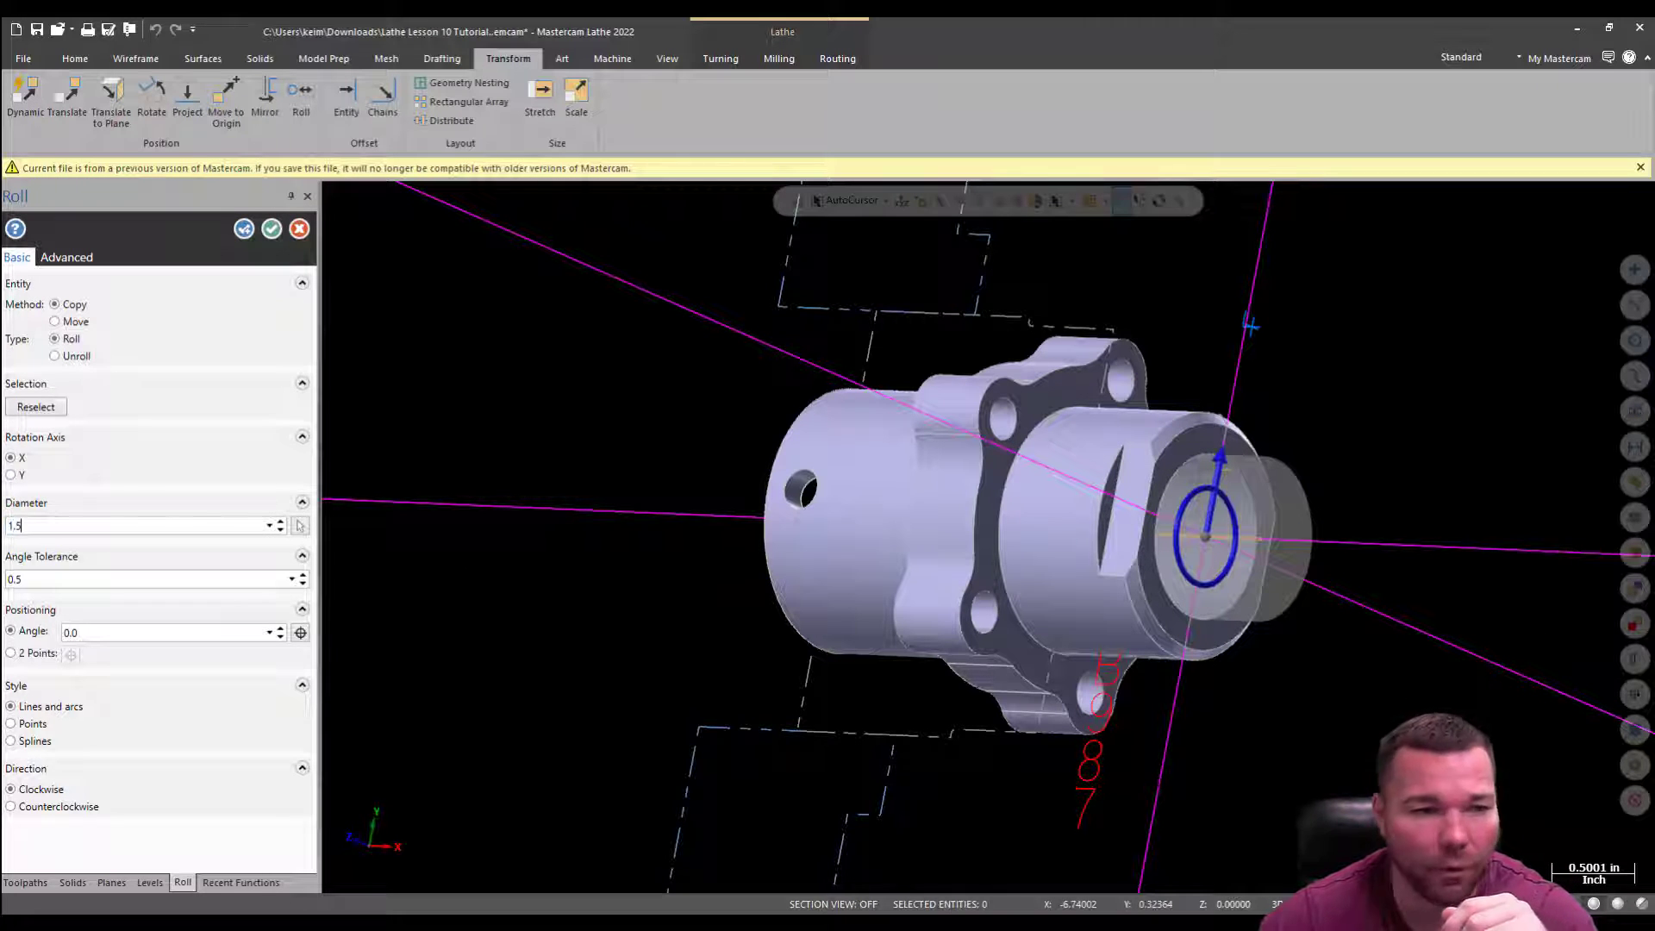
{"action": "key", "text": "Return"}
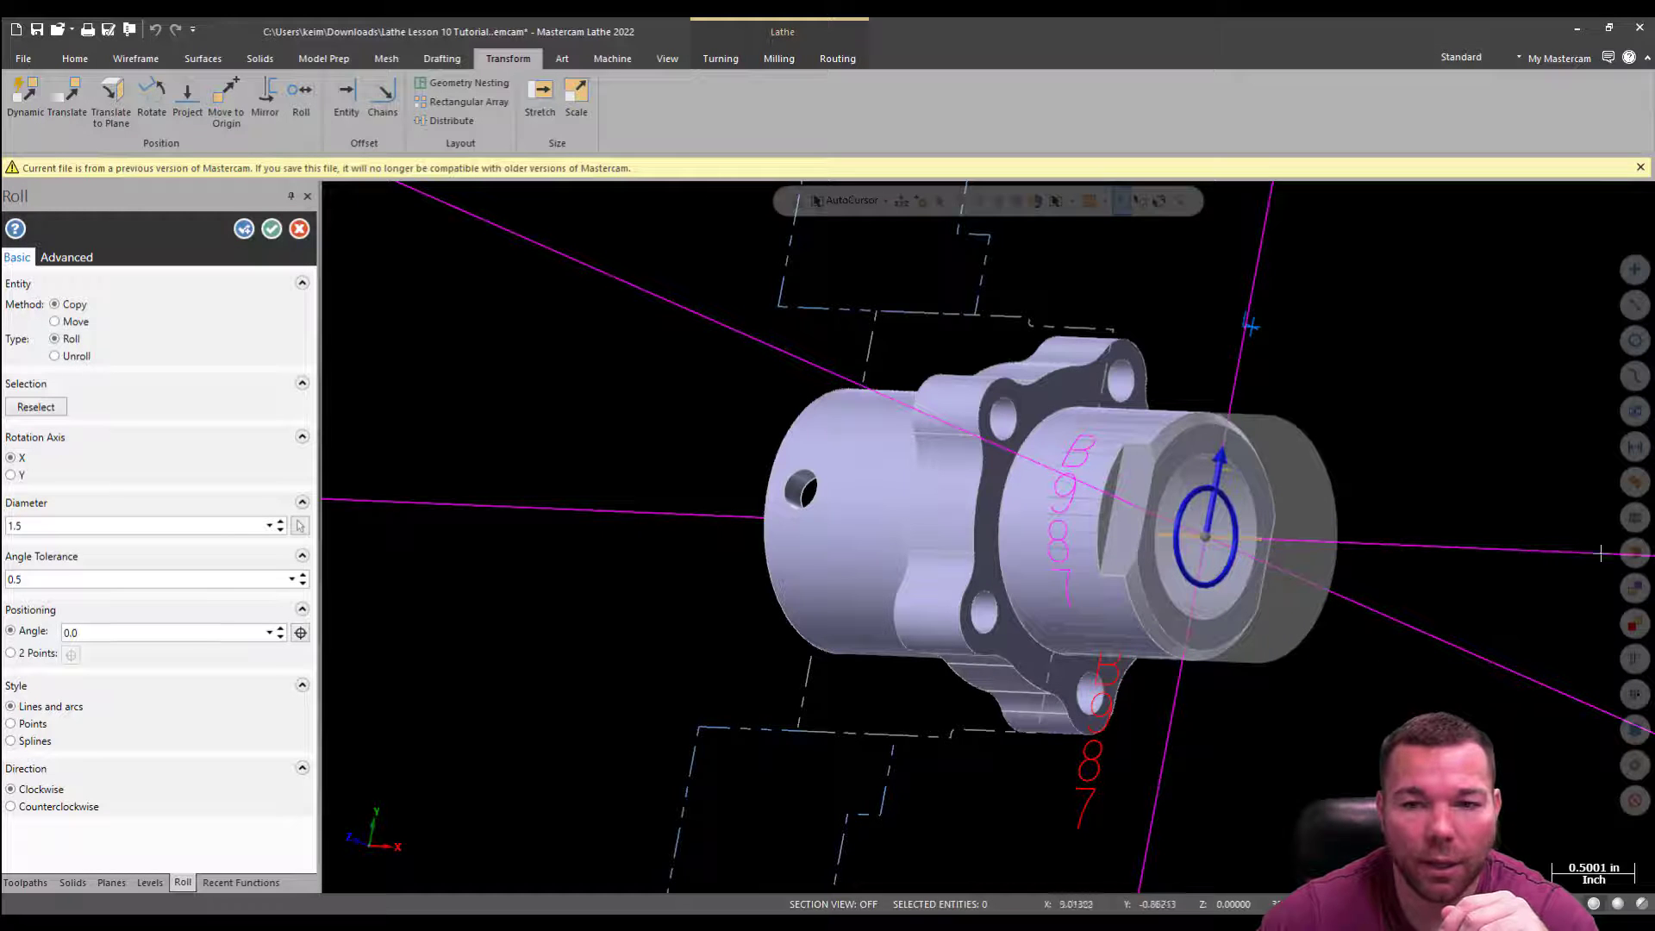
Rotate the rolled text around the boss to a positioning angle of about -93.84 degrees and complete the Roll copy
{"action": "middle_click_drag", "start_coordinate": [1601, 553], "coordinate": [1400, 614]}
{"action": "scroll", "coordinate": [1147, 474], "scroll_direction": "up", "scroll_amount": 2}
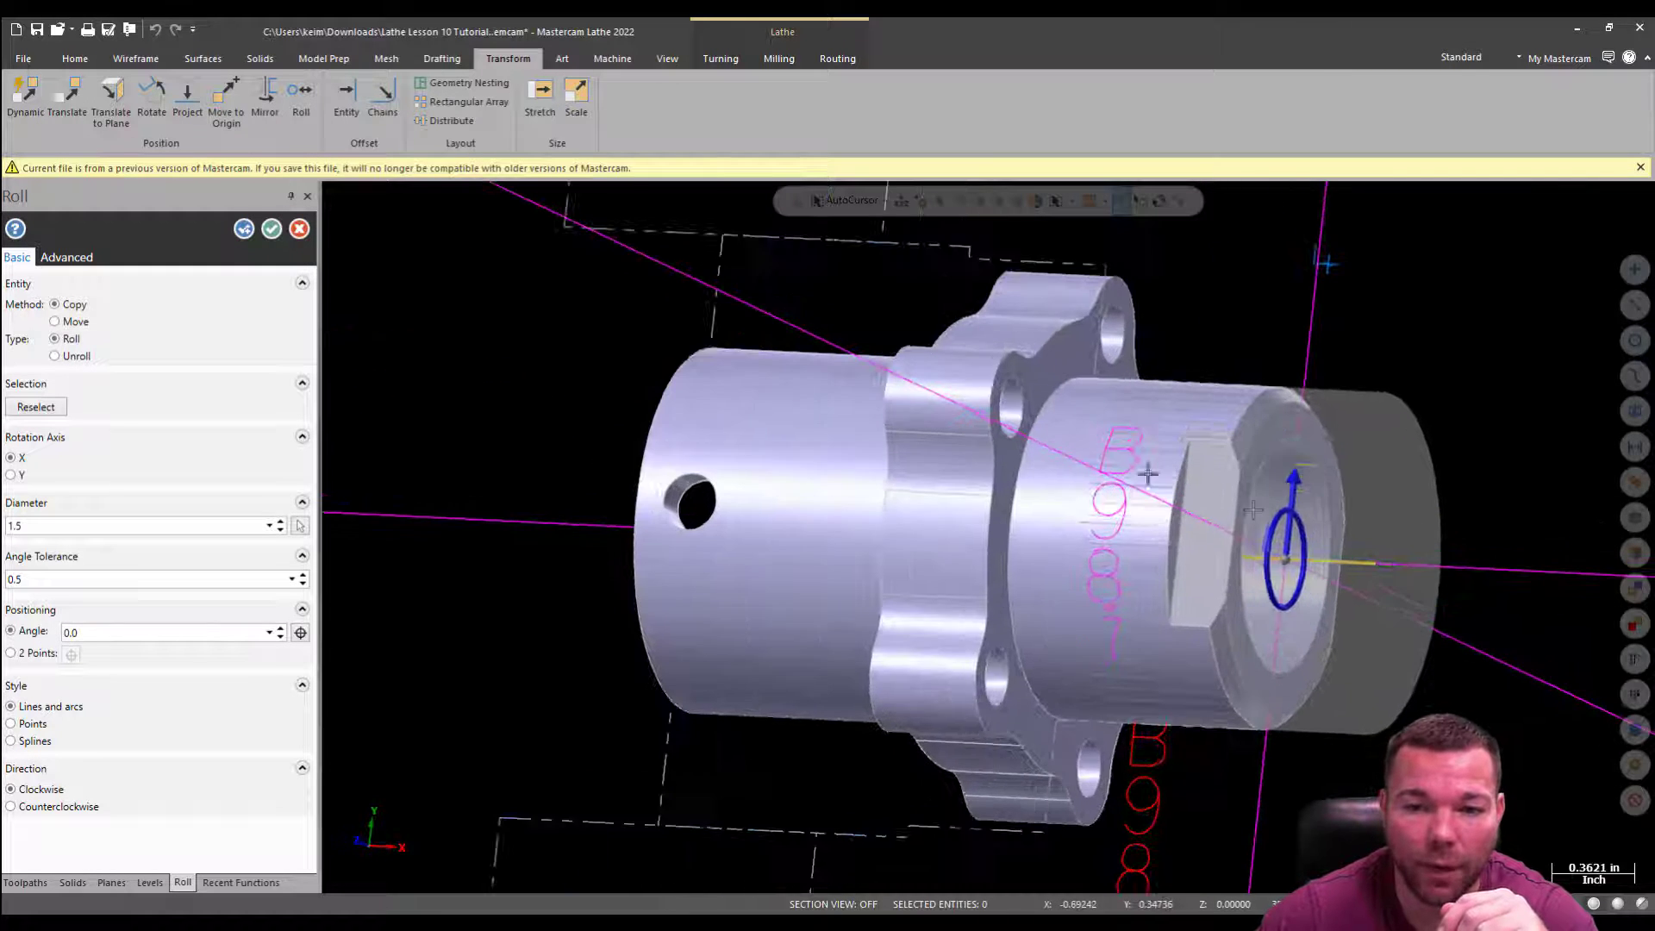
{"action": "scroll", "coordinate": [1254, 510], "scroll_direction": "down", "scroll_amount": 1}
{"action": "middle_click_drag", "start_coordinate": [1201, 448], "coordinate": [1174, 472]}
{"action": "left_click", "coordinate": [1306, 470]}
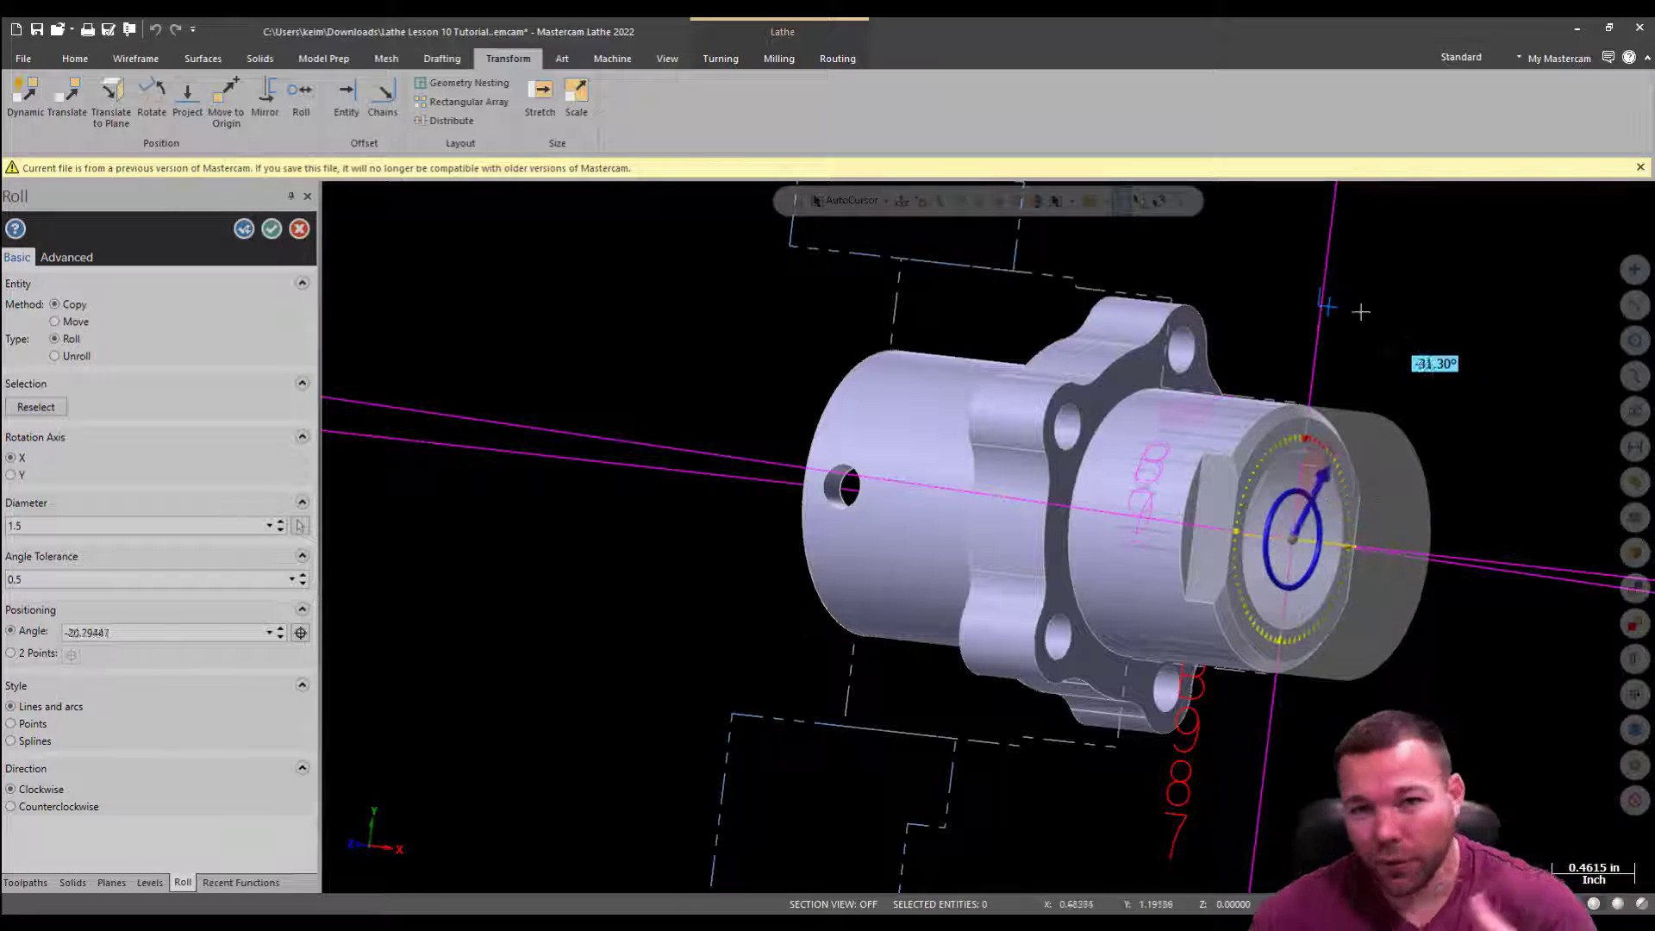
{"action": "middle_click_drag", "start_coordinate": [1428, 347], "coordinate": [1385, 409]}
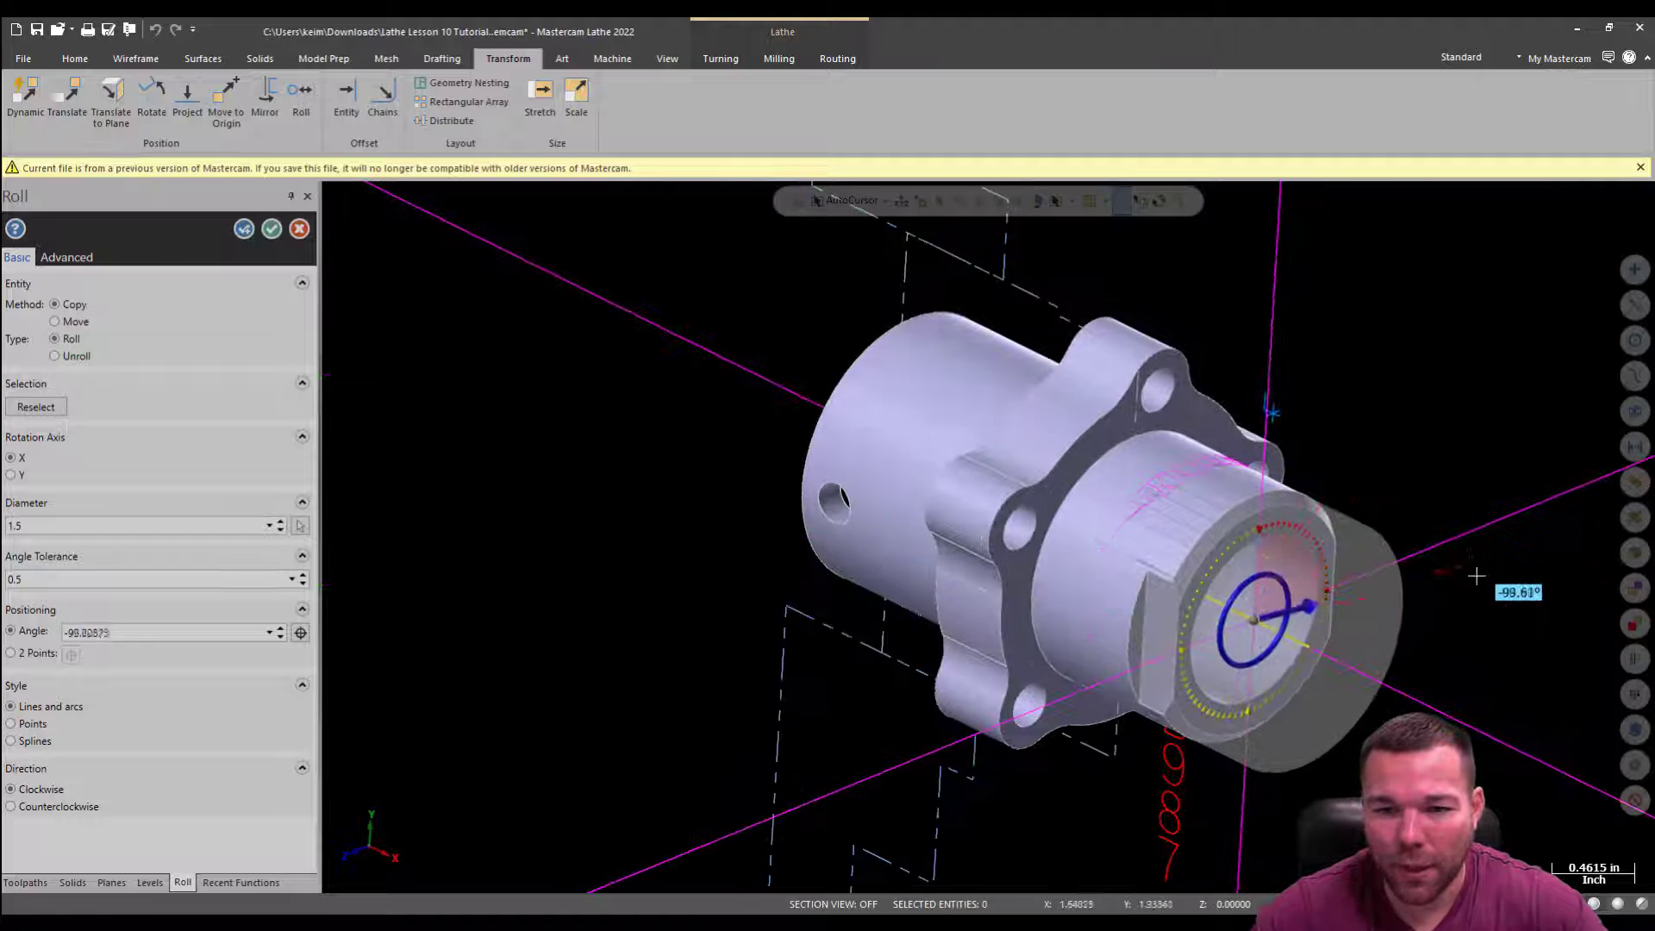
{"action": "left_click", "coordinate": [1494, 543]}
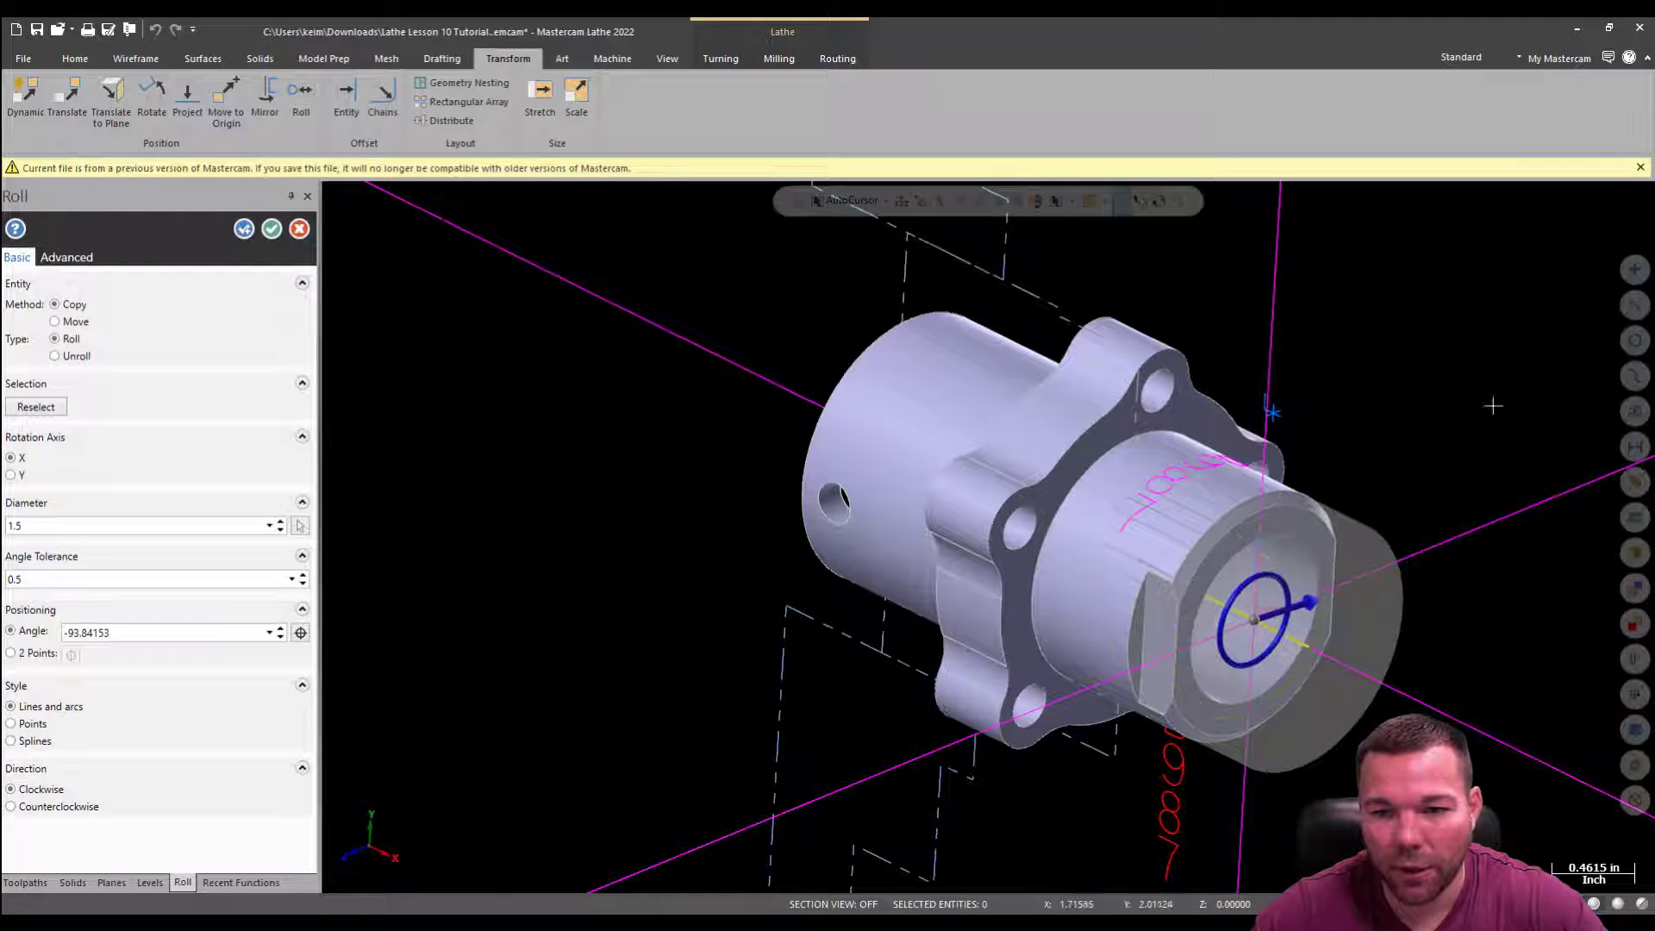
{"action": "middle_click_drag", "start_coordinate": [1493, 405], "coordinate": [1225, 698]}
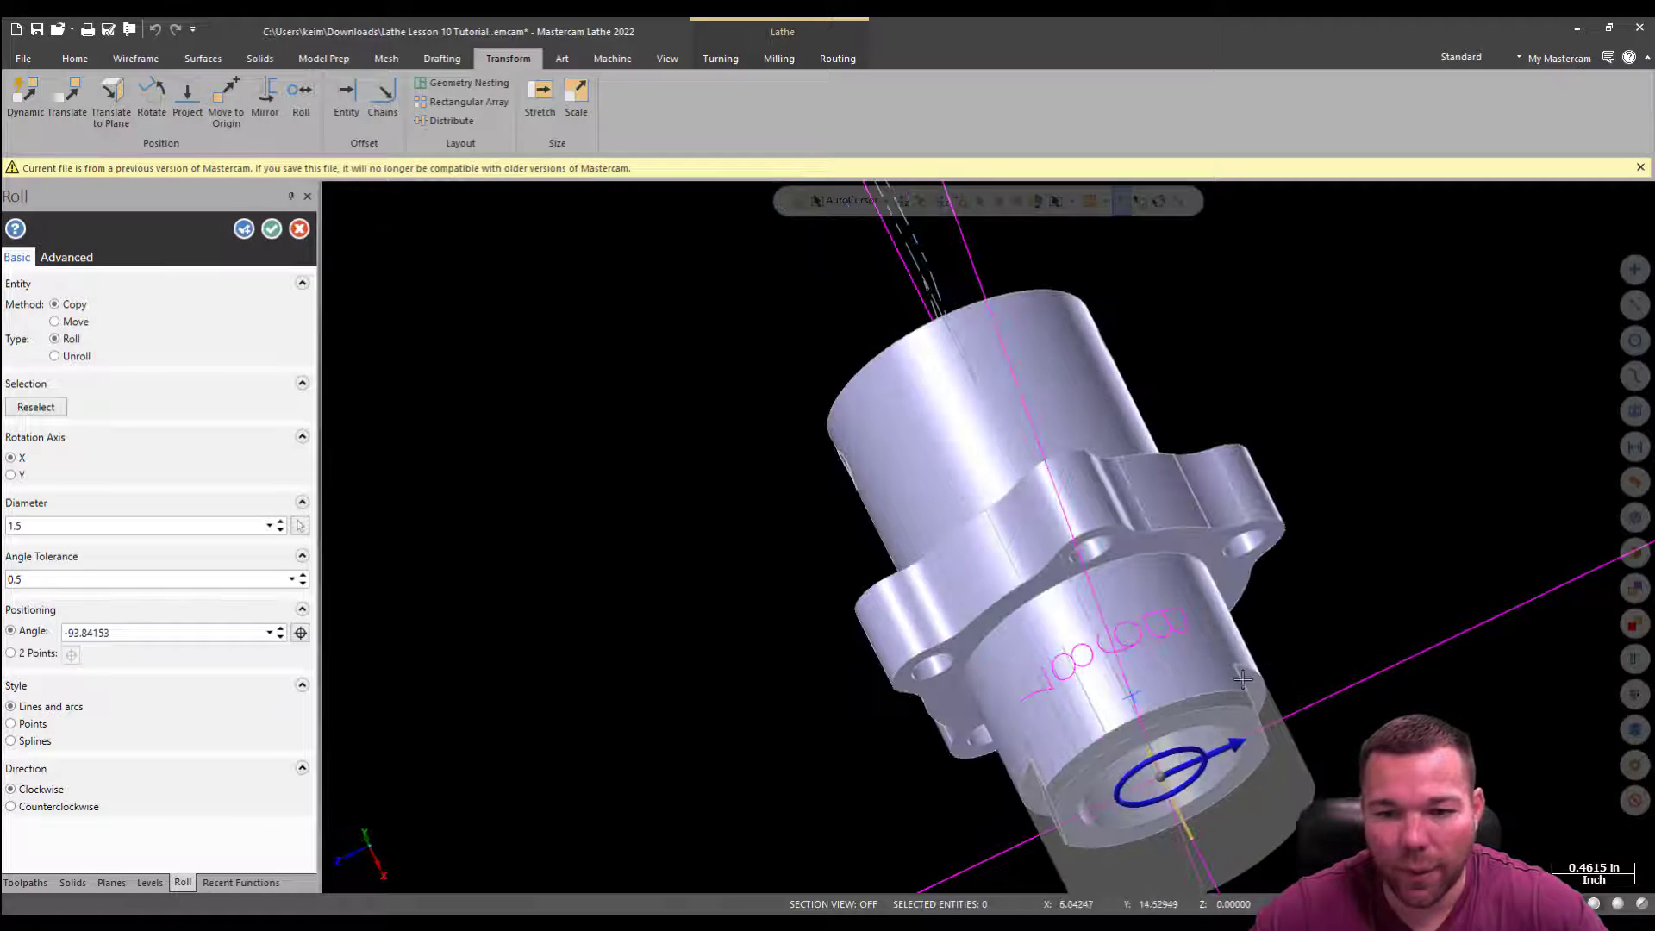
{"action": "middle_click_drag", "start_coordinate": [1235, 636], "coordinate": [671, 632]}
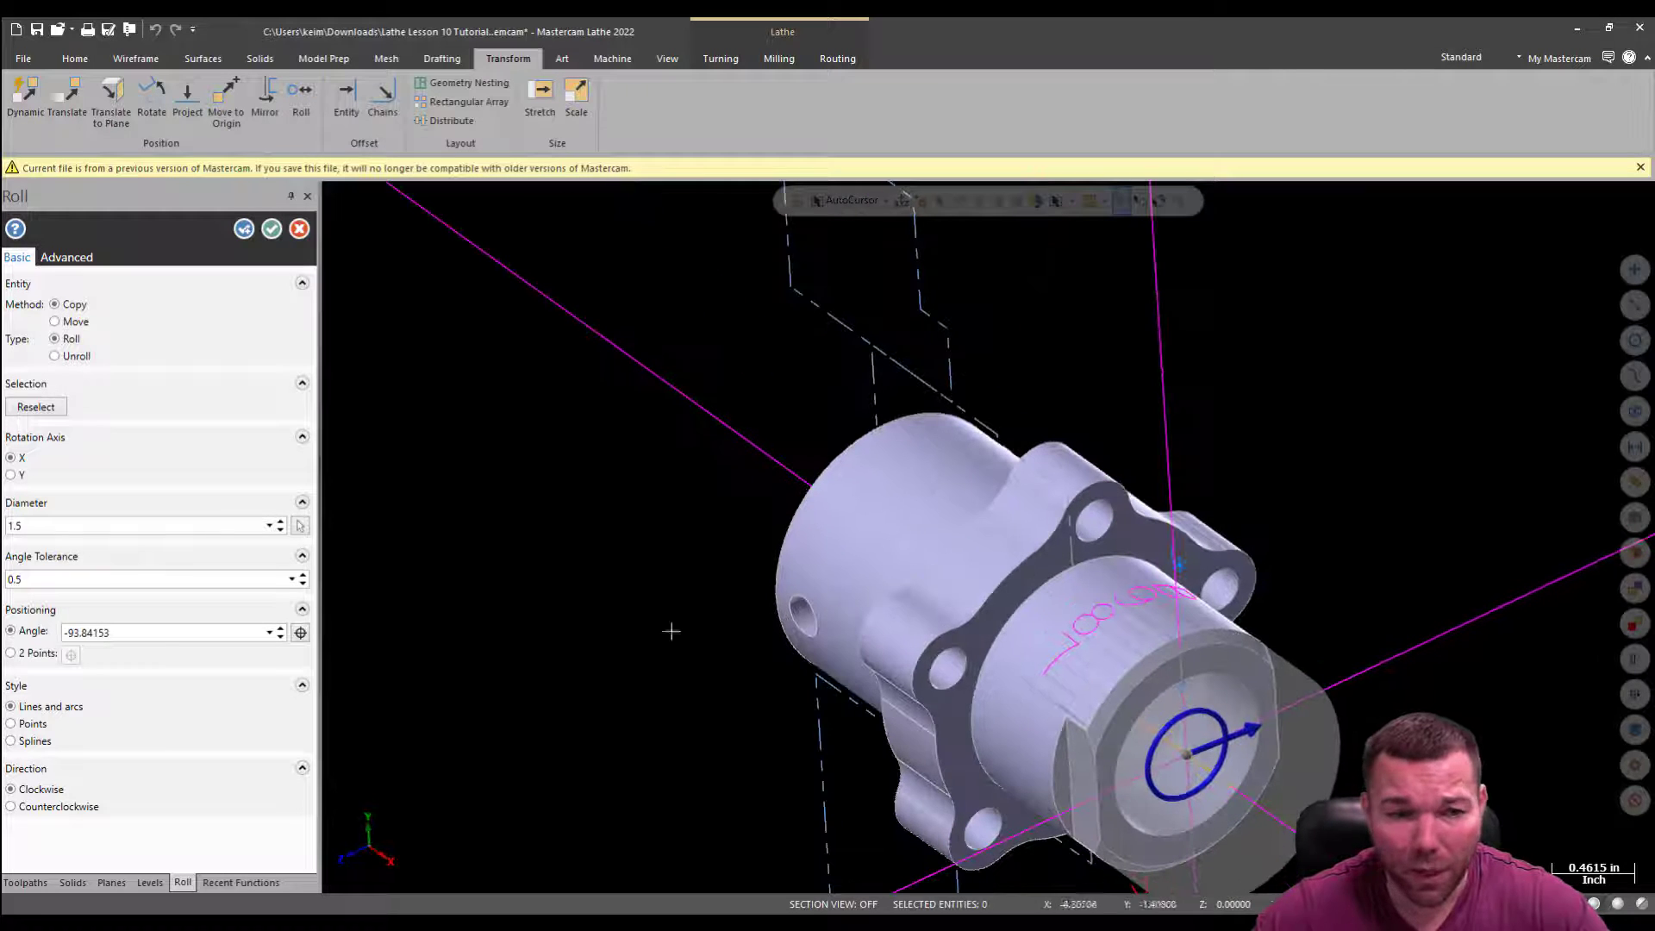
{"action": "left_click", "coordinate": [76, 638]}
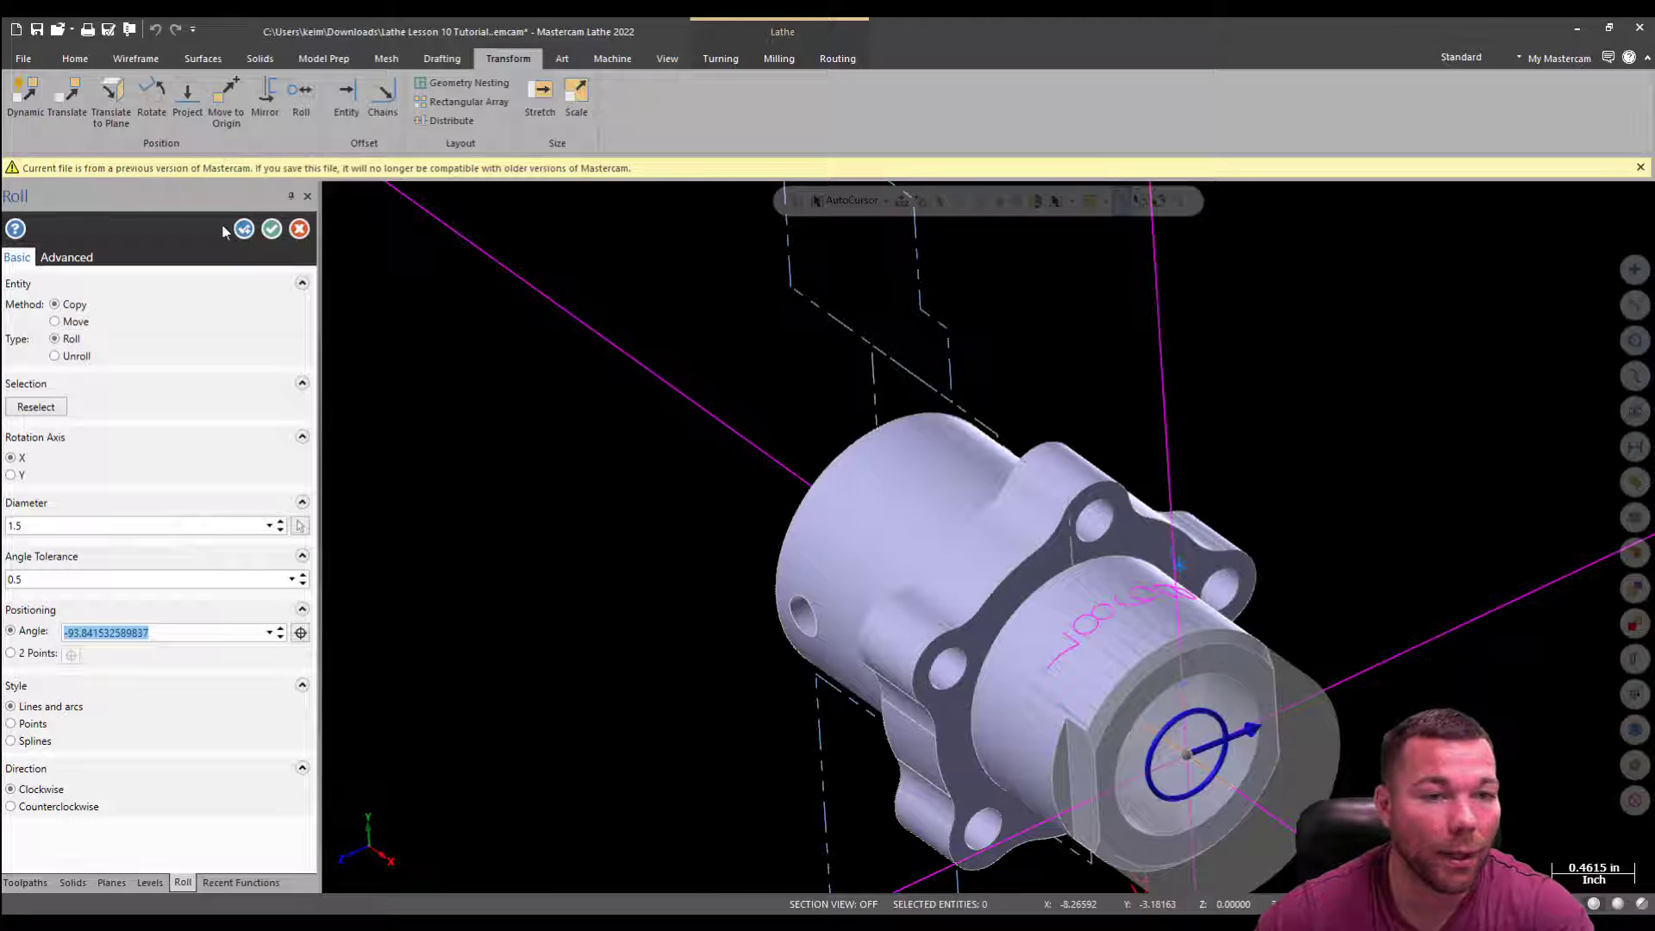
{"action": "left_click", "coordinate": [271, 229]}
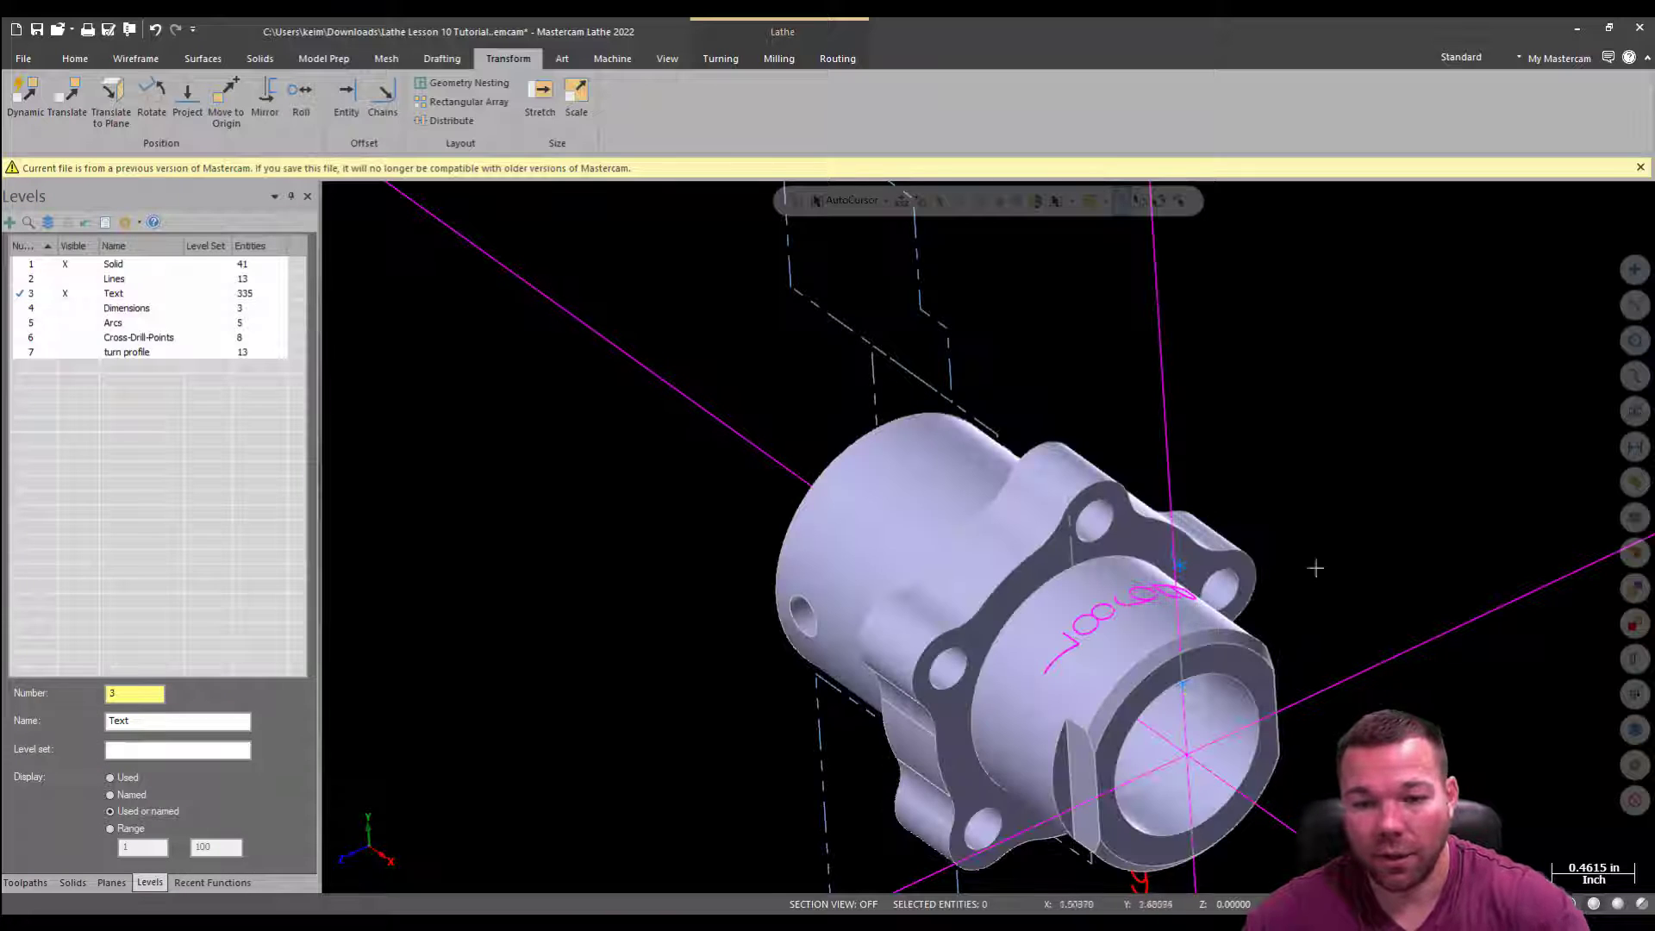
Window-select the rolled text on the boss and examine how it wraps around the surface
{"action": "middle_click_drag", "start_coordinate": [1318, 553], "coordinate": [1259, 759]}
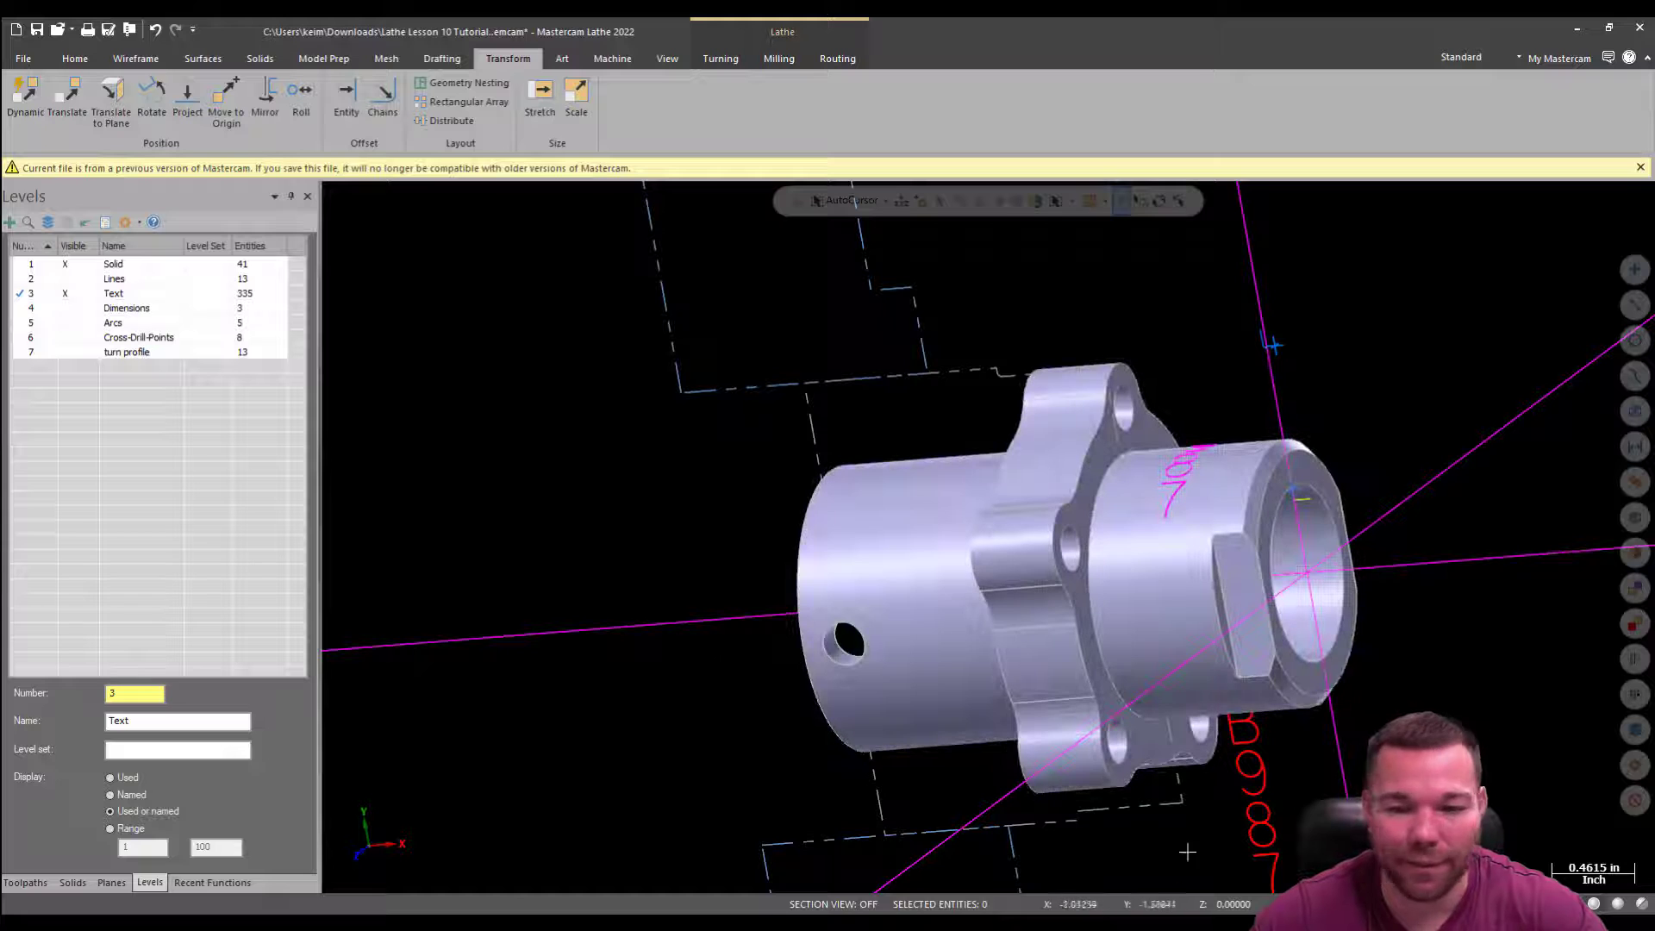
{"action": "middle_click_drag", "start_coordinate": [1271, 362], "coordinate": [1405, 384]}
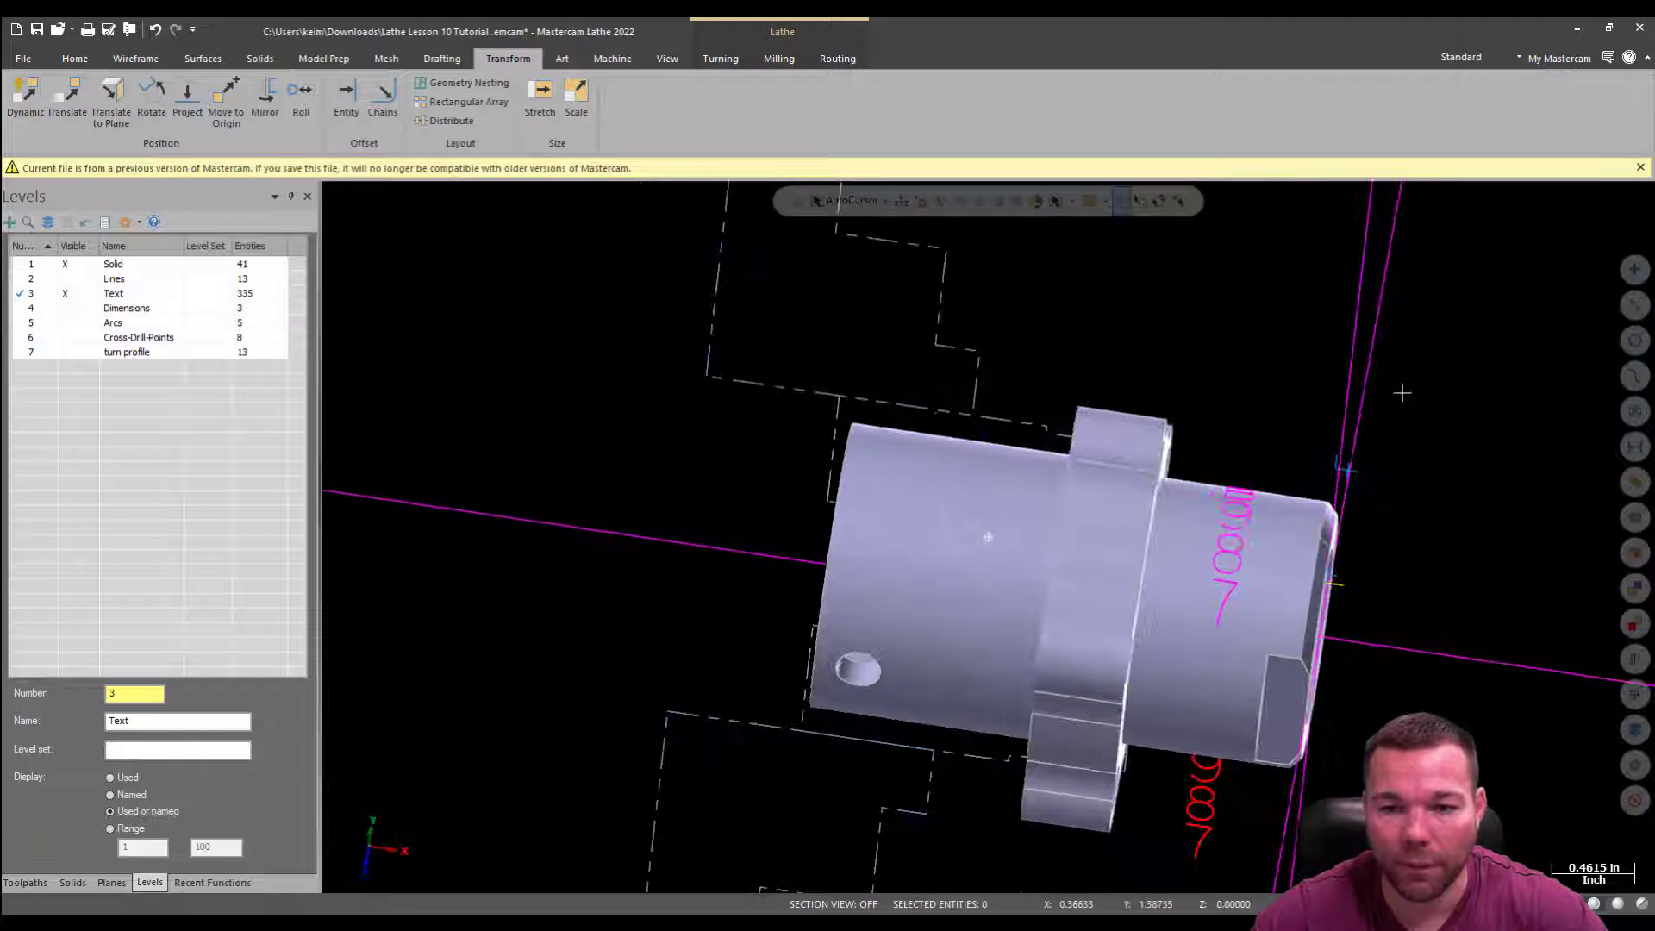
{"action": "left_click_drag", "start_coordinate": [1207, 416], "coordinate": [1280, 647]}
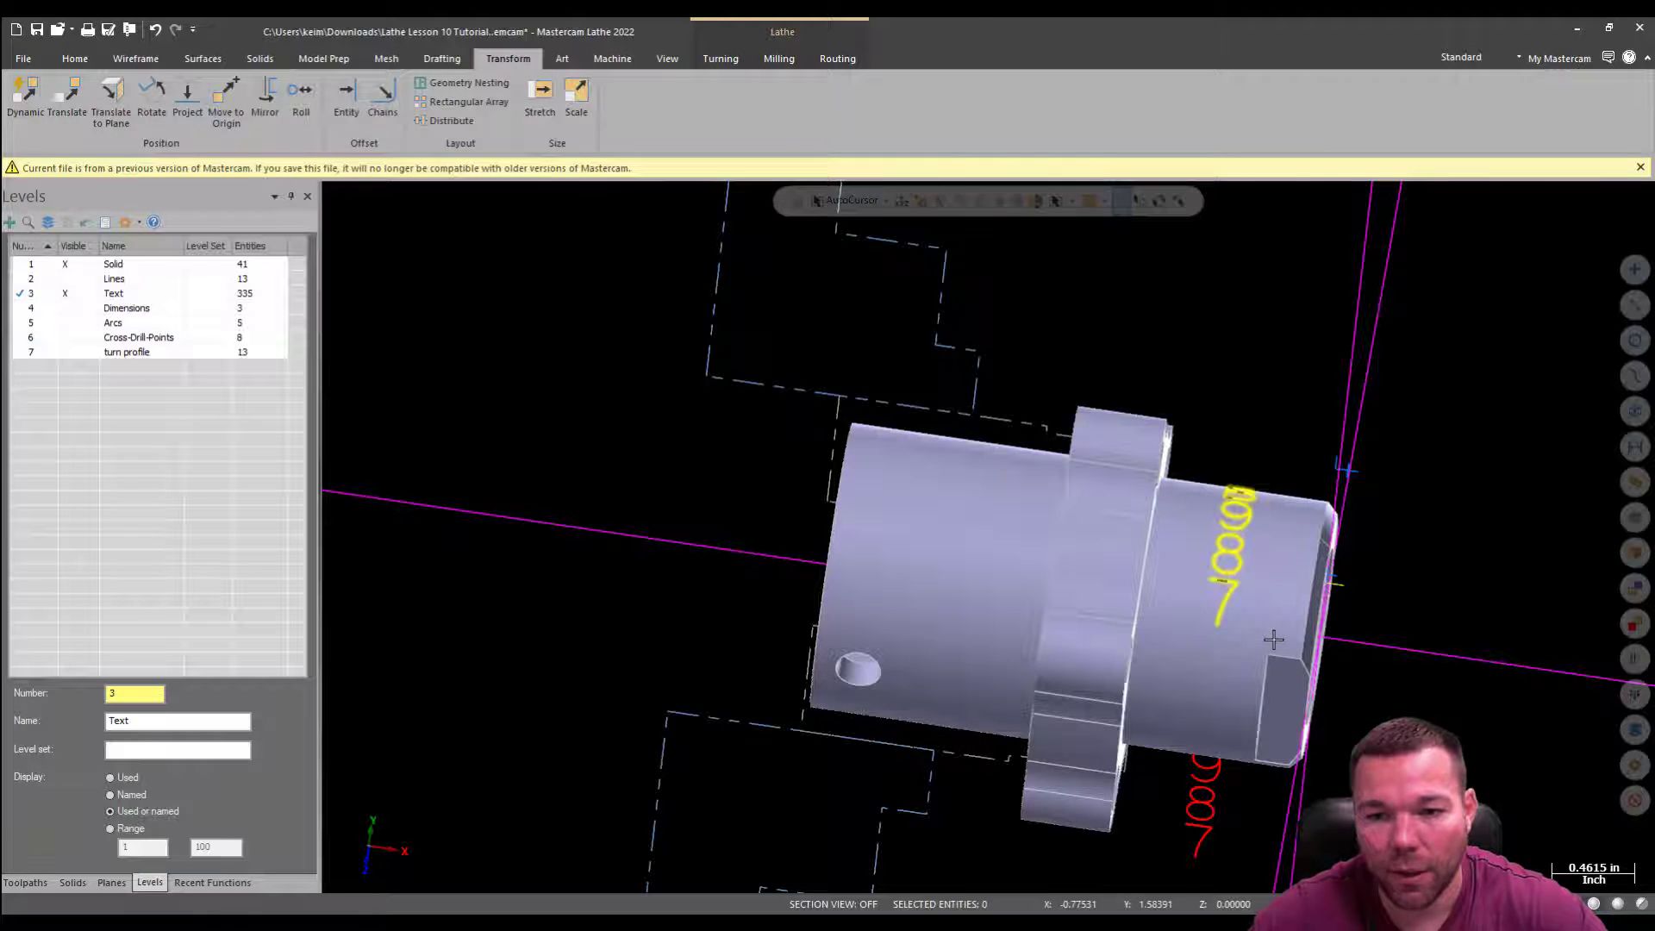
{"action": "middle_click_drag", "start_coordinate": [1405, 486], "coordinate": [1332, 457]}
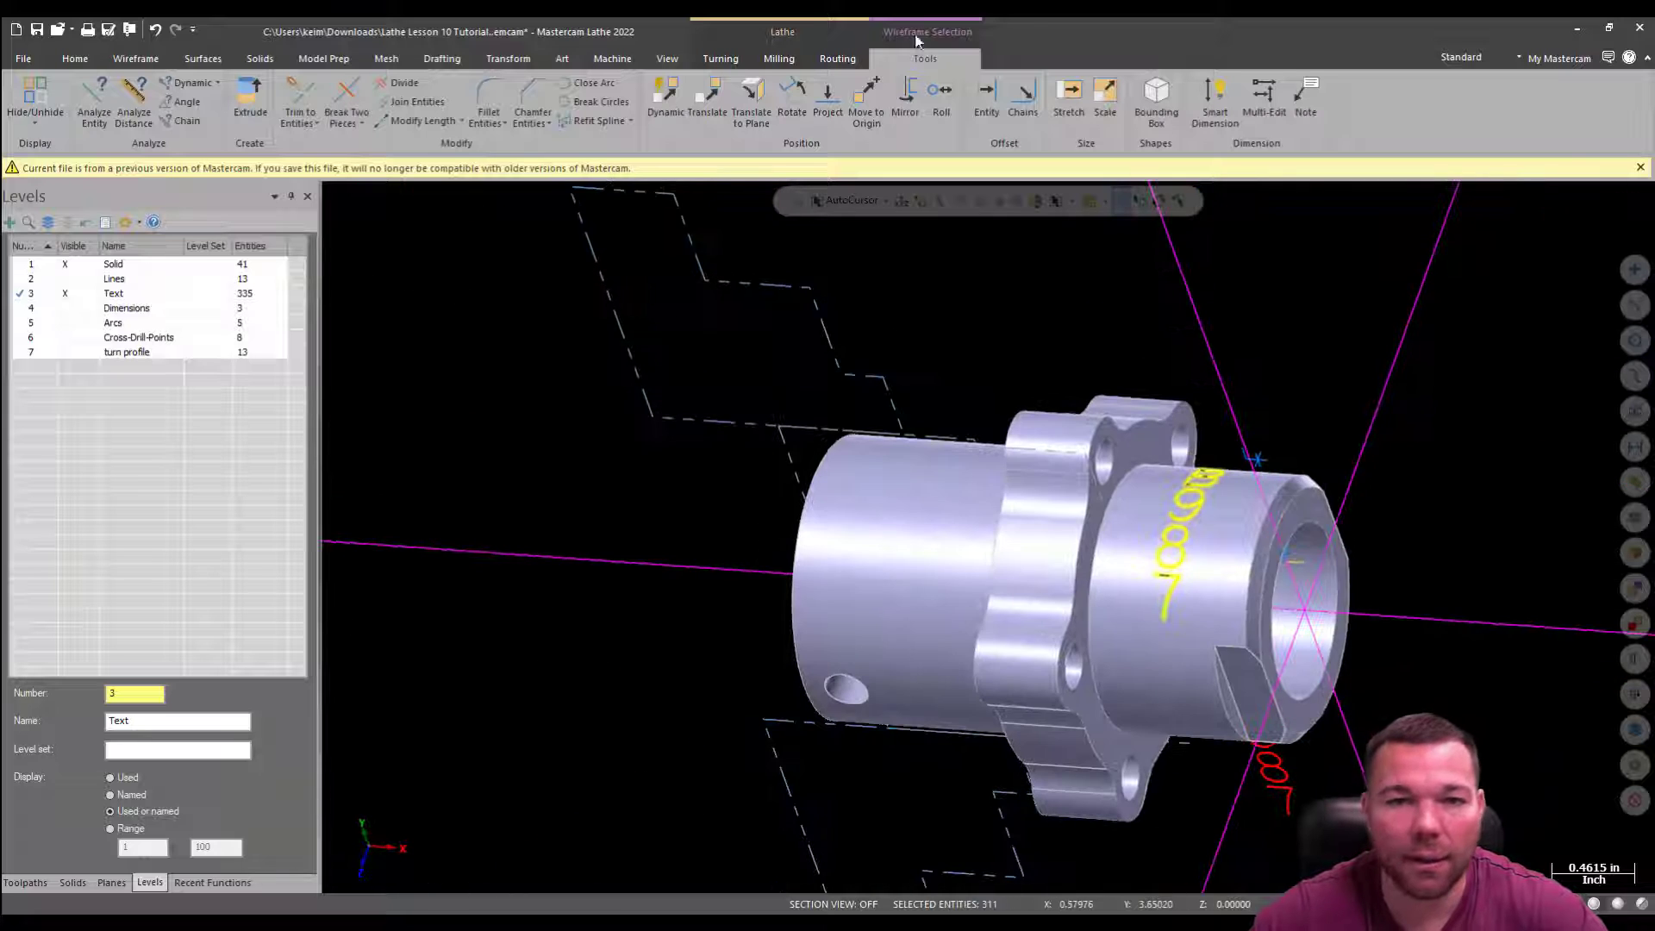
Start a C-Axis Contour toolpath and window-chain the rolled text on the boss, using the foot of the 7 as the start point
{"action": "left_click", "coordinate": [721, 59]}
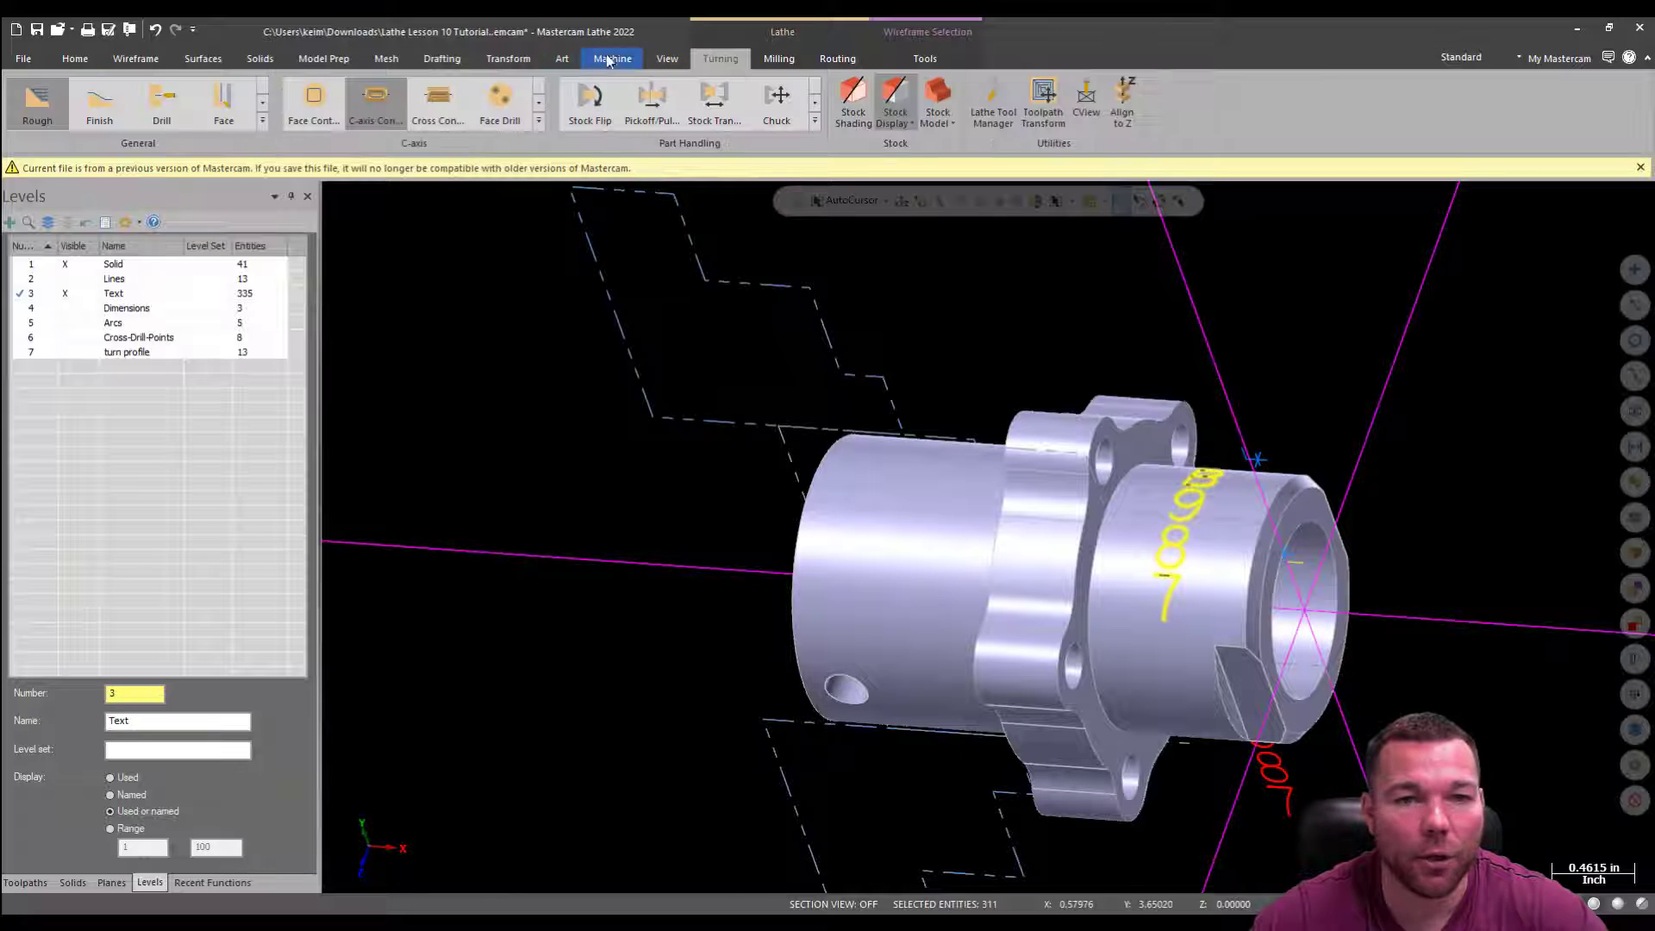
{"action": "left_click", "coordinate": [367, 105]}
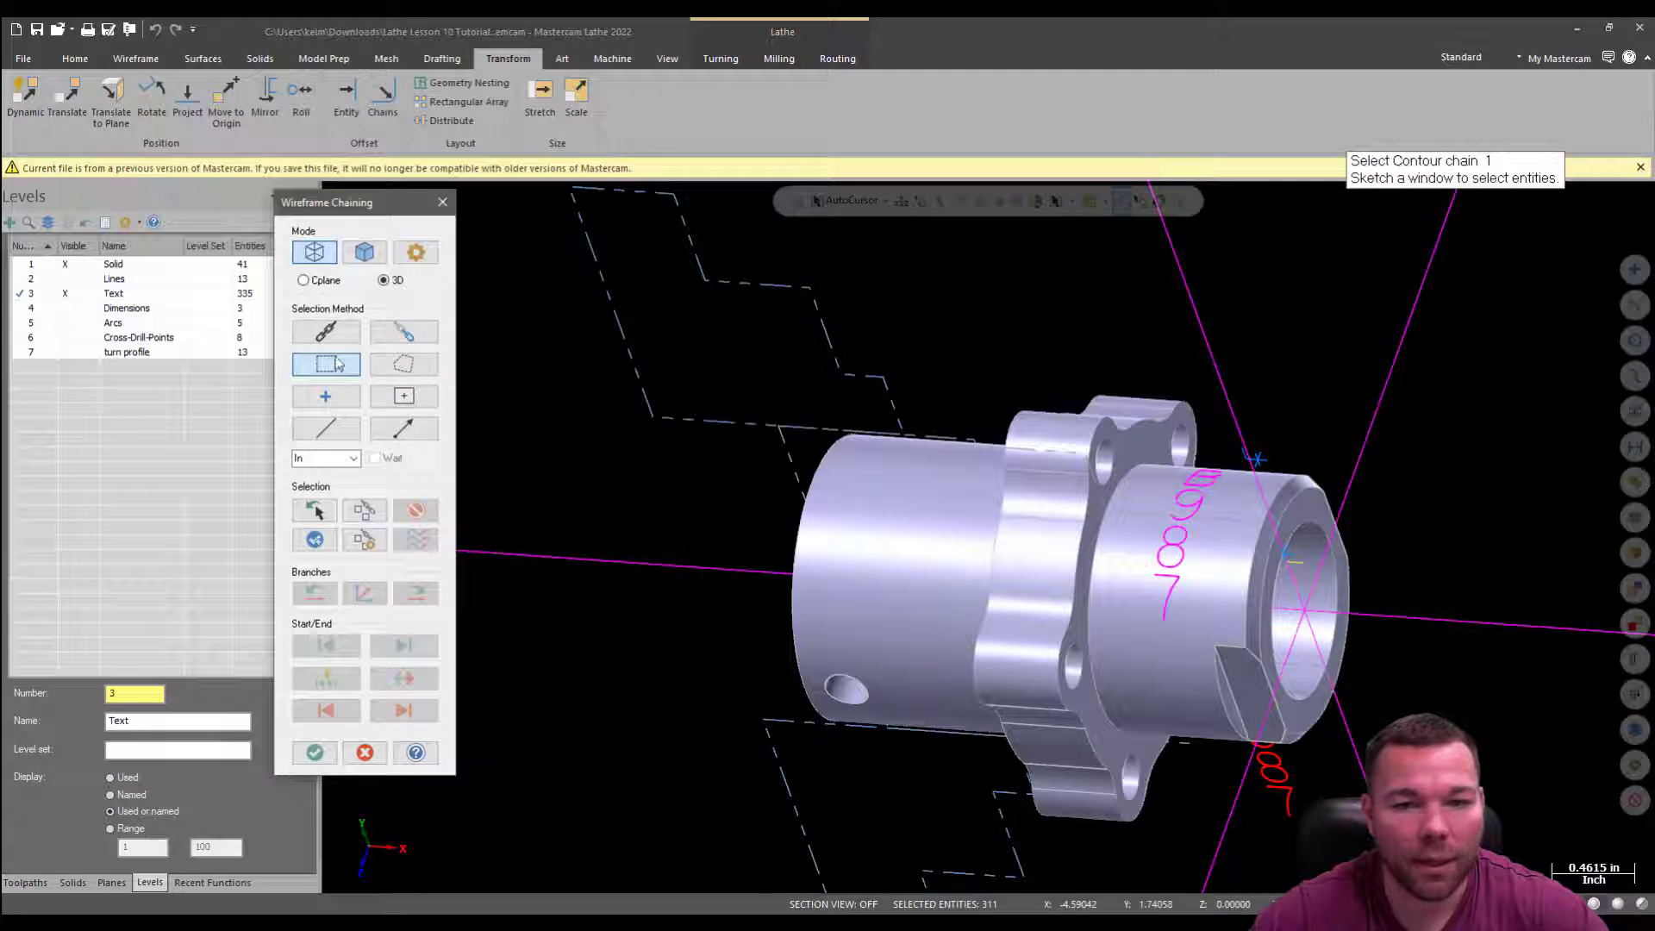
{"action": "middle_click_drag", "start_coordinate": [1182, 438], "coordinate": [1247, 420]}
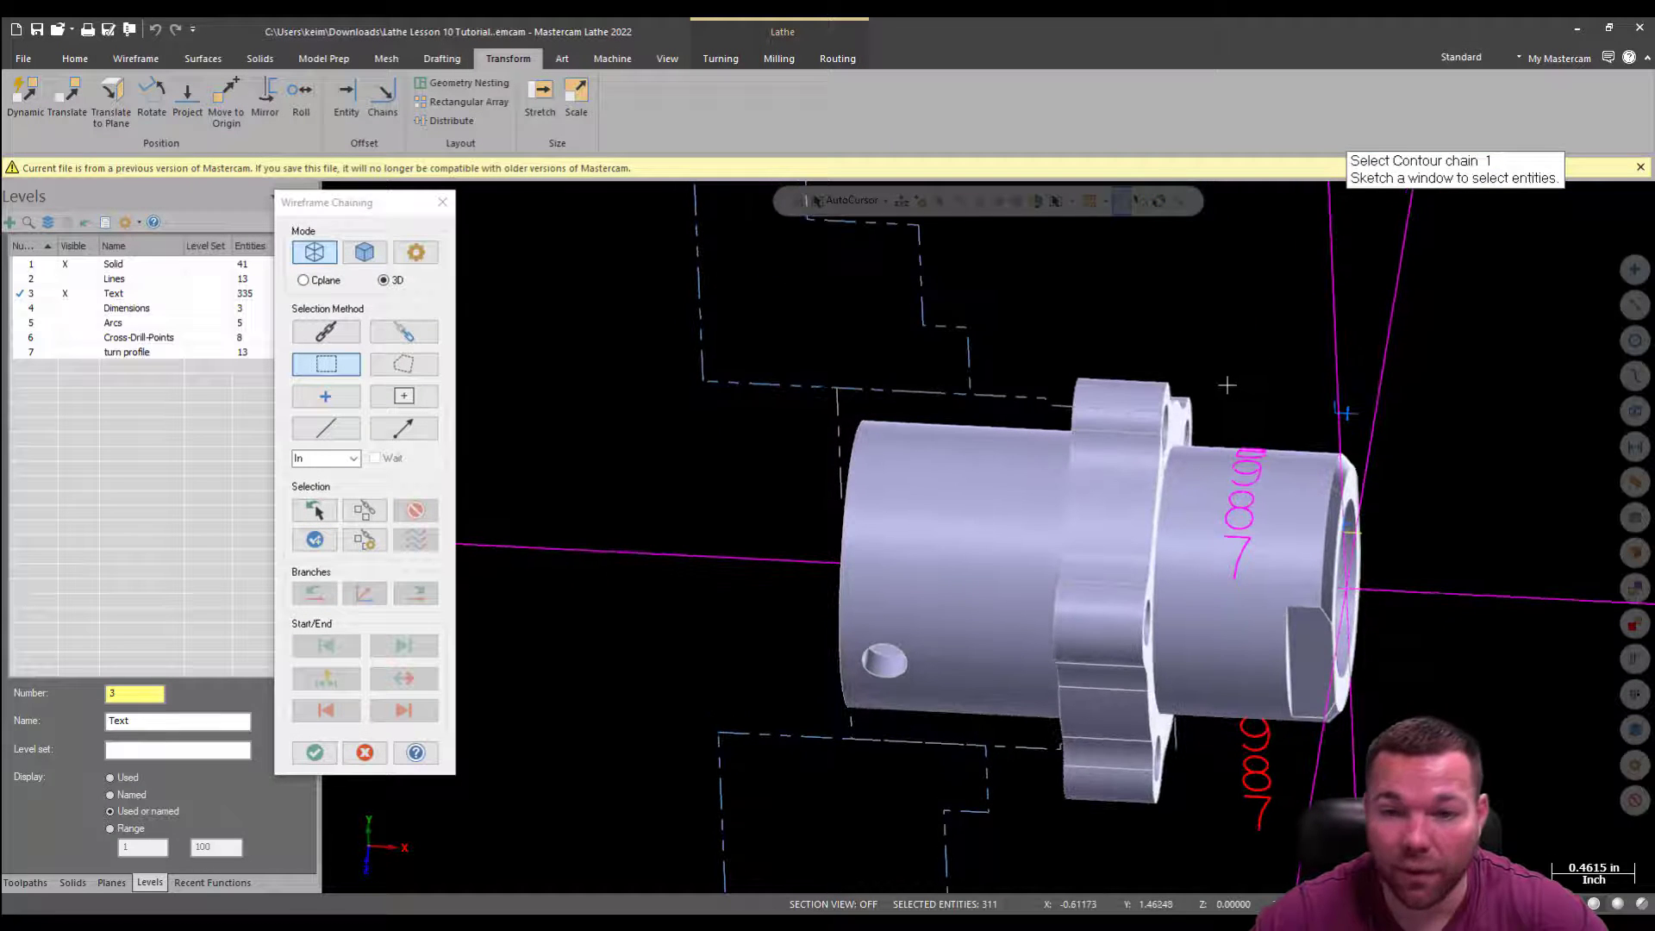
{"action": "mouse_move", "coordinate": [1215, 380]}
{"action": "left_mouse_down"}
{"action": "mouse_move", "coordinate": [1309, 641]}
{"action": "mouse_move", "coordinate": [1301, 608]}
{"action": "left_mouse_up"}
{"action": "left_click", "coordinate": [1239, 580]}
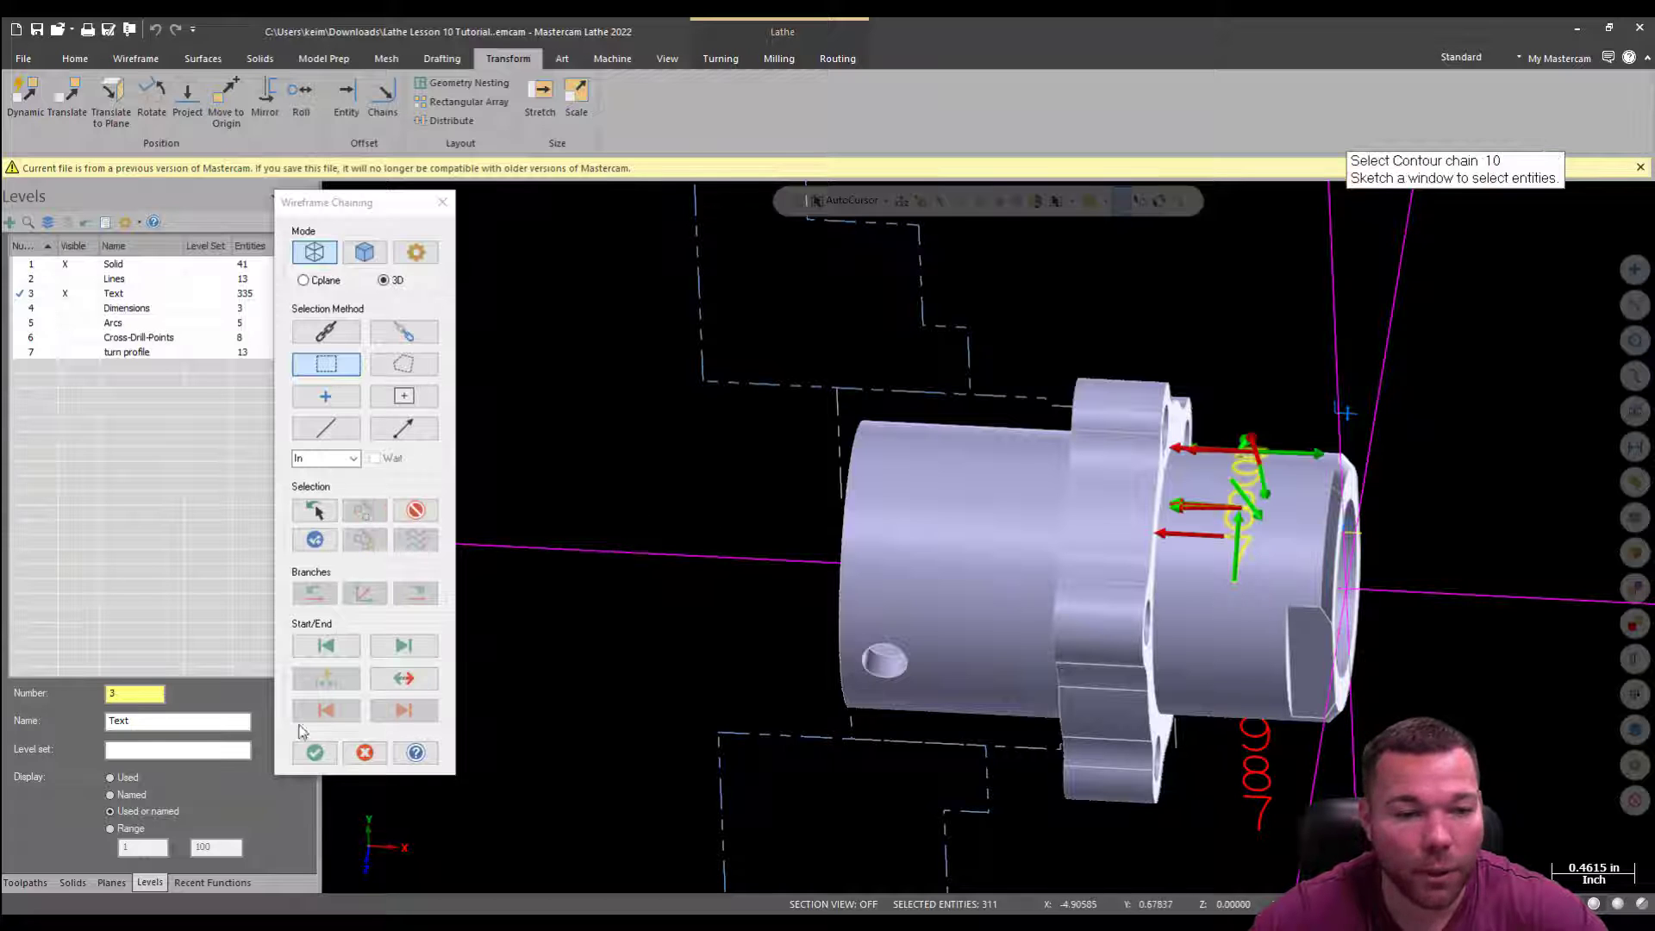
{"action": "left_click", "coordinate": [315, 752]}
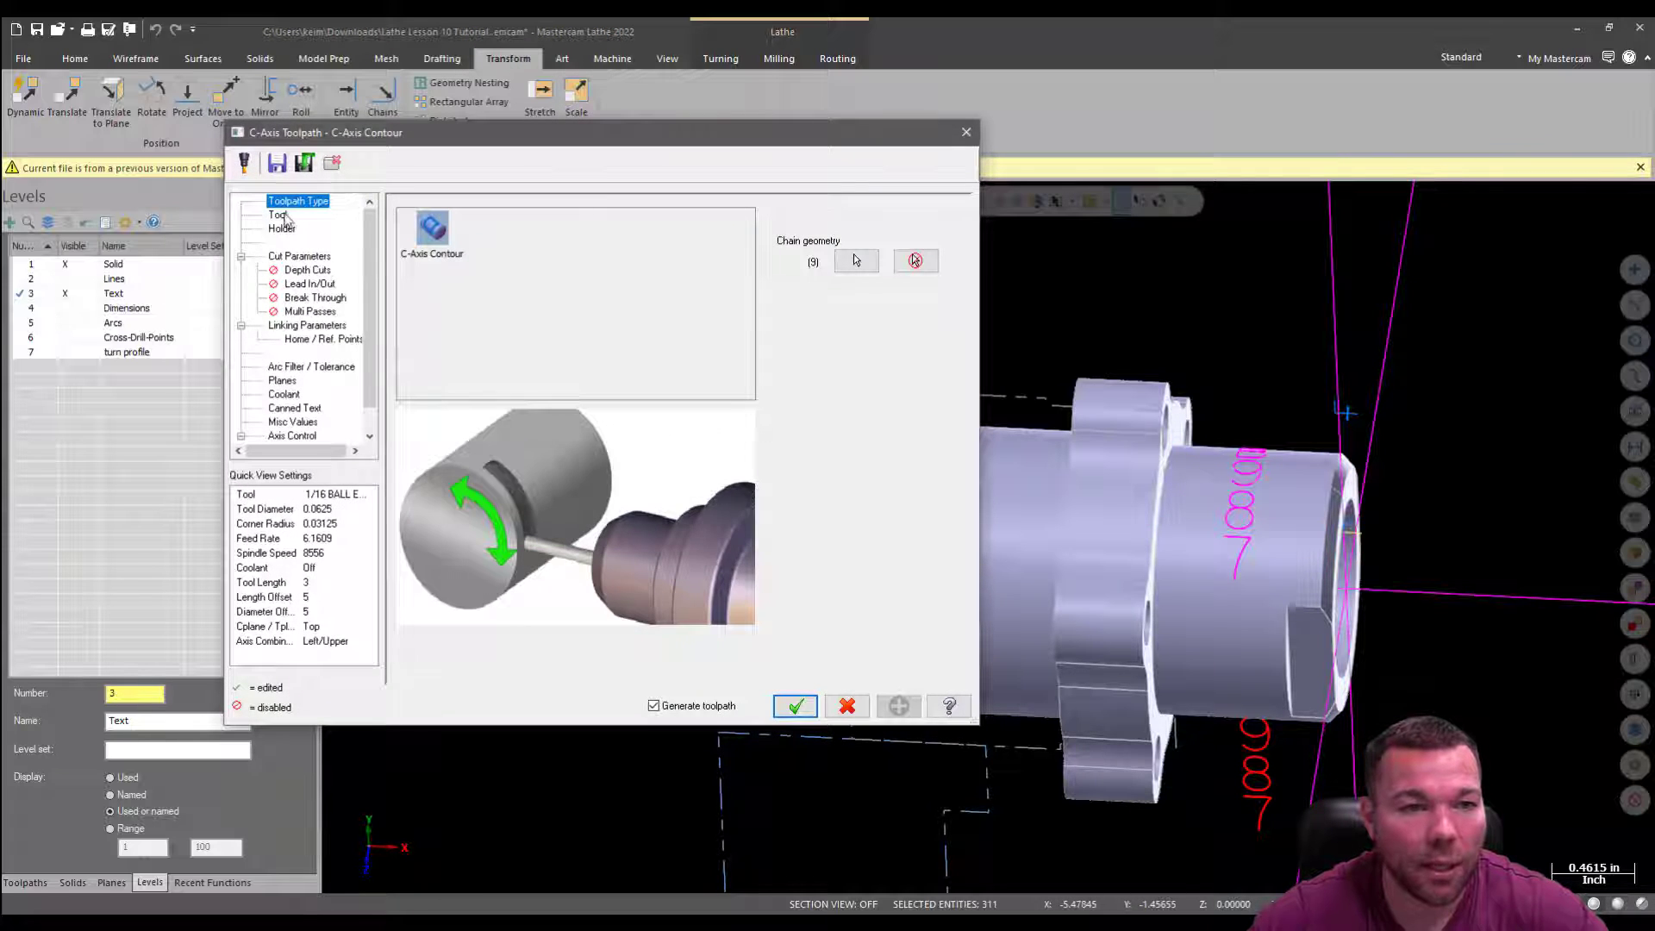
Review the contour's tool and cut parameters and set its incremental depth to -.002
{"action": "left_click", "coordinate": [279, 216]}
{"action": "left_click", "coordinate": [293, 257]}
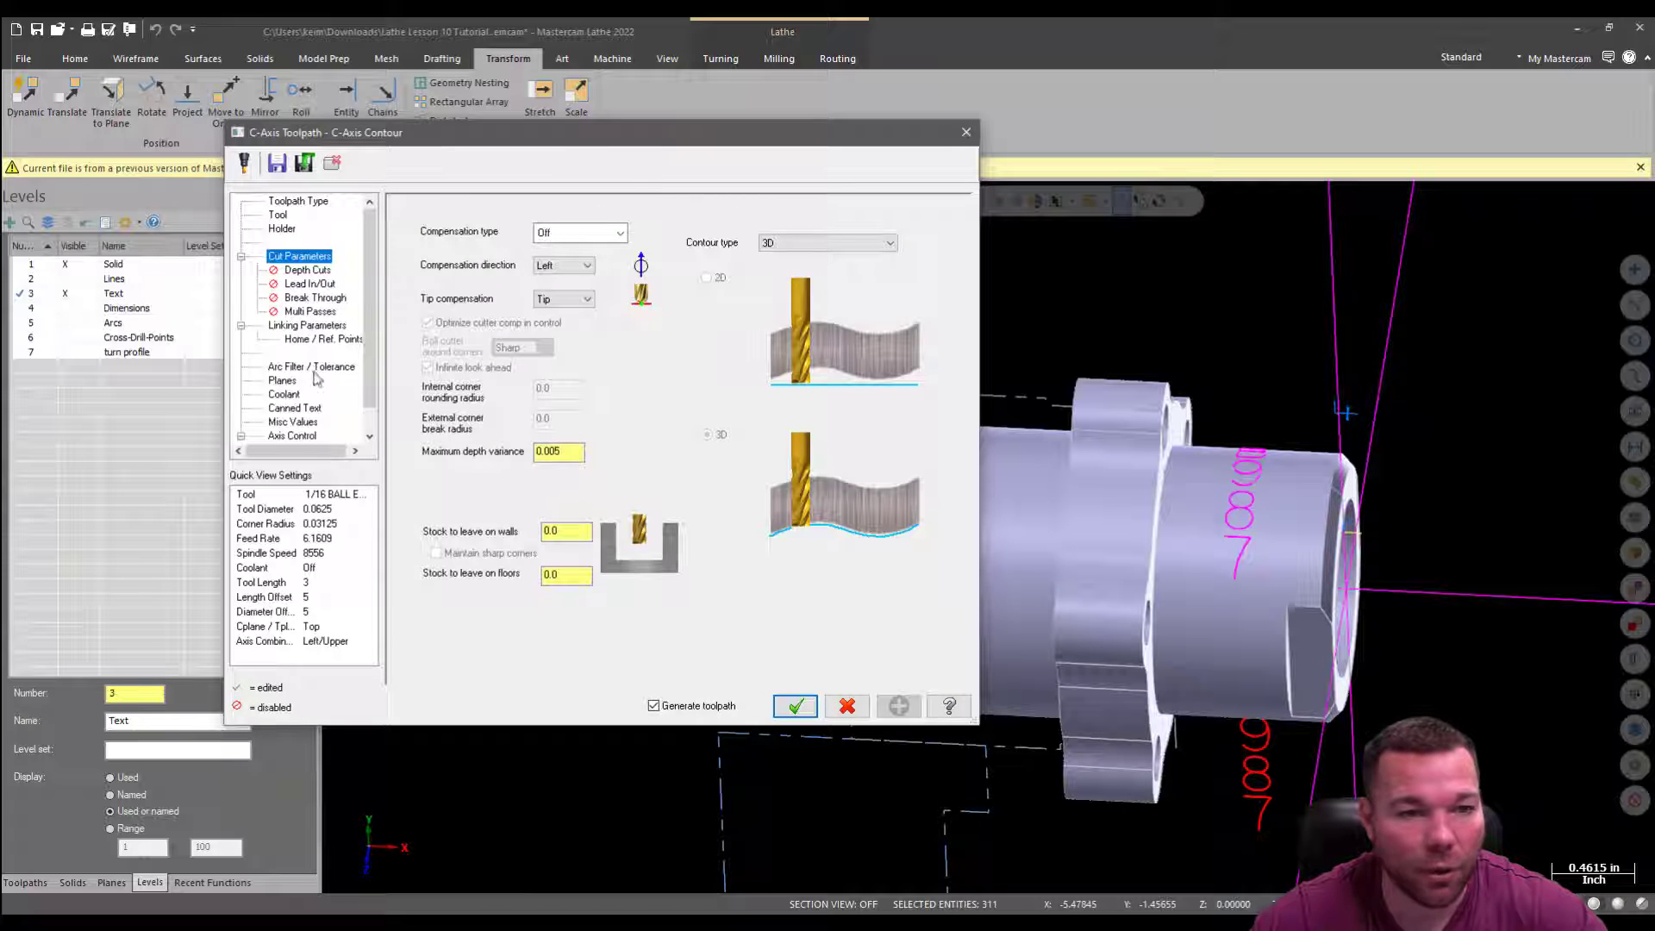
{"action": "left_click", "coordinate": [307, 326]}
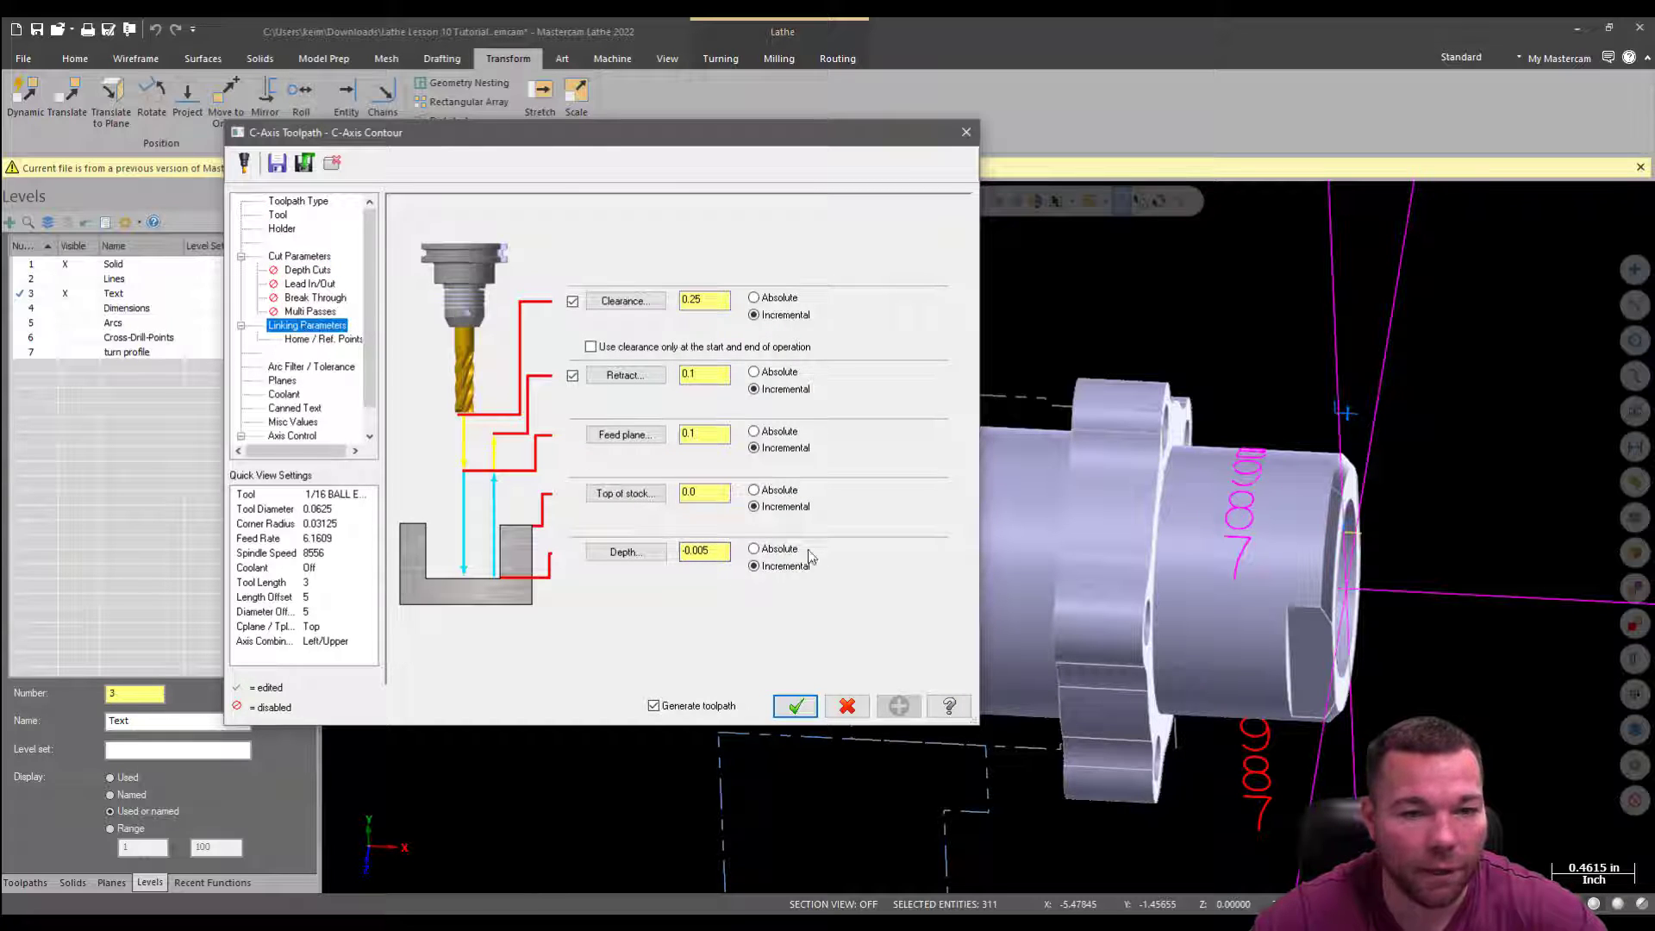
{"action": "left_click_drag", "start_coordinate": [729, 551], "coordinate": [665, 561]}
{"action": "type", "text": "-"}
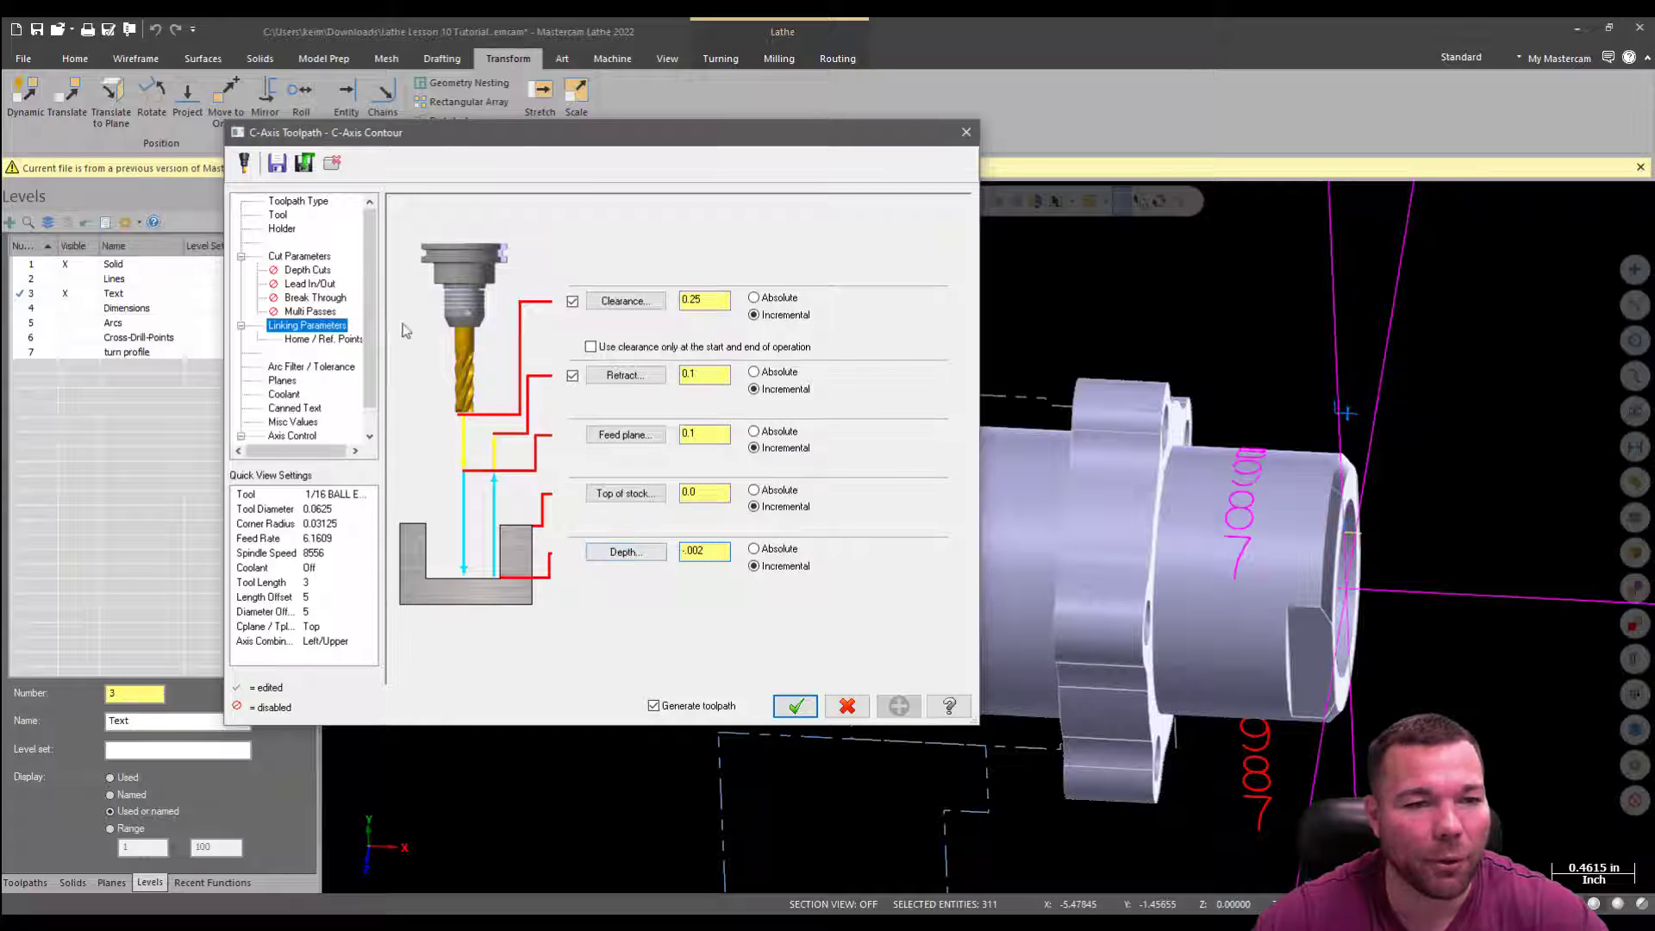
Enable Unroll in the rotary axis control with axis substitution, fill in the rotary diameter, and generate the C-Axis Contour toolpath
{"action": "left_click", "coordinate": [282, 382]}
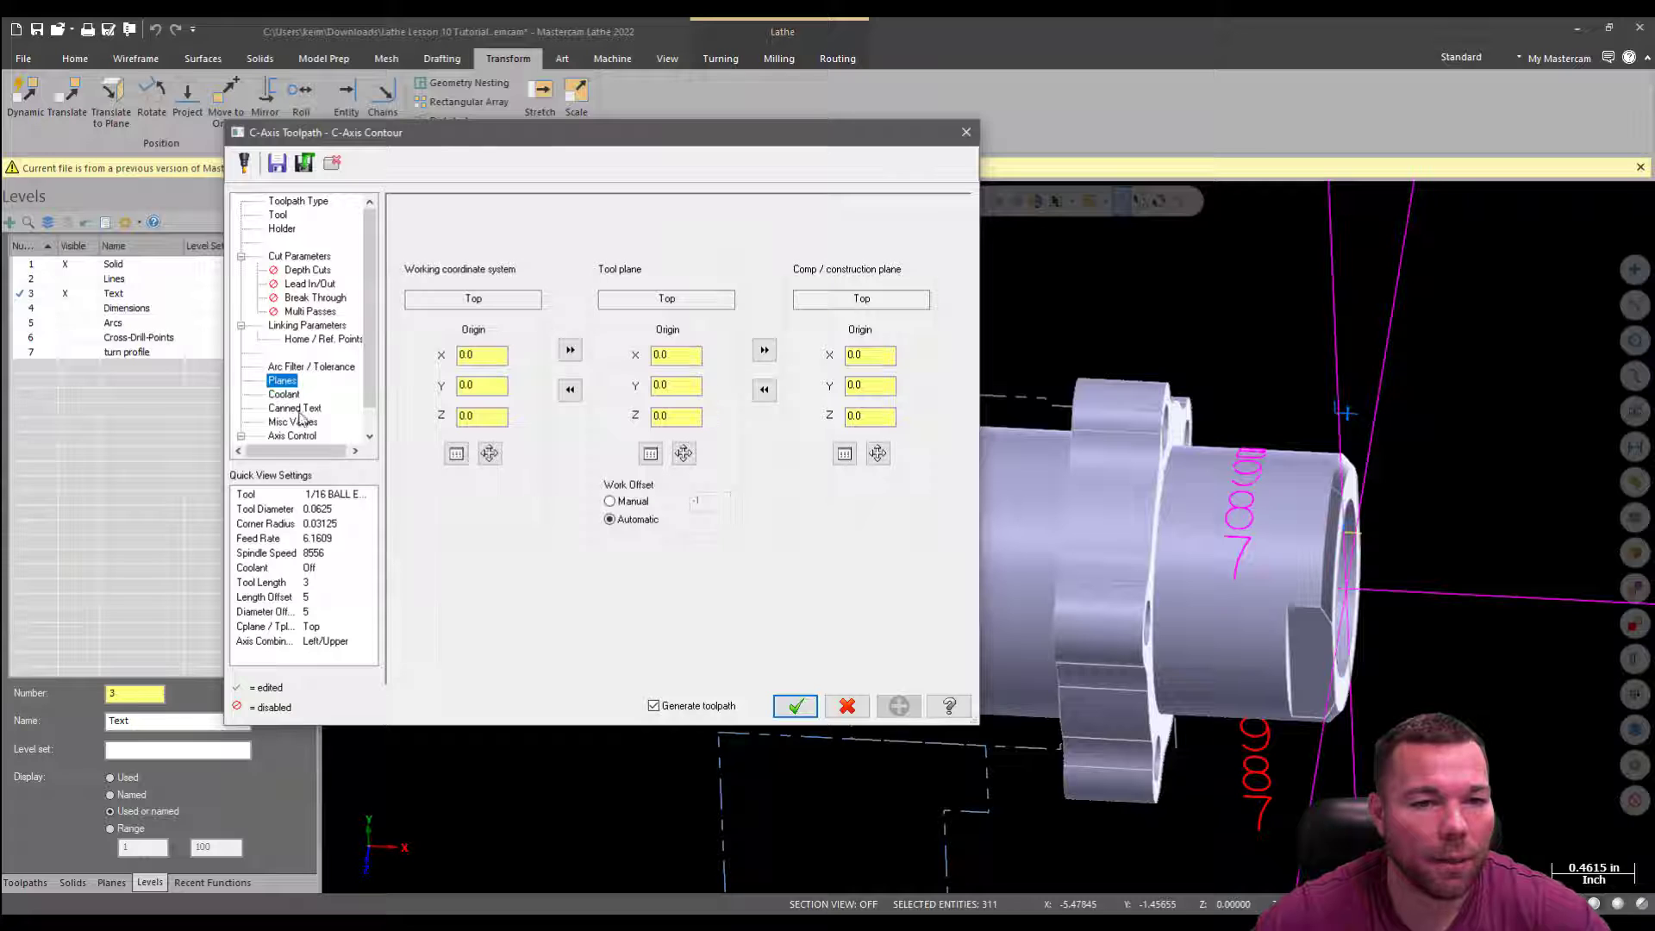
{"action": "left_click", "coordinate": [301, 436]}
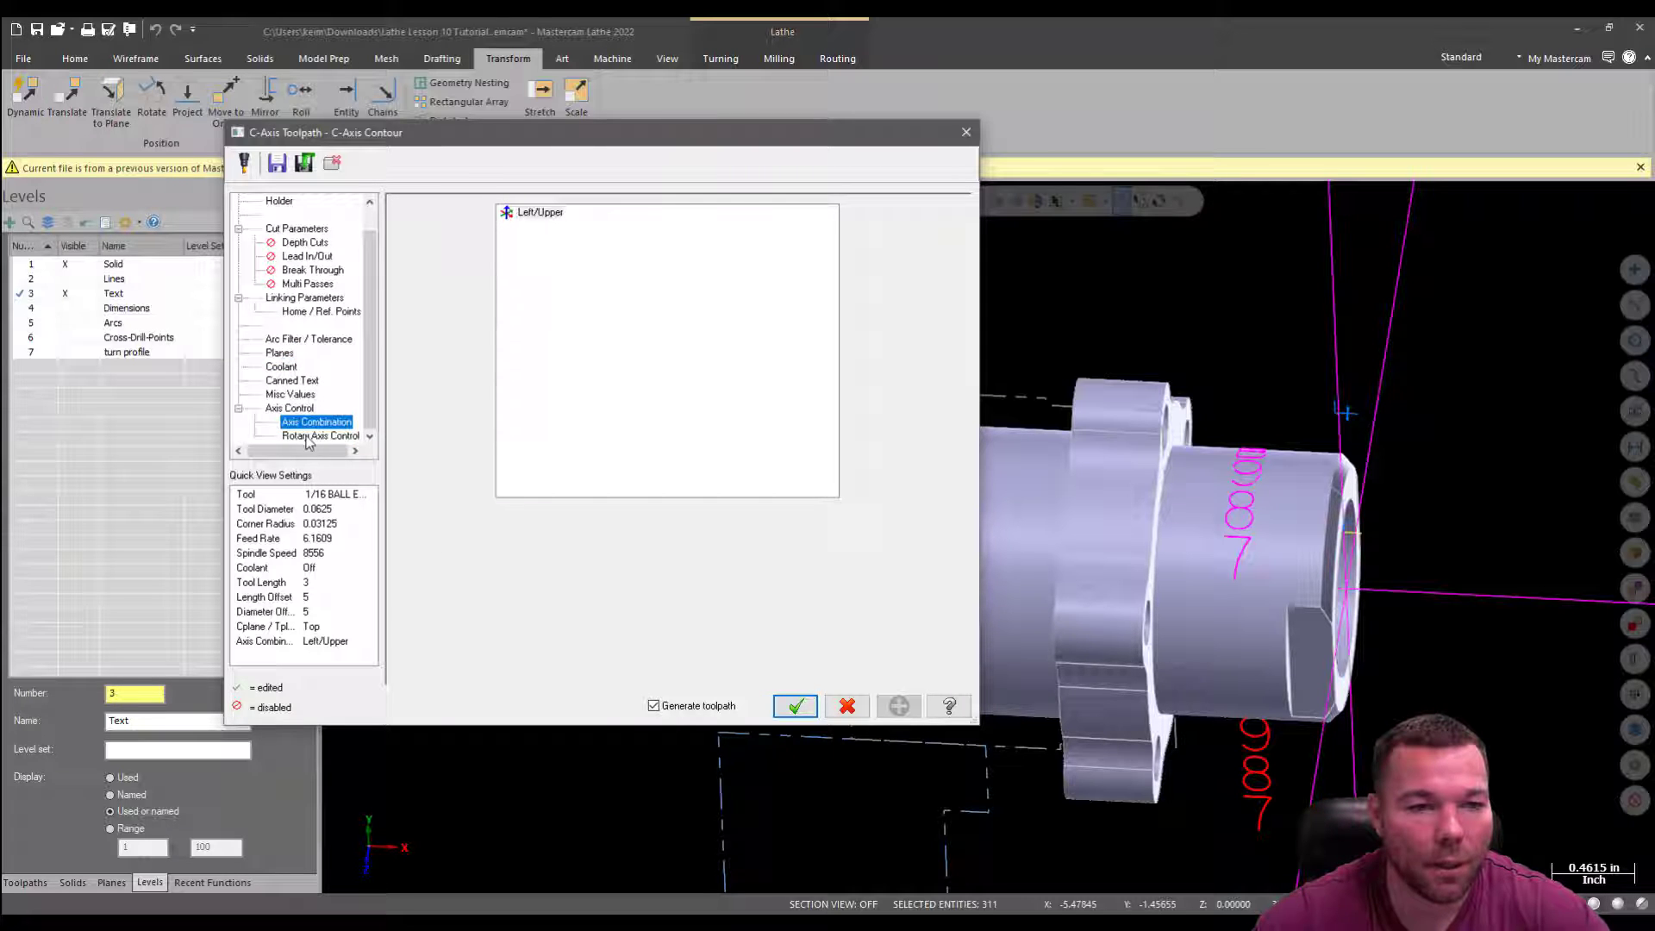
{"action": "left_click", "coordinate": [308, 437]}
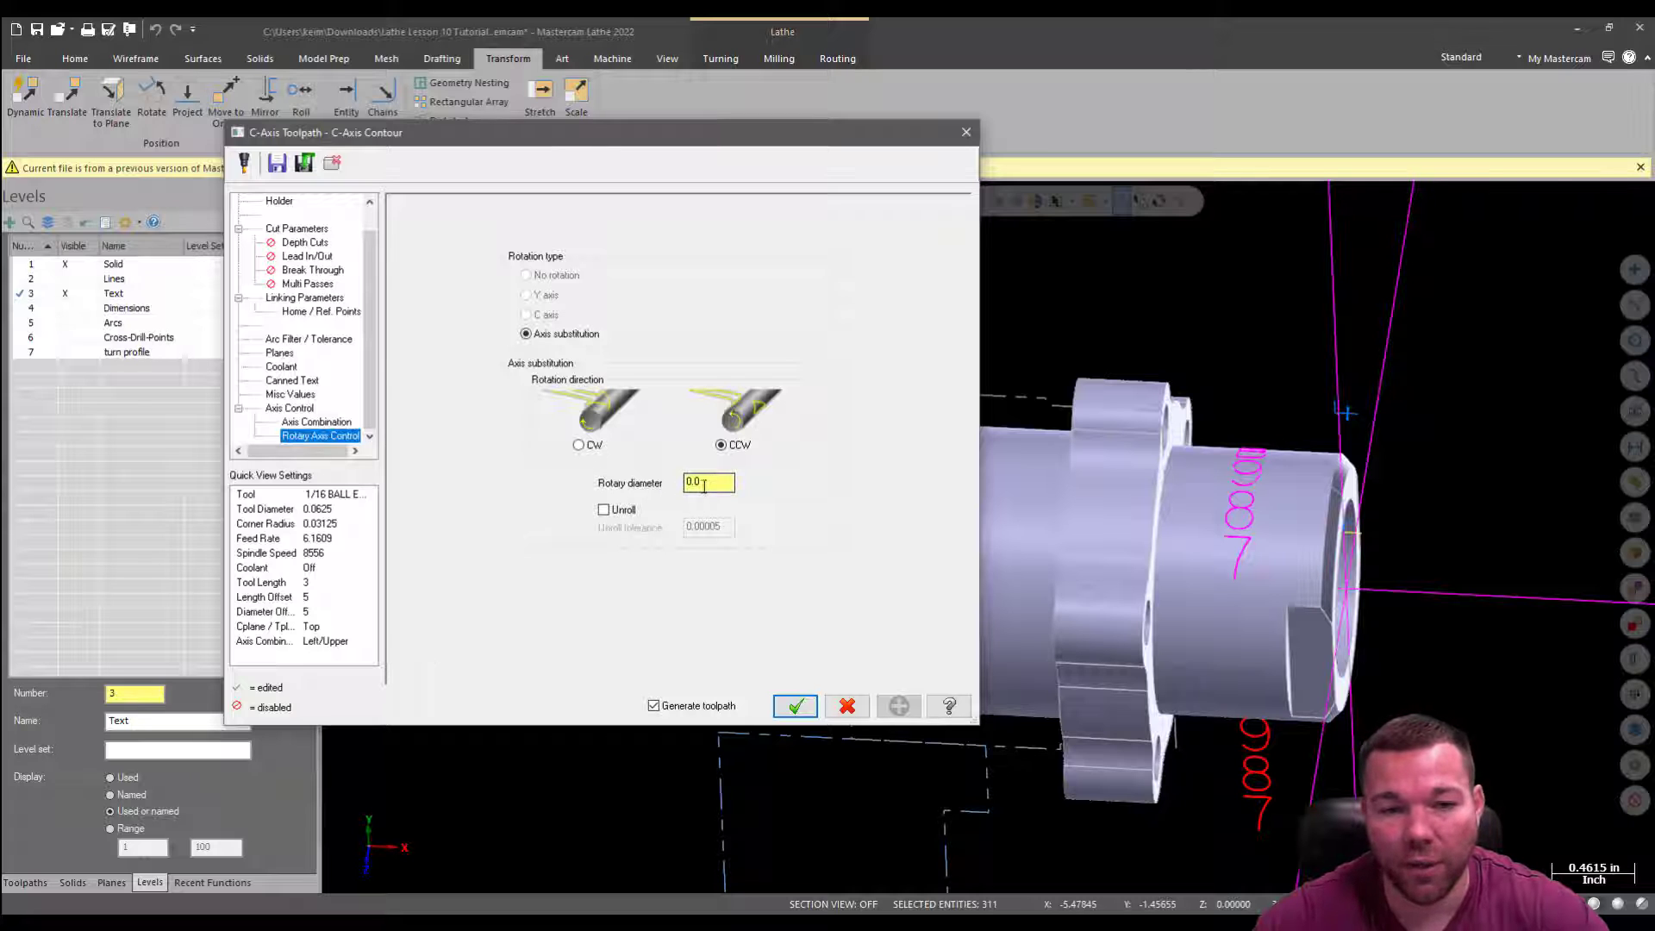
{"action": "left_click", "coordinate": [604, 511]}
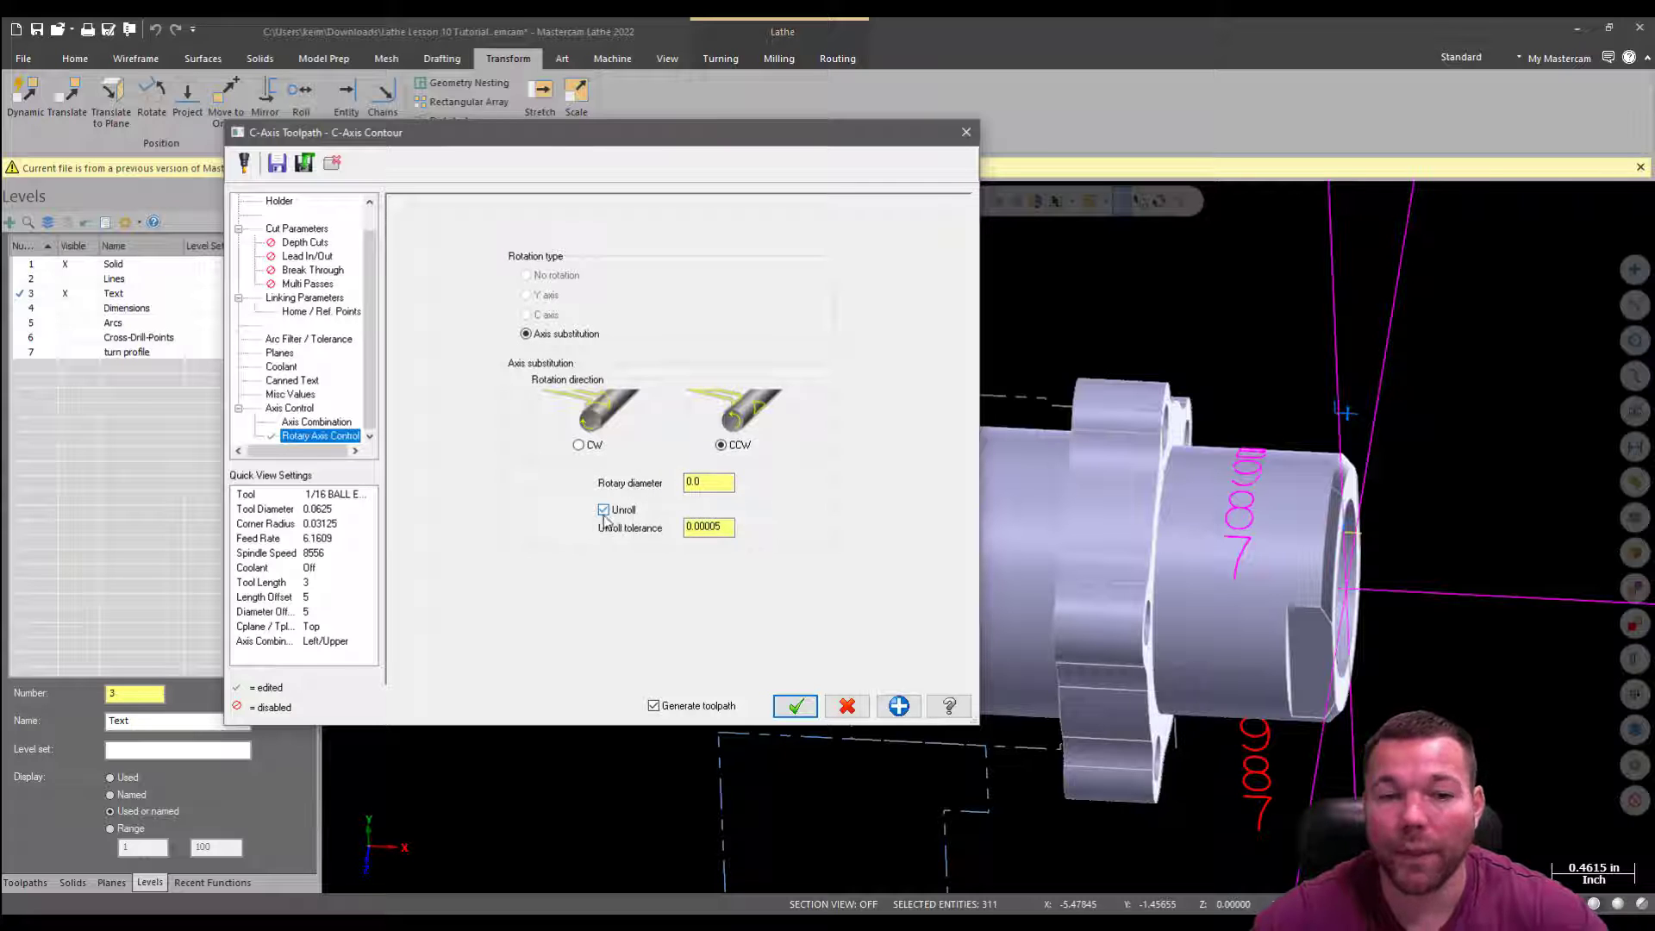
{"action": "left_click", "coordinate": [707, 488]}
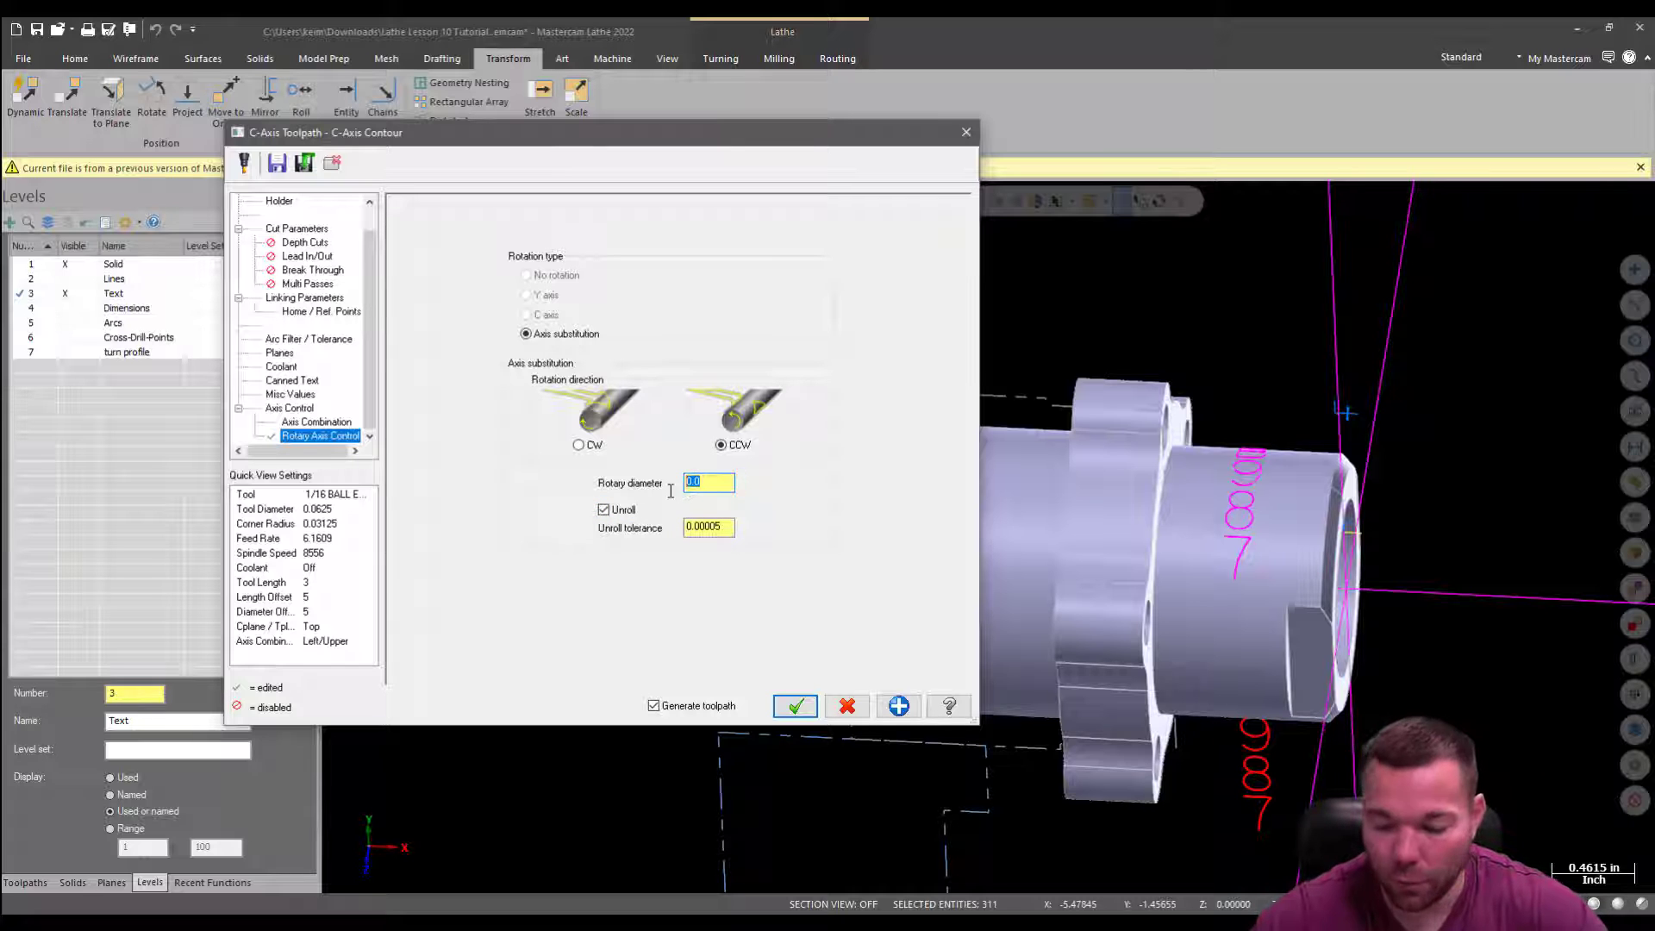
{"action": "left_click", "coordinate": [796, 706]}
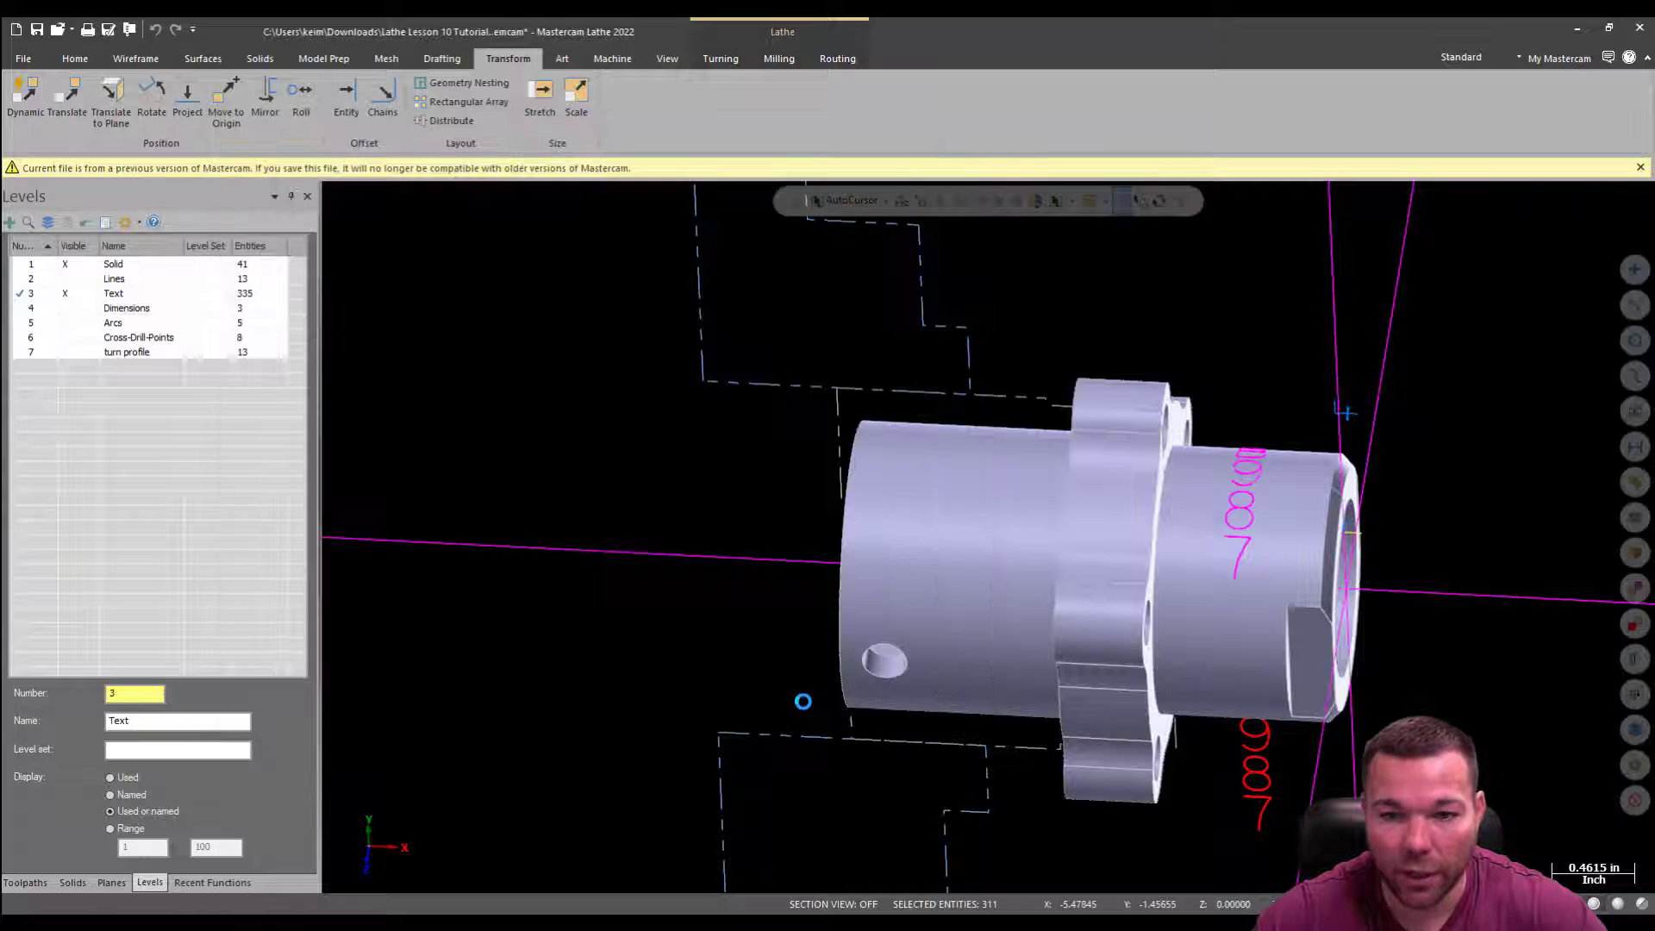
{"action": "middle_click_drag", "start_coordinate": [1563, 626], "coordinate": [1511, 627]}
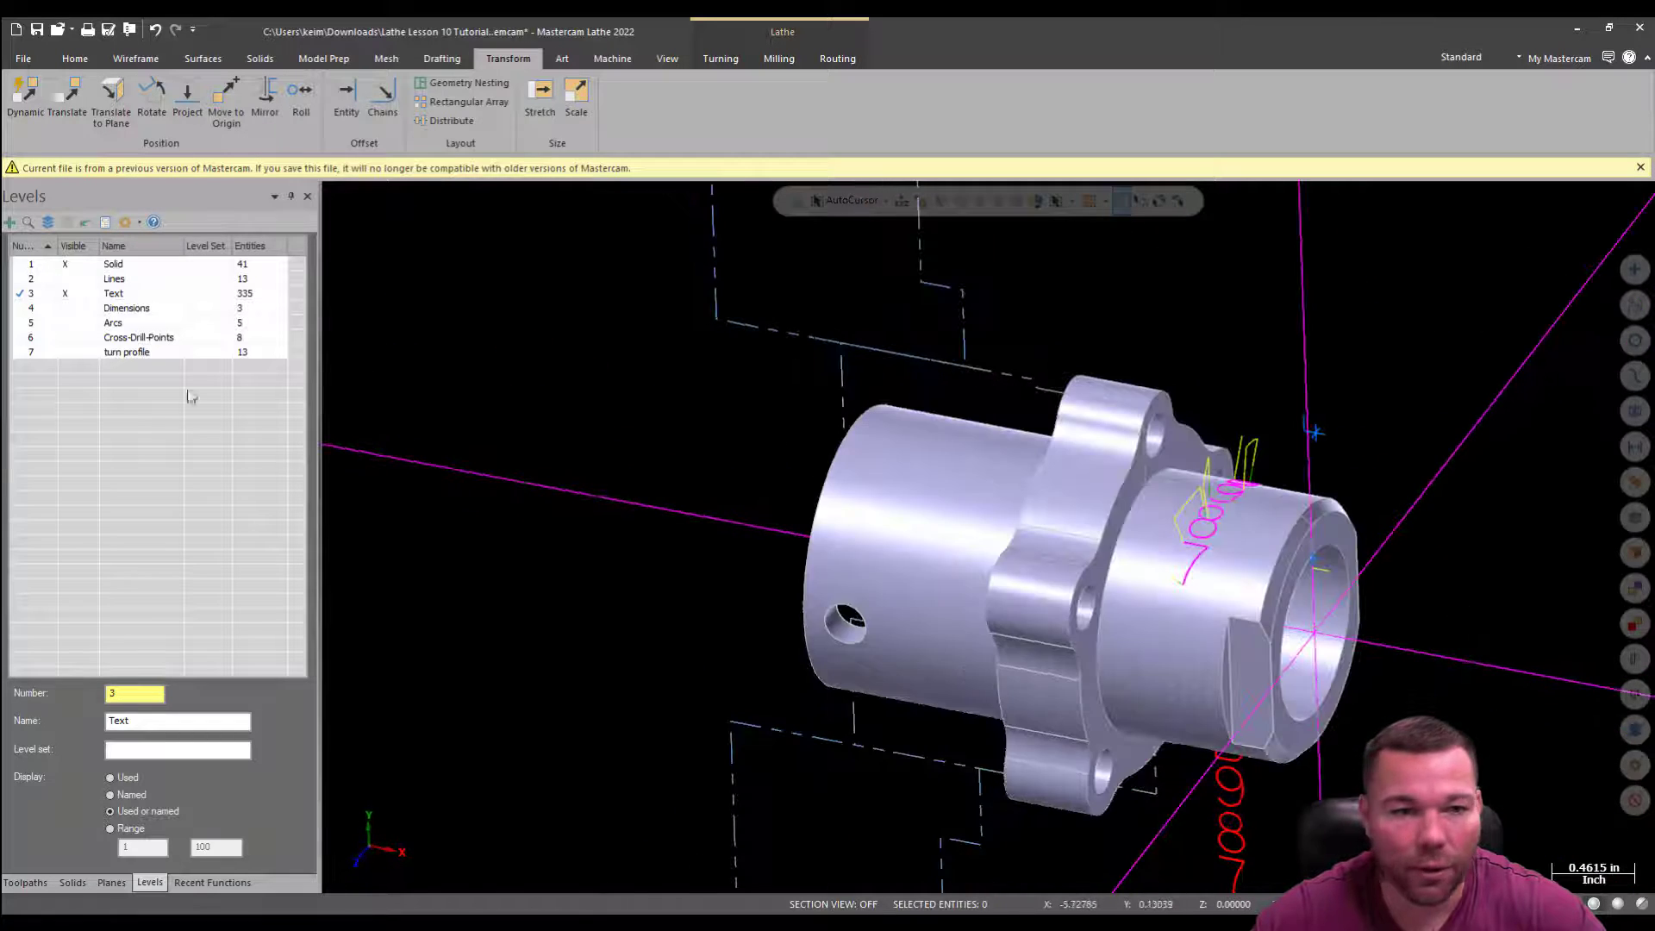
Select all operations and run them through Verify in Mastercam Simulator
{"action": "left_click", "coordinate": [25, 882]}
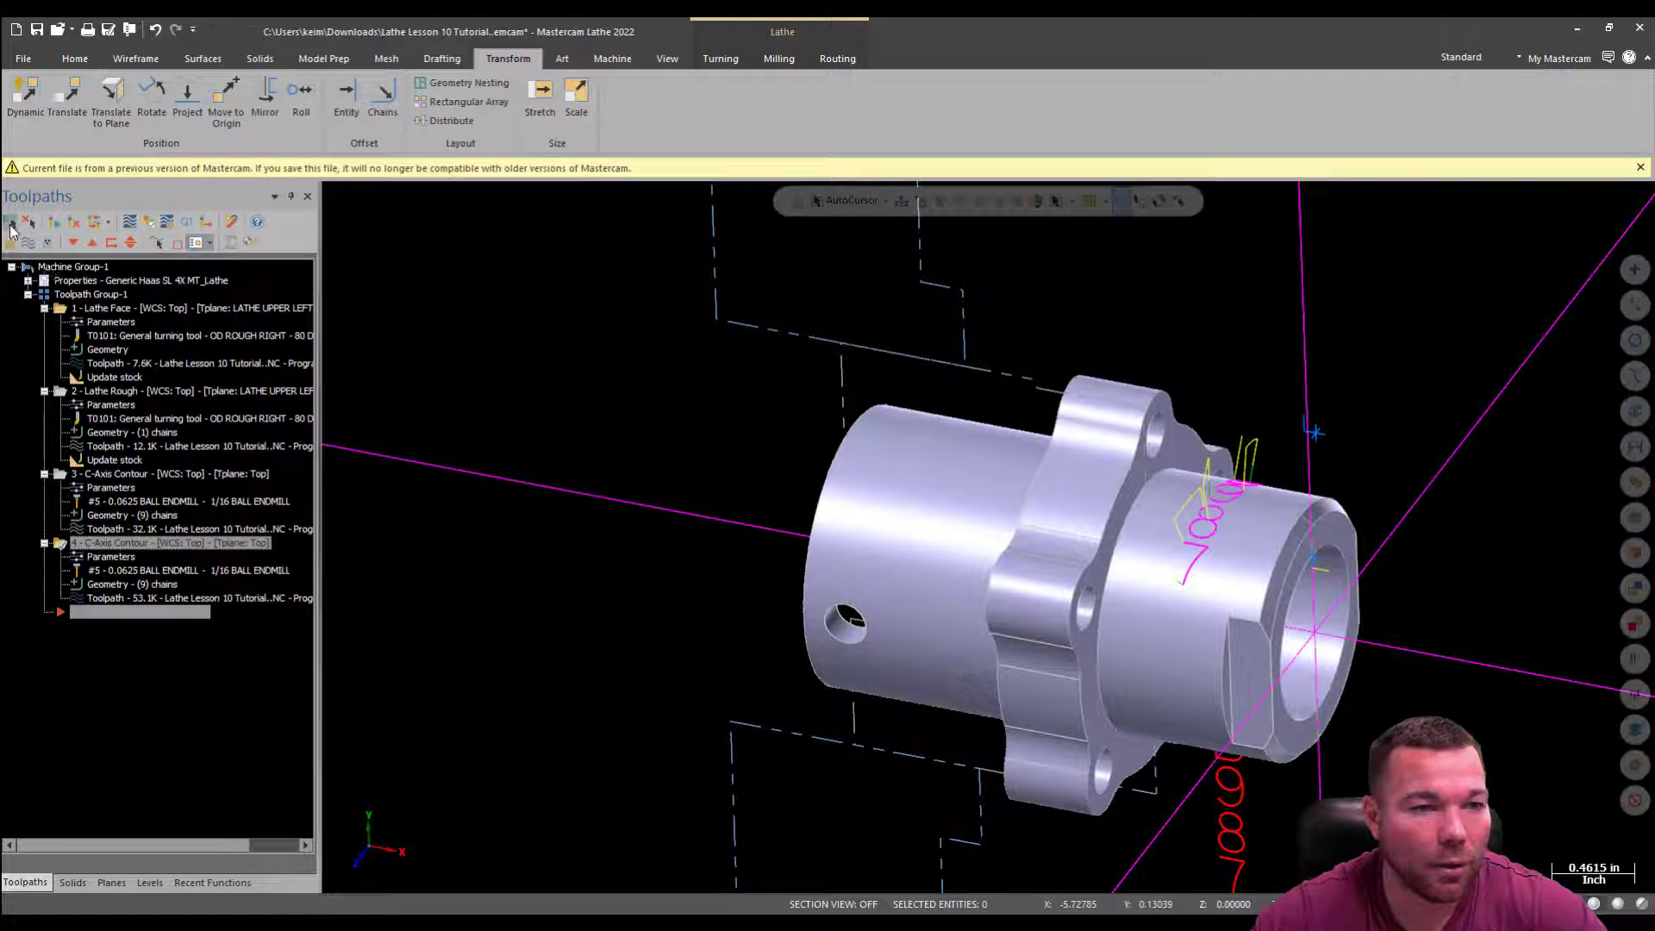
{"action": "left_click", "coordinate": [148, 225]}
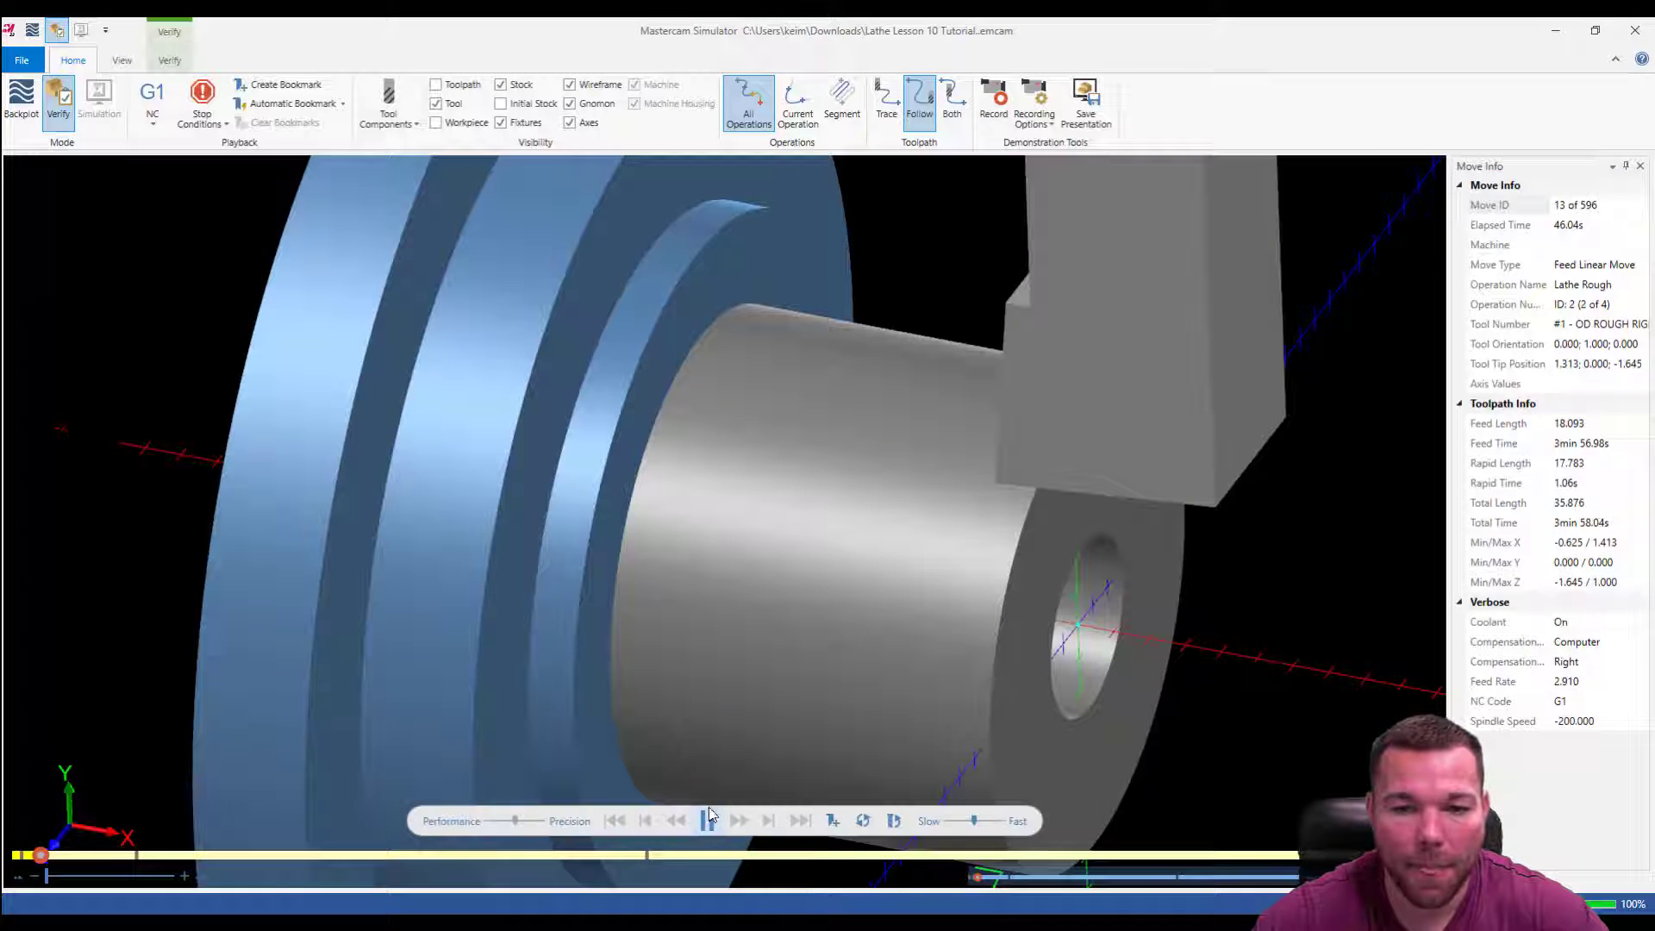
{"action": "left_click", "coordinate": [708, 820]}
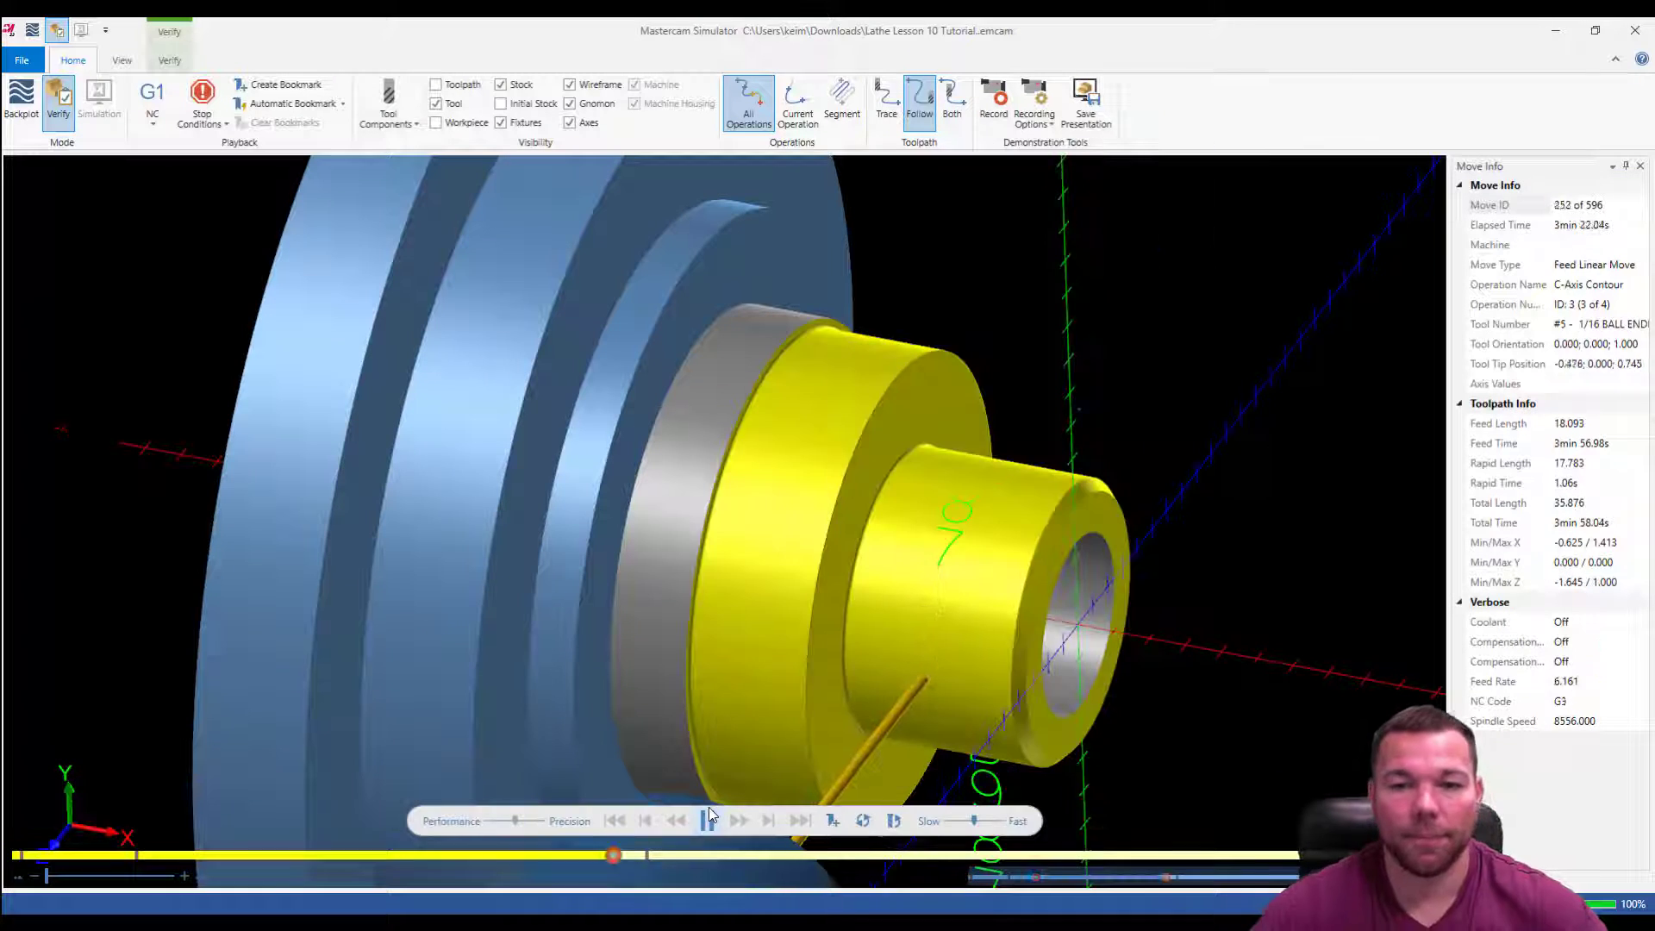
Examine the engraved B987 text on the verified stock from several sides, comparing the rolled-text engraving with the flat-text one
{"action": "middle_click_drag", "start_coordinate": [1103, 496], "coordinate": [1018, 517]}
{"action": "scroll", "coordinate": [955, 475], "scroll_direction": "up", "scroll_amount": 5}
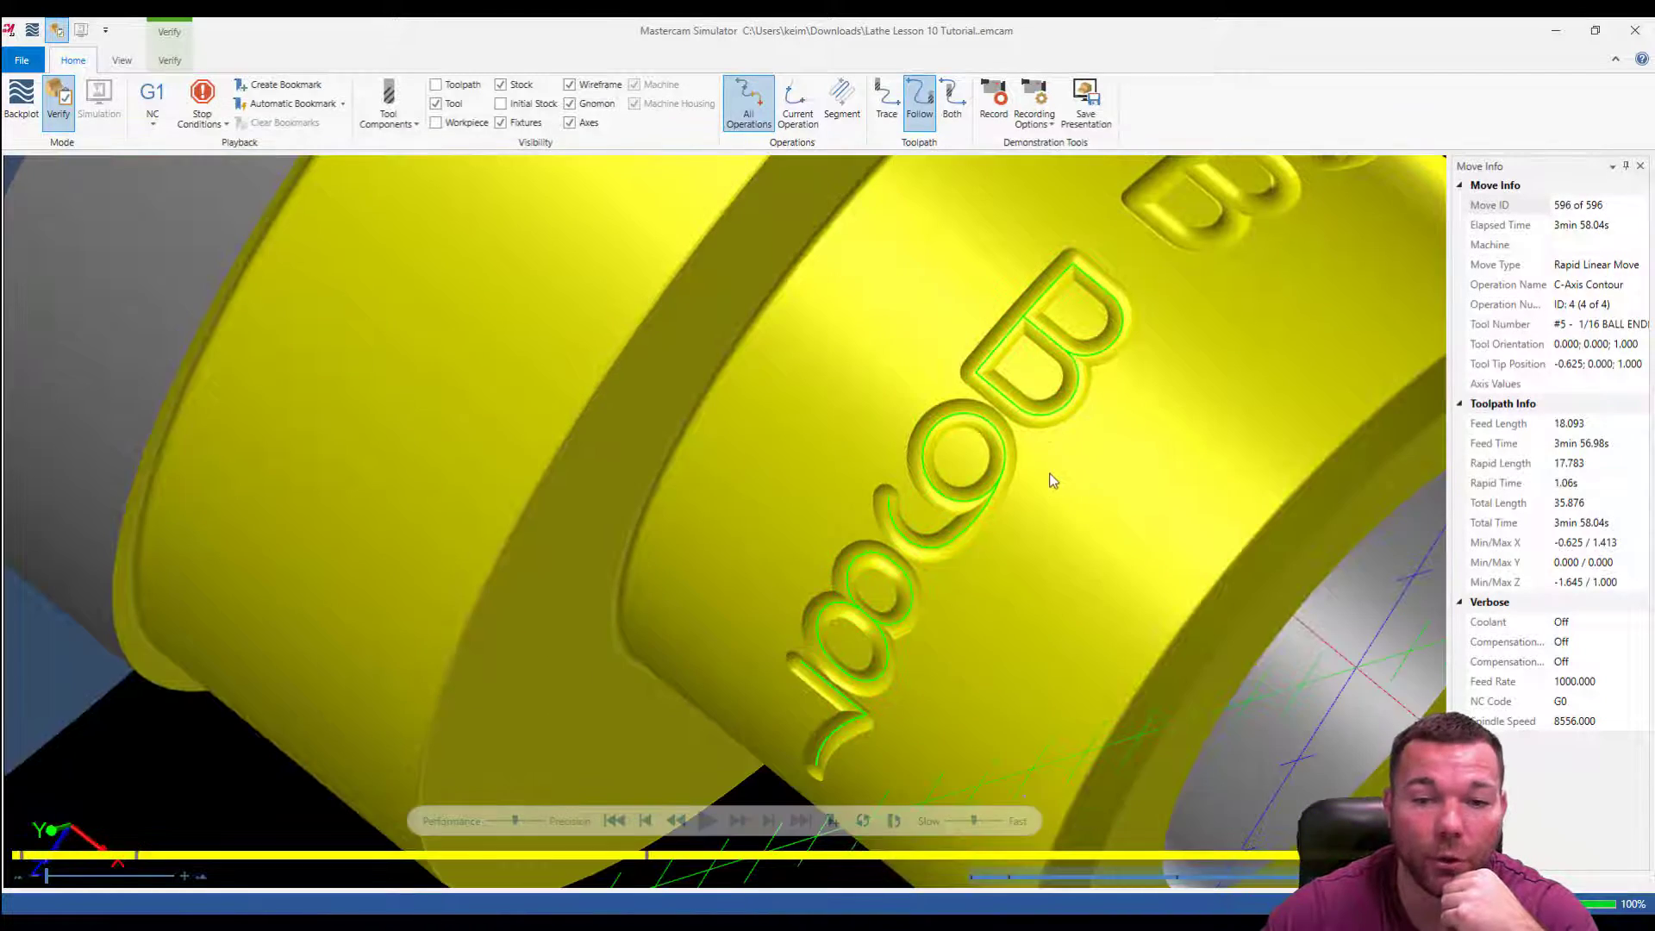
{"action": "scroll", "coordinate": [1052, 477], "scroll_direction": "down", "scroll_amount": 5}
{"action": "middle_click_drag", "start_coordinate": [1088, 462], "coordinate": [1016, 497]}
{"action": "middle_click_drag", "start_coordinate": [1008, 510], "coordinate": [1110, 456]}
{"action": "scroll", "coordinate": [955, 487], "scroll_direction": "up", "scroll_amount": 8}
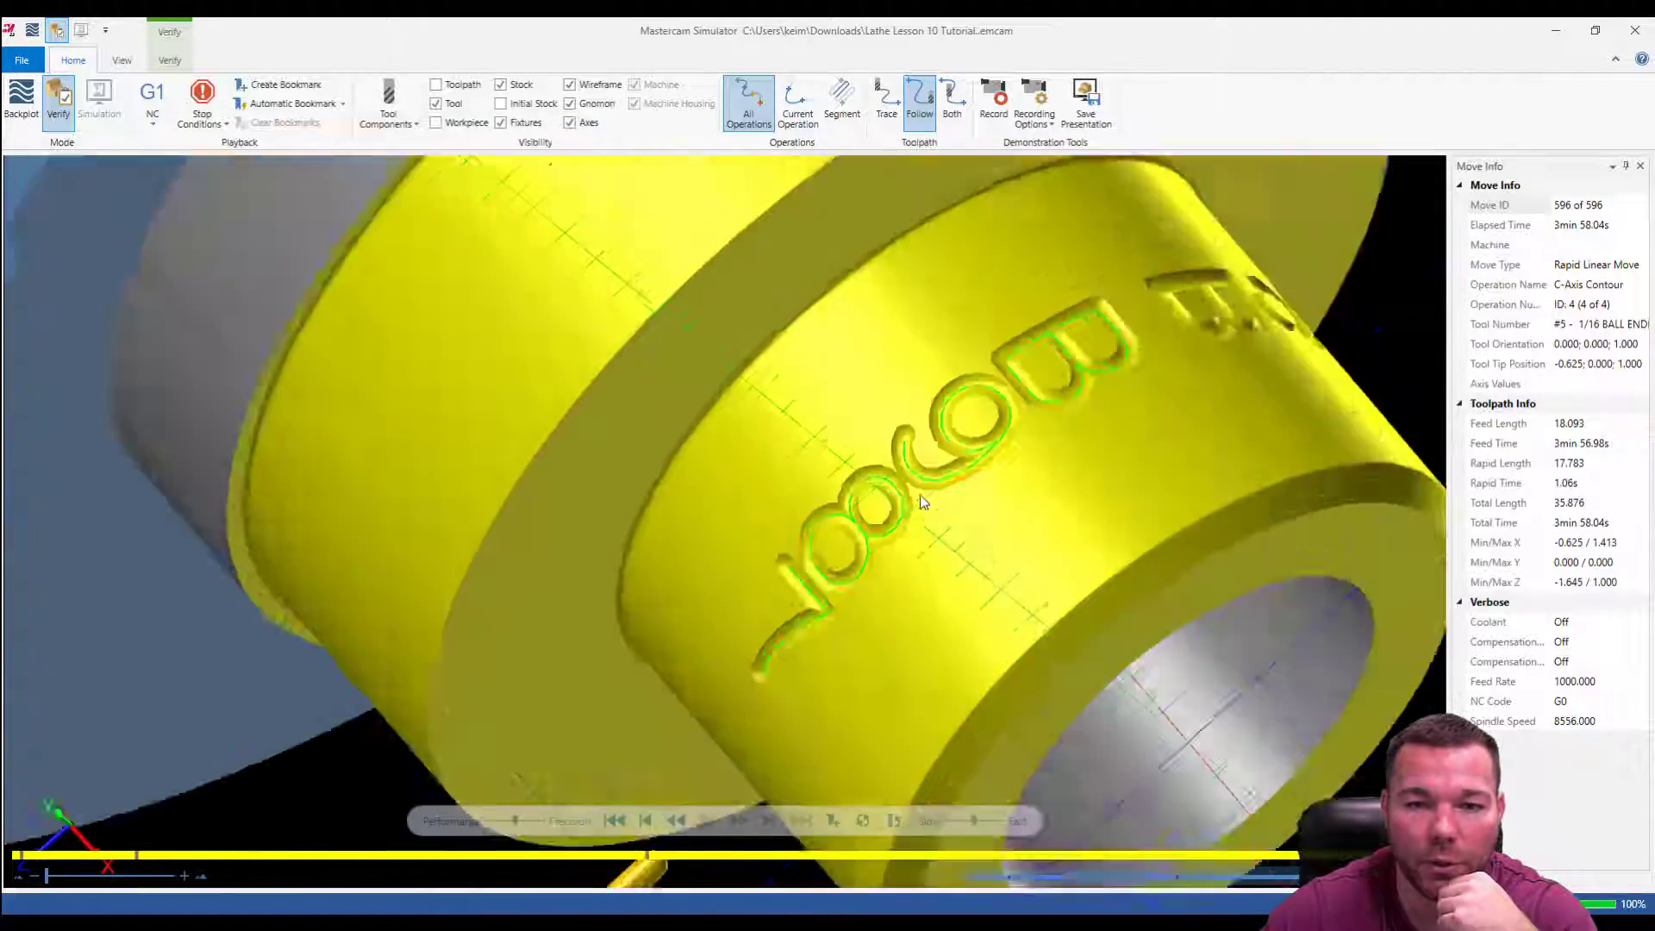
{"action": "scroll", "coordinate": [955, 487], "scroll_direction": "up", "scroll_amount": 2}
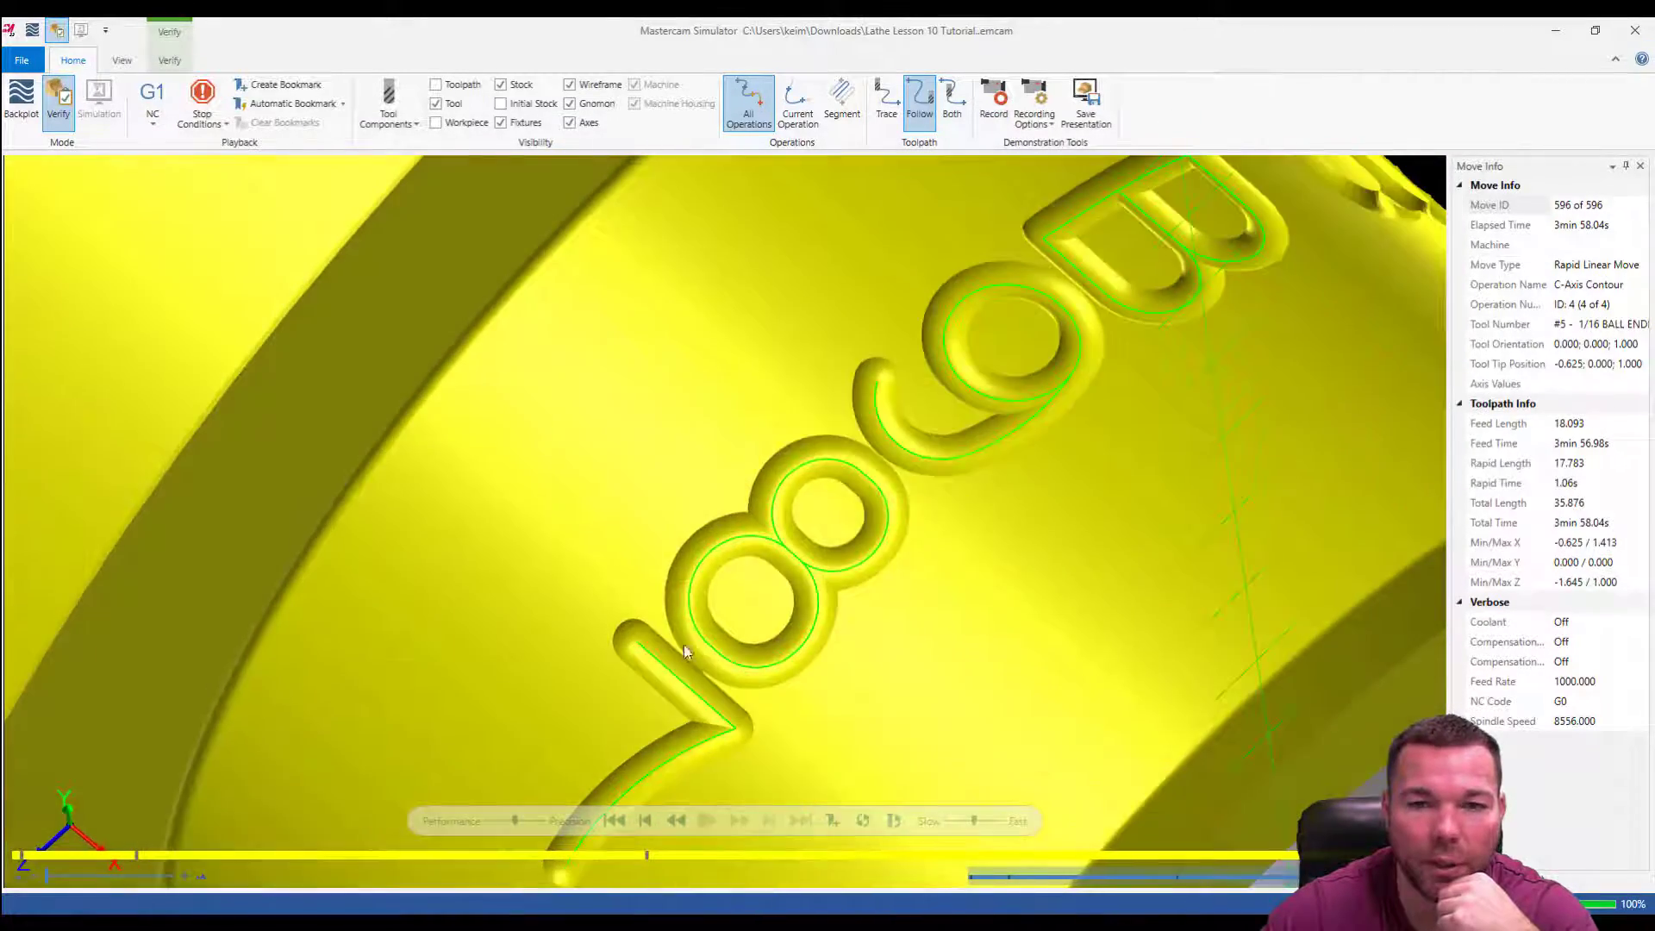
{"action": "scroll", "coordinate": [955, 487], "scroll_direction": "down", "scroll_amount": 6}
{"action": "middle_click_drag", "start_coordinate": [1074, 432], "coordinate": [1206, 523]}
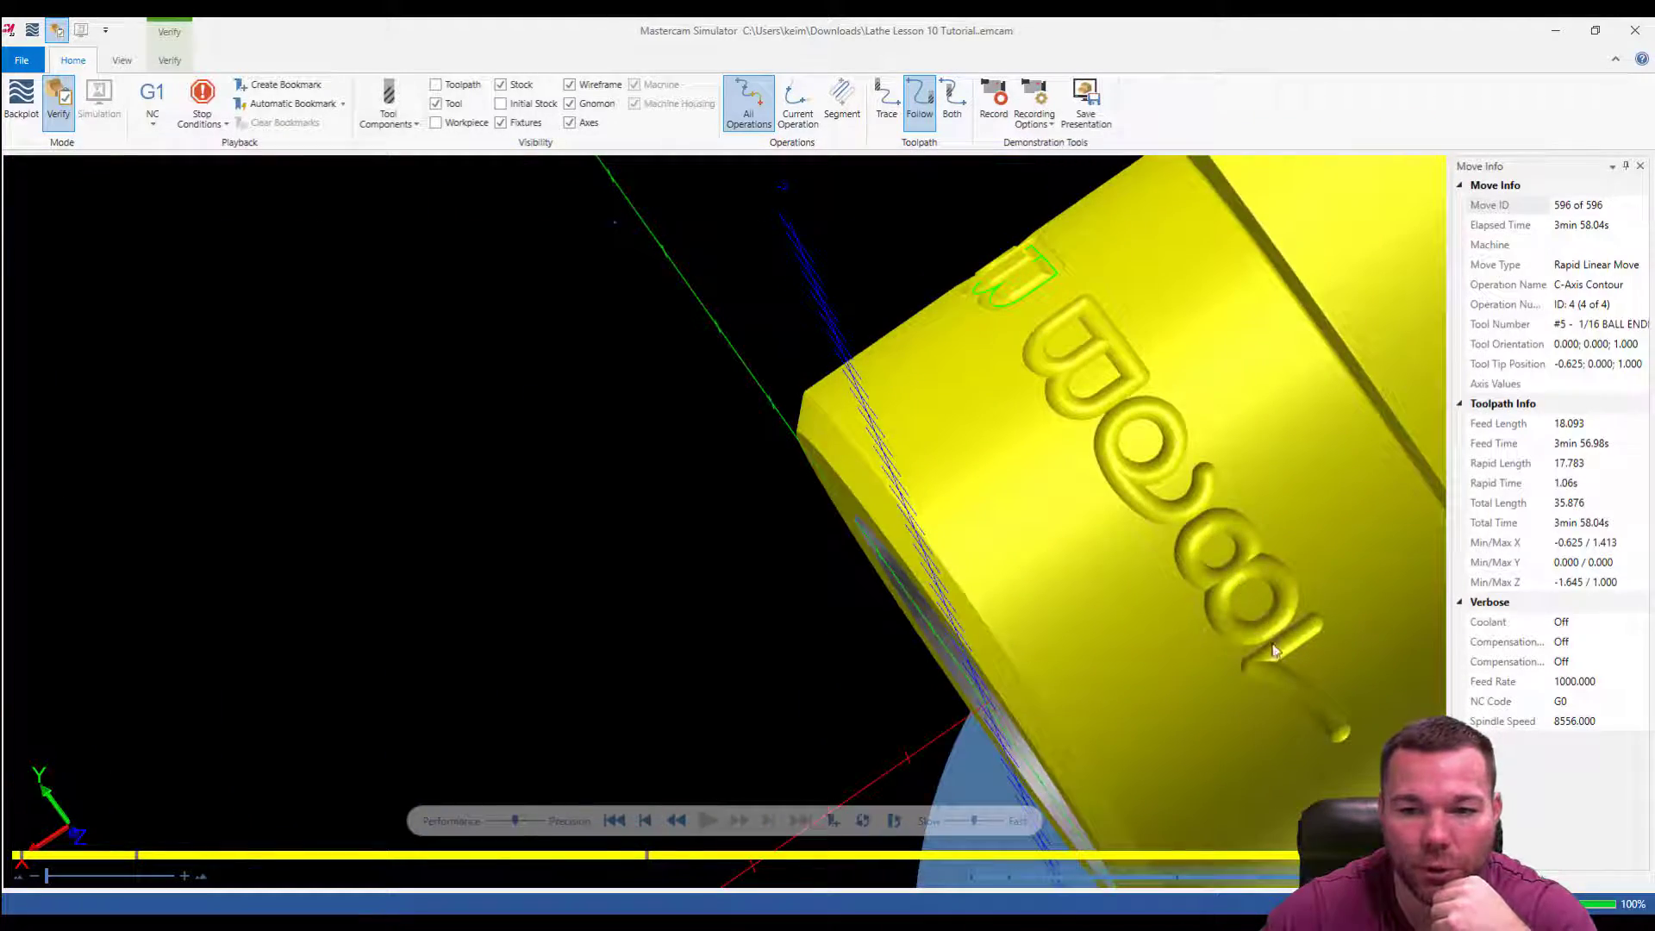
{"action": "scroll", "coordinate": [1209, 543], "scroll_direction": "up", "scroll_amount": 5}
{"action": "scroll", "coordinate": [1210, 548], "scroll_direction": "down", "scroll_amount": 6}
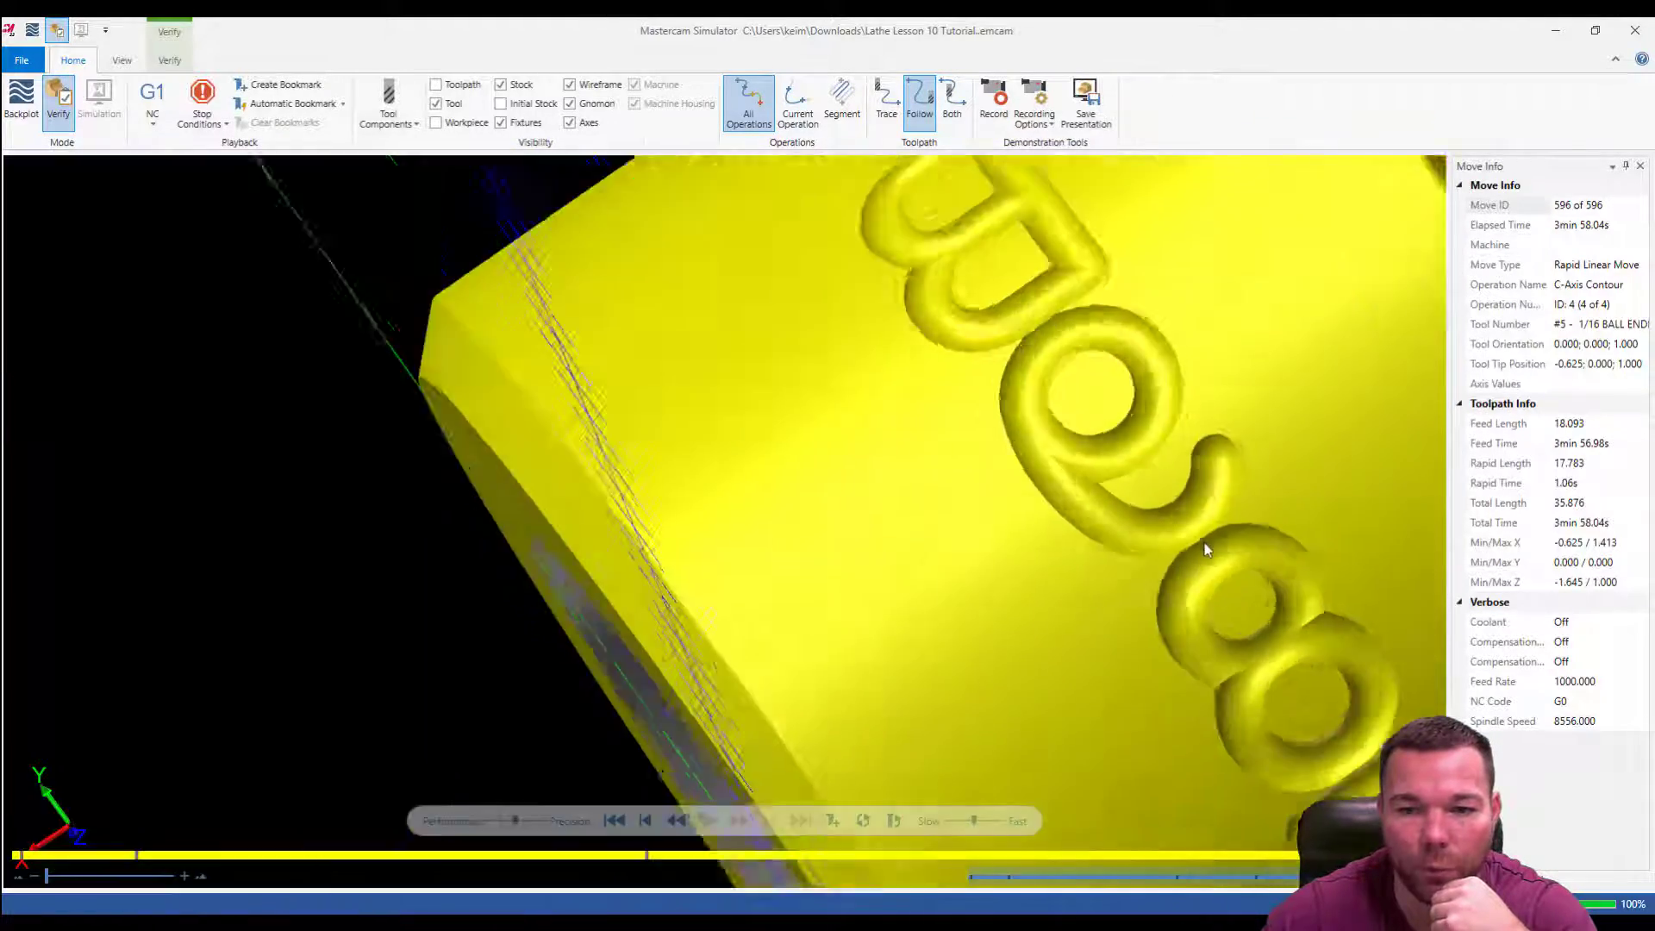
{"action": "middle_click_drag", "start_coordinate": [1211, 547], "coordinate": [1147, 517]}
{"action": "scroll", "coordinate": [1194, 512], "scroll_direction": "up", "scroll_amount": 3}
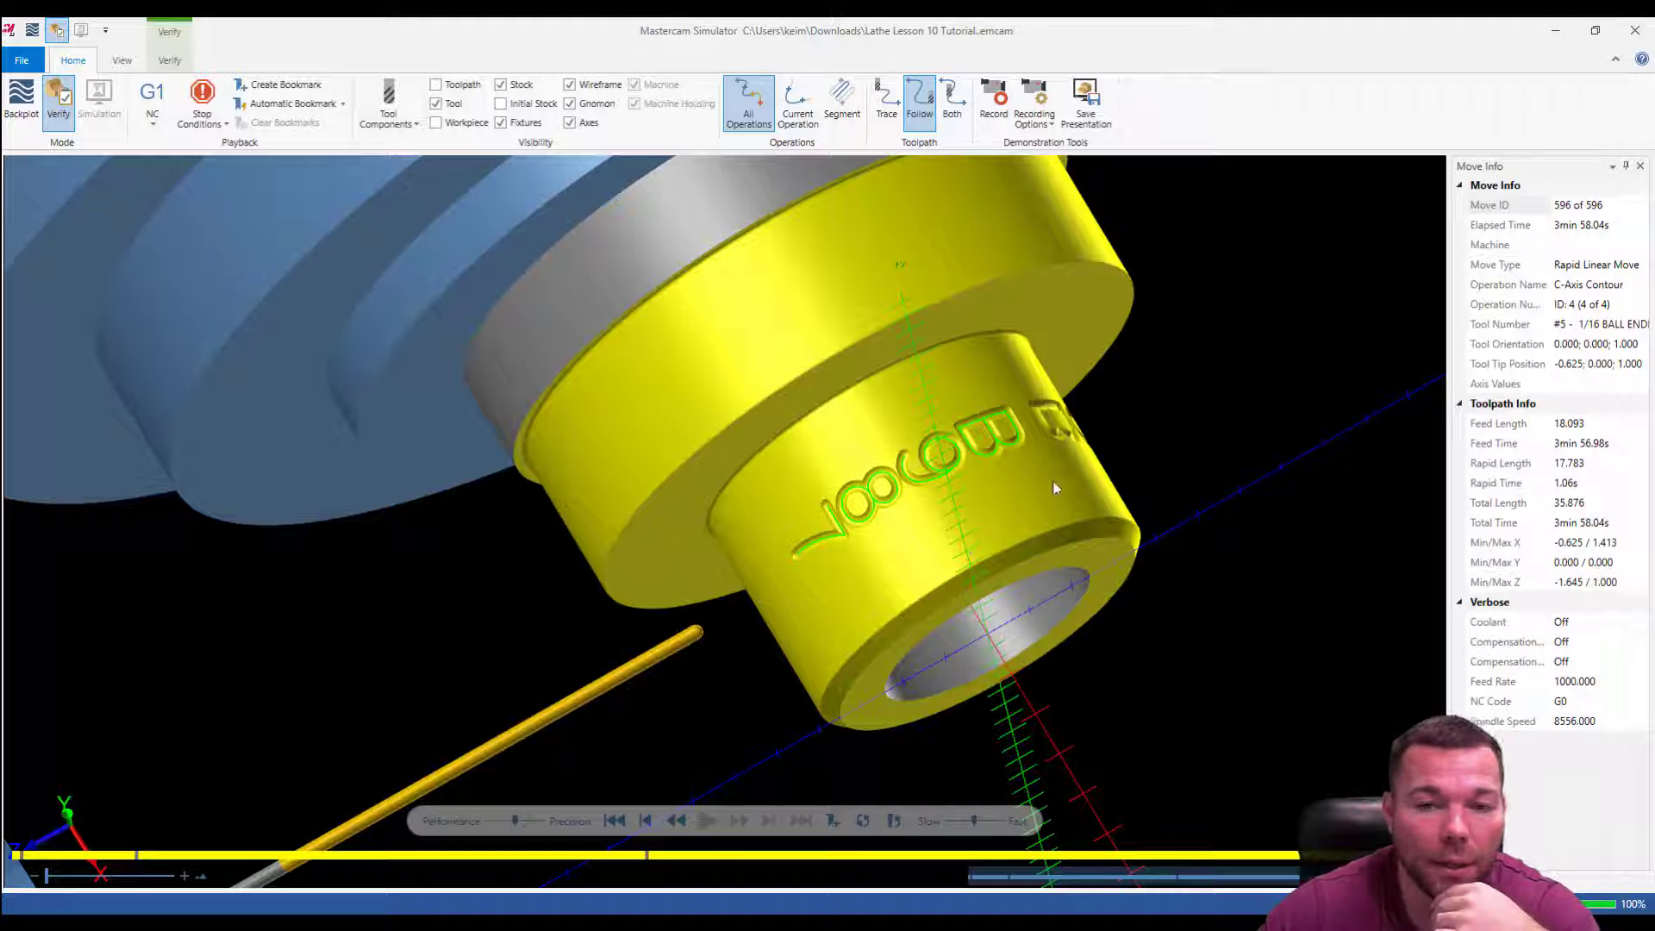
{"action": "middle_click_drag", "start_coordinate": [1053, 481], "coordinate": [1051, 415]}
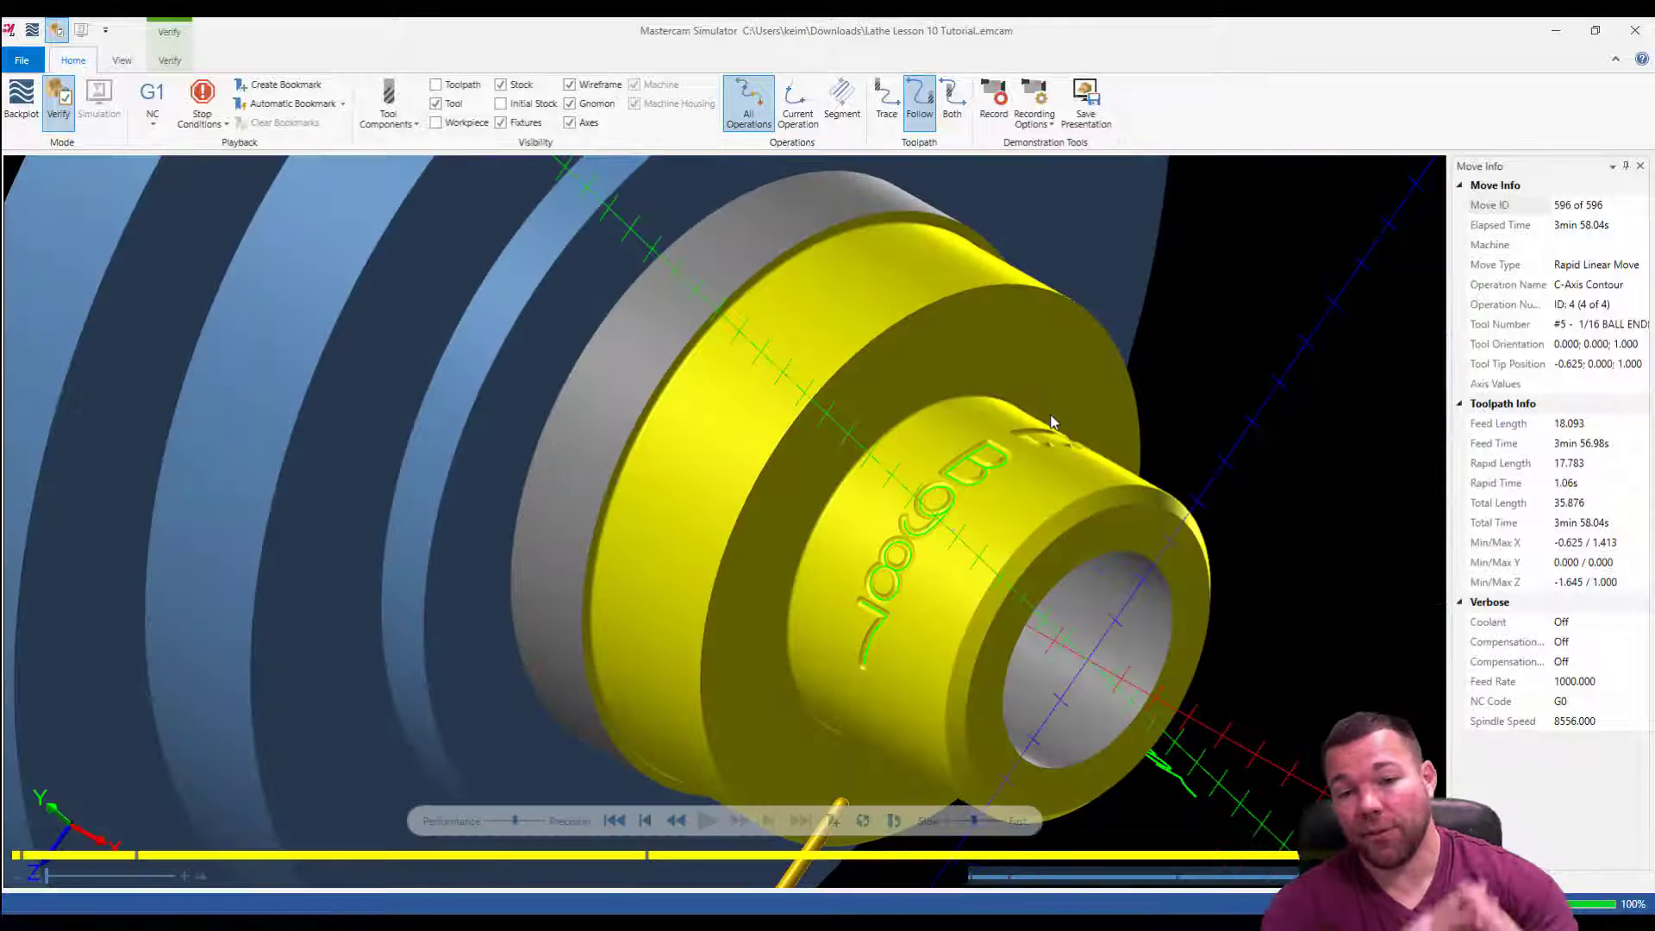